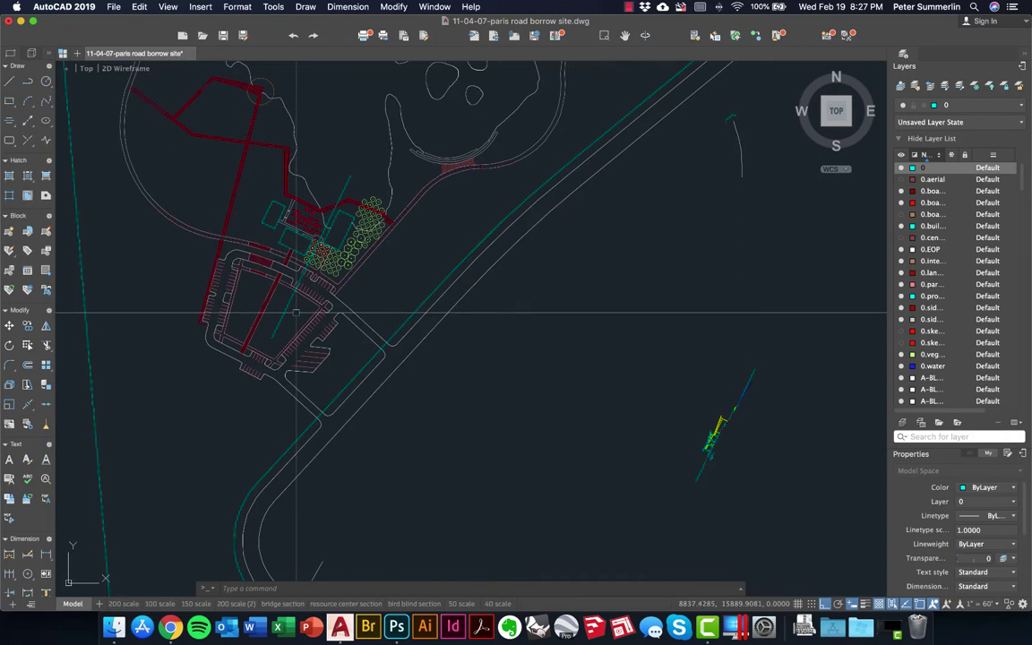
Define a new UCS with its origin and X axis along the angled section line through the resource center building.
type("ucs")
key("Return")
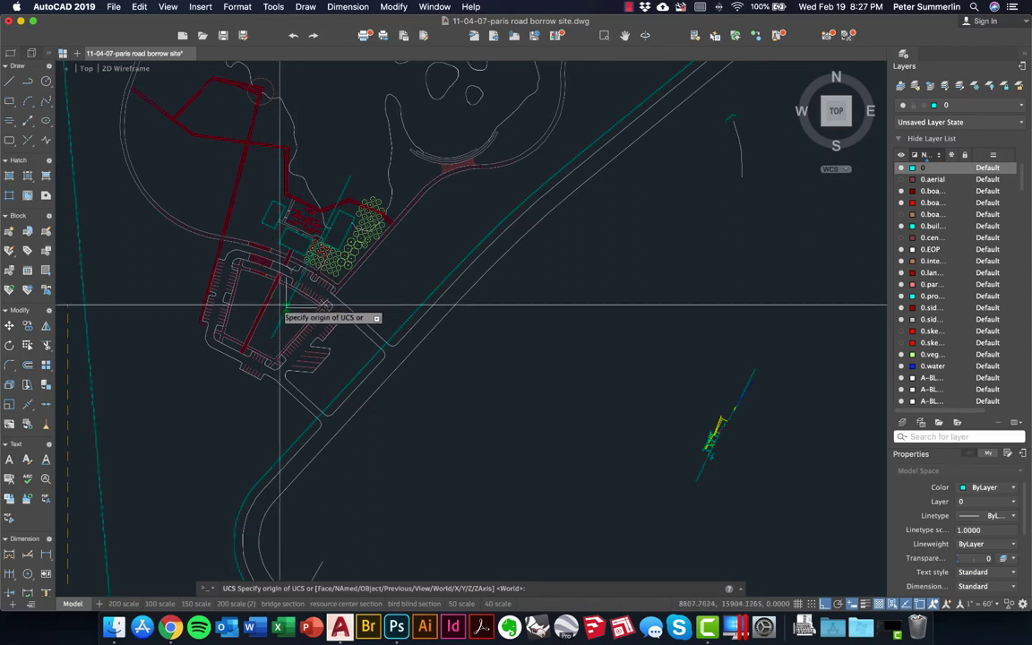
left_click(285, 305)
left_click(347, 191)
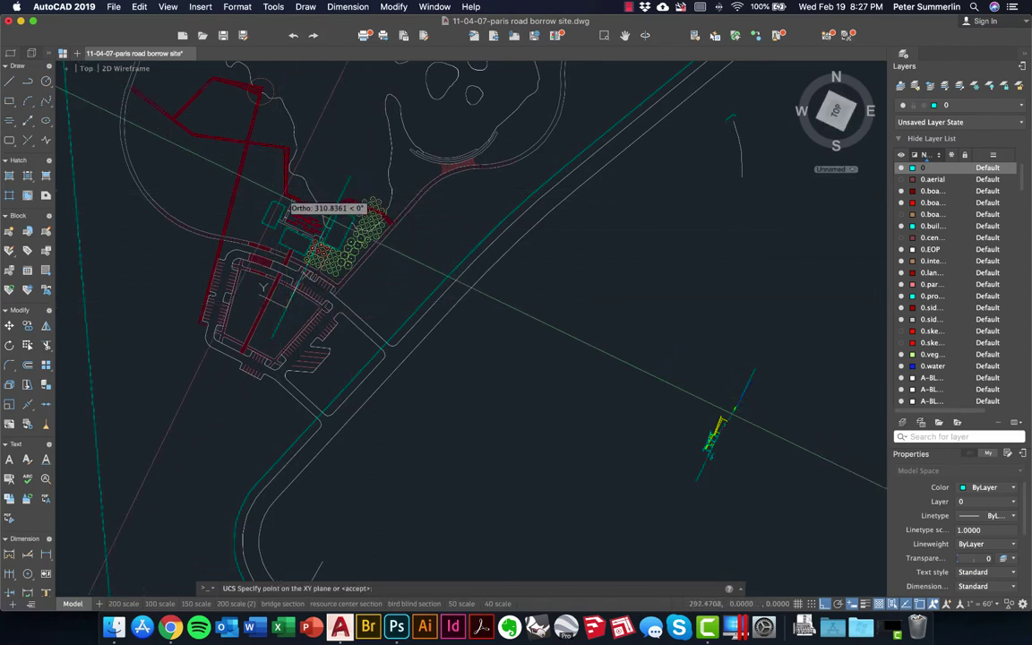
left_click(241, 198)
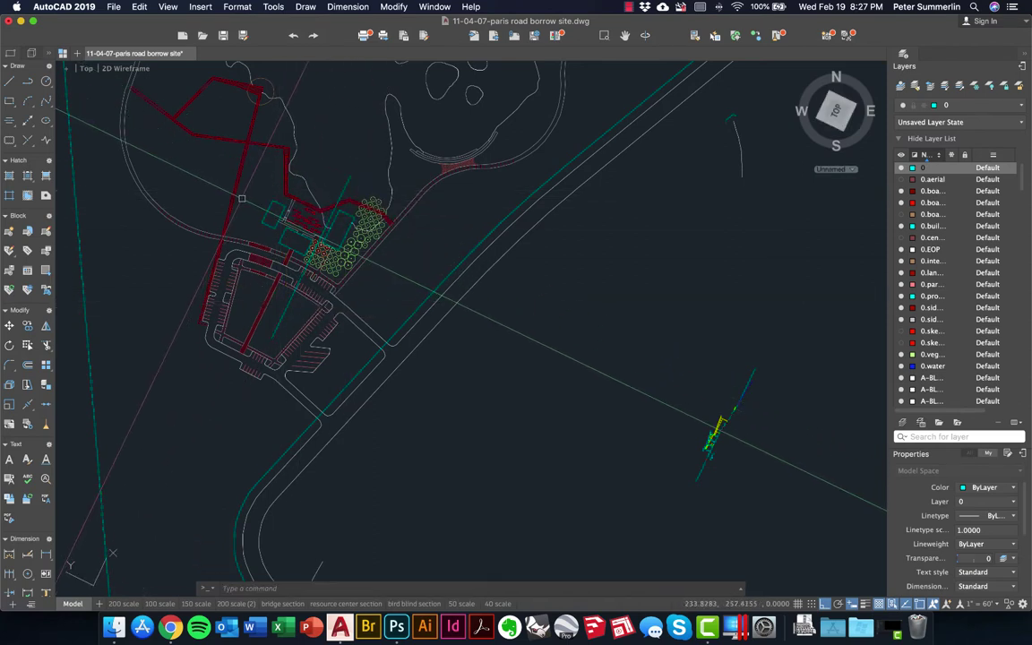
Rotate the drawing to the plan view of the current UCS.
type("plan")
key("Return")
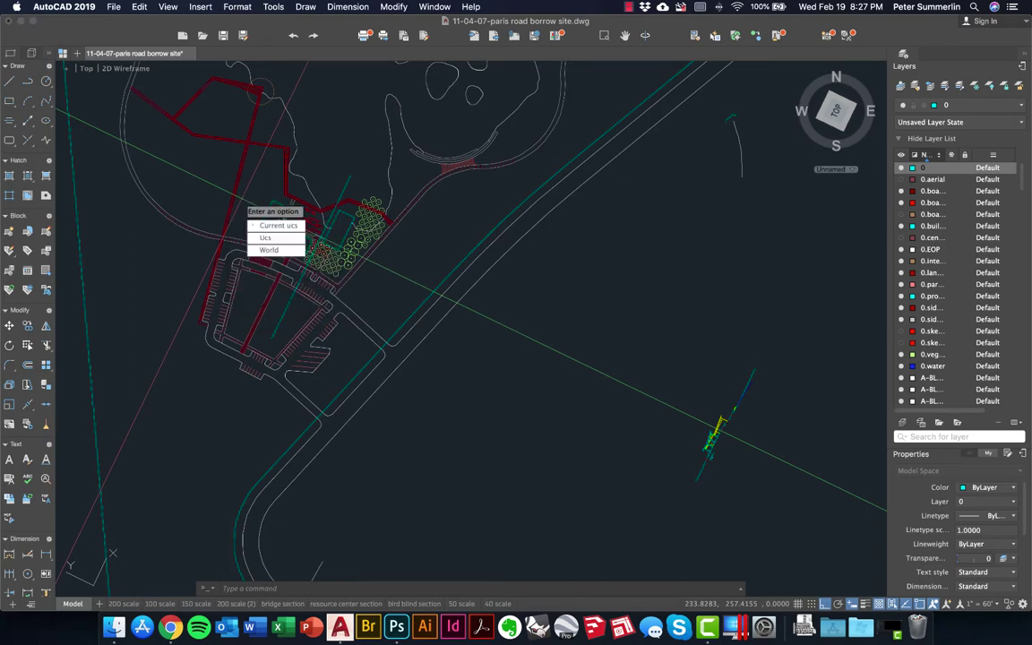
key("Return")
scroll(363, 192, "up", 5)
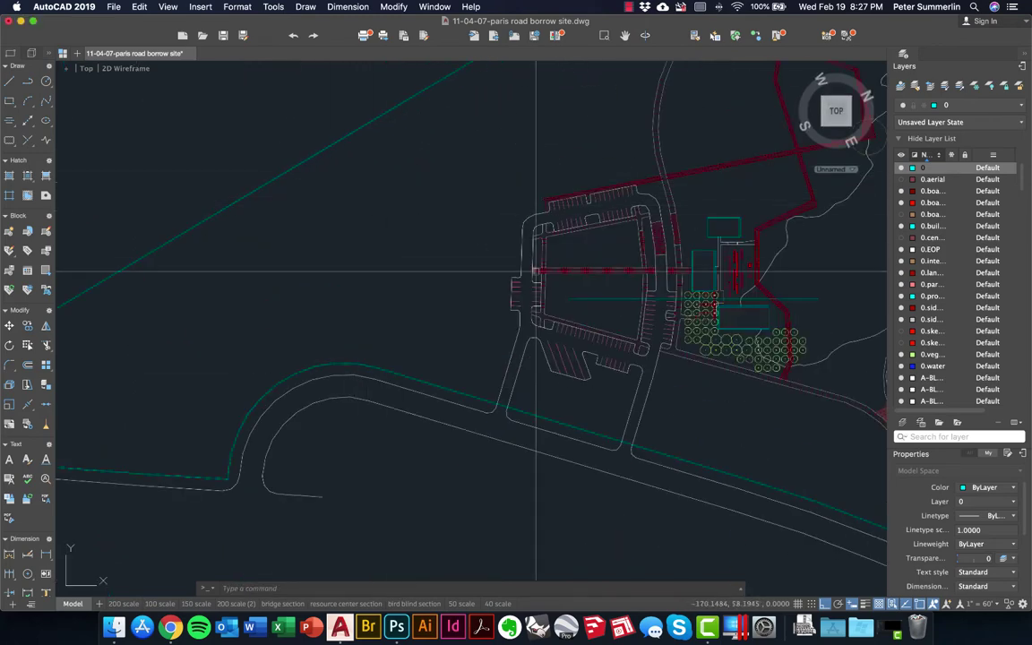
Try to project a vertical line from the building in plan down to the section drawing.
scroll(534, 224, "right", 5)
scroll(474, 219, "down", 3)
scroll(445, 226, "down", 5)
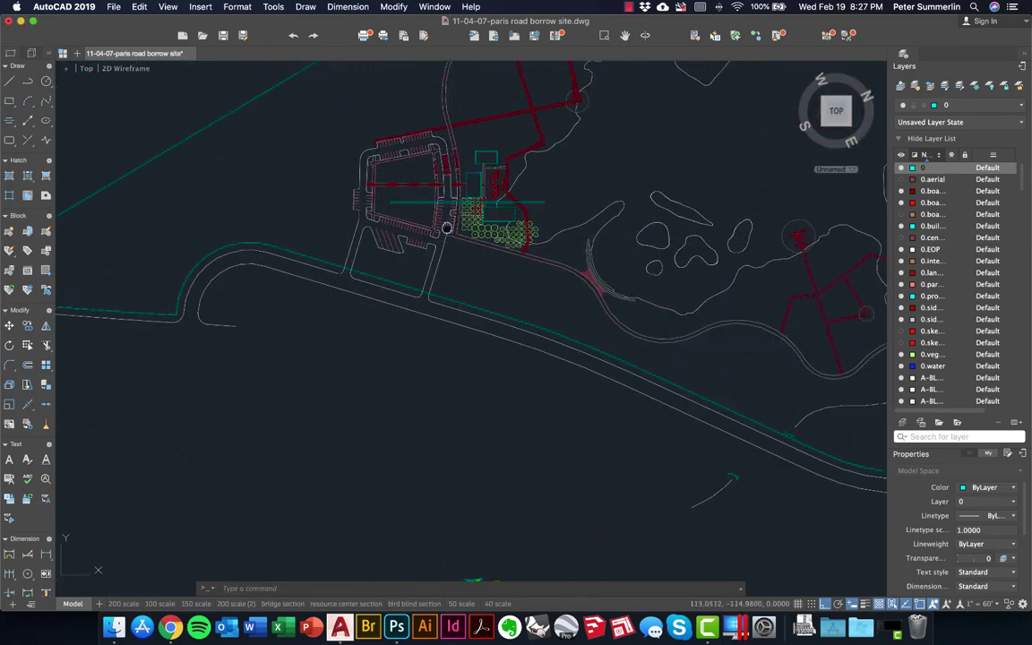
type("l")
key("Return")
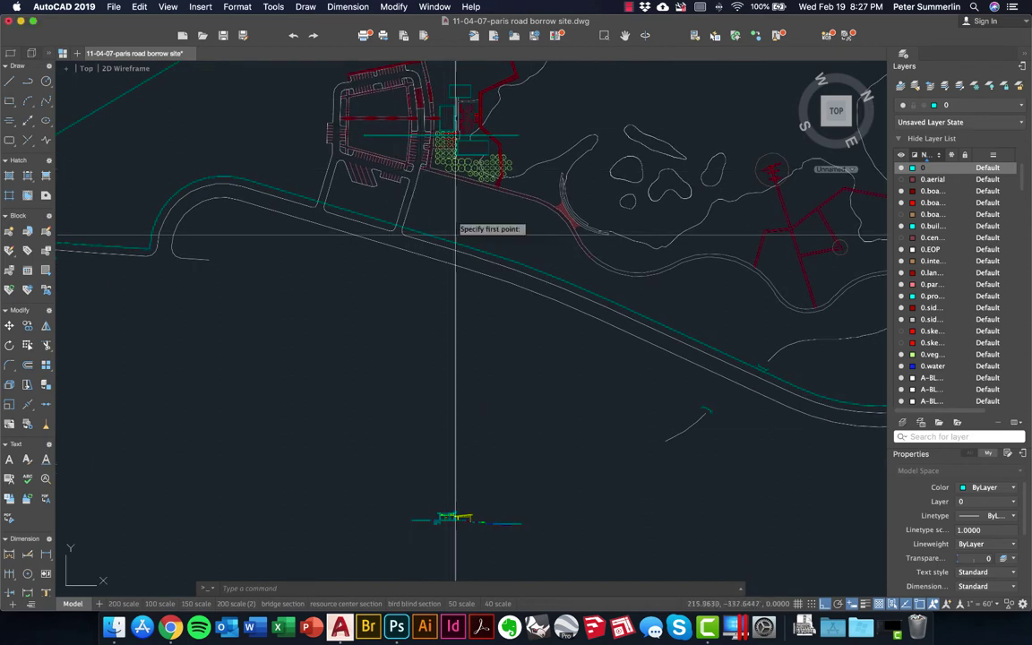
left_click(438, 137)
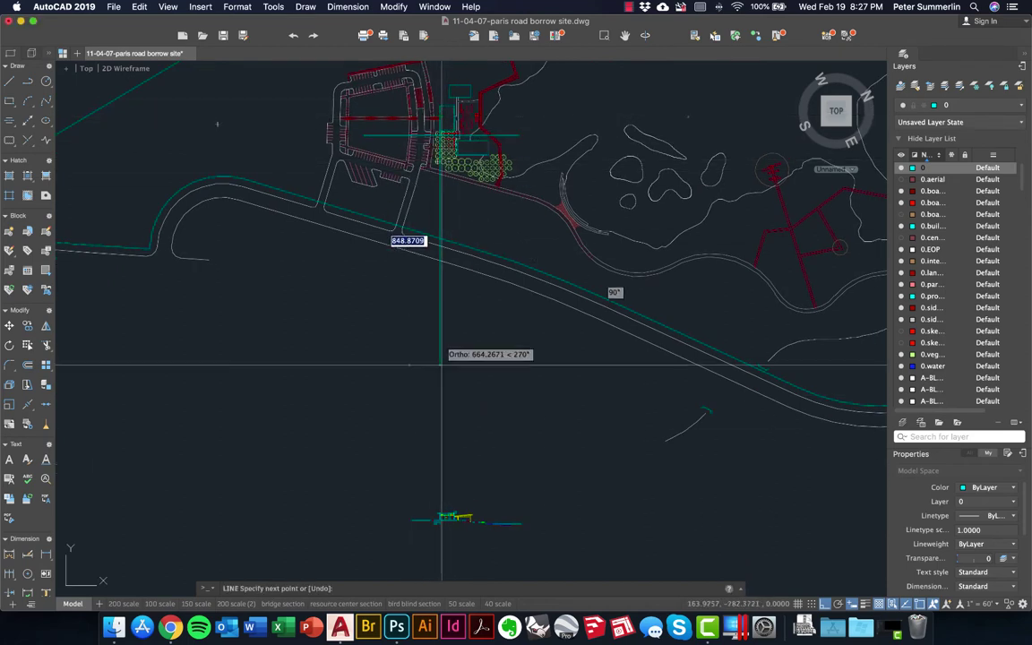
scroll(453, 511, "down", 5)
scroll(443, 430, "up", 4)
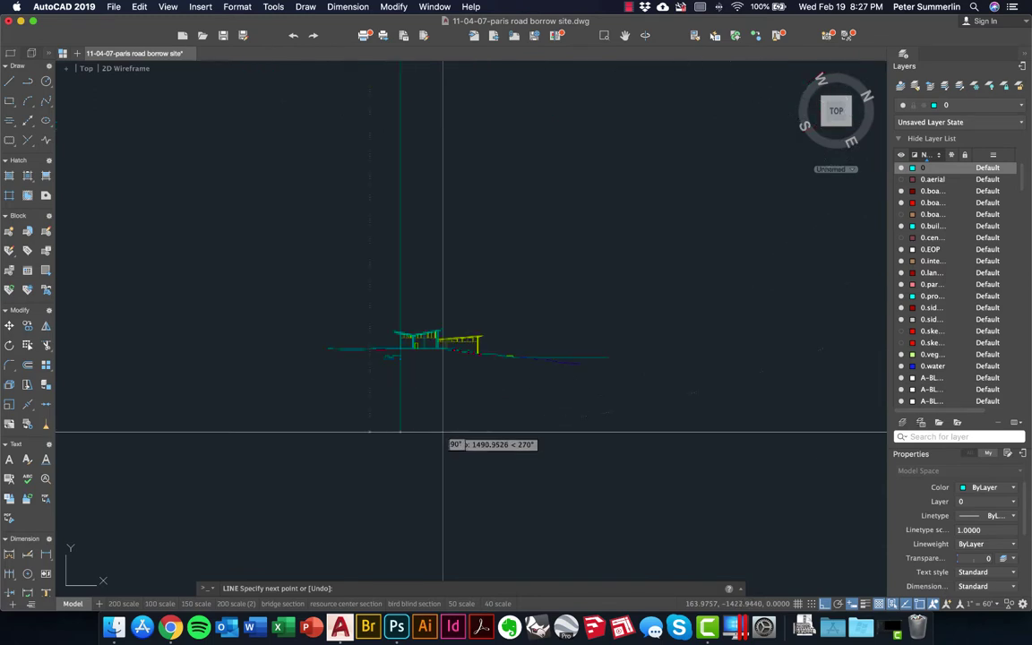
key("Escape")
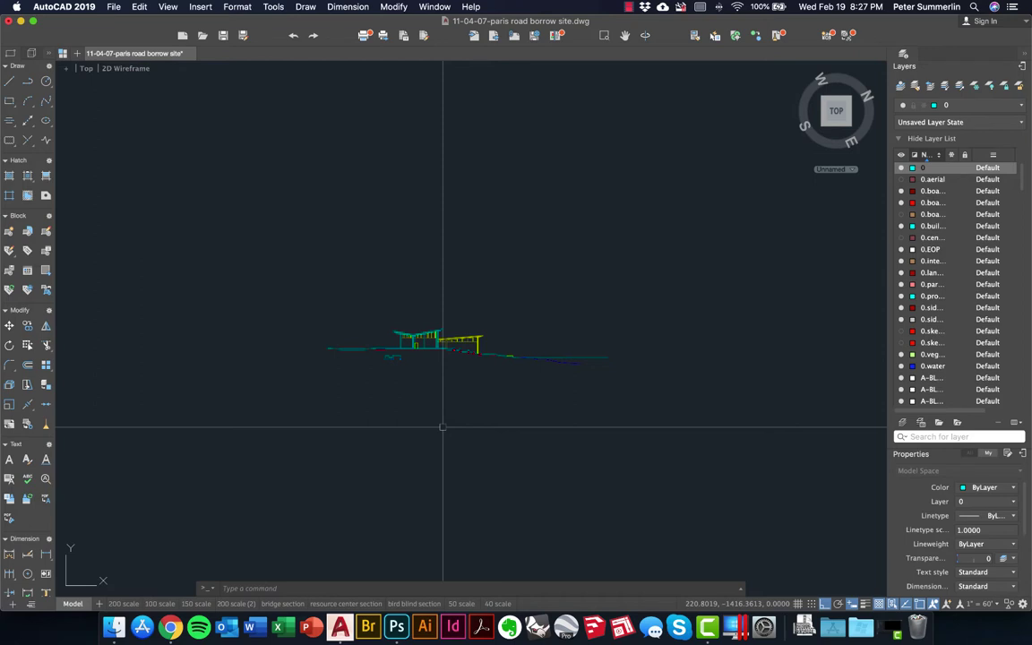
Examine the section's roofs, steps and ground line, and open the resource center section layout.
scroll(477, 356, "up", 3)
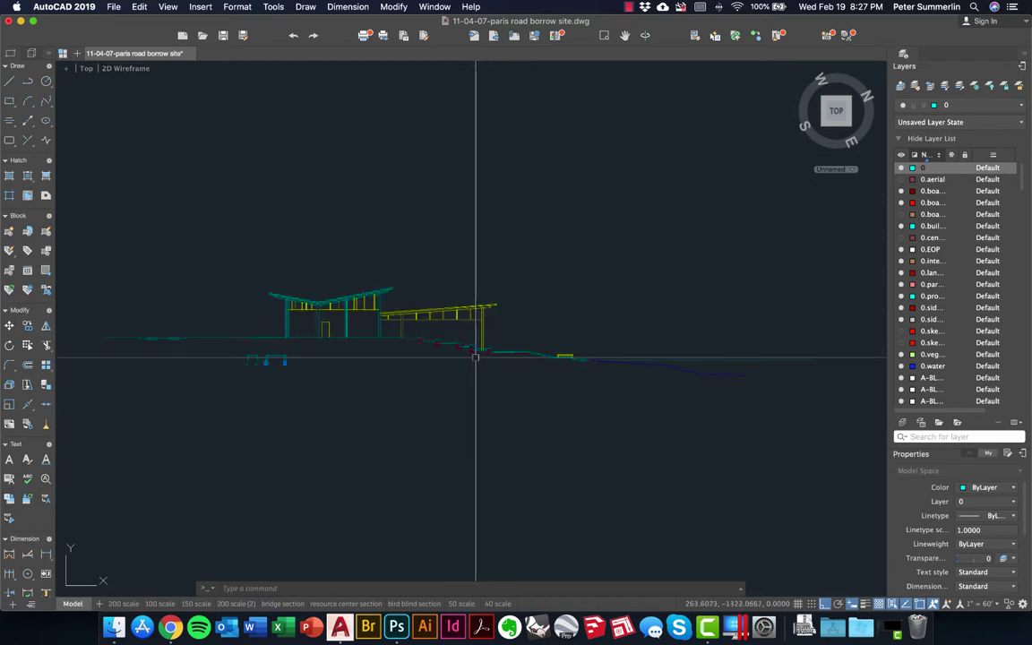
scroll(458, 363, "up", 3)
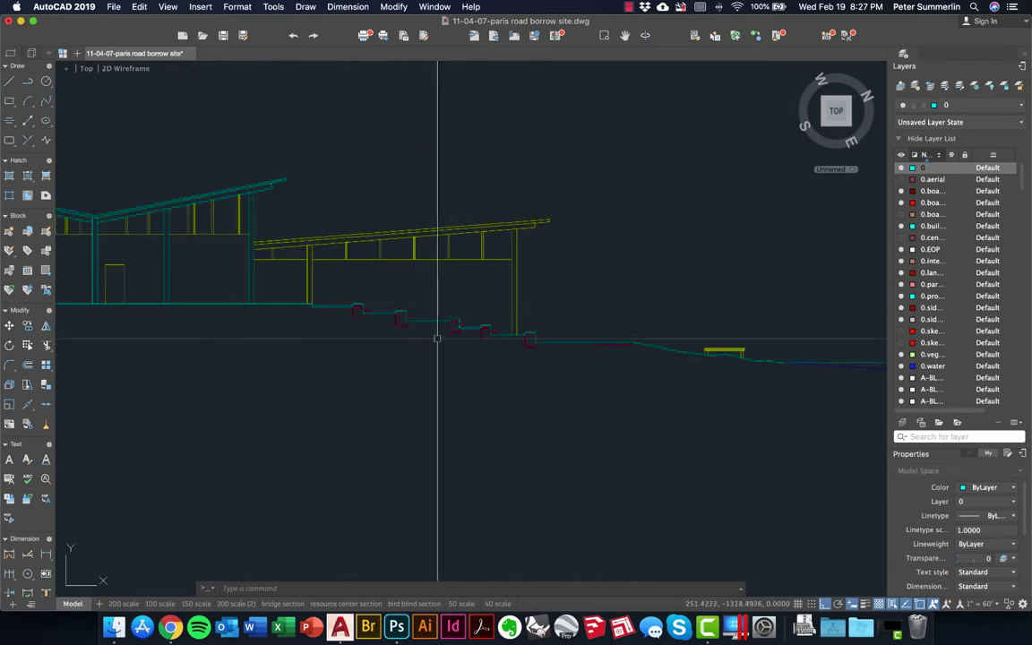
scroll(546, 354, "down", 3)
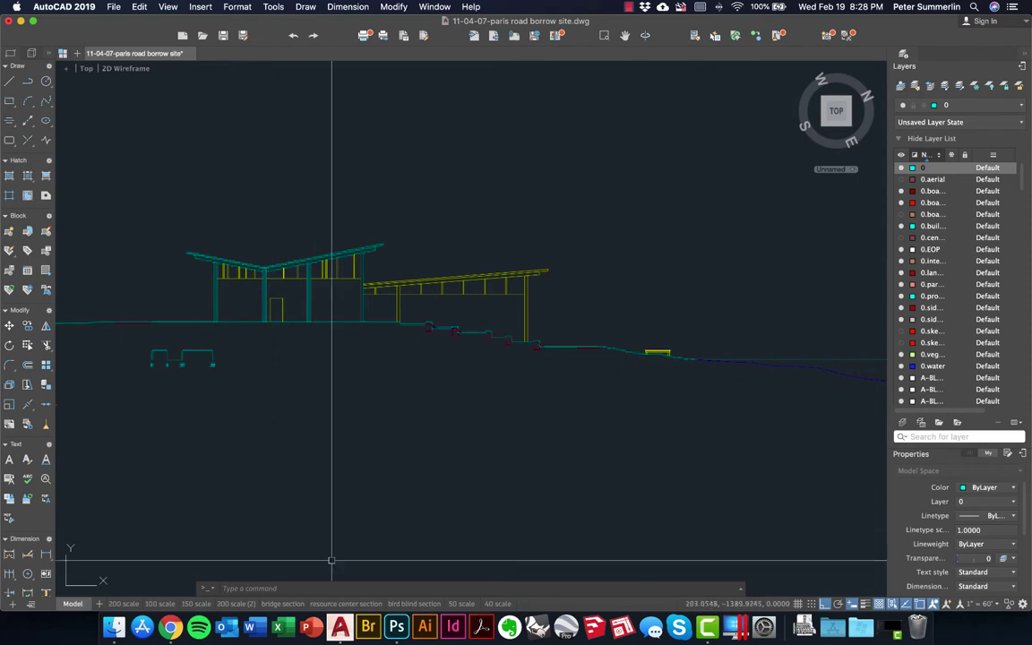
left_click(345, 604)
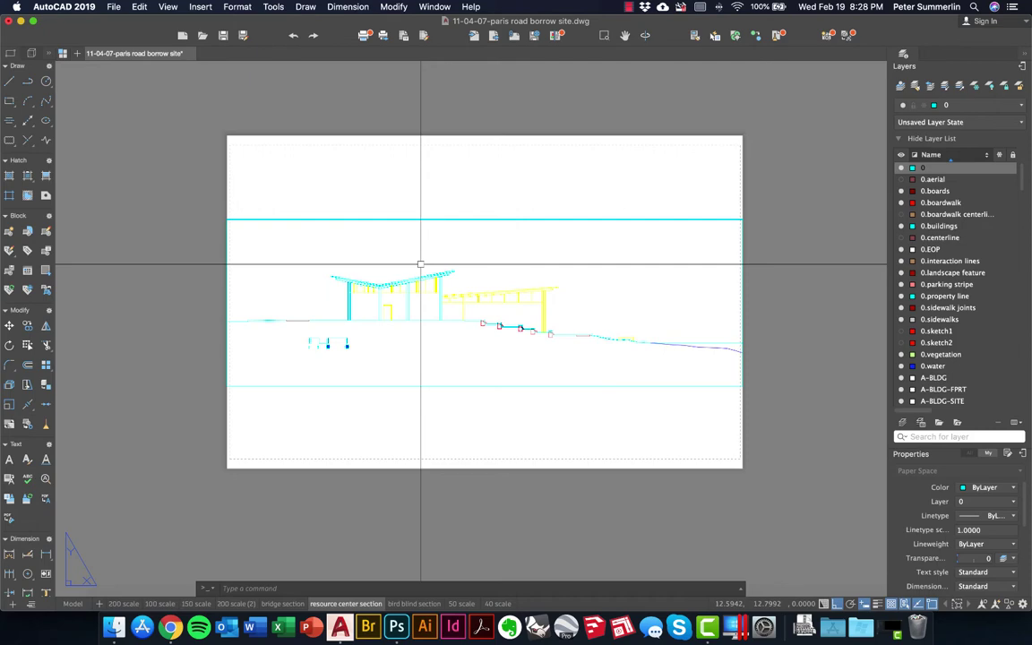
Switch to Photoshop and add a layer named background to the section PDF, filled with white.
key("ctrl+Left")
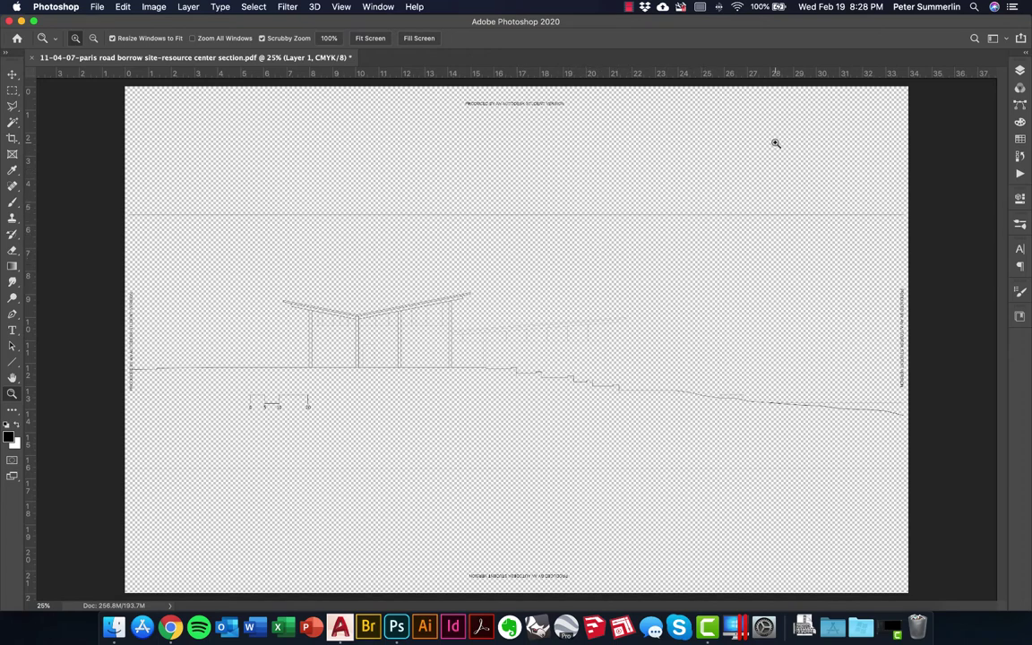
left_click(1020, 69)
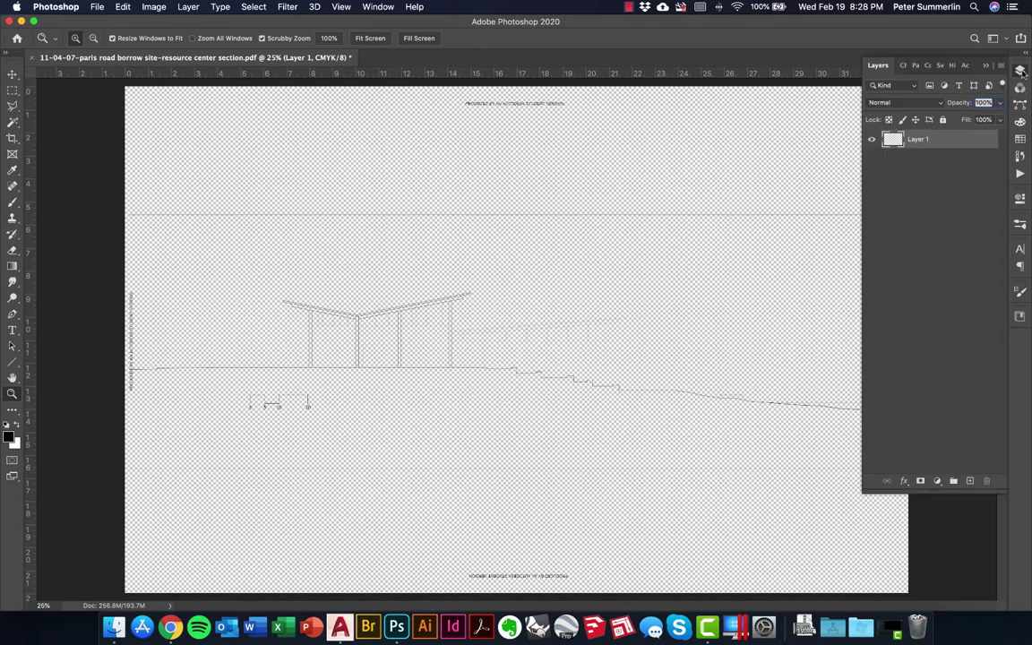
left_click(969, 480)
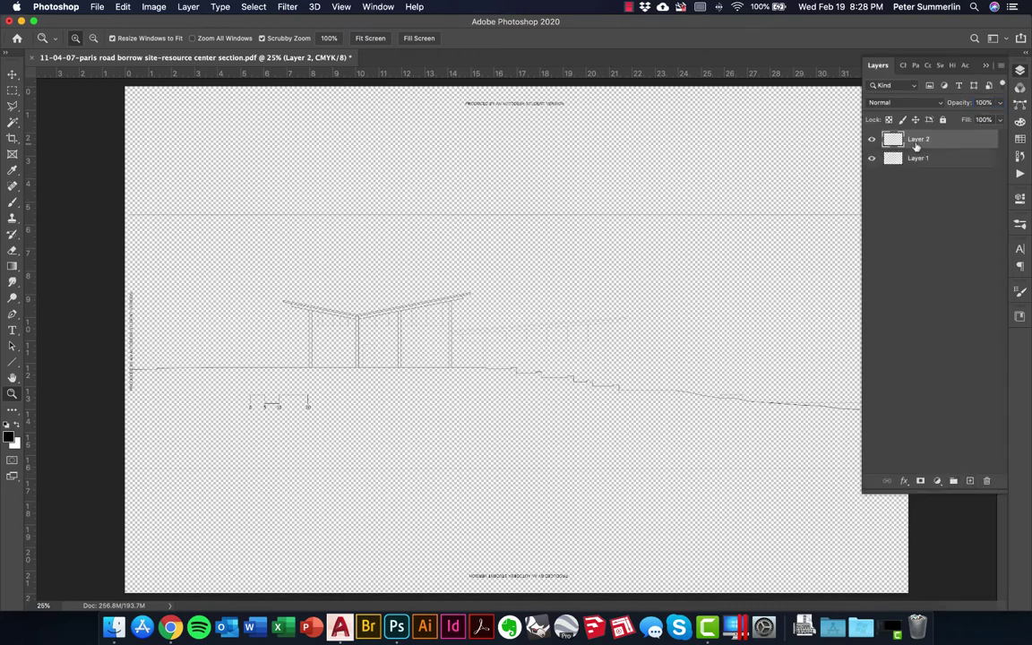
double_click(917, 139)
type("background")
key("Return")
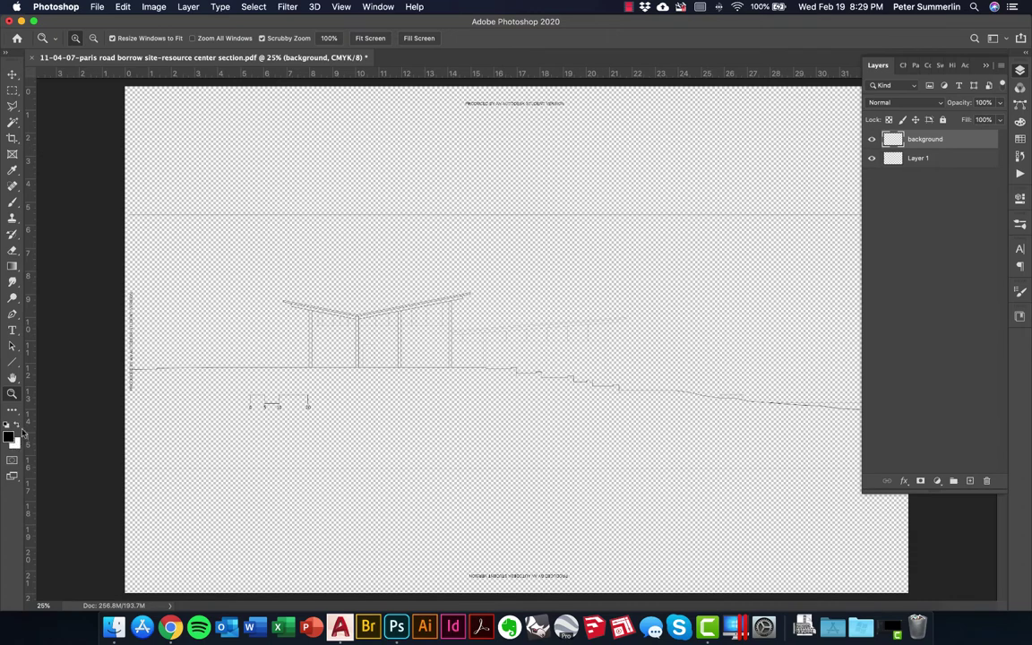
key("super+BackSpace")
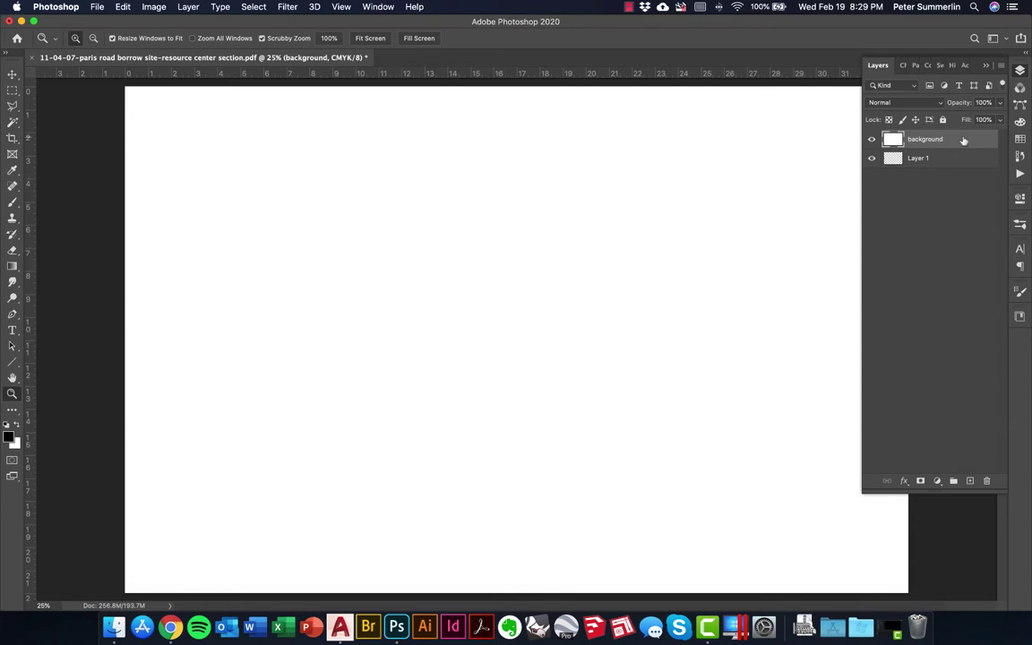
Move the background layer beneath Layer 1 and rename Layer 1 as linework.
mouse_move(990, 139)
left_mouse_down()
mouse_move(959, 190)
mouse_move(950, 179)
left_mouse_up()
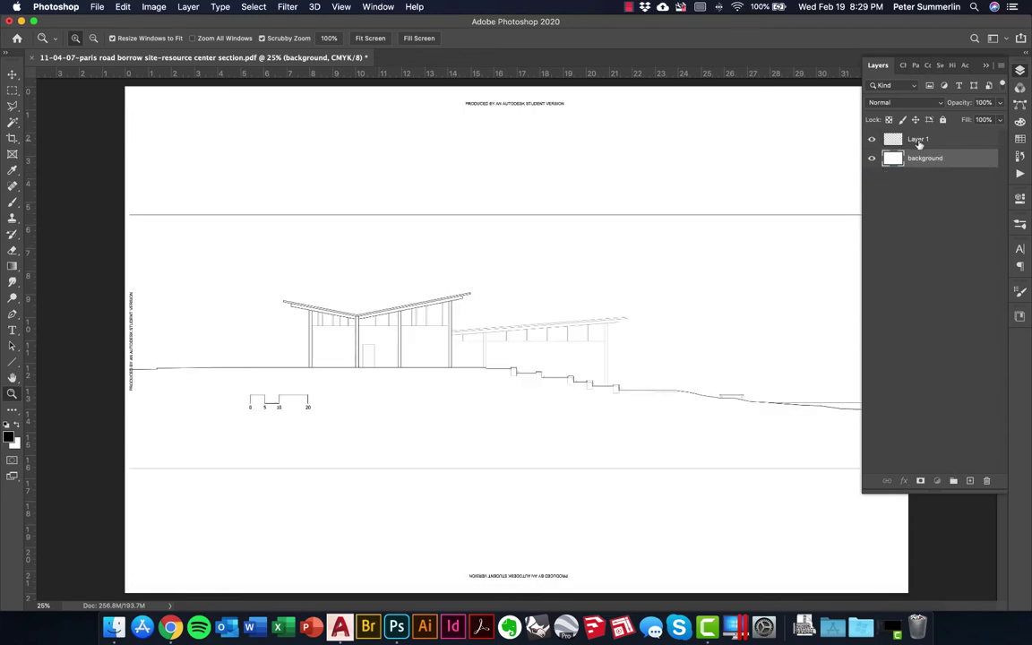
double_click(918, 139)
type("linework")
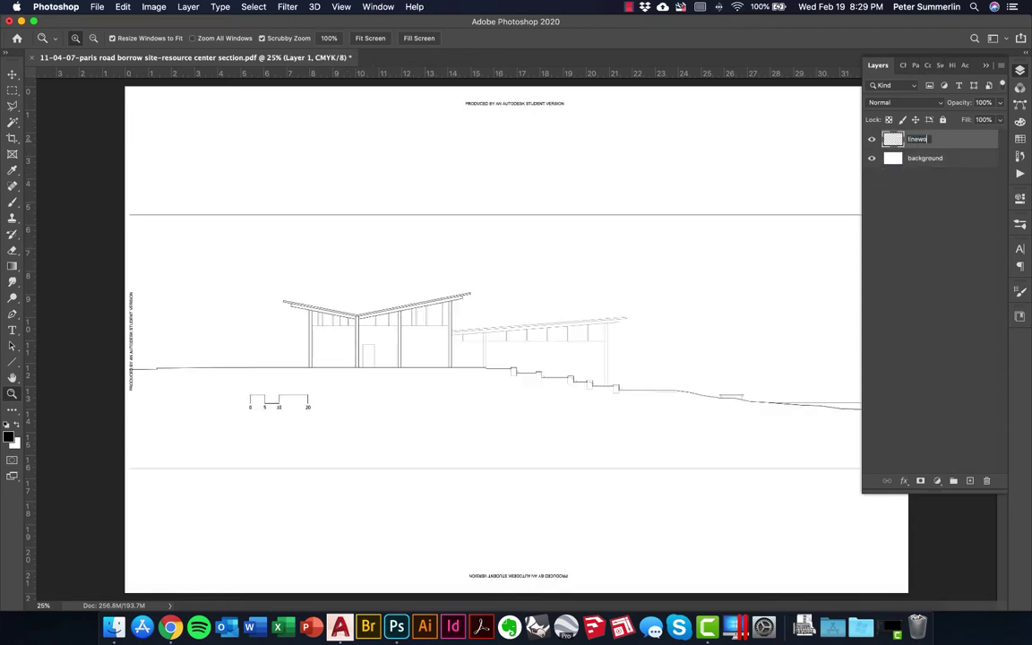
key("Return")
Detach the Layers panel from its group and dock it as its own column at the workspace edge.
left_click_drag(884, 71, 741, 145)
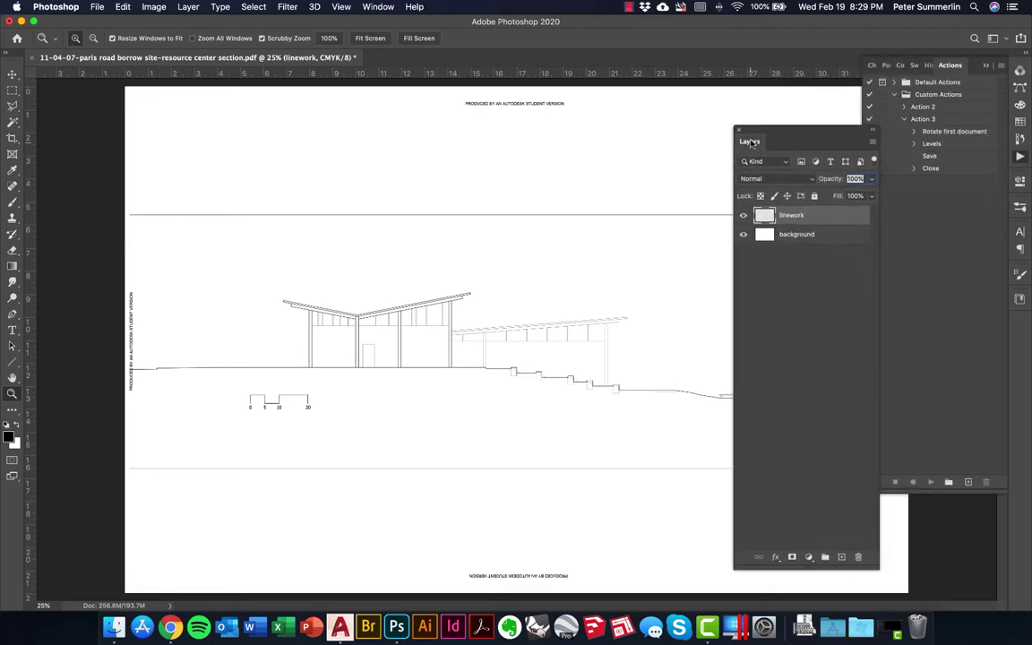
left_click(1027, 153)
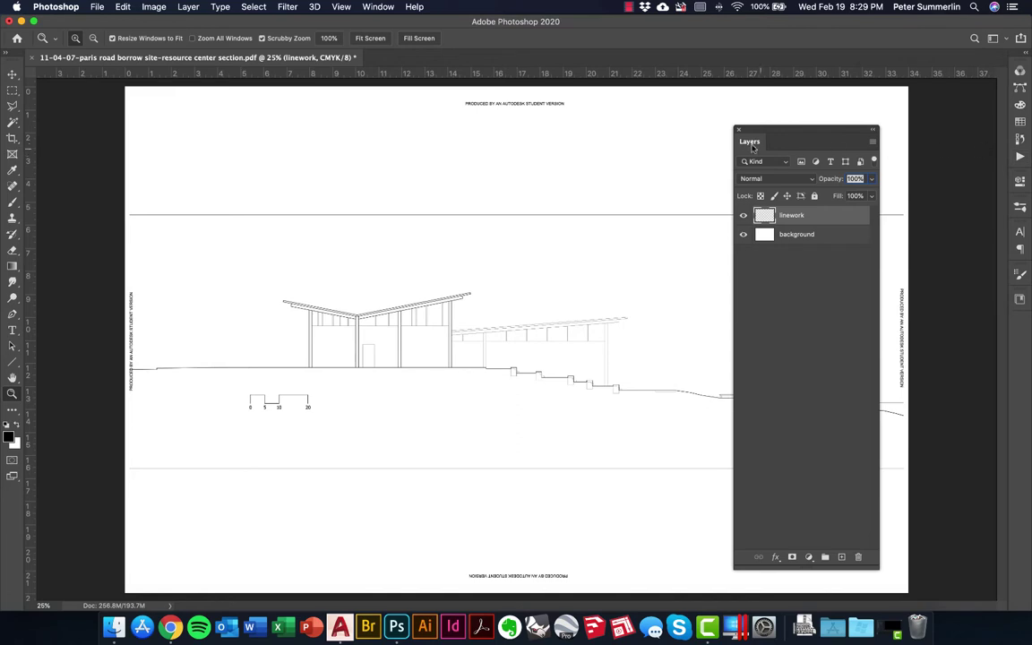
left_click_drag(805, 139, 1029, 119)
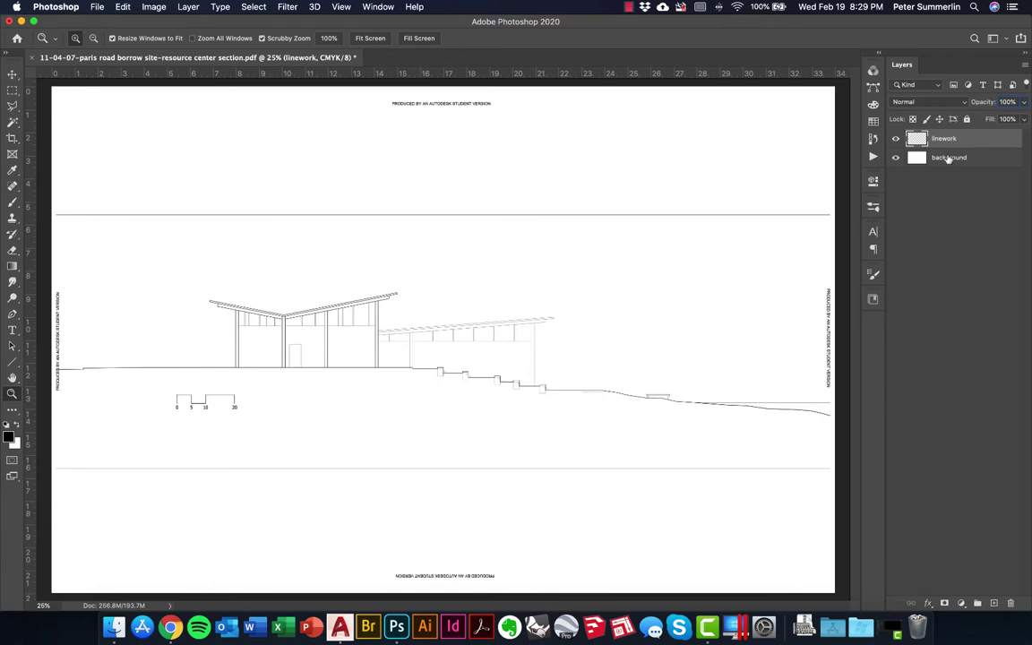
Erase the student-version stamps and the horizontal frame lines around the section from the linework layer, then deselect.
key("m")
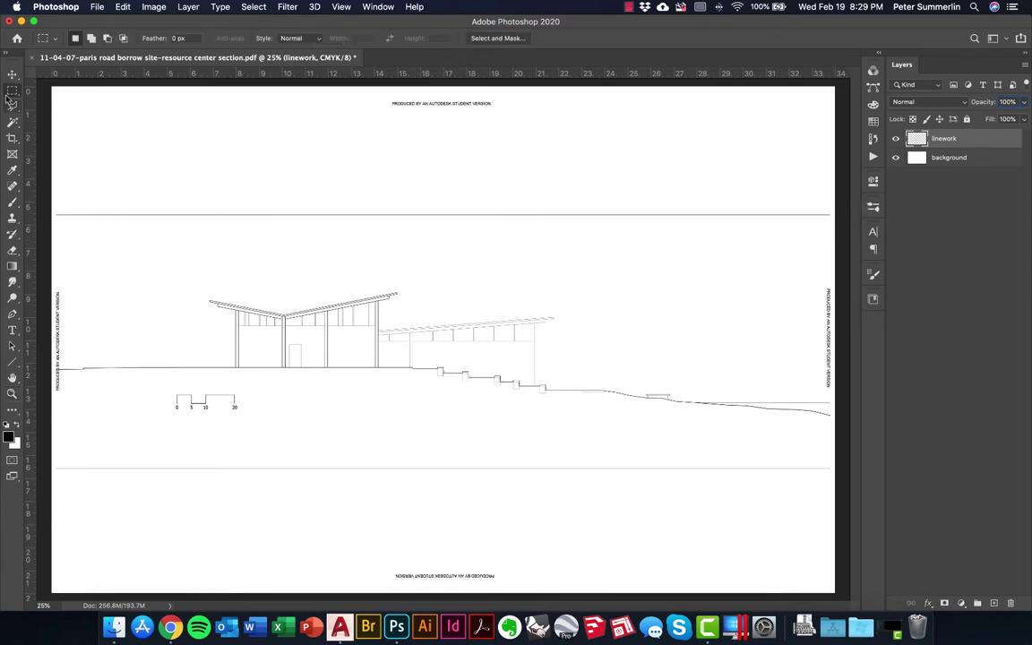
left_click_drag(44, 81, 860, 562)
key("Delete")
left_click_drag(855, 453, 45, 591)
key("Delete")
mouse_move(50, 255)
left_mouse_down()
mouse_move(68, 251)
mouse_move(63, 498)
mouse_move(24, 506)
left_mouse_up()
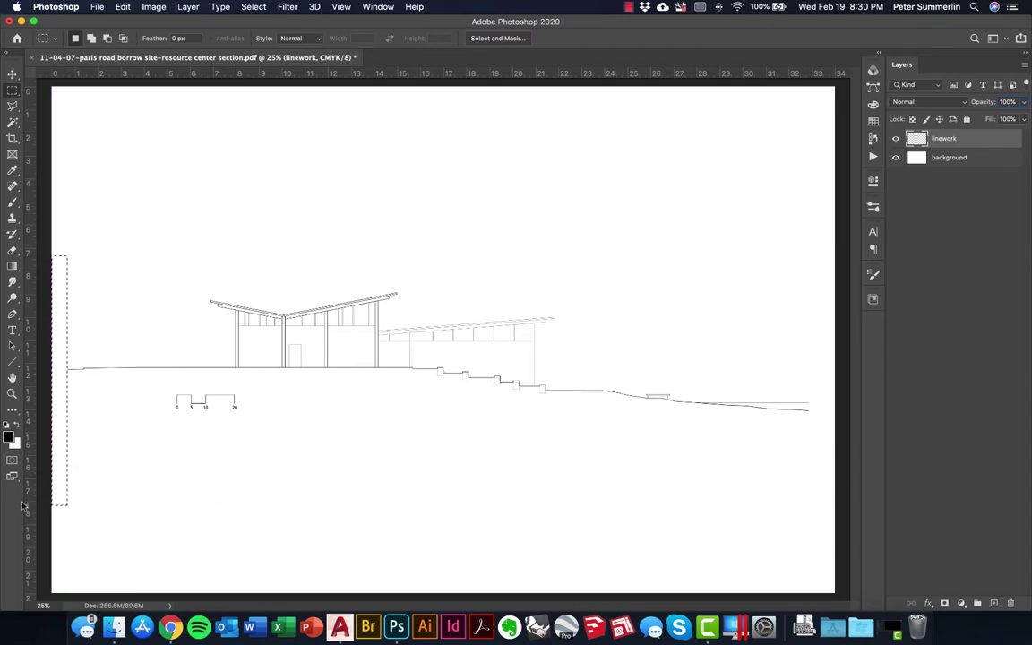
key("super+d")
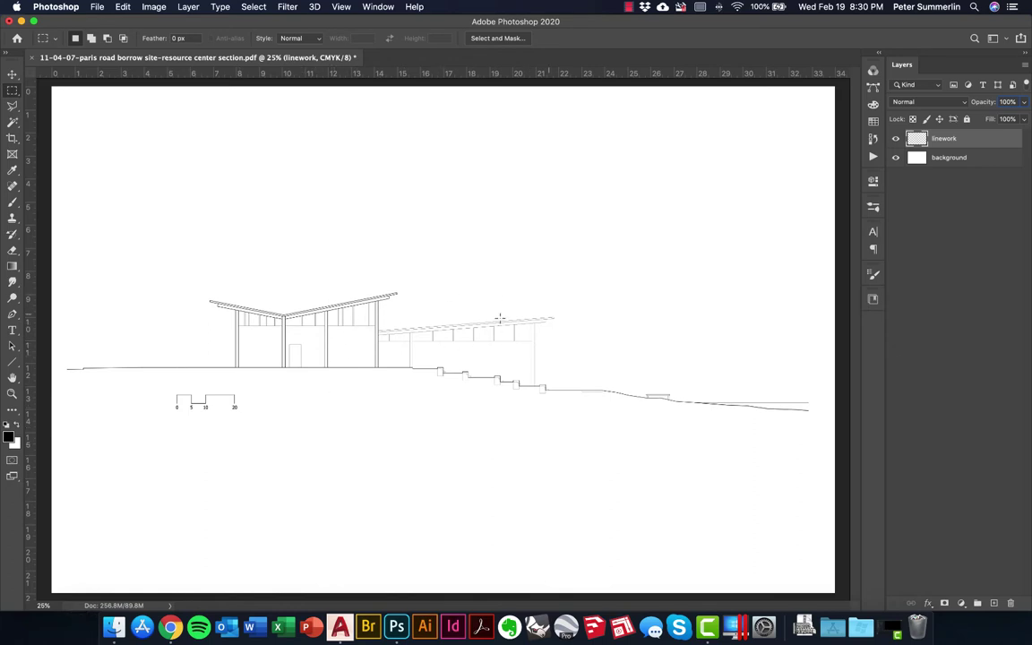
Add a new layer named building foreground above the linework layer.
key("z")
left_click_drag(336, 359, 528, 274)
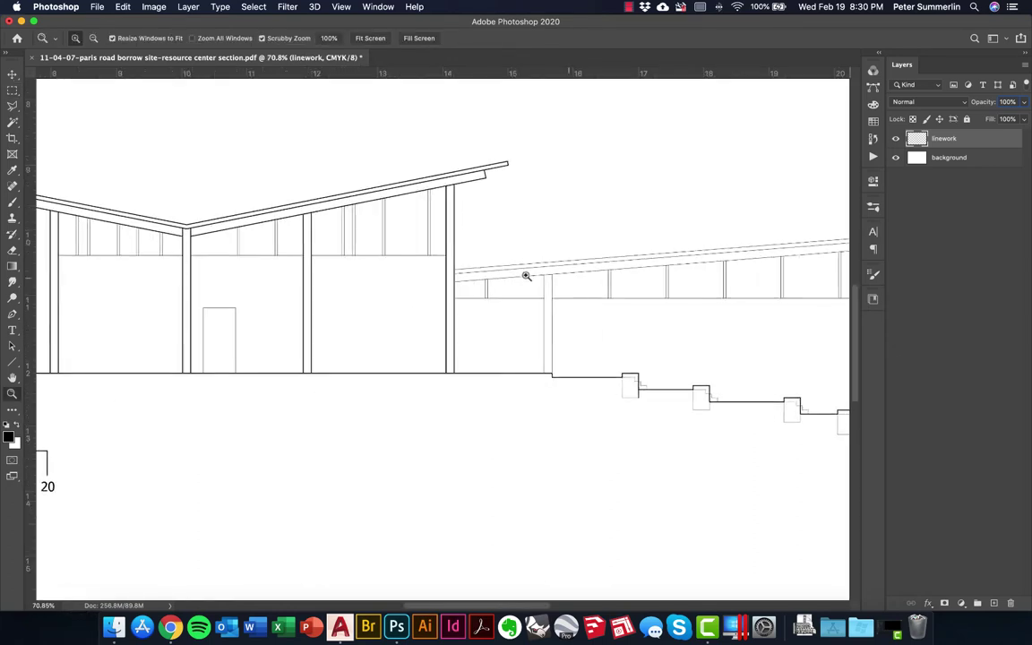
key("super+alt+shift+n")
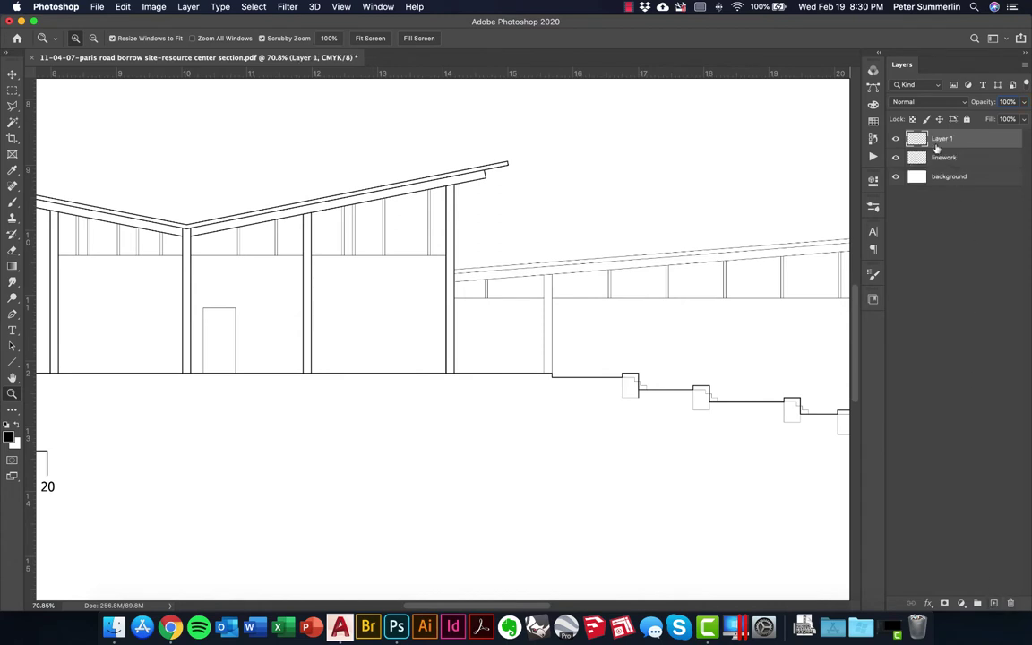
type("building foreground")
key("Return")
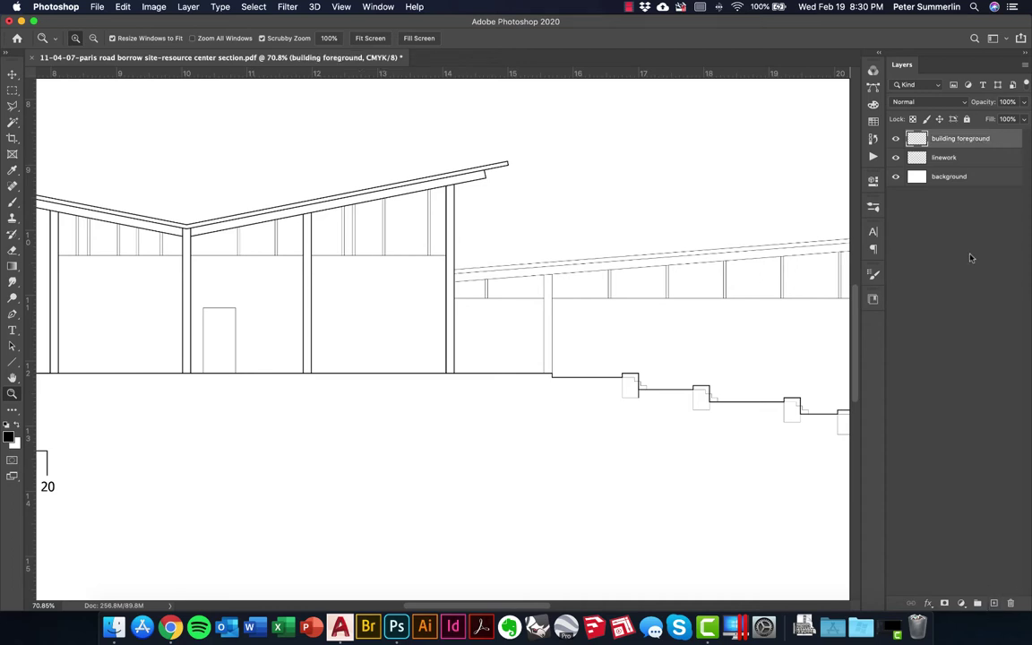
Add a new layer named building background above the building foreground layer.
left_click(993, 603)
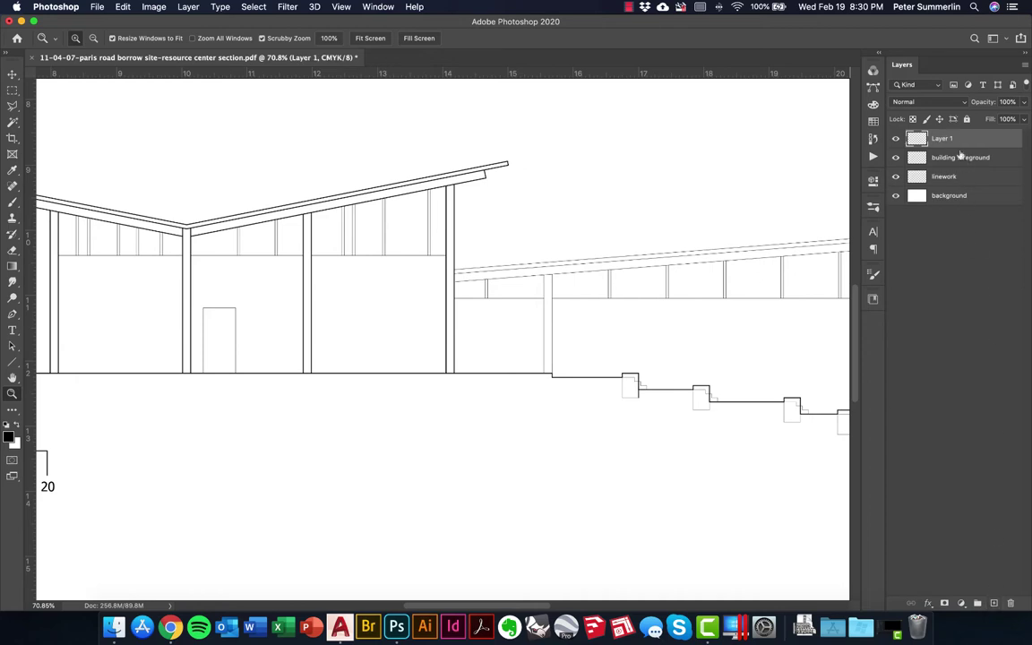
double_click(943, 138)
type("building background")
key("Return")
Create a new layer named windows above the building background layer.
key("super+shift+n")
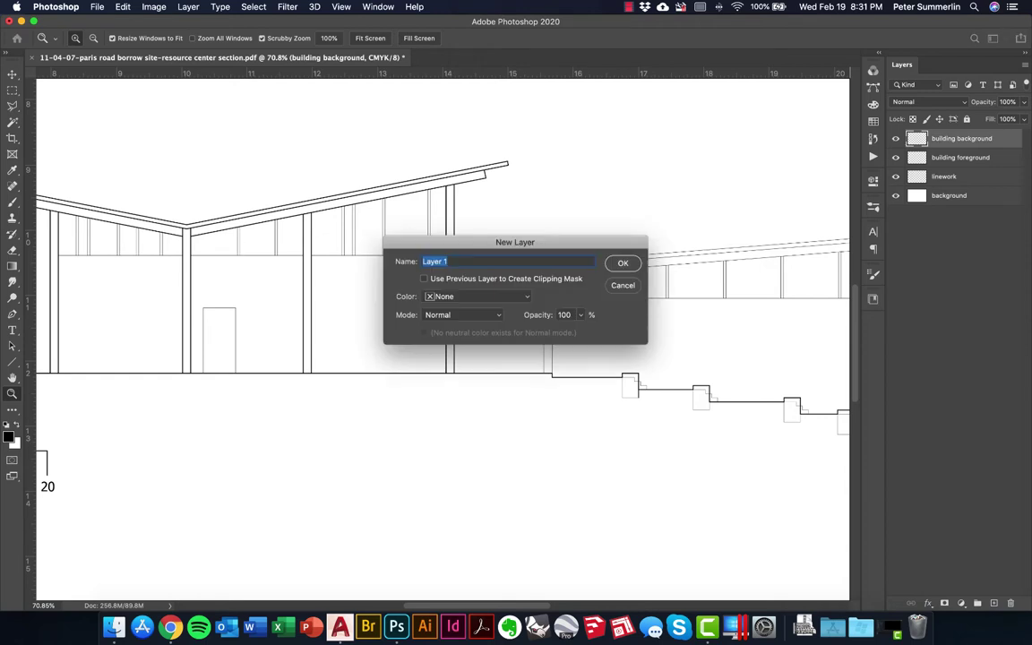
type("windows")
key("Return")
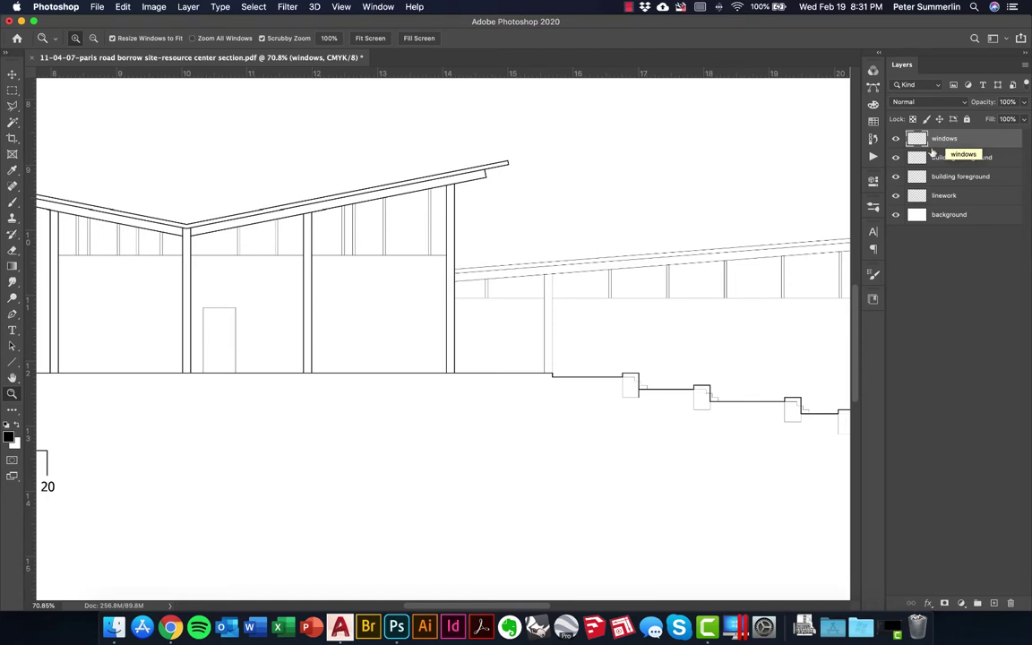
Switch to the Paint Bucket tool, try a black fill on the windows layer with All Layers off, and undo it.
key("g")
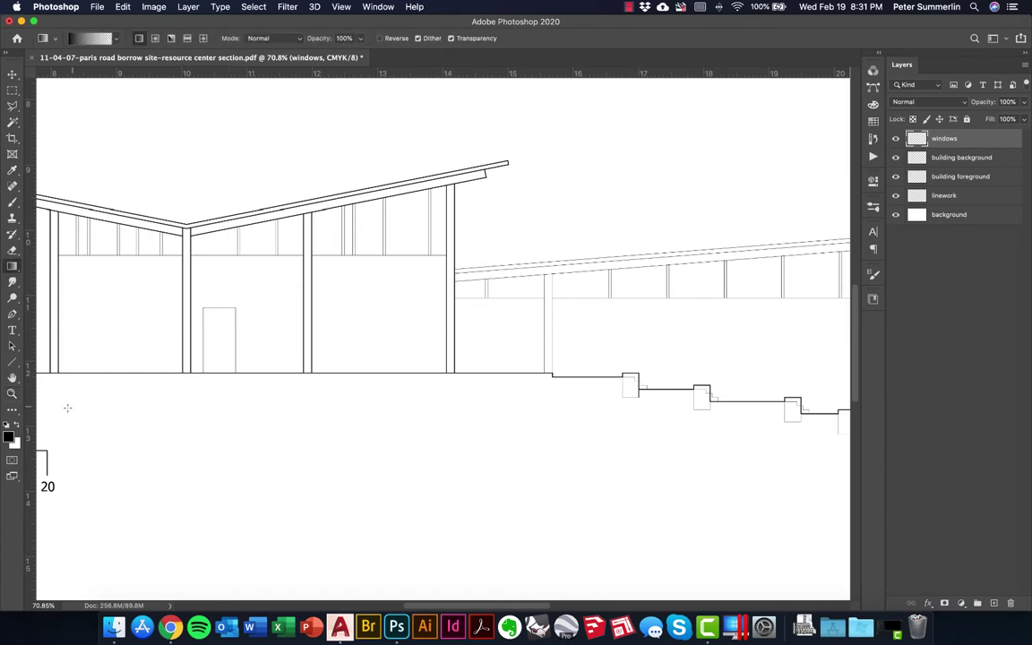
left_click(12, 267)
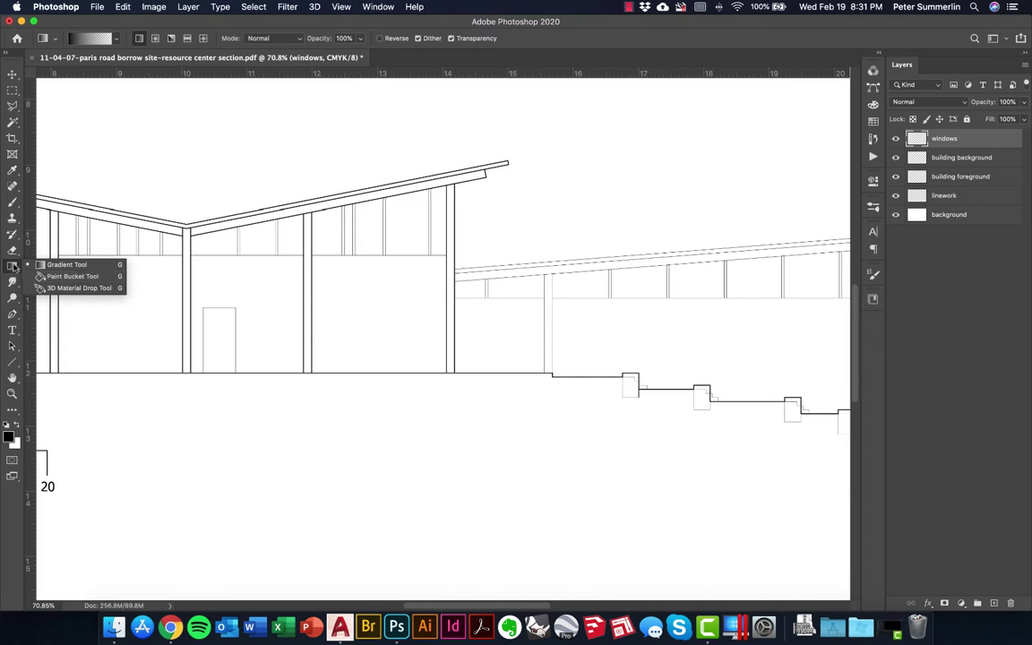
left_click(45, 278)
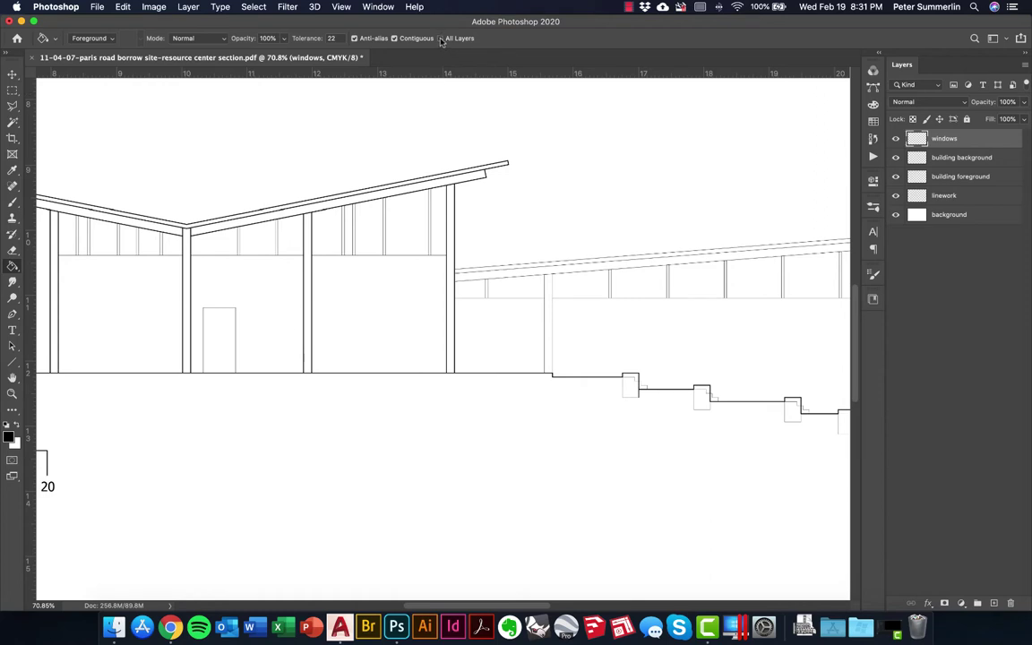
left_click(629, 183)
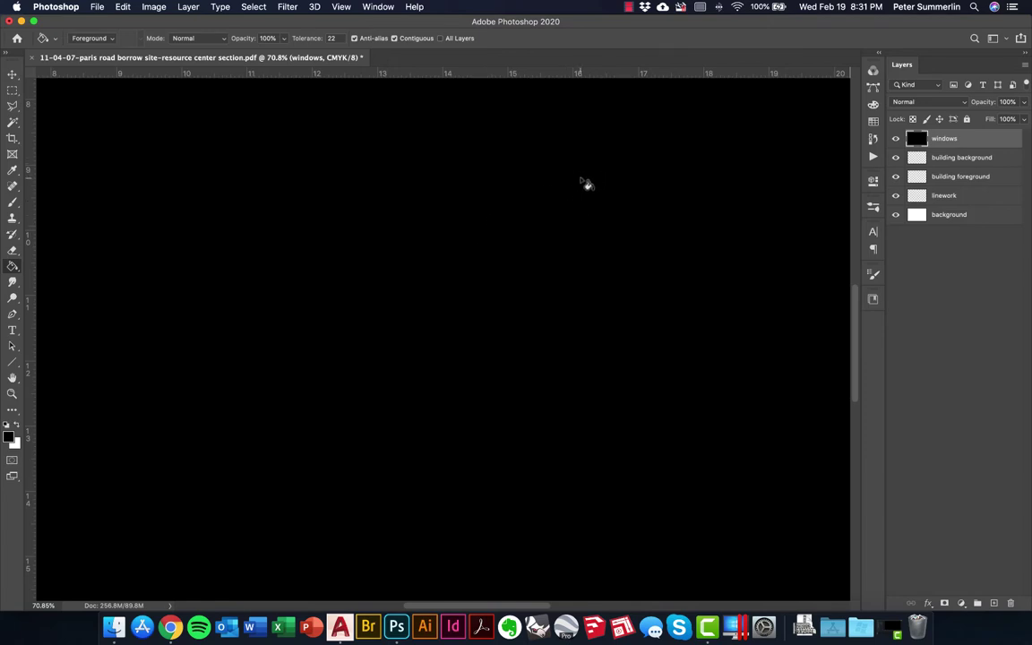
key("ctrl+z")
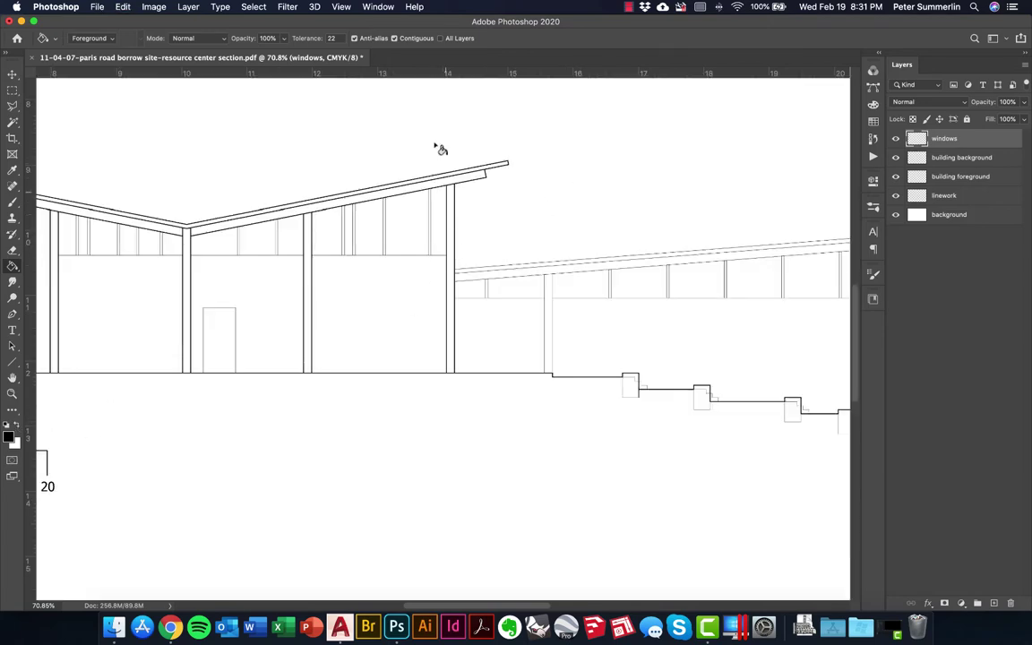
Fill the clerestory panes of the foreground building's right bay with black on the windows layer, using All Layers, and check the layer's visibility.
left_click(414, 239)
left_click(438, 233)
left_click(366, 236)
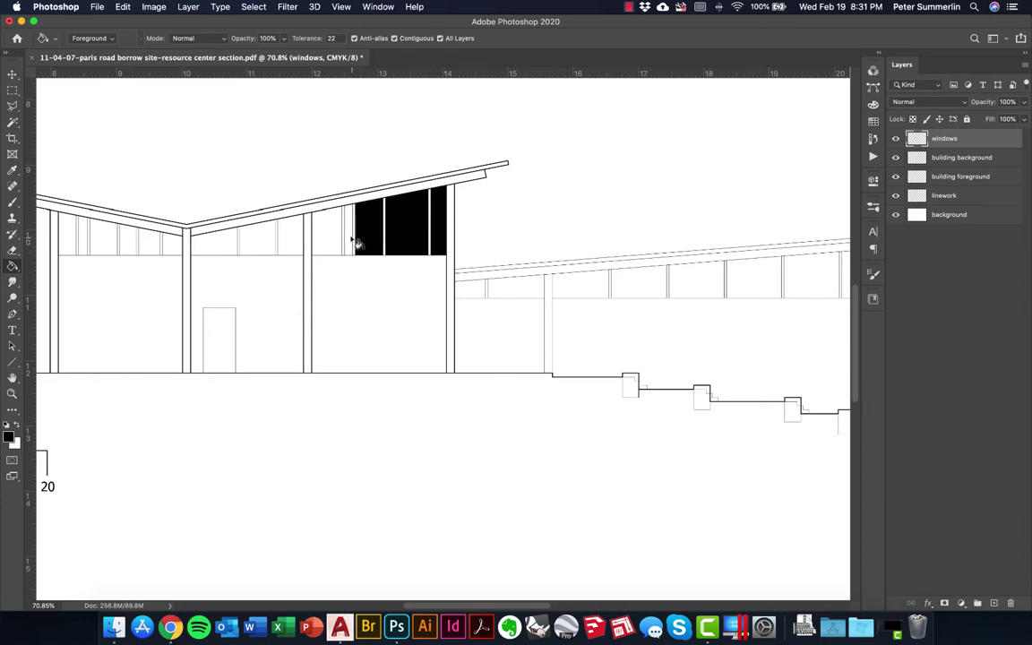
left_click(349, 236)
left_click(324, 242)
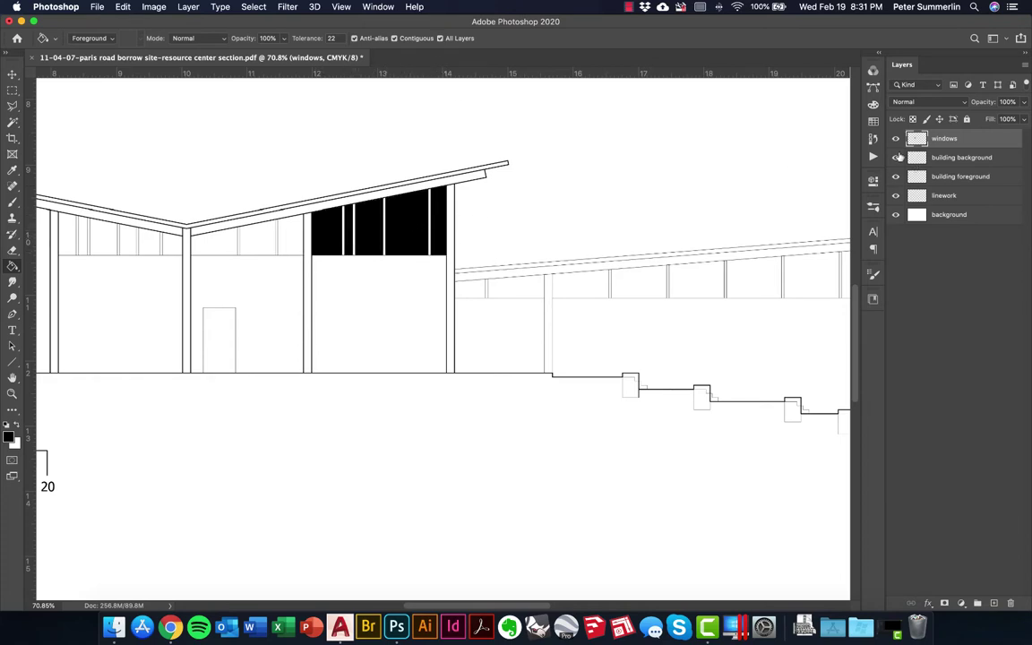
left_click(896, 139)
left_click(896, 139)
On the building foreground layer, fill the right bay's wall, end column and both roof strips with black.
left_click(951, 177)
left_click(408, 299)
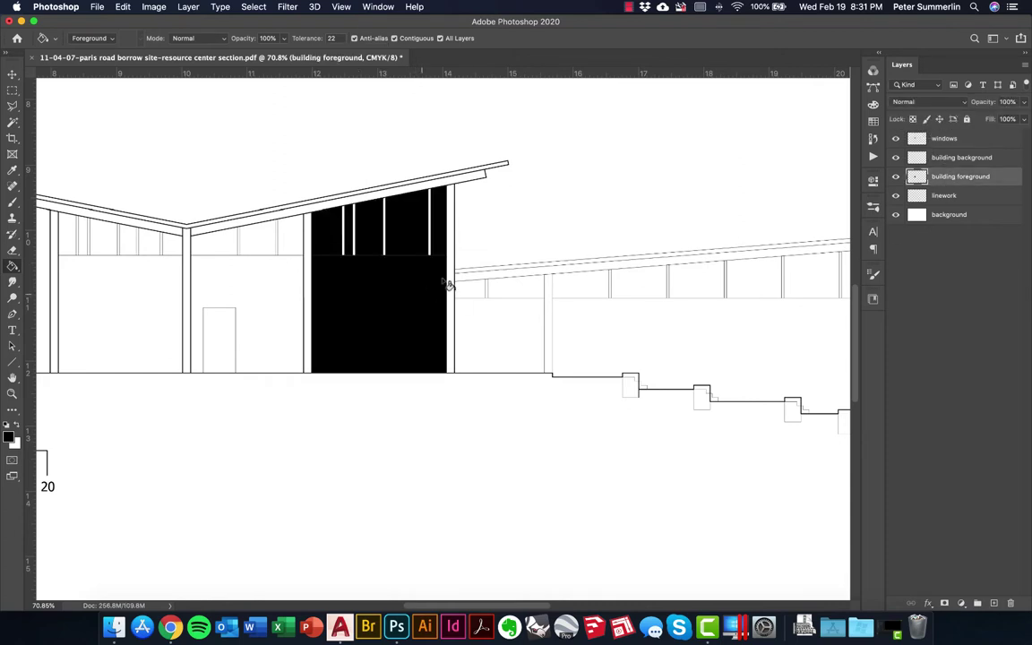
left_click(451, 272)
left_click(473, 178)
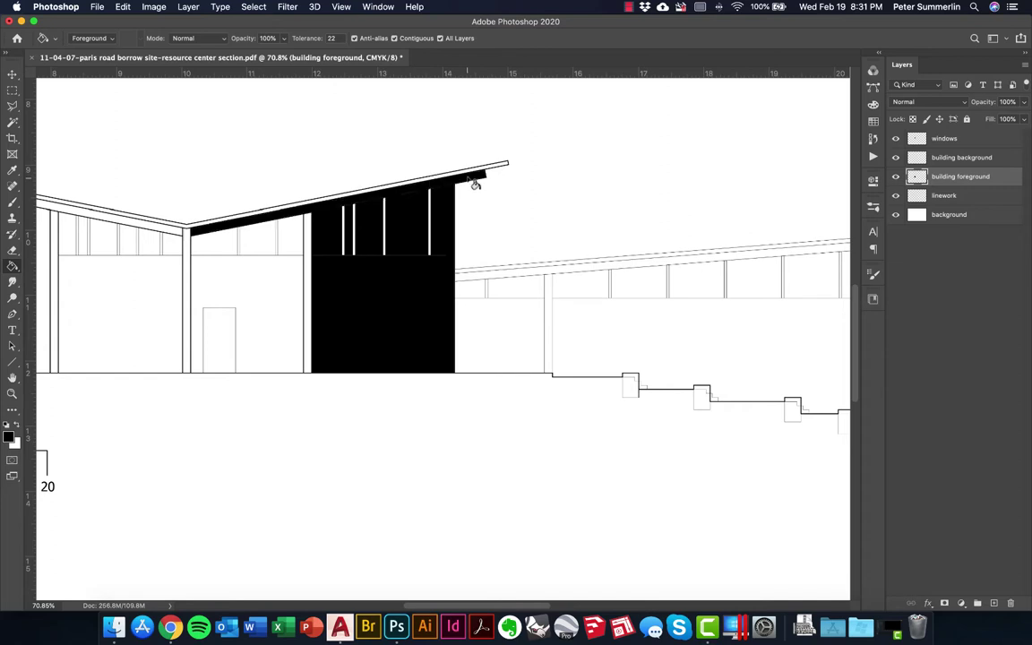
left_click(484, 171)
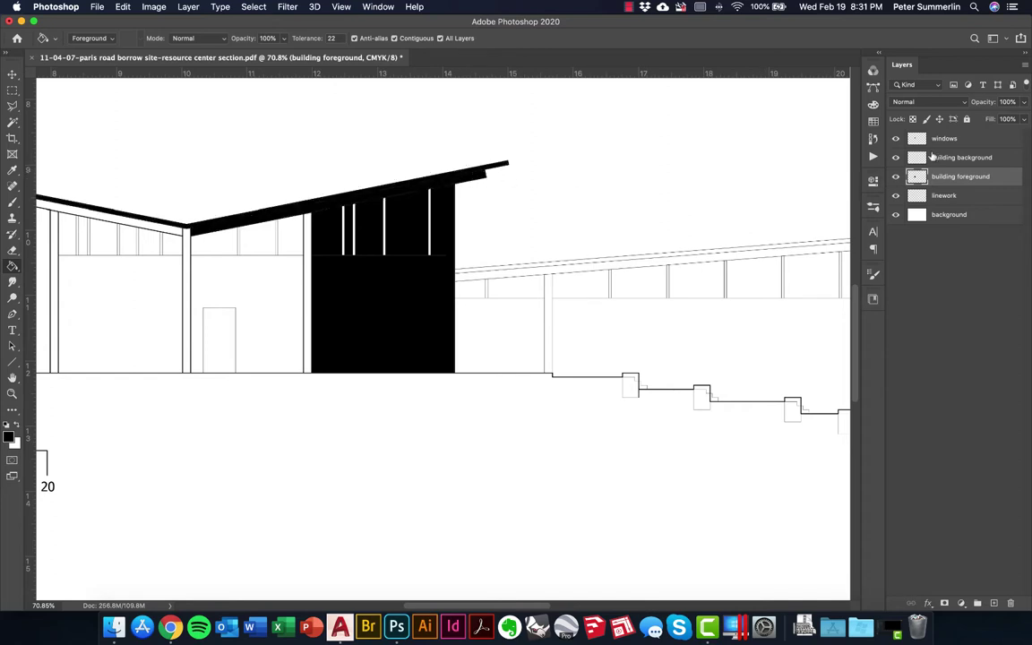
On the building background layer, fill the rear building's walls, column and roof strips with black.
key("alt+]")
left_click(628, 327)
left_click(533, 325)
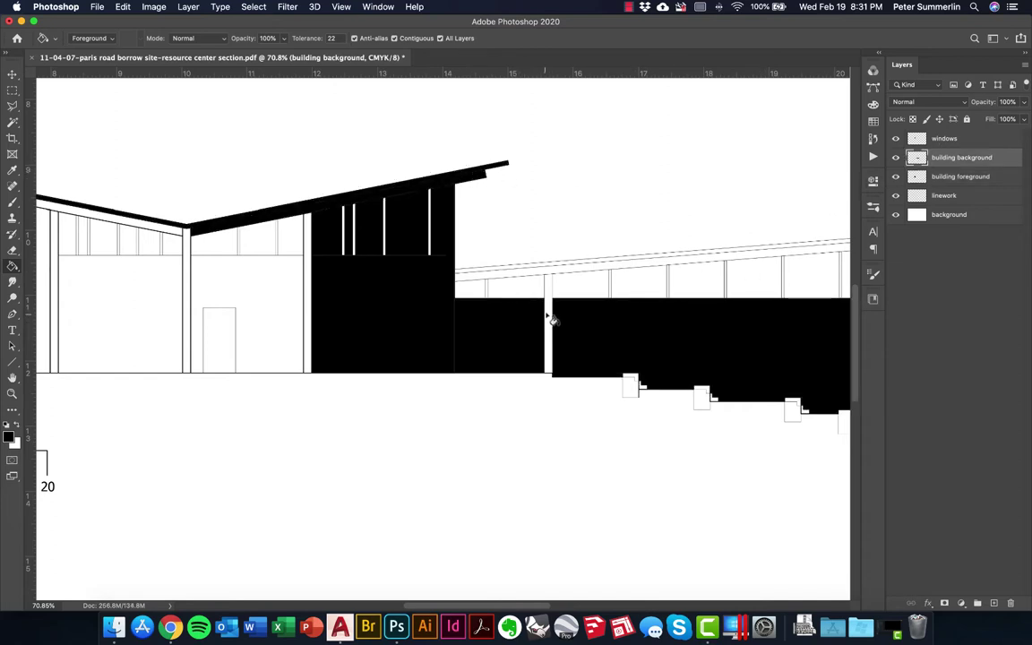
left_click(549, 290)
left_click(566, 269)
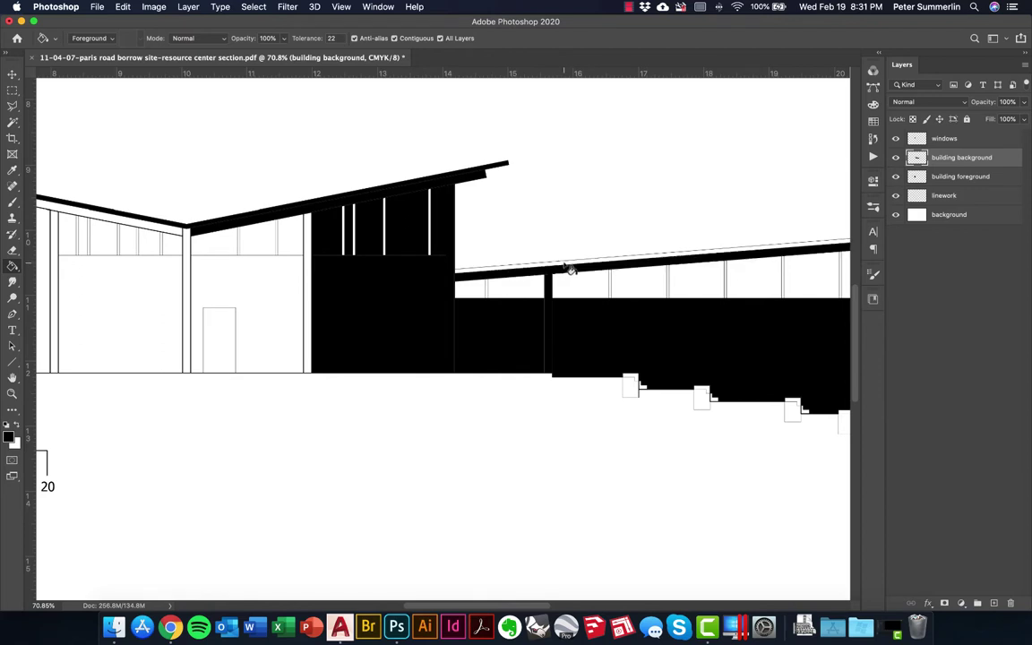
On the windows layer, fill the rear building's panes and the foreground building's remaining panes with black.
scroll(627, 260, "right", 5)
key("super+plus")
key("super+plus")
key("alt+]")
left_click_drag(286, 346, 466, 434)
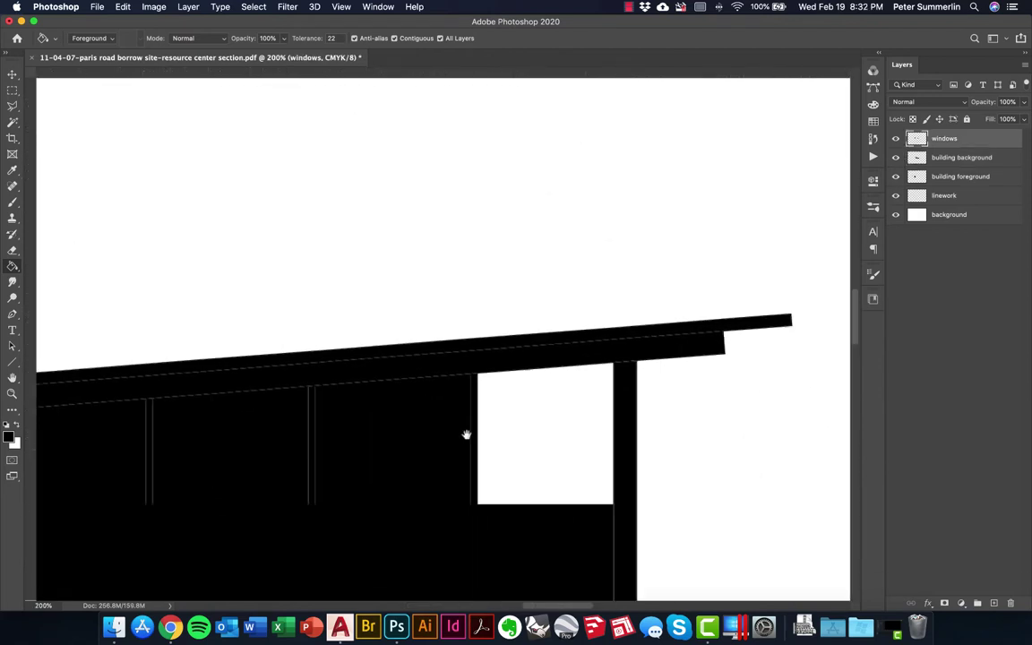
scroll(249, 249, "down", 3)
left_click(249, 249)
On the building foreground layer, fill the remaining walls, door, columns, roof strips and window mullions with black.
key("alt+[")
key("alt+[")
left_click(400, 339)
left_click(185, 253)
left_click(167, 215)
left_click(428, 219)
left_click(533, 215)
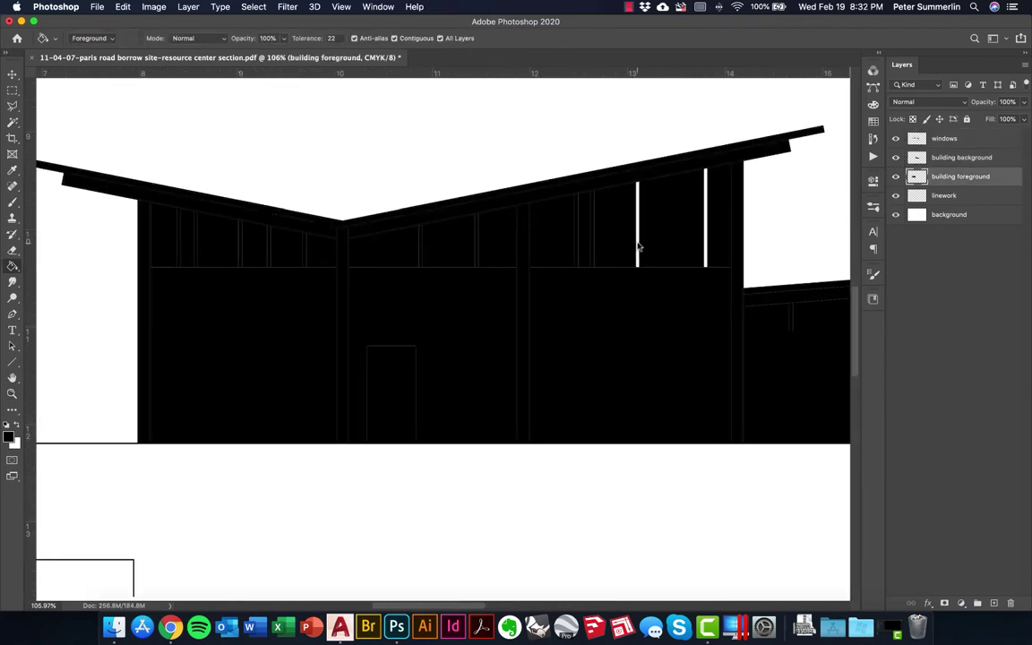
Lower the windows layer's opacity to 8%.
scroll(588, 262, "down", 3)
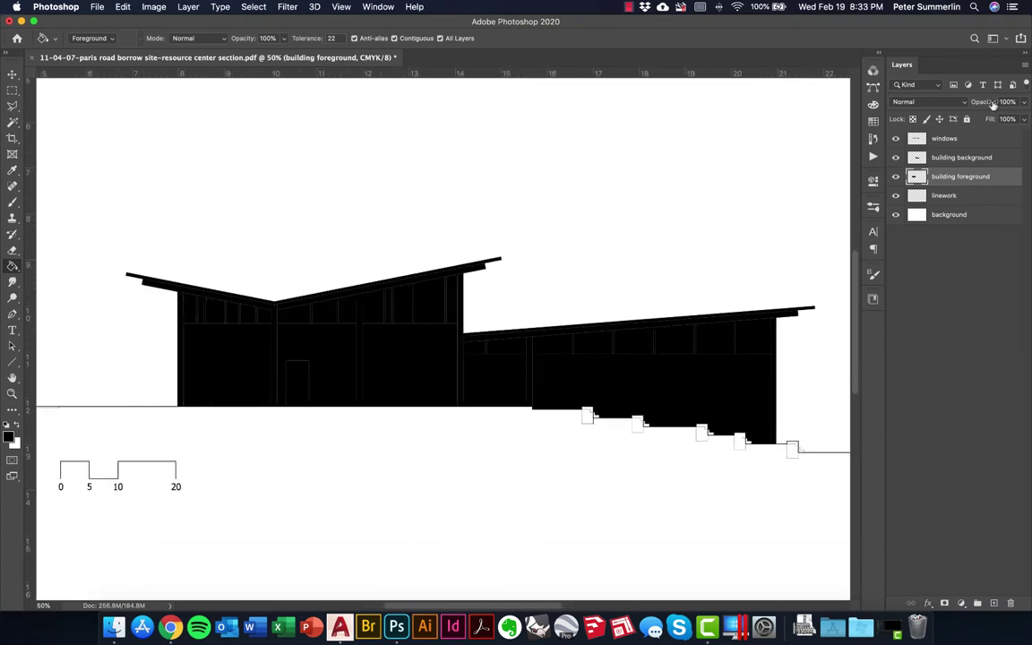
key("alt+]")
key("alt+]")
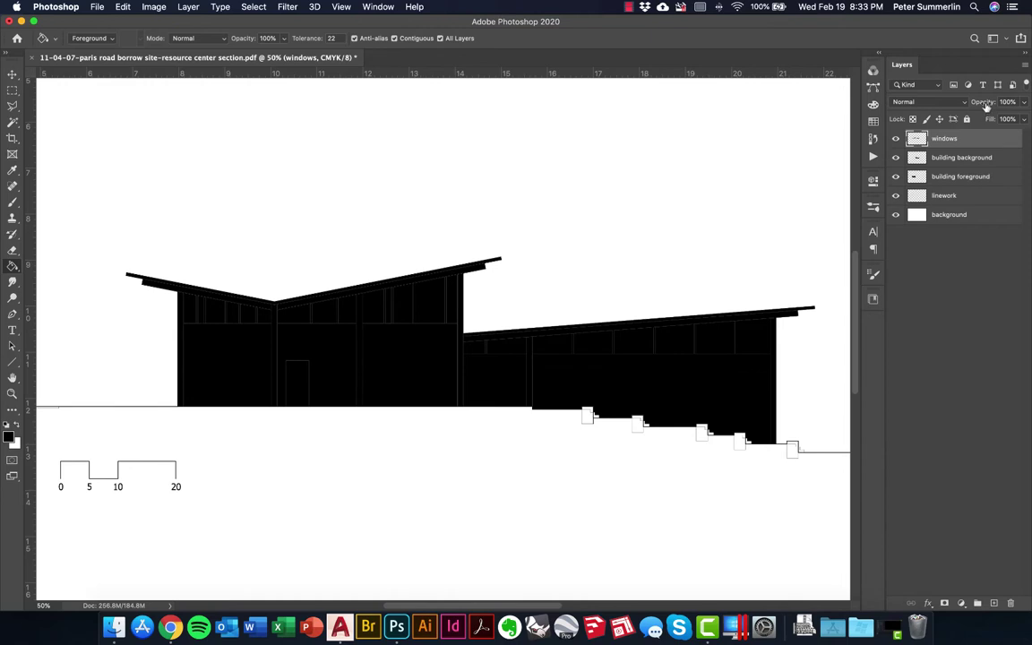
left_click_drag(983, 103, 929, 106)
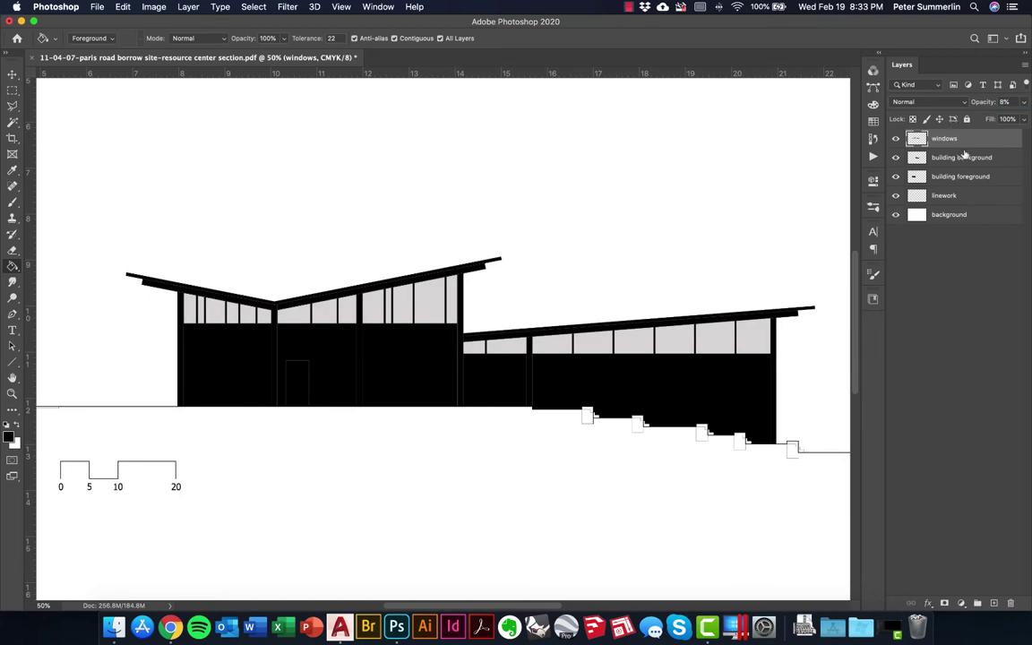
Set the building background layer's opacity to 13% and the building foreground layer's opacity to 18%.
left_click(965, 157)
left_click_drag(983, 103, 932, 107)
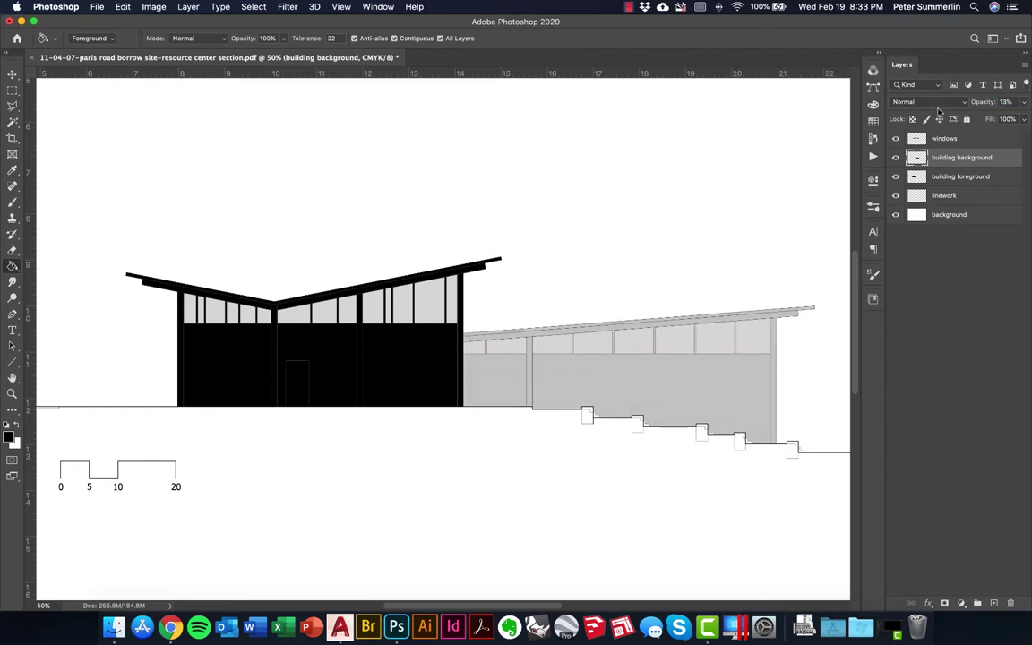
left_click(968, 178)
left_click_drag(984, 107, 933, 110)
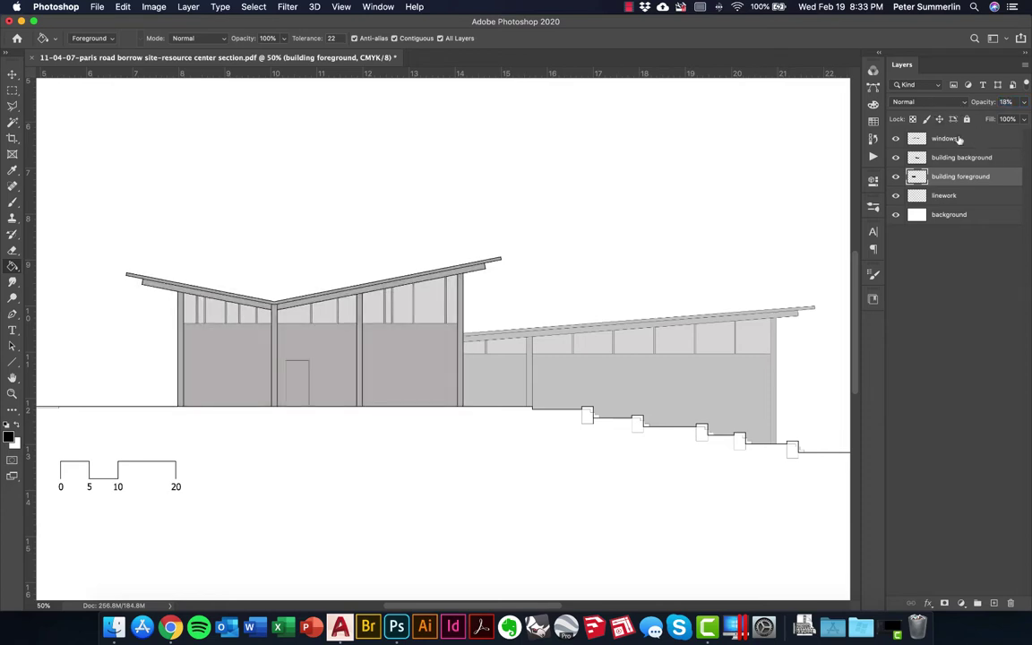
Fine-tune the fills by setting the windows layer to 4% and the building foreground to 13% opacity, and lightening the building background.
left_click(958, 138)
left_click_drag(984, 105, 981, 105)
left_click(993, 157)
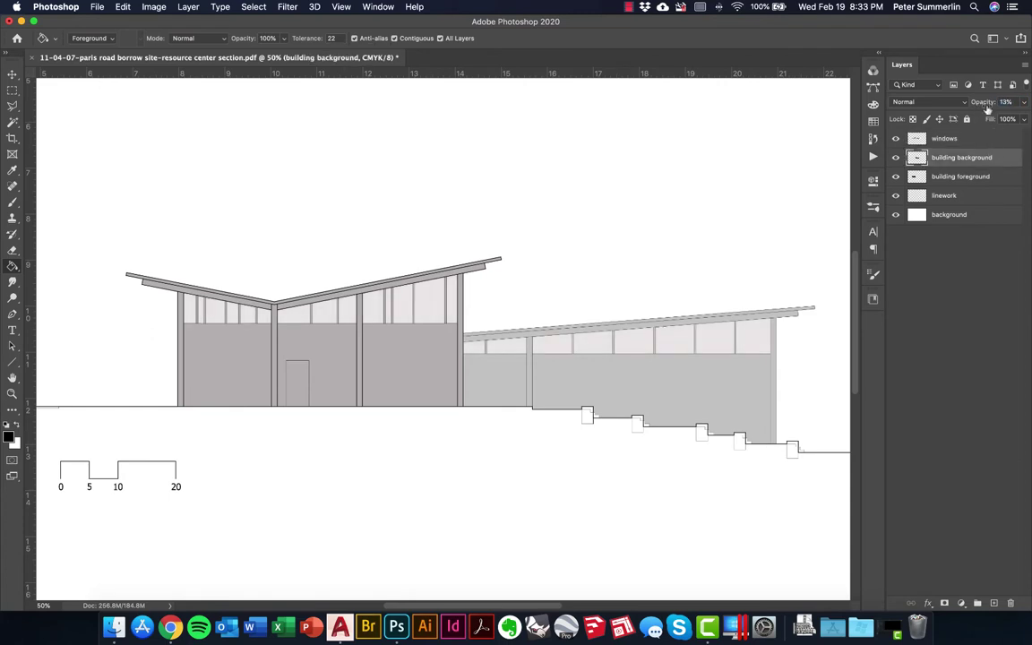
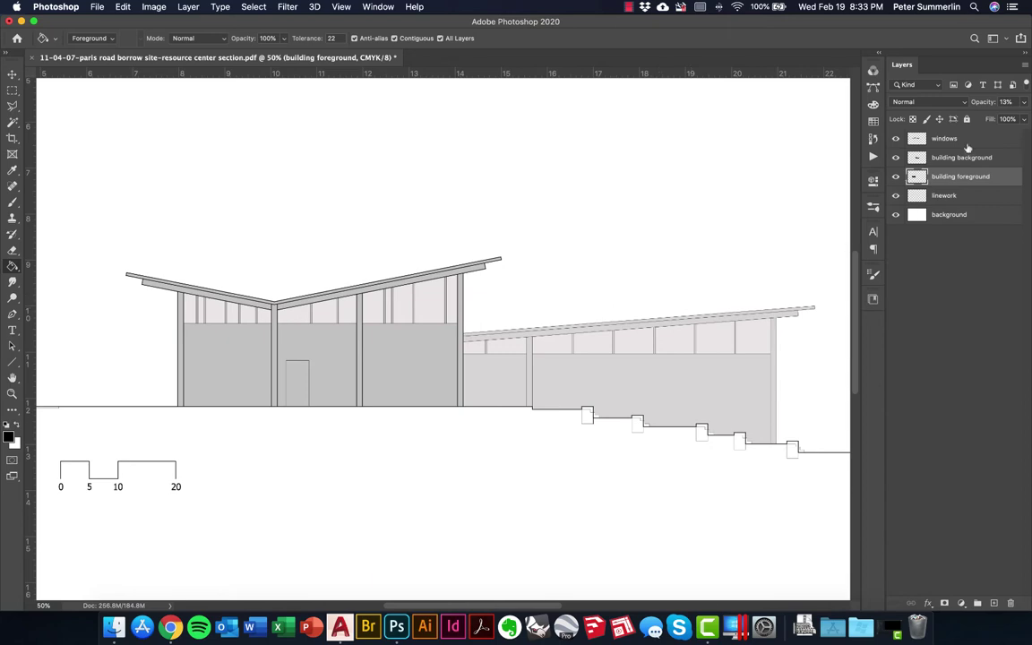
Create a new layer named building shadows above the windows layer.
left_click(960, 144)
key("super+shift+n")
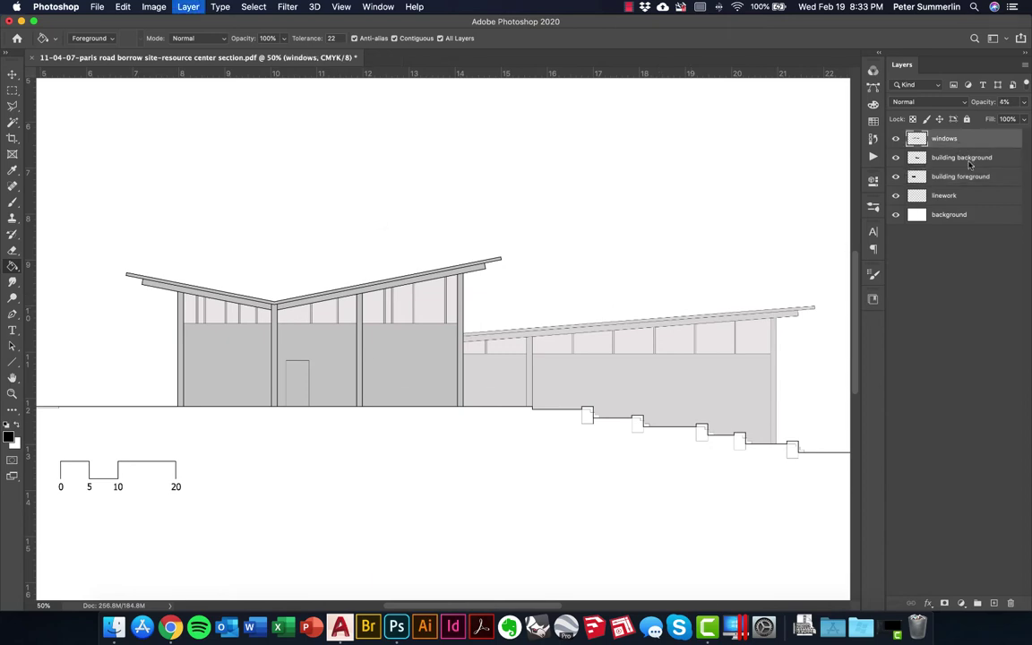
type("building shadows")
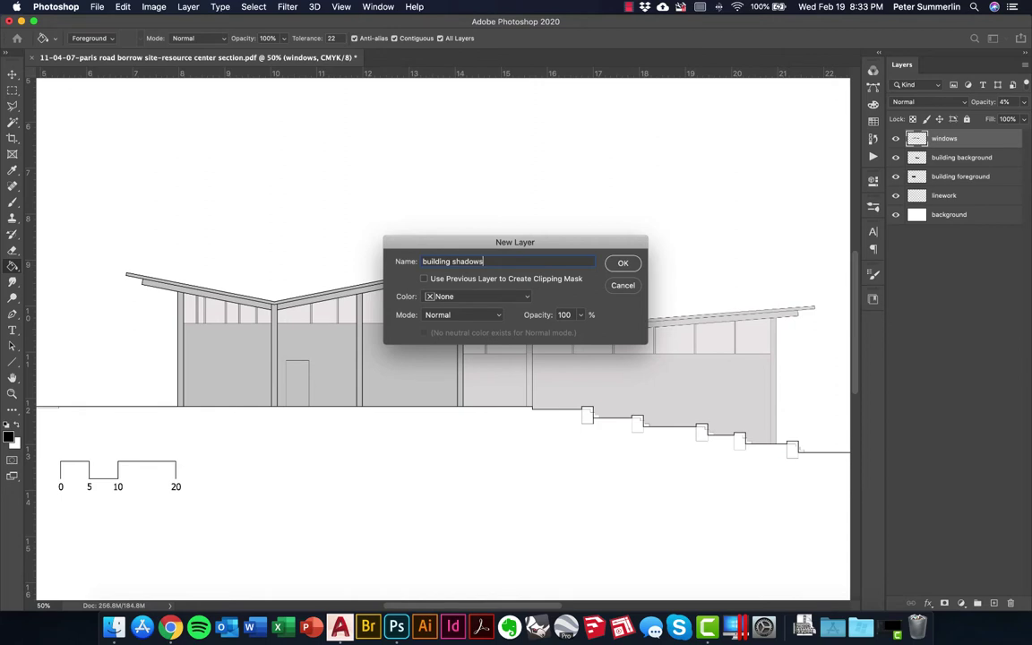
key("Return")
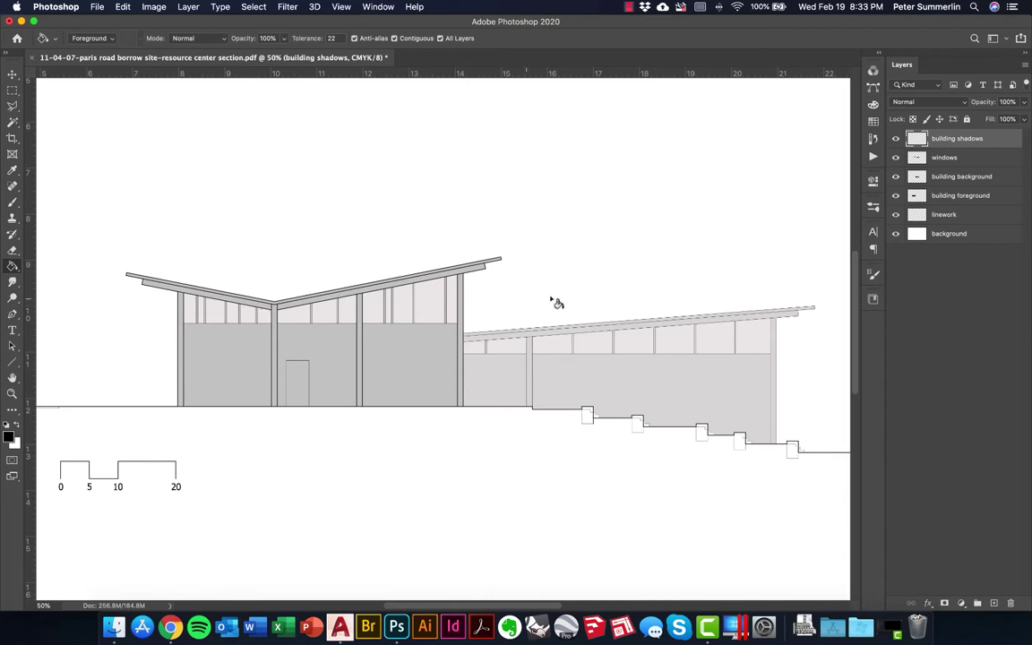
Set up the Brush tool with the Soft Round general brush at 31% hardness for the building shadows layer.
key("z")
left_click_drag(365, 312, 407, 294)
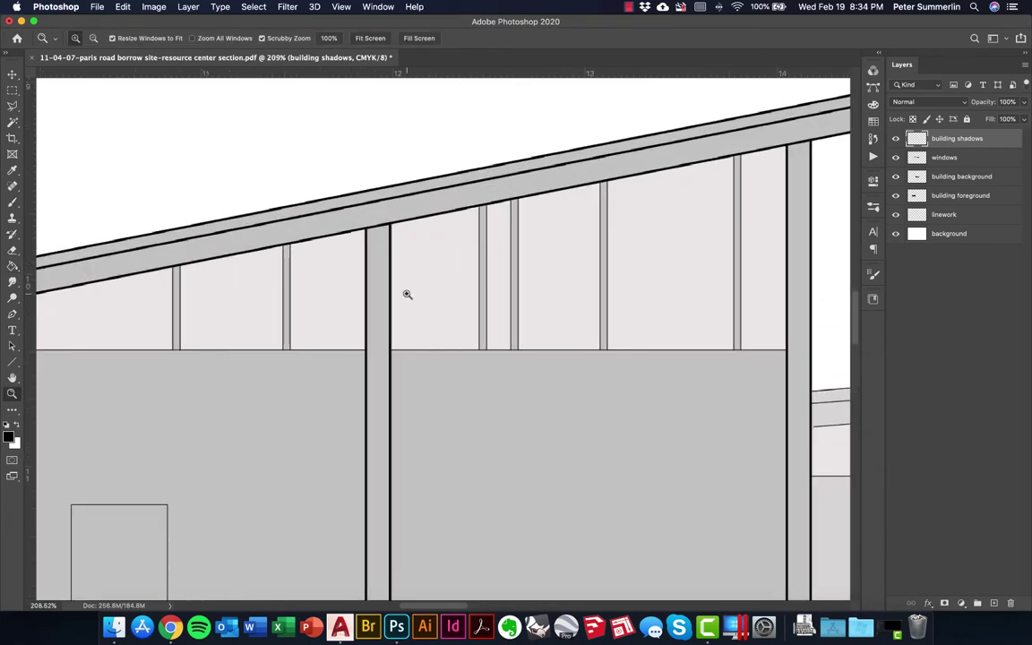
key("b")
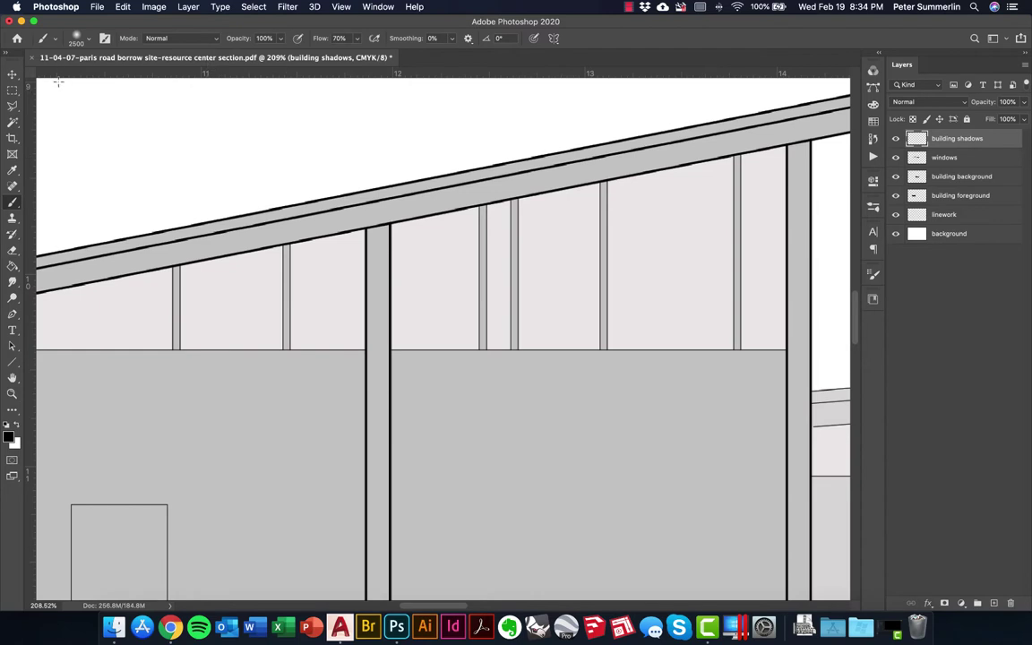
left_click_drag(13, 204, 57, 187)
left_click(82, 38)
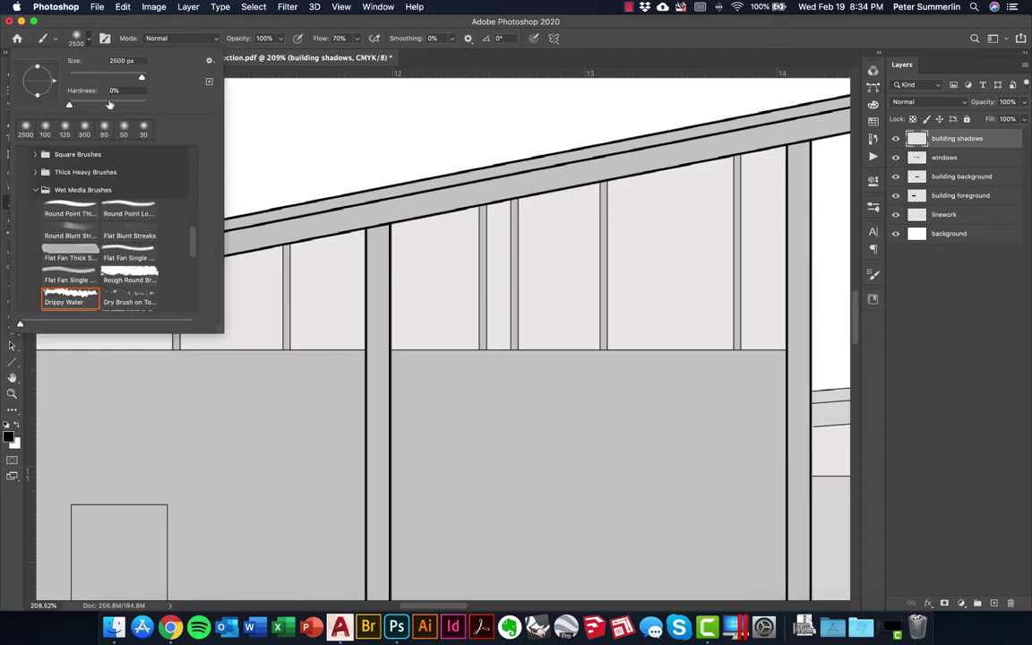
left_click(89, 189)
scroll(72, 178, "up", 5)
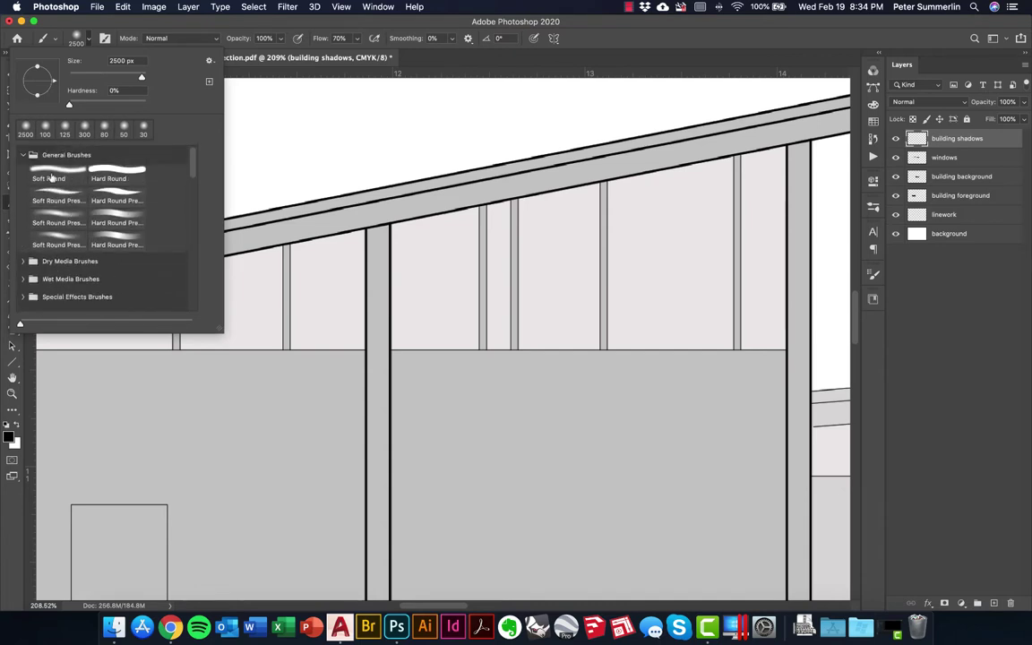
left_click(104, 173)
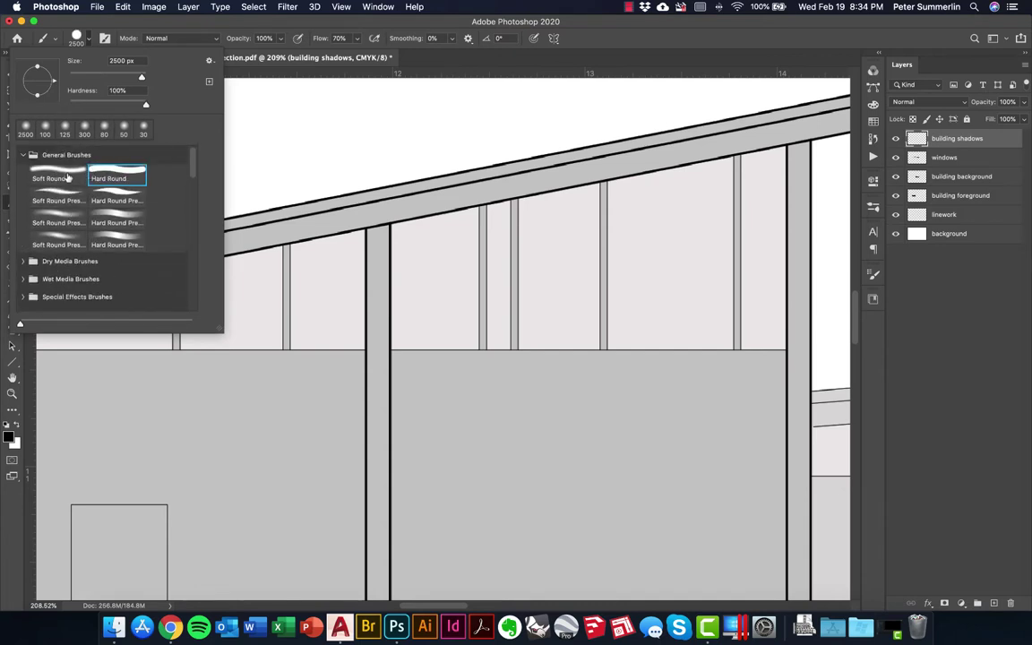
left_click(68, 178)
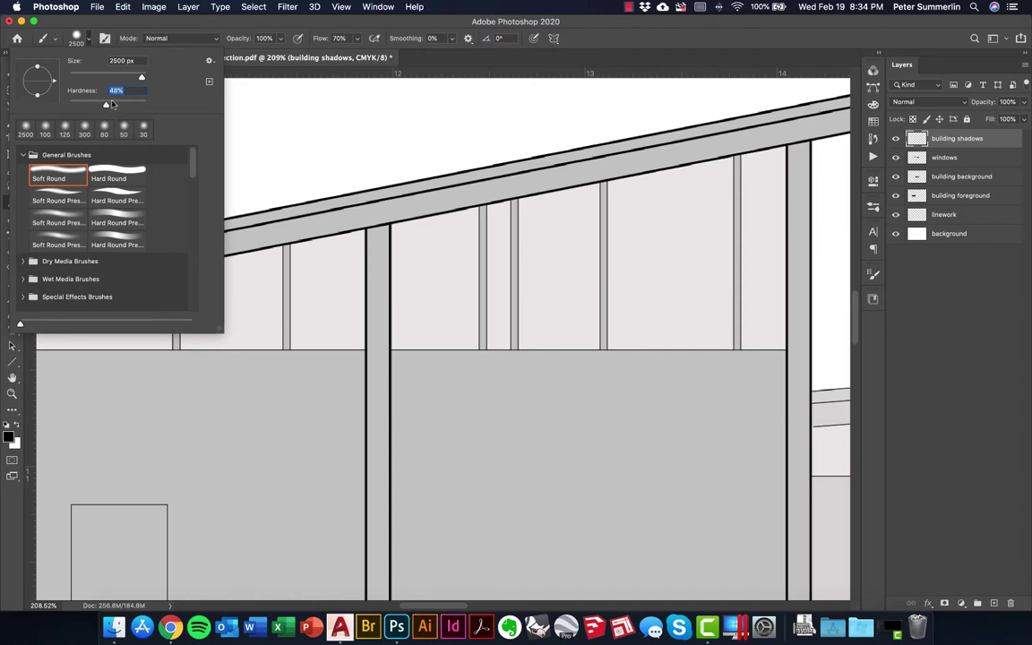
left_click_drag(111, 107, 148, 109)
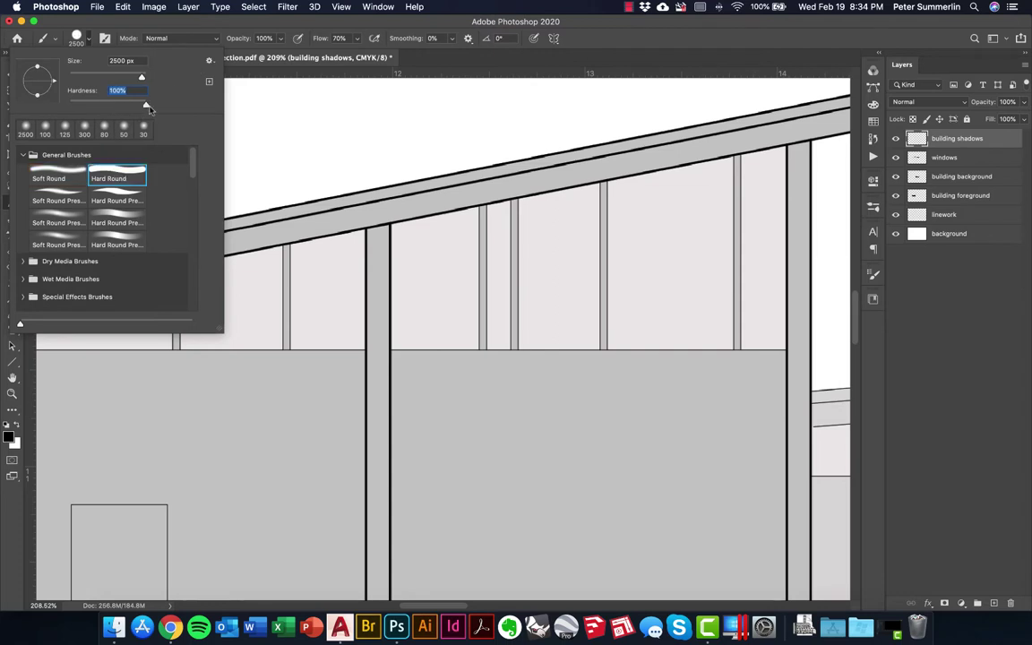
left_click(59, 179)
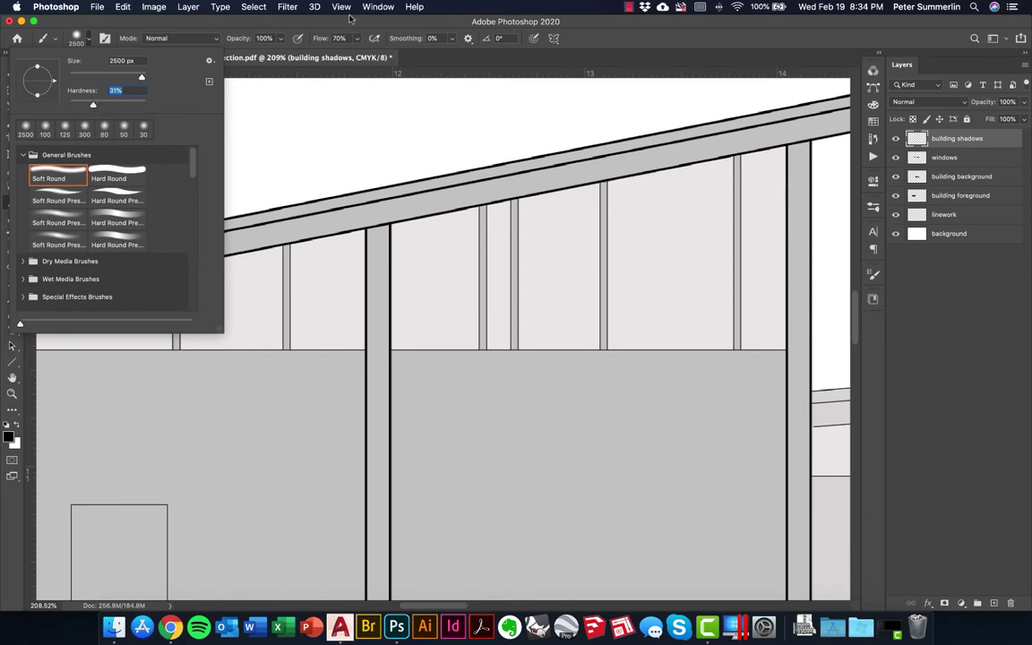
left_click(365, 168)
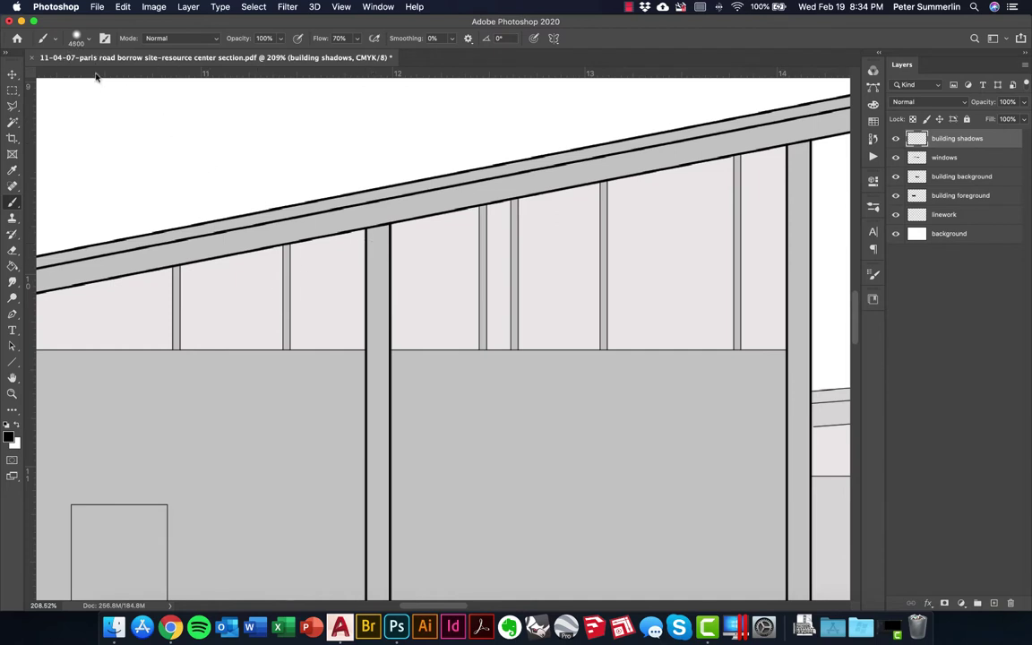
Reduce the brush size to 20 px for shading under the foreground building's roof.
key("bracketleft")
key("bracketleft")
key("bracketleft")
key("bracketleft")
key("bracketleft")
key("bracketleft")
key("bracketleft")
key("bracketleft")
key("bracketleft")
key("bracketleft")
key("bracketleft")
key("bracketleft")
key("bracketleft")
scroll(415, 265, "left", 5)
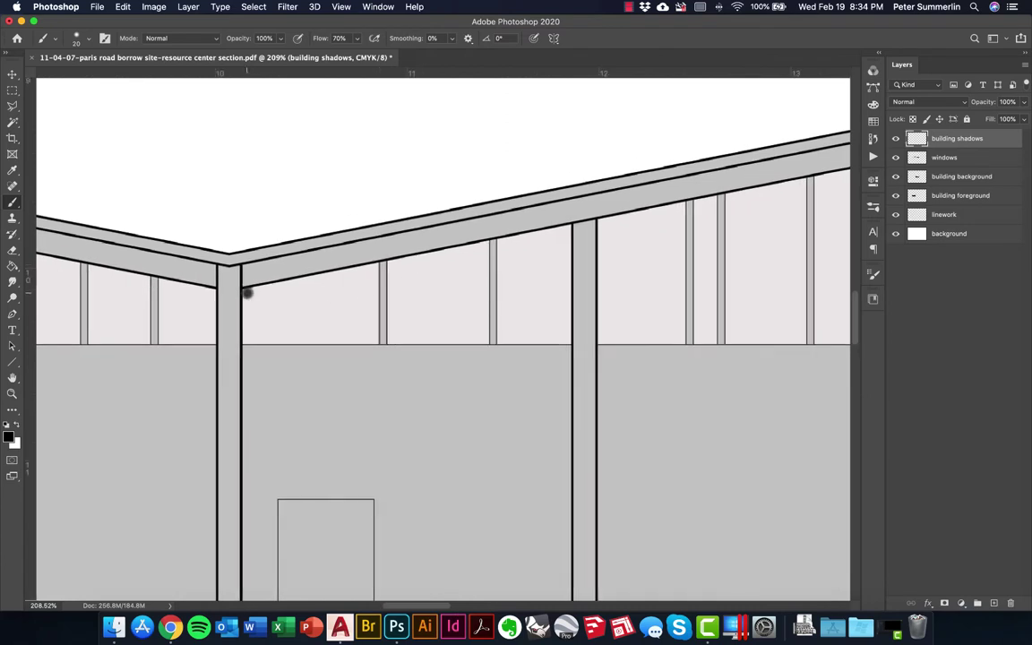
scroll(468, 270, "right", 10)
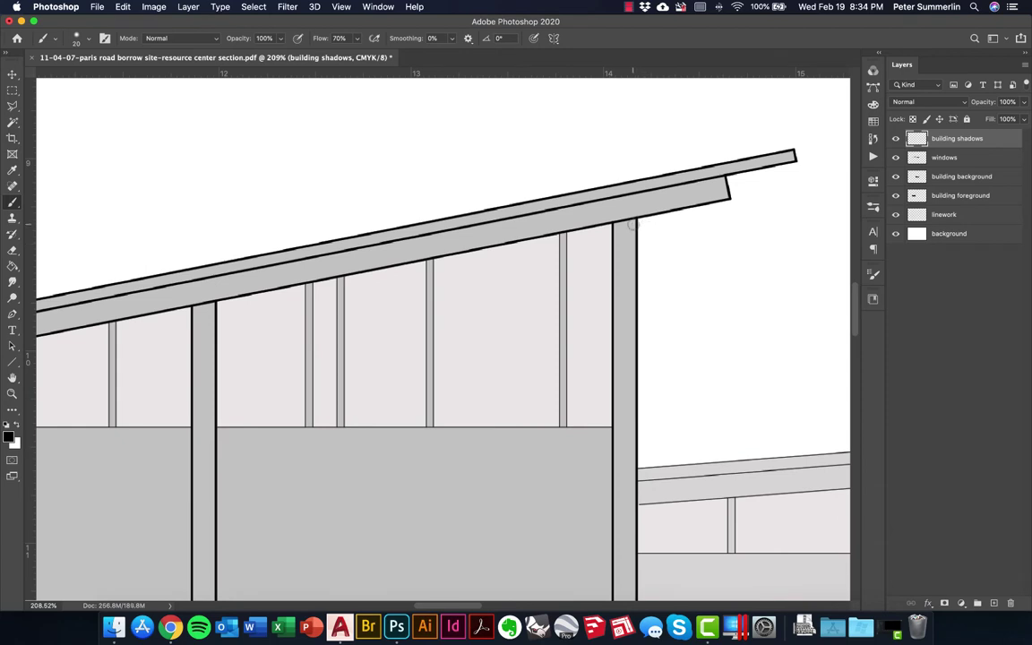
Paint a straight black shadow stroke along the underside of the foreground building's right roof slope, ending at the outer column.
left_click(633, 225, "shift")
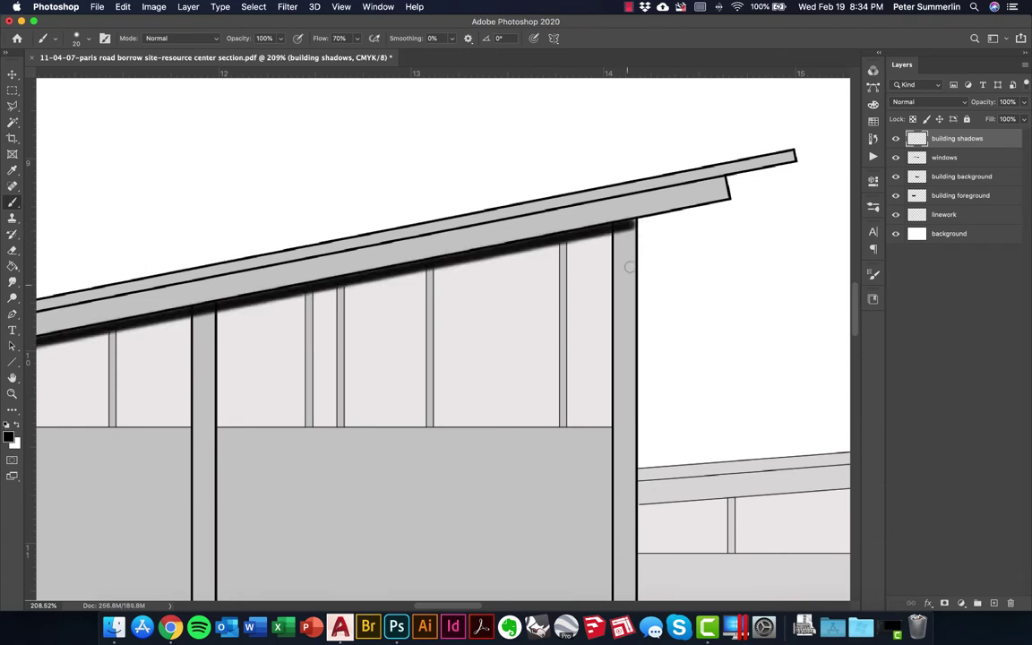
key("l")
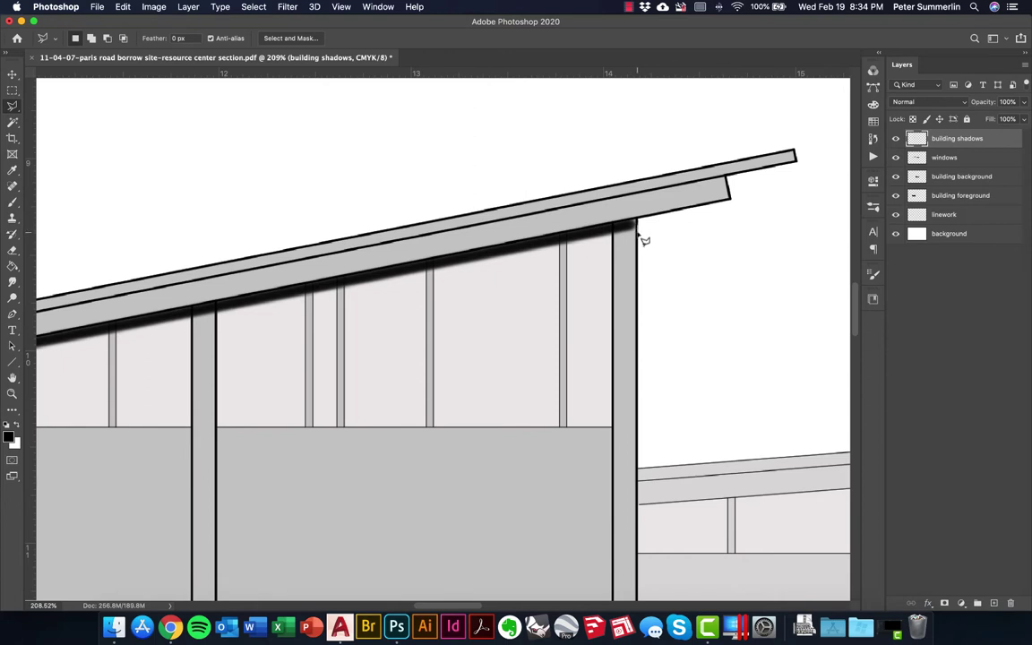
left_click(637, 225)
scroll(555, 293, "left", 10)
left_click(204, 358)
scroll(205, 363, "left", 10)
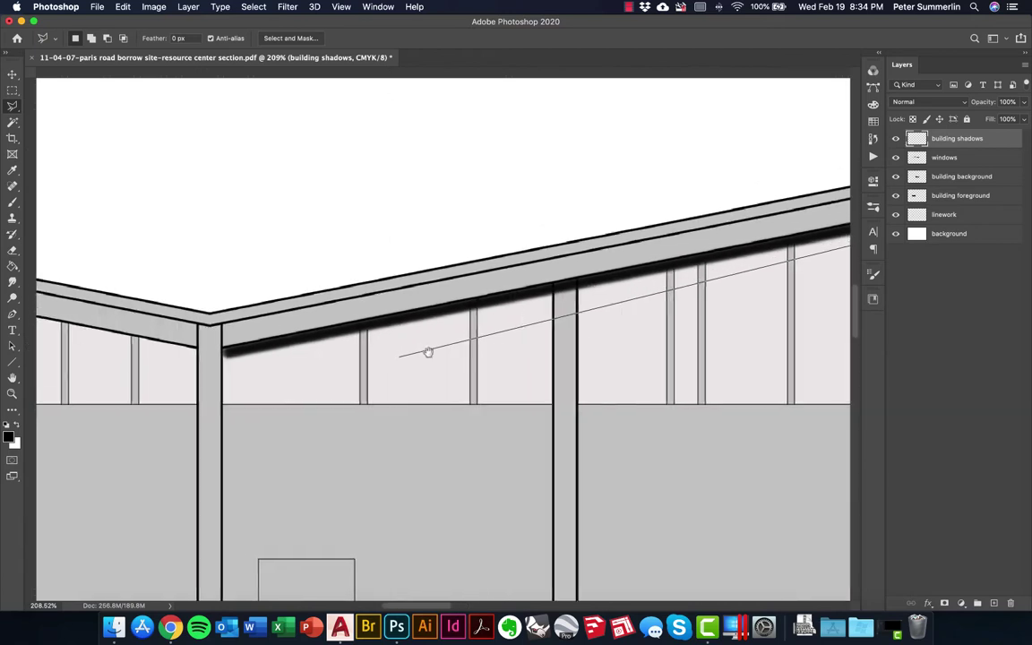
key("Escape")
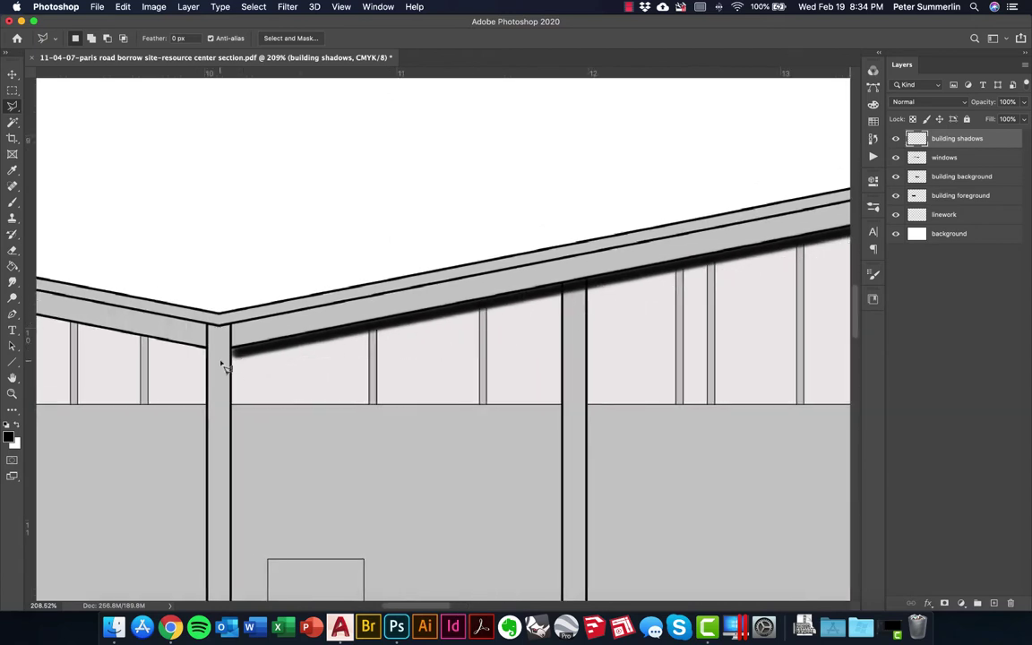
Select a thin strip beneath the foreground building's right roof slope with the Polygonal Lasso, fill it black, and deselect it.
scroll(806, 213, "right", 10)
scroll(92, 352, "left", 3)
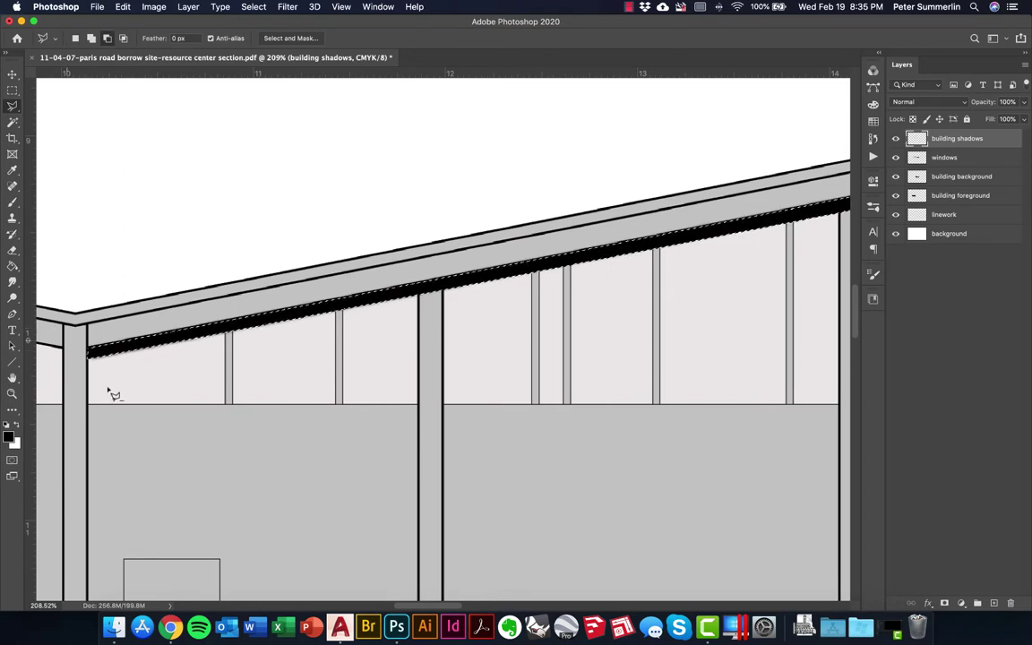
key("b")
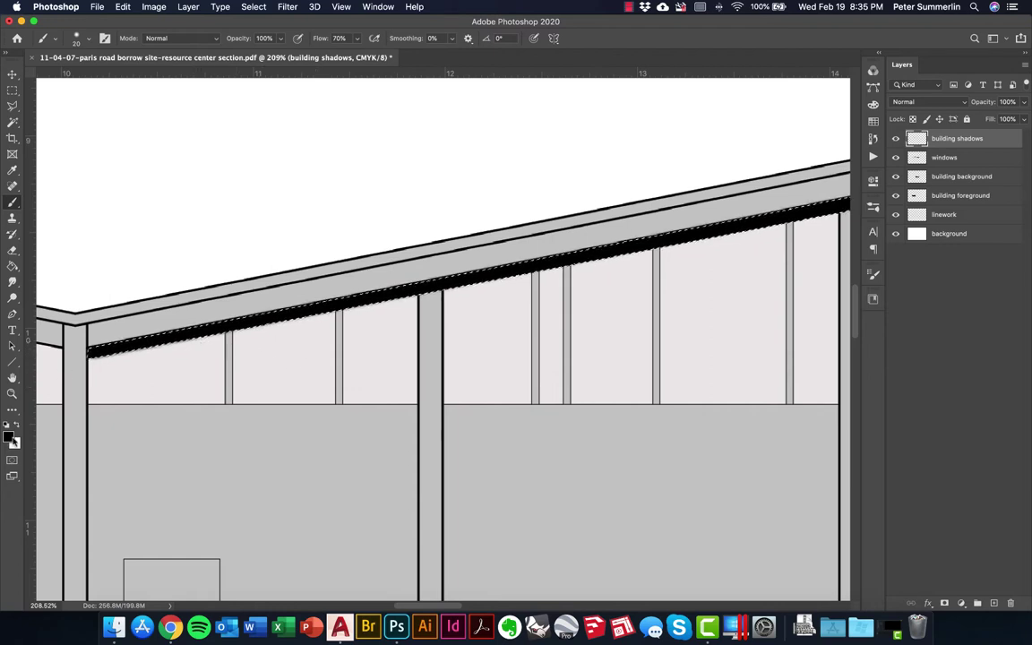
key("super+minus")
key("super+minus")
key("super+minus")
key("super+minus")
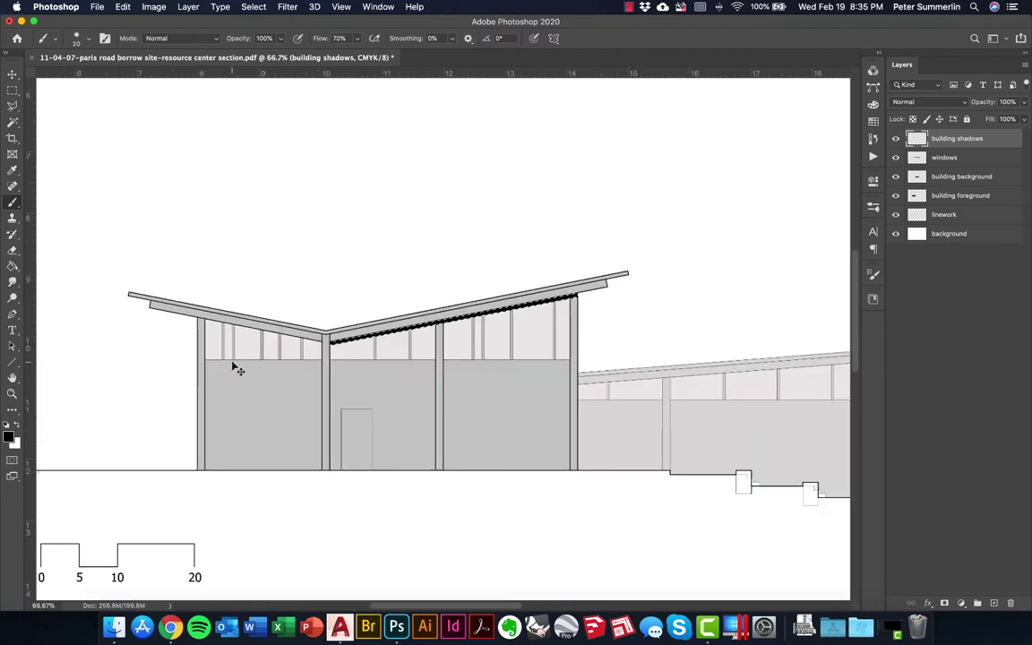
key("super+plus")
key("super+d")
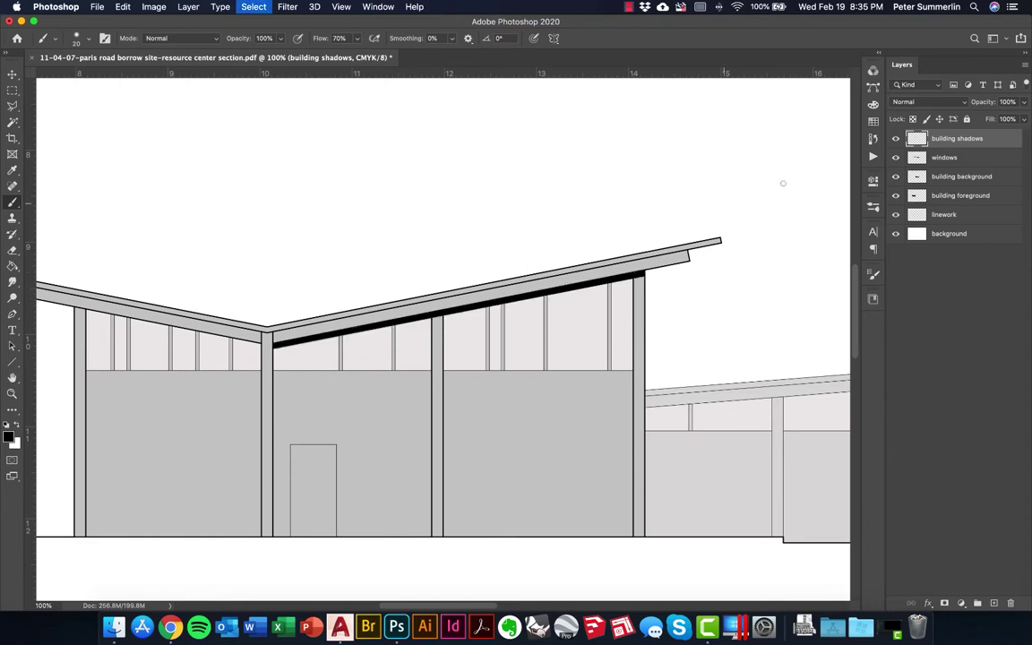
Set the building shadows layer to 24% opacity and paint thin shadows along the window mullions under the left roof slope.
left_click_drag(983, 101, 938, 109)
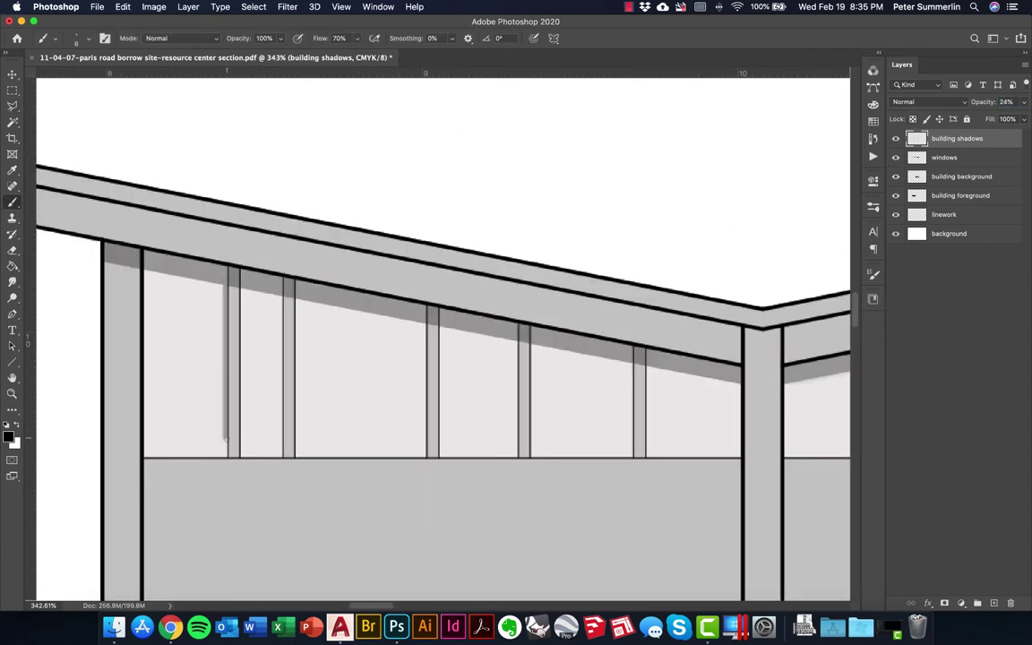
scroll(467, 479, "right", 10)
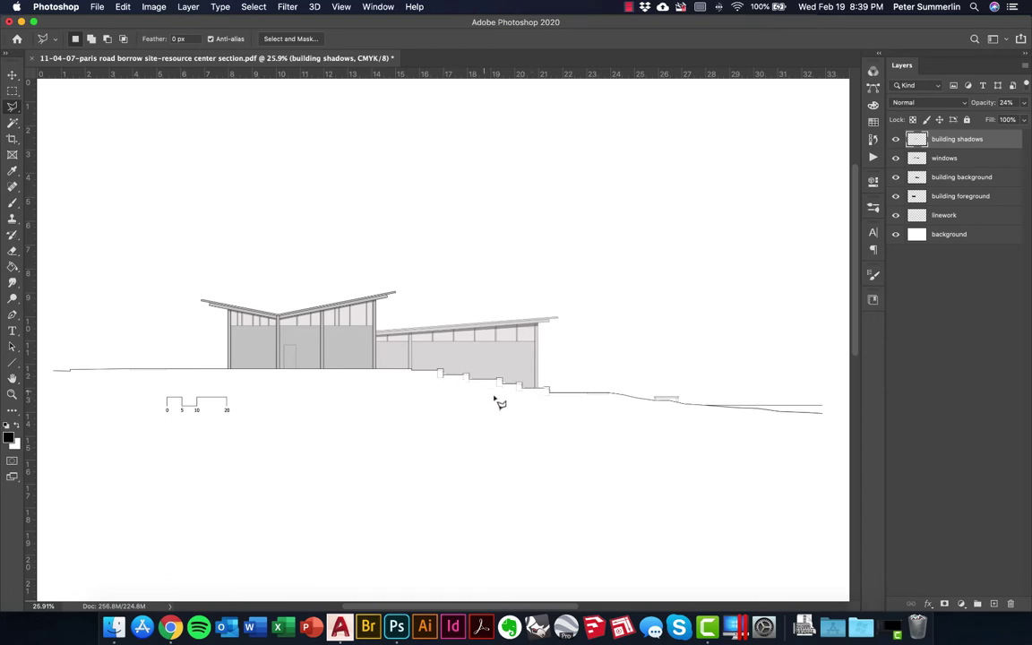
Examine the stepped retaining blocks and ground line in front of the background building and down the slope.
key("z")
mouse_move(433, 385)
left_mouse_down()
mouse_move(522, 329)
mouse_move(566, 330)
left_mouse_up()
scroll(566, 330, "right", 3)
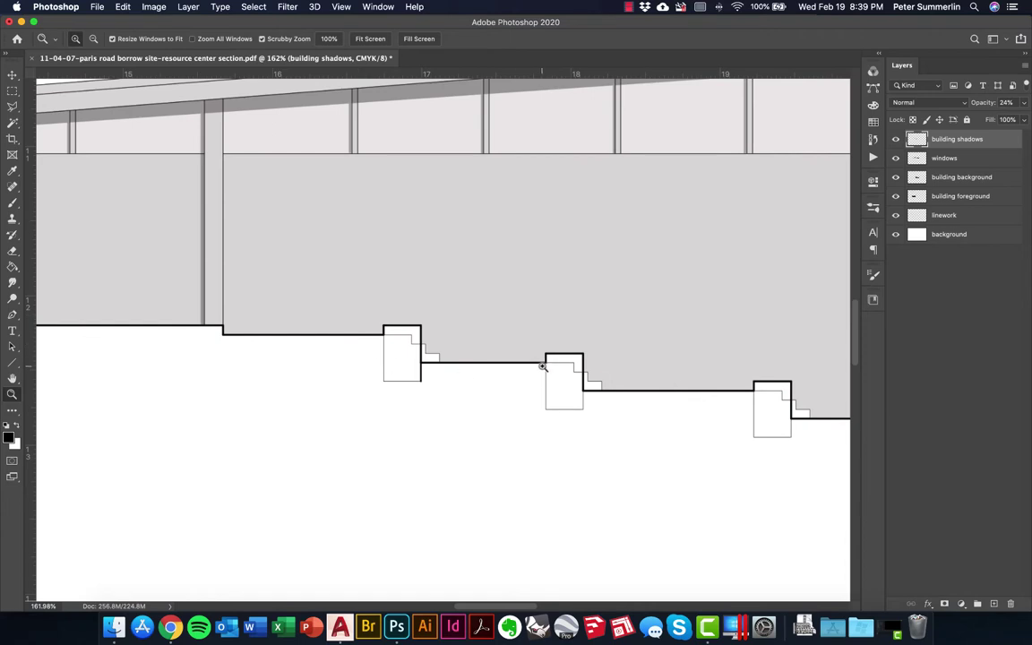
scroll(542, 366, "right", 5)
scroll(466, 359, "right", 5)
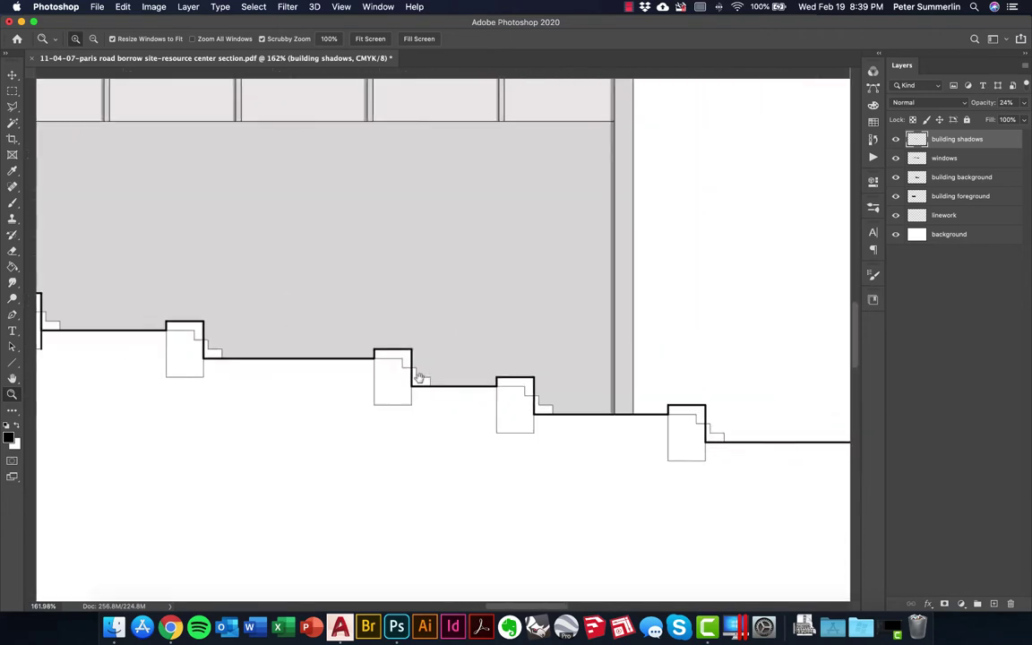
scroll(418, 379, "right", 5)
scroll(533, 390, "left", 1)
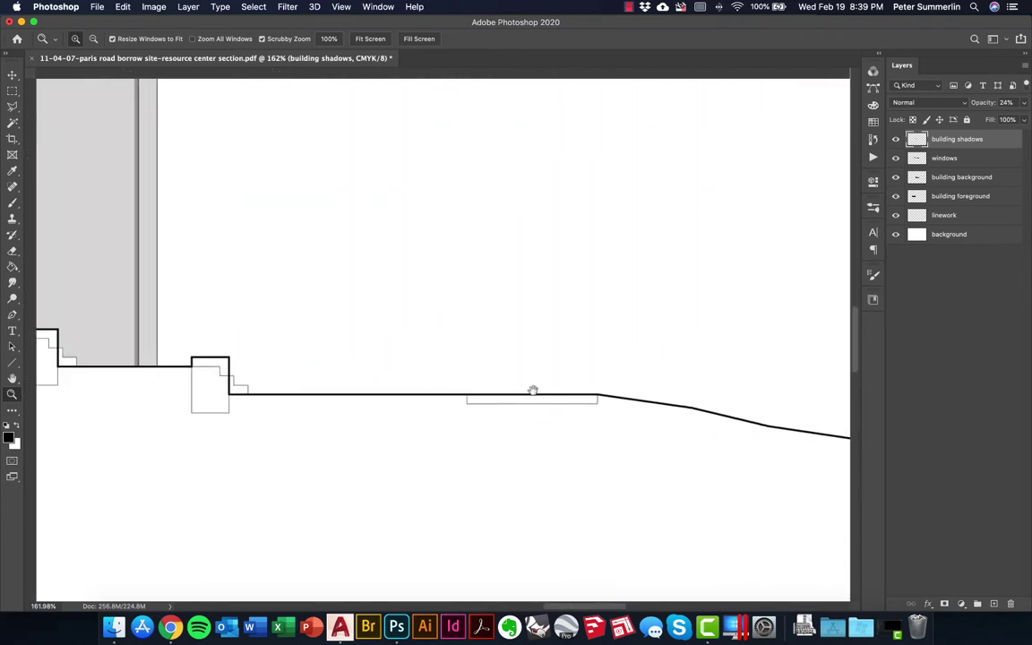
scroll(532, 391, "left", 5)
scroll(375, 362, "up", 5)
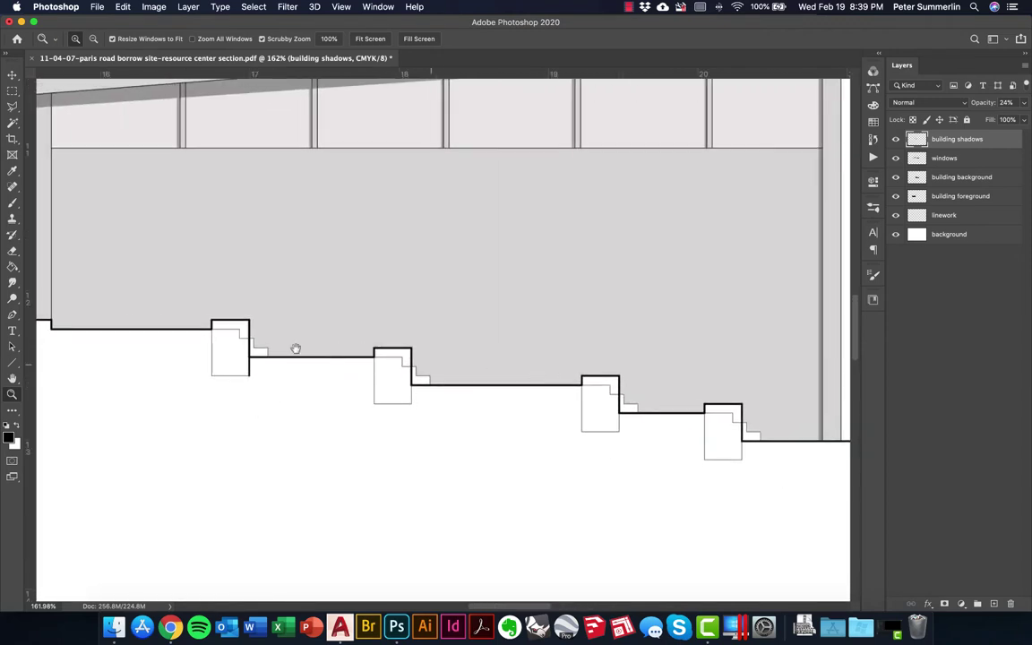
scroll(296, 348, "left", 1)
scroll(296, 348, "up", 1)
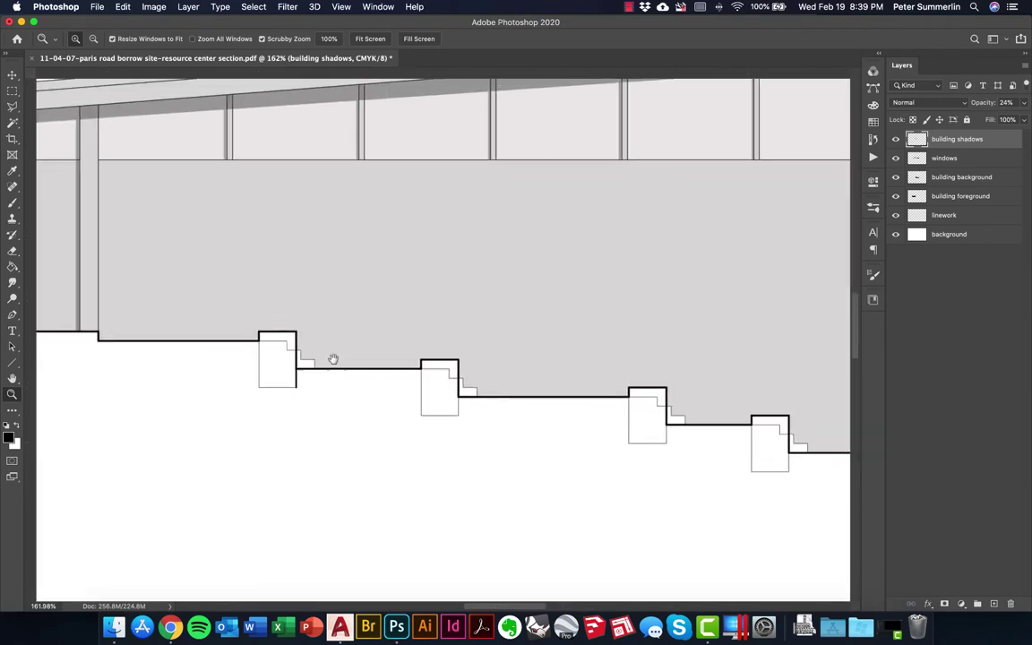
Create a new layer named wood above the building shadows layer.
left_click(993, 604)
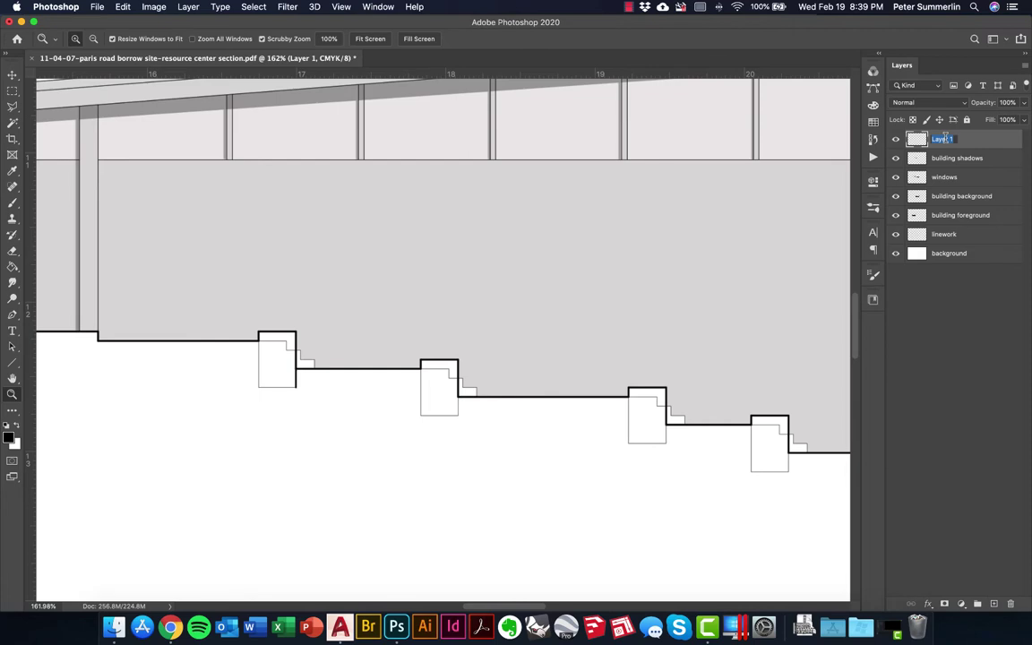
type("wood")
key("Return")
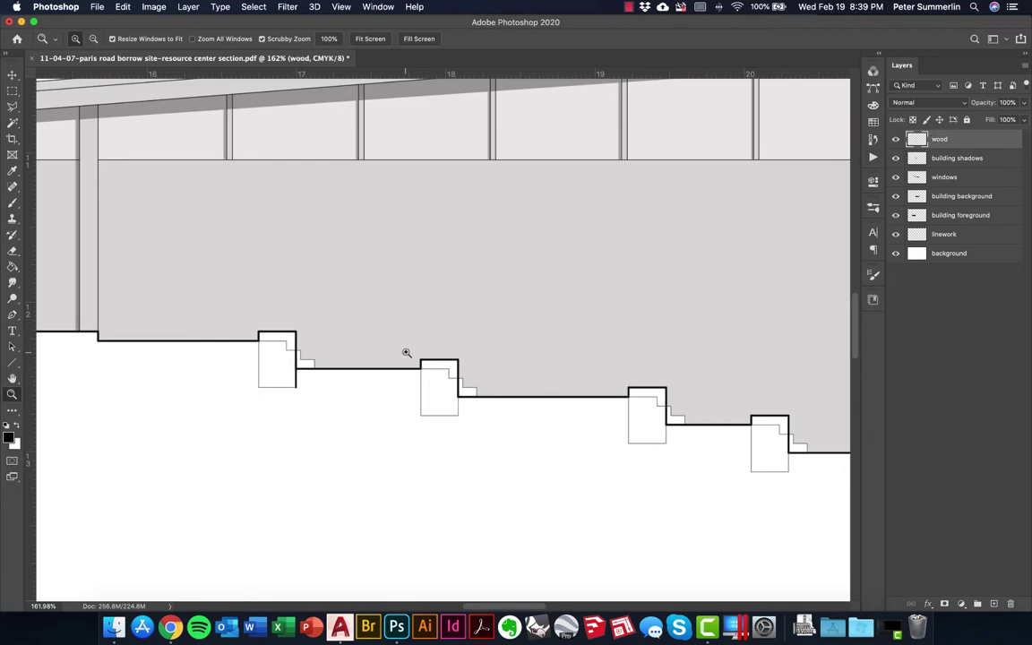
Set the foreground color to an orange-brown with a hue of 34° and get the Paint Bucket ready for the wood fills.
left_click(8, 437)
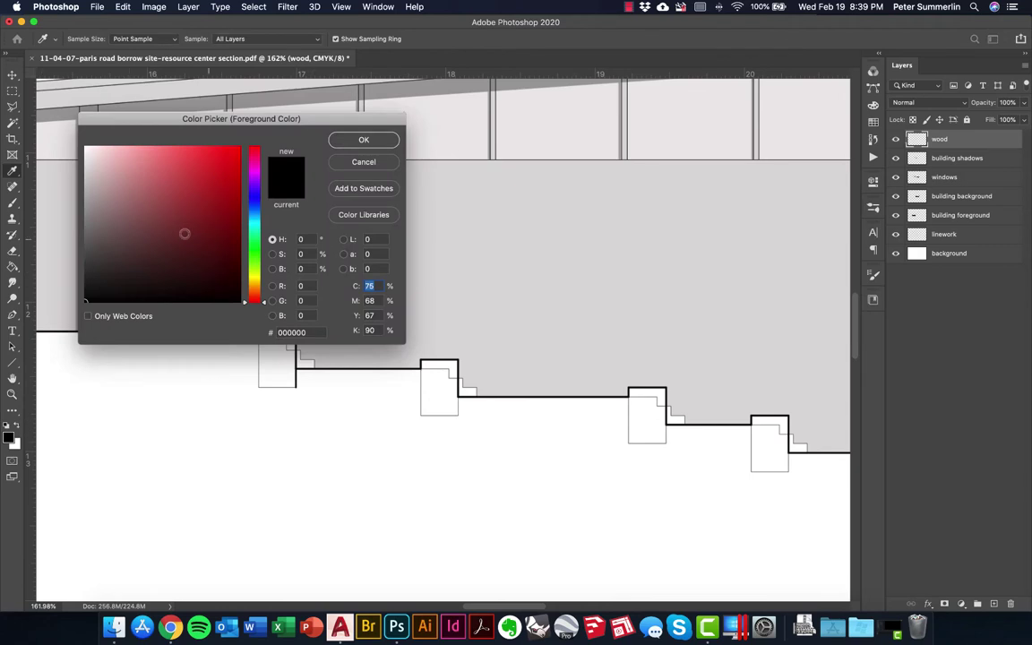
left_click_drag(254, 291, 254, 287)
left_click(186, 194)
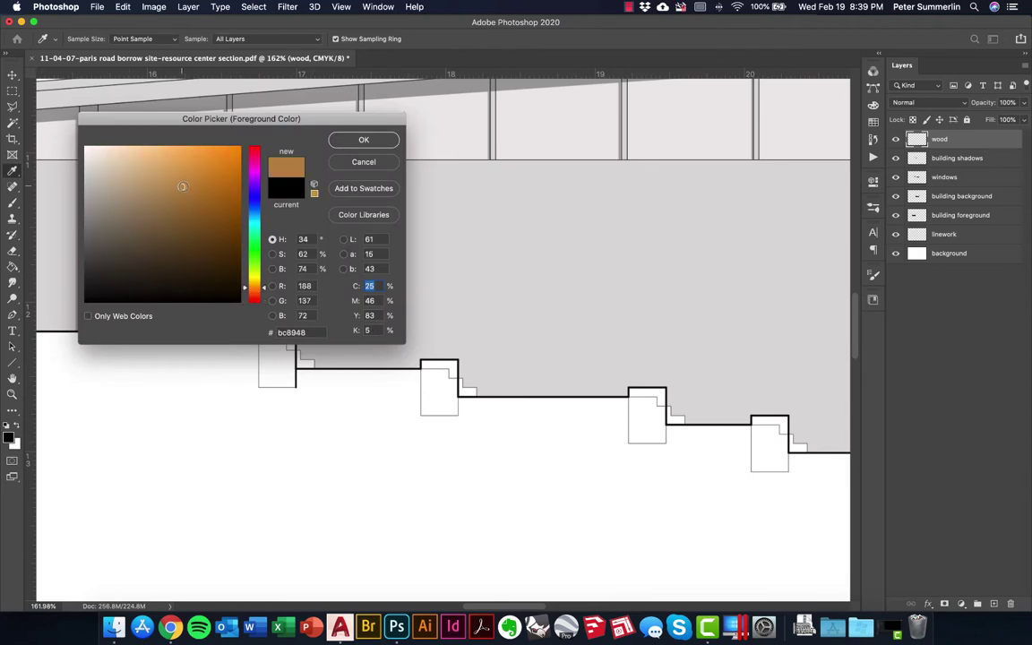
left_click(361, 140)
key("g")
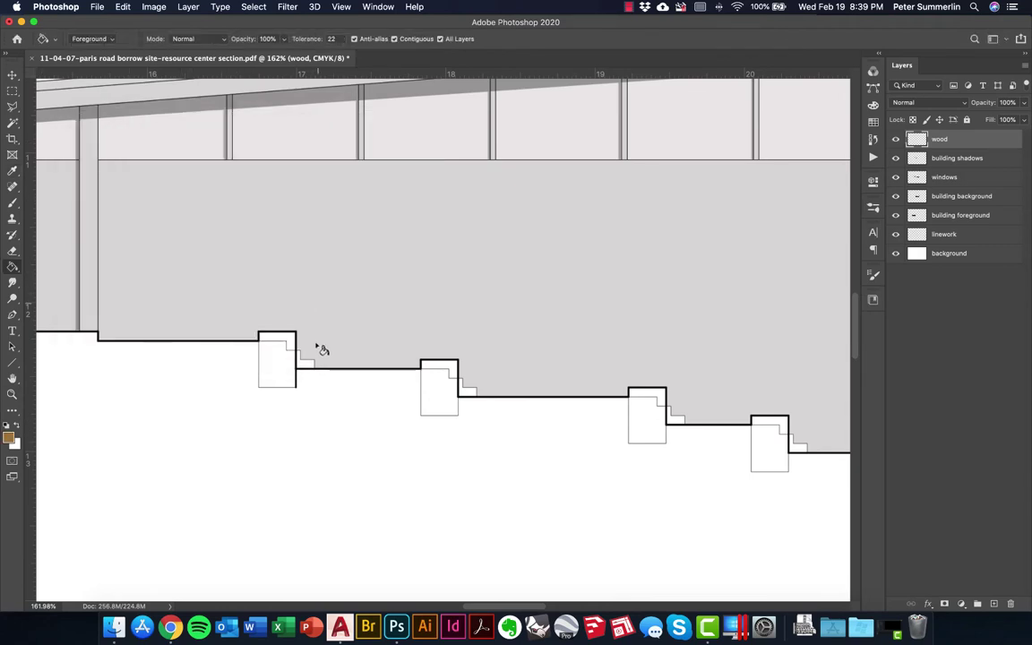
Fill both parts of each of the five retaining blocks along the stepped ground line with the wood brown.
left_click(288, 342)
left_click(283, 364)
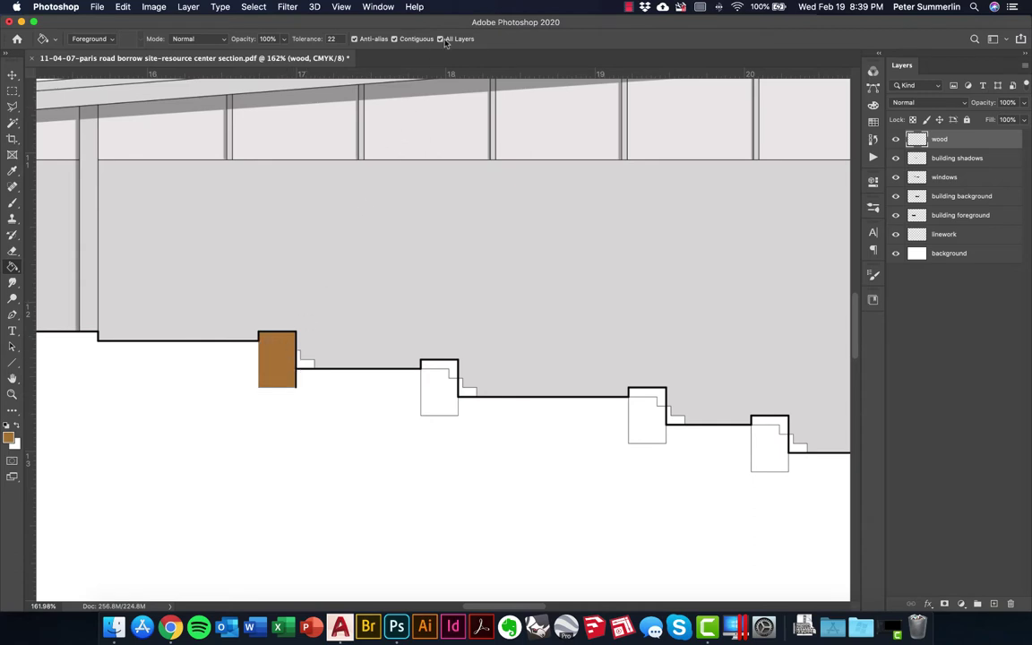
left_click(452, 369)
left_click(444, 405)
left_click(656, 397)
left_click(653, 414)
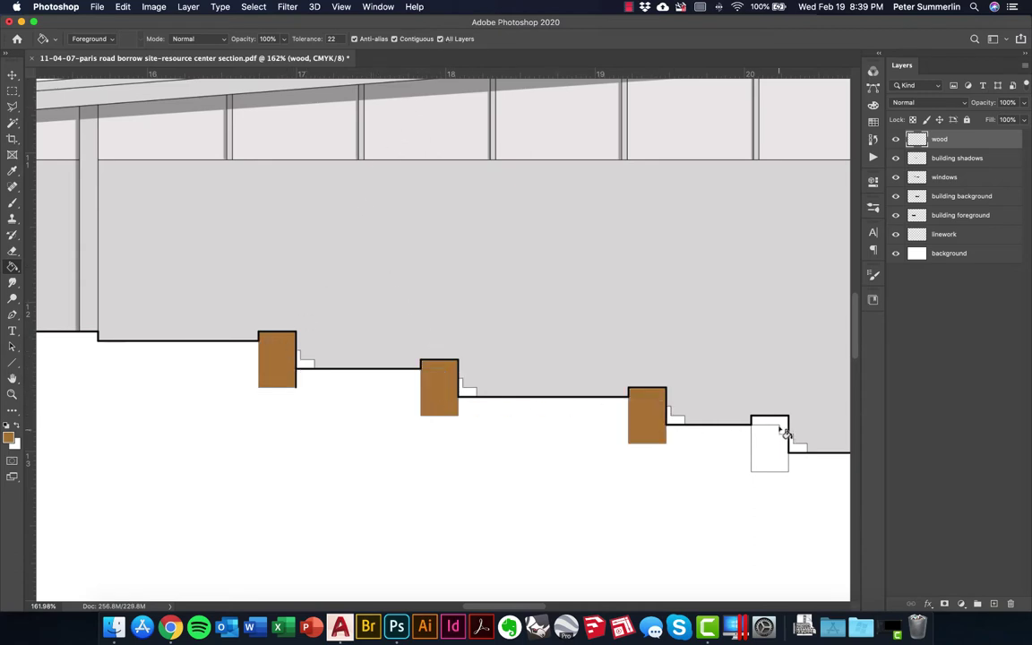
left_click(770, 428)
left_click(778, 455)
scroll(771, 448, "right", 10)
scroll(771, 448, "down", 3)
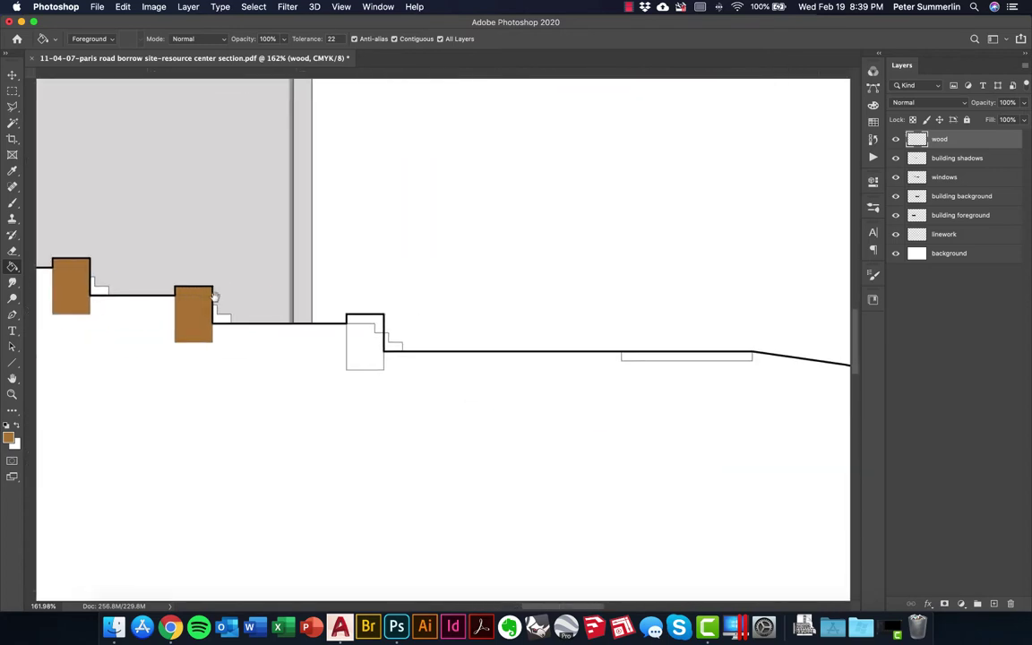
left_click(356, 320)
left_click(353, 345)
Fill the bench's top, apron and legs on the slope with the wood brown.
scroll(463, 364, "right", 10)
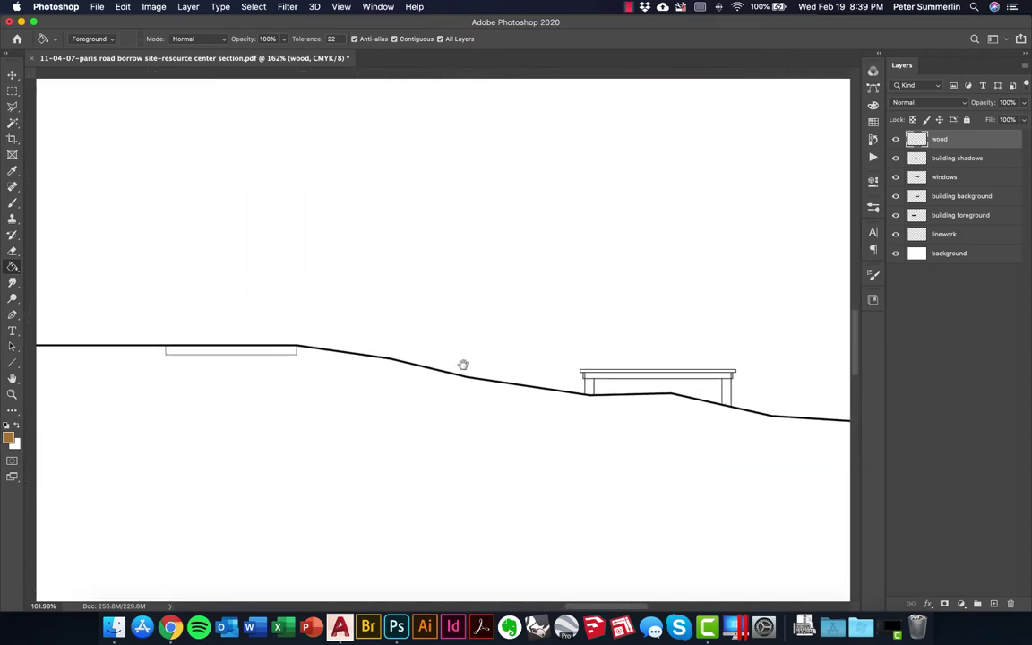
left_click(462, 382)
left_click(462, 372)
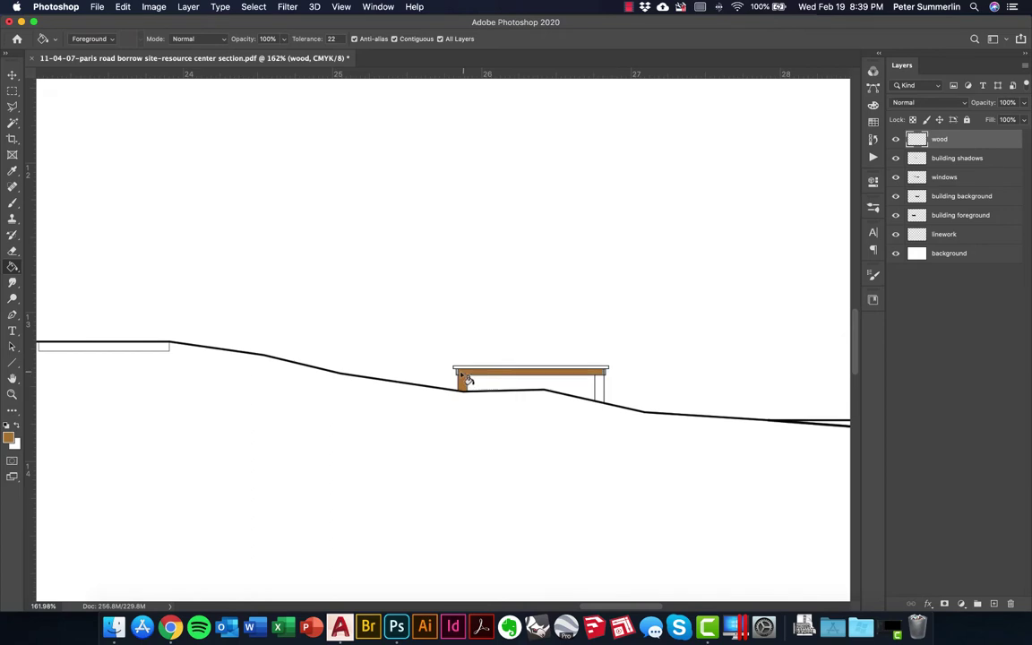
scroll(463, 359, "up", 5)
scroll(538, 385, "right", 10)
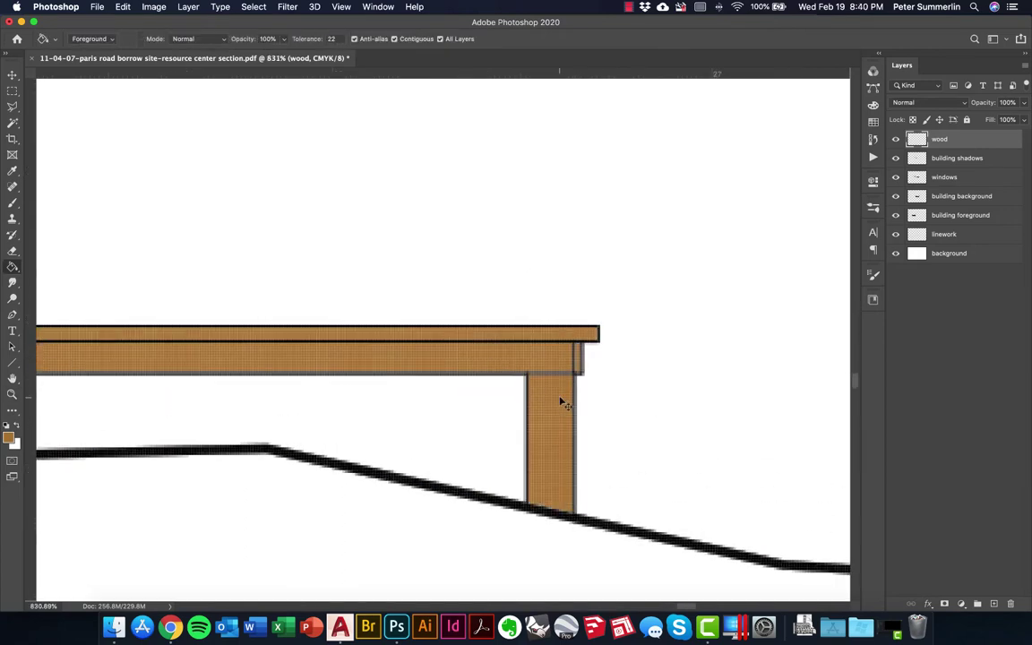
scroll(484, 368, "down", 10)
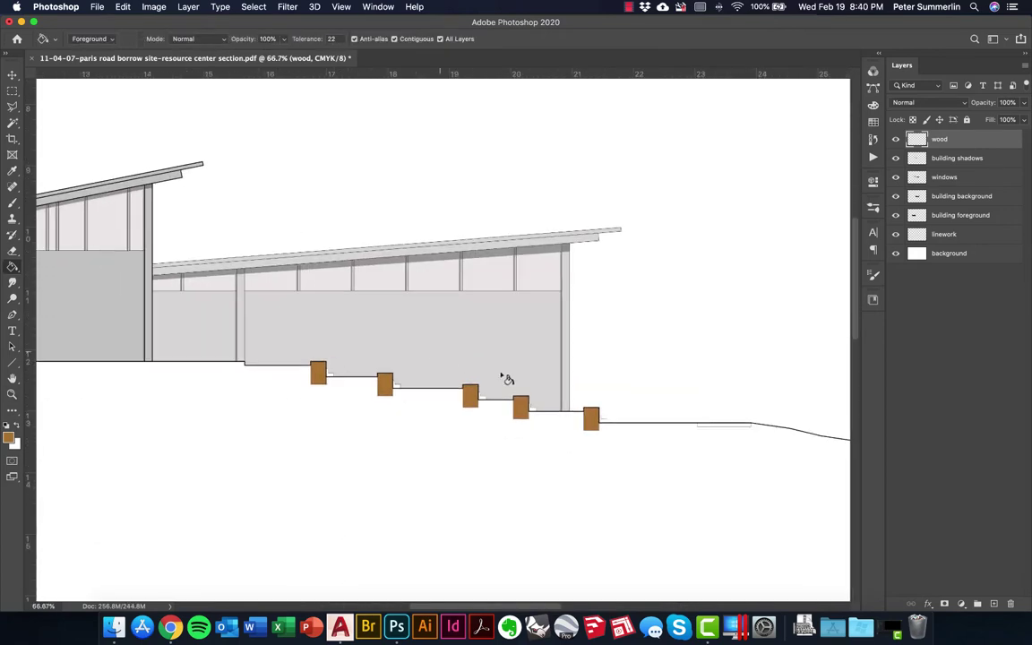
Create a new layer named concrete above the wood layer.
left_click(995, 605)
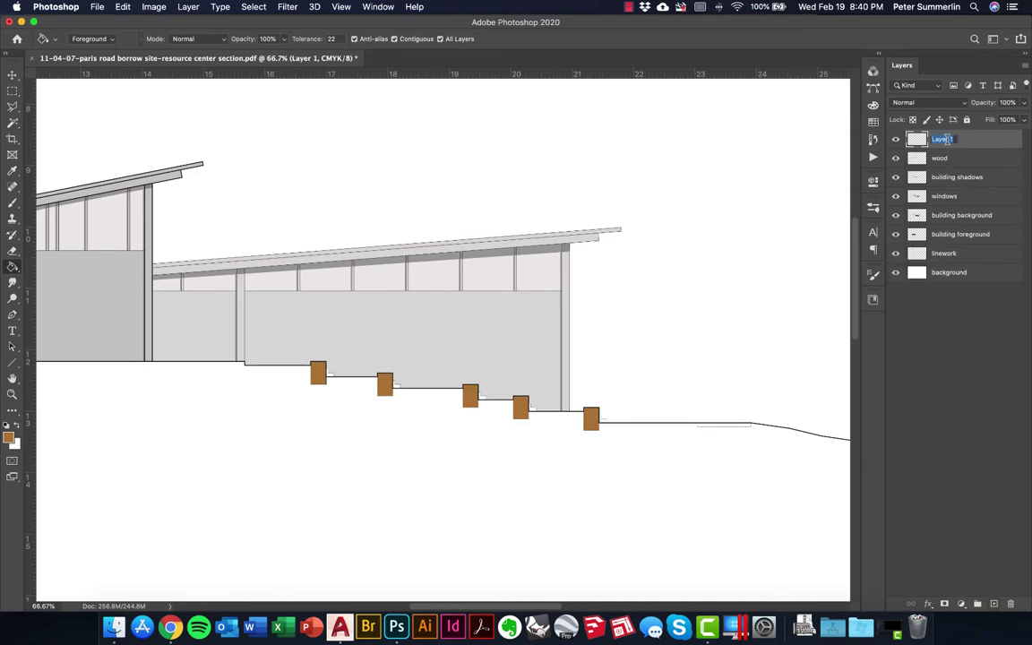
type("concrete")
key("Return")
Set the foreground color to a light warm gray, a7a4a0, for the concrete elements.
left_click(9, 436)
left_click(101, 211)
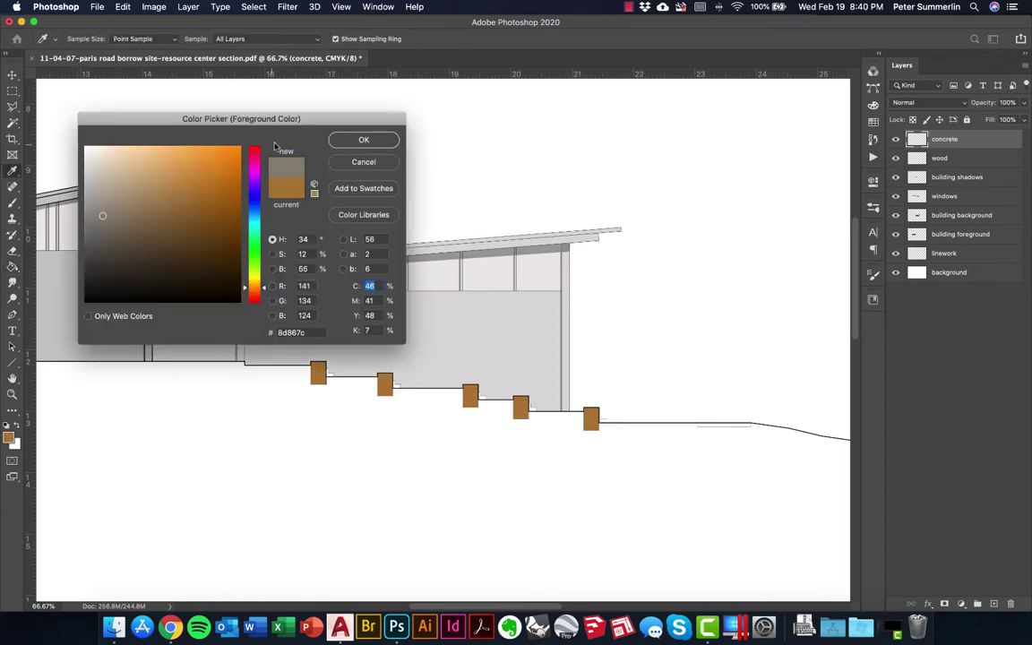
key("Return")
scroll(626, 356, "up", 5)
scroll(627, 356, "left", 5)
scroll(427, 293, "down", 10)
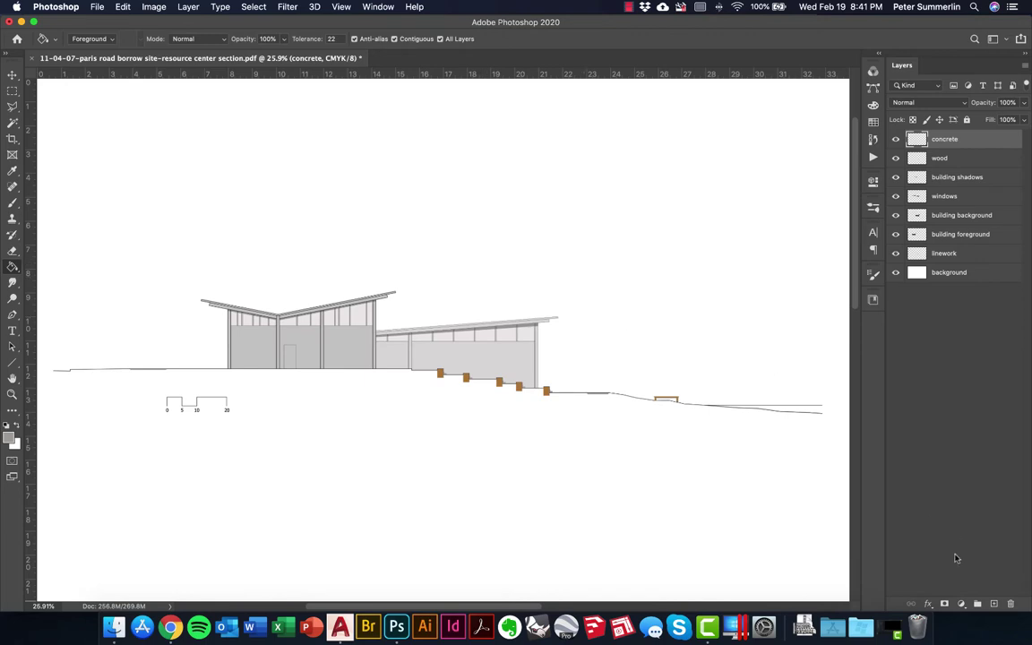
Create a new layer named water above the concrete layer.
left_click(995, 606)
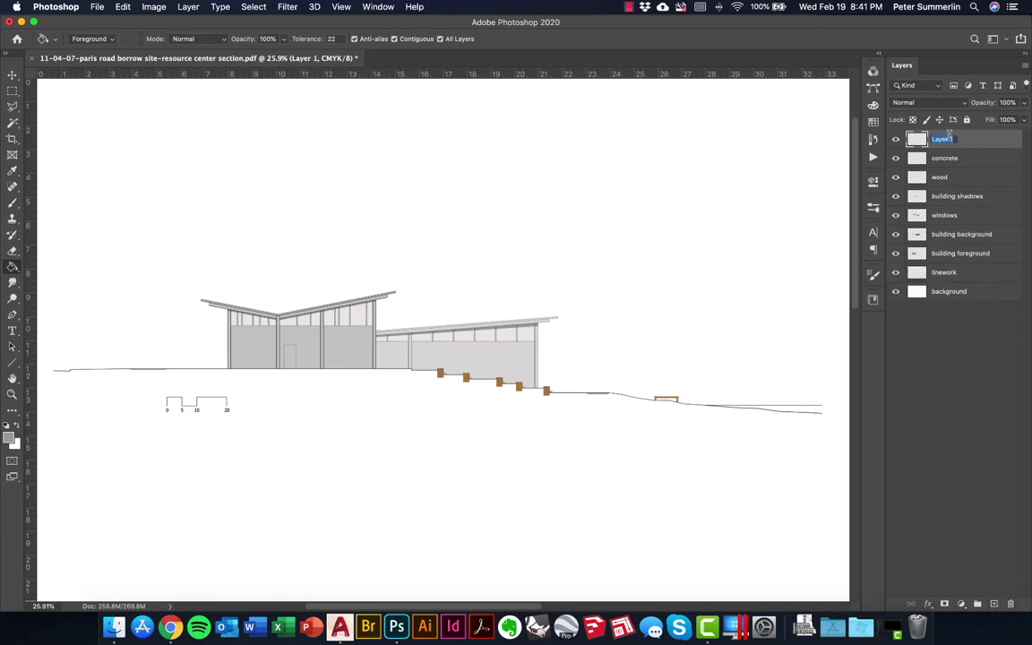
type("water")
key("Return")
Set the foreground color to a medium blue for the Paint Bucket to fill the water area at the section's far right end.
key("z")
left_click_drag(739, 417, 270, 378)
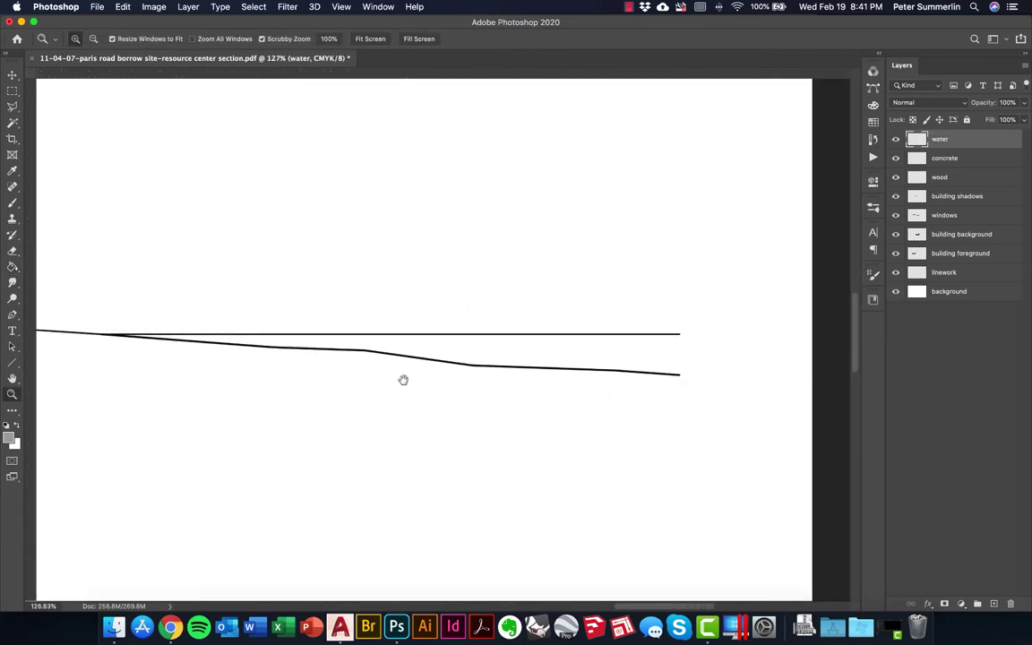
key("g")
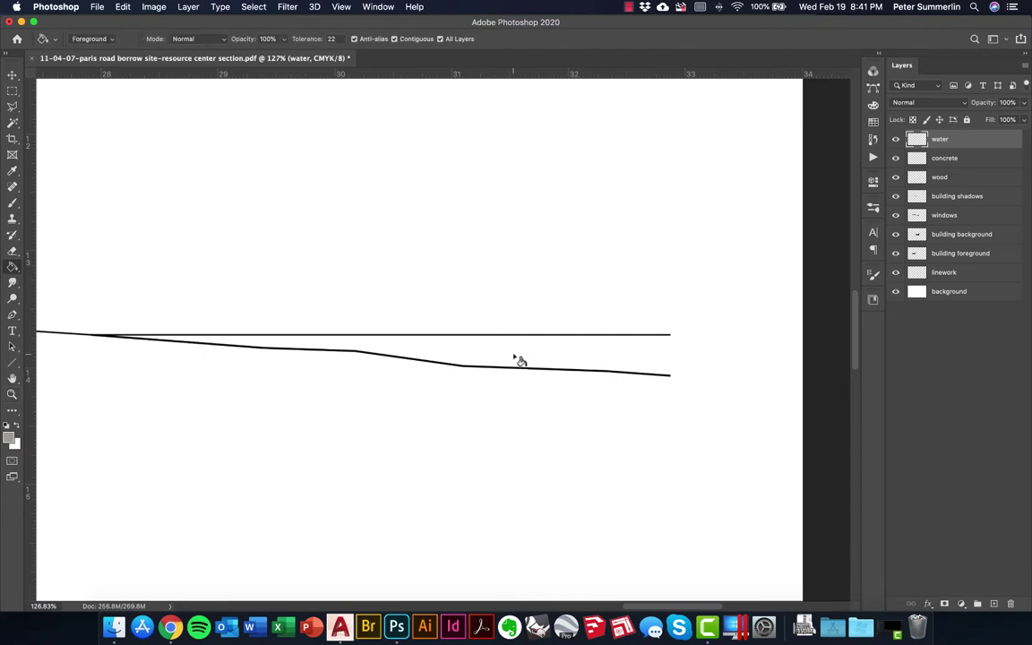
left_click(9, 438)
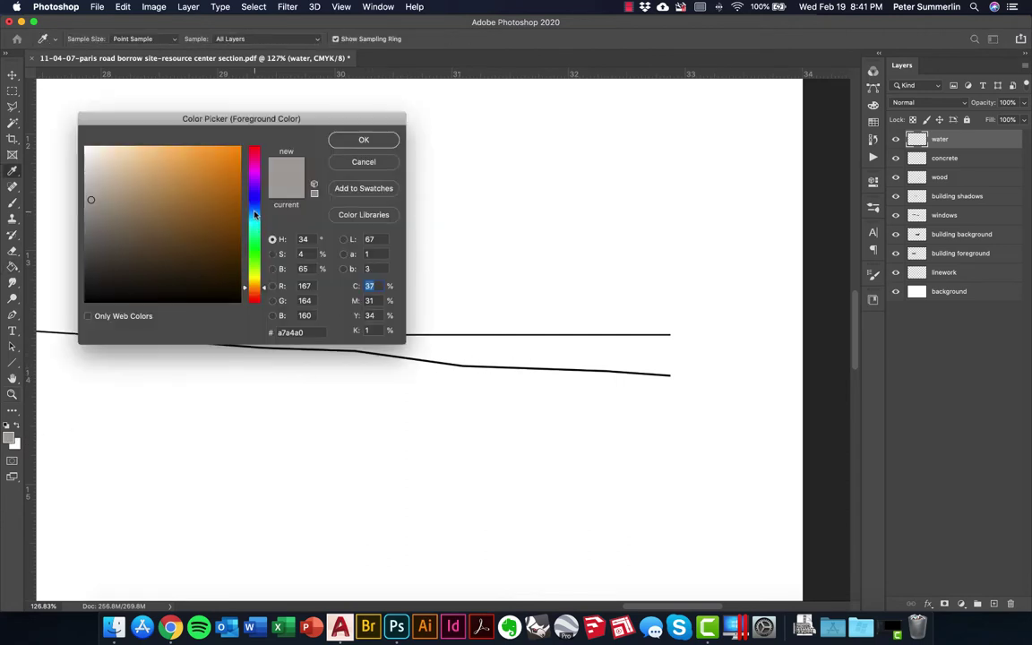
left_click(254, 213)
left_click_drag(115, 150, 162, 174)
left_click(364, 141)
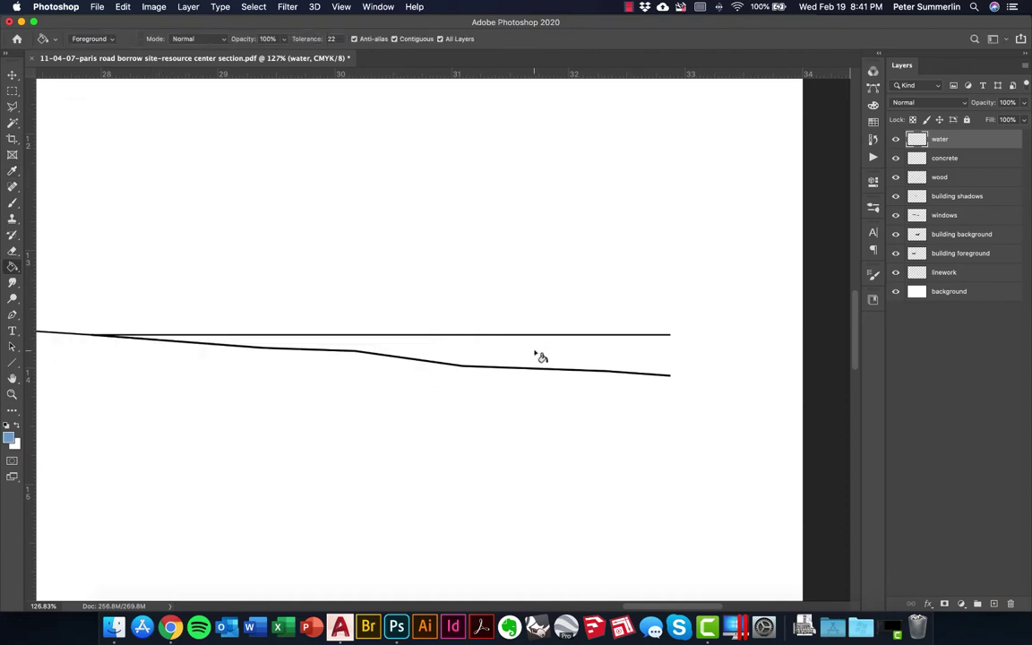
Try to fill the open-ended water area with the Paint Bucket on the water layer, and undo the fill.
left_click(219, 347)
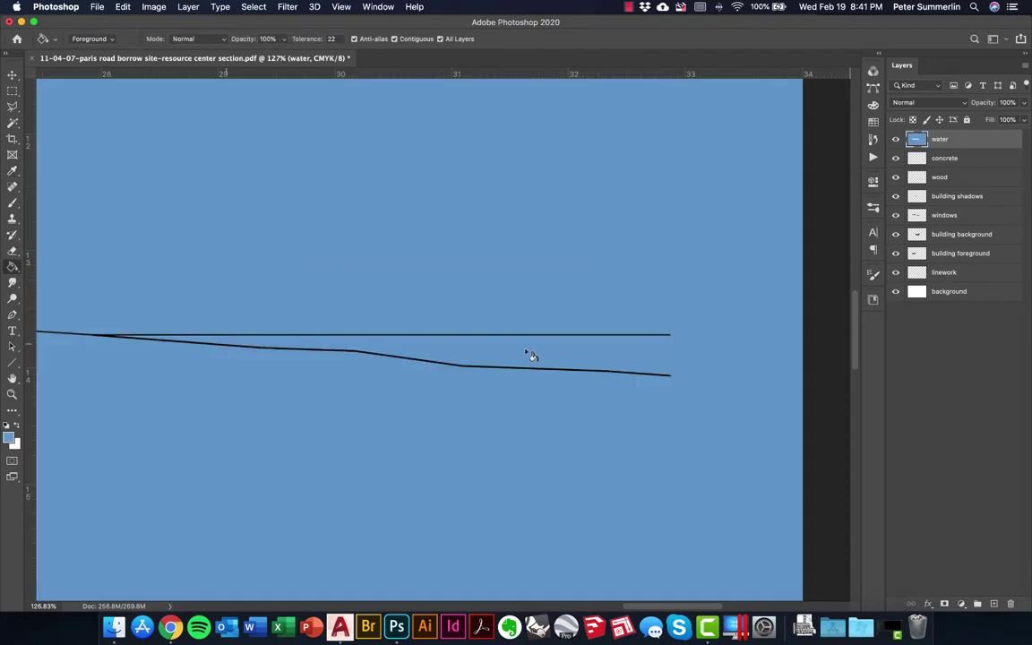
key("super+z")
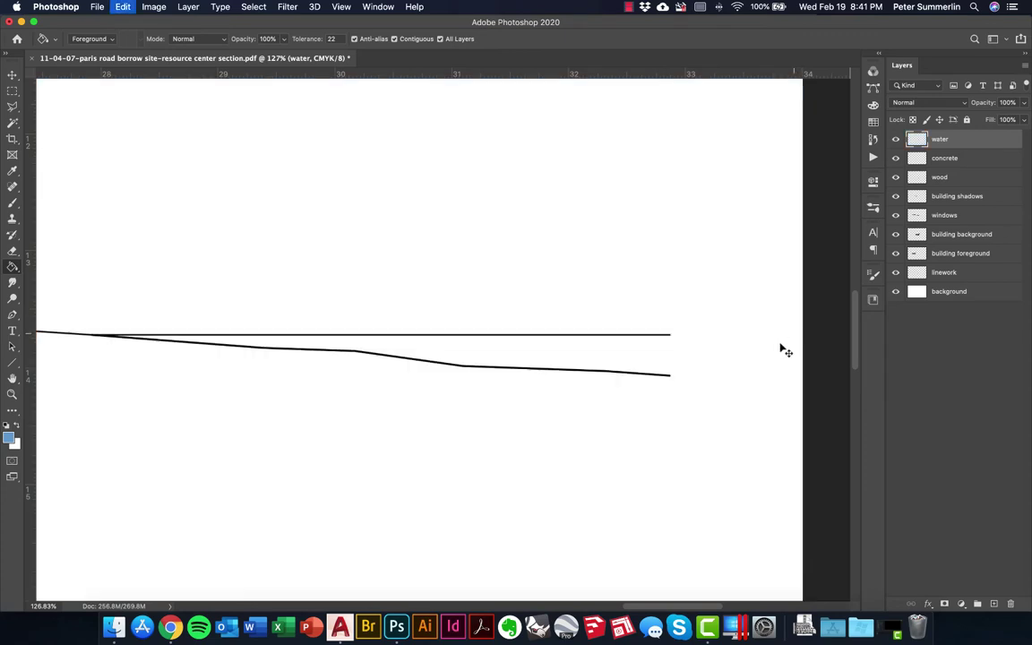
Try closing the water area's open end with a blue brush stroke on a new layer and filling it, then undo it all.
left_click(996, 605)
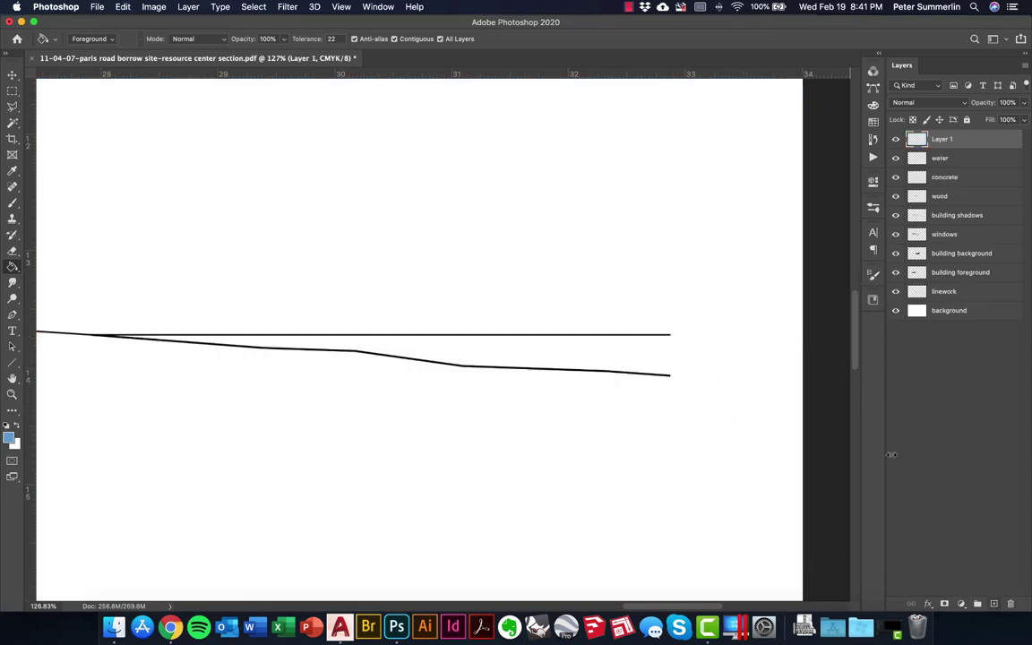
key("b")
left_click_drag(668, 323, 672, 404)
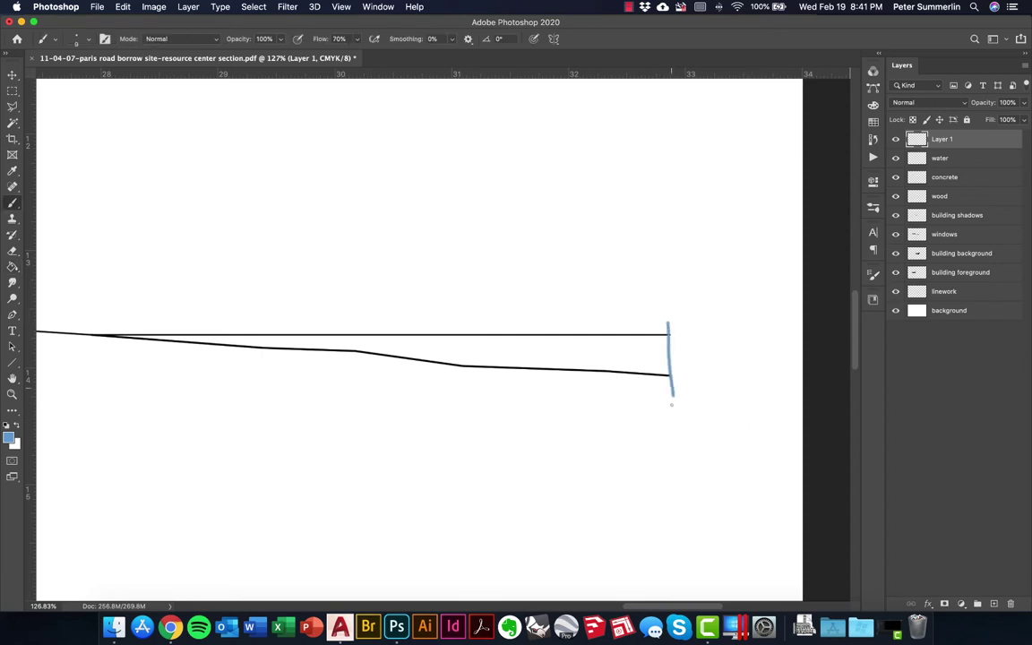
key("g")
left_click(636, 353)
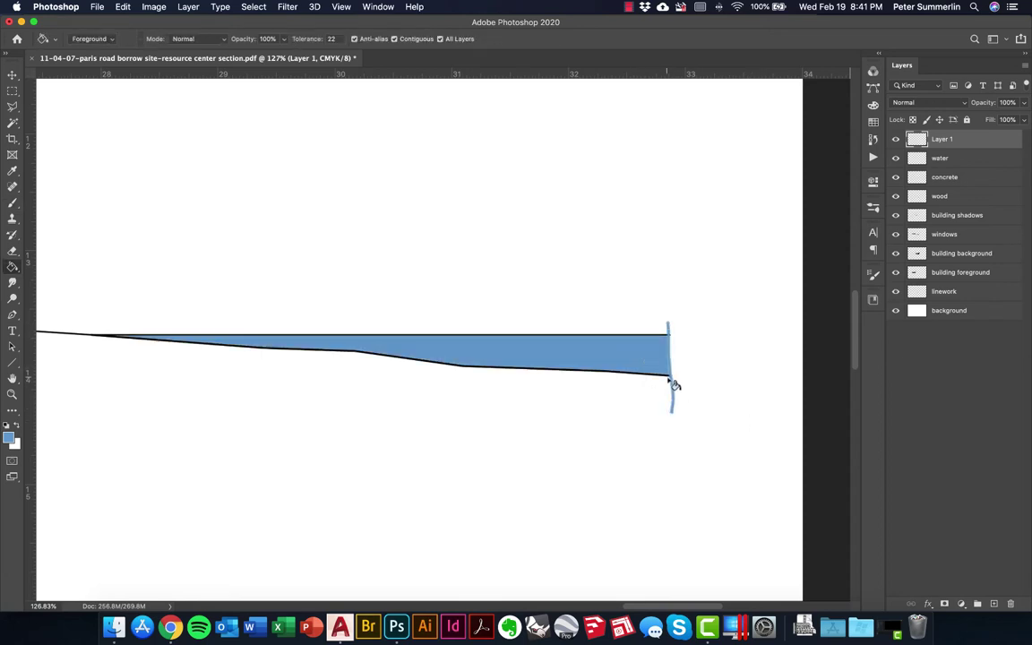
key("super+z")
key("super+z")
key("super+z")
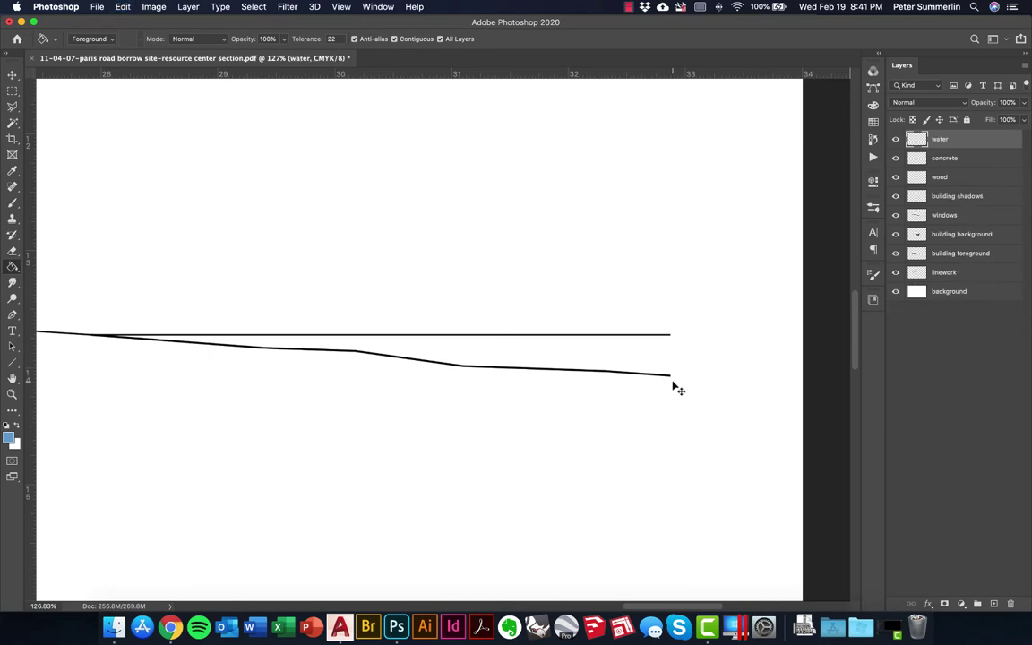
Fill the water area with blue inside a rectangular selection about 5.05 in wide and 1.64 in high that closes its open end, and deselect.
key("m")
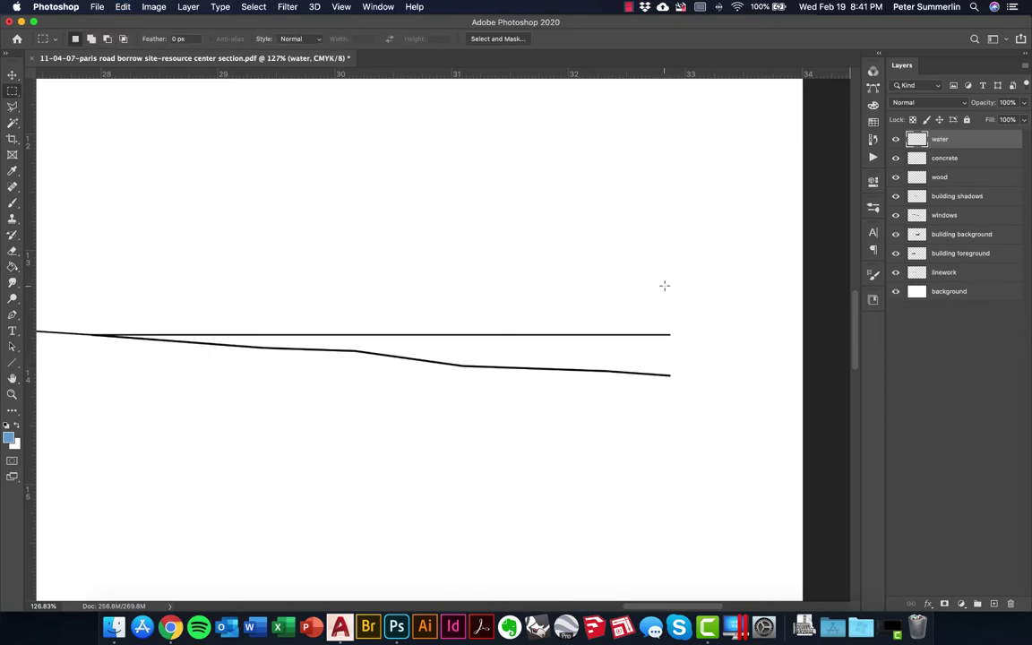
left_click_drag(665, 285, 75, 476)
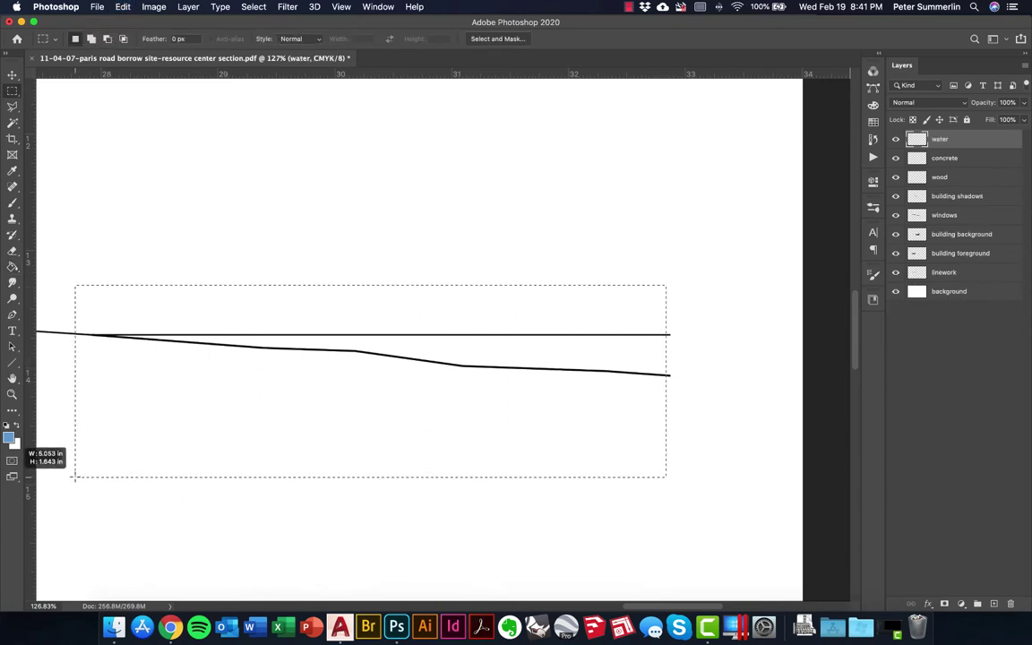
key("g")
left_click(557, 350)
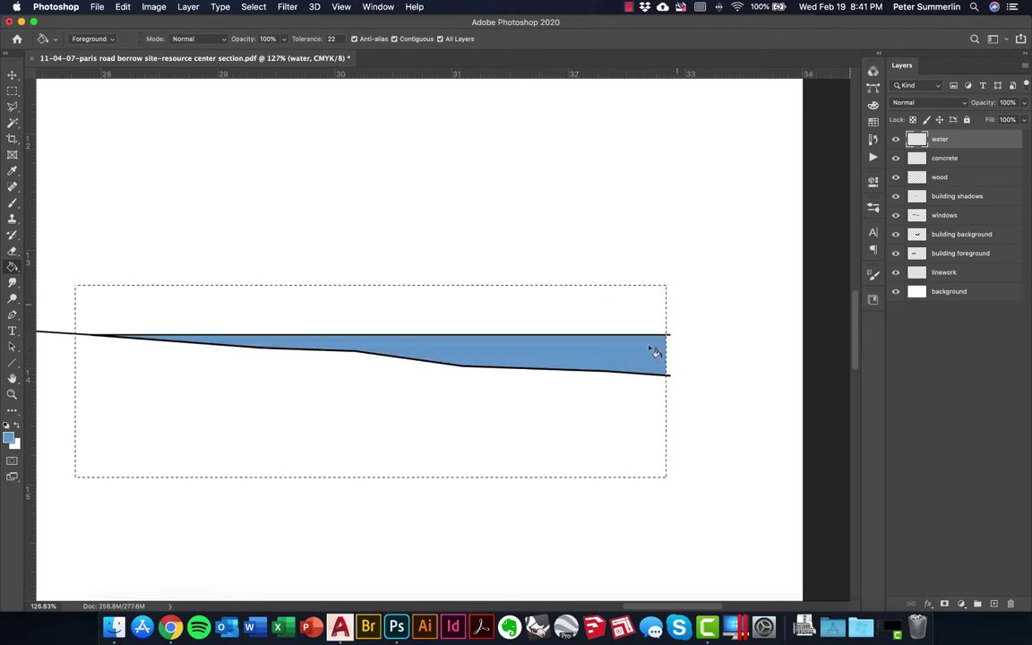
key("super+d")
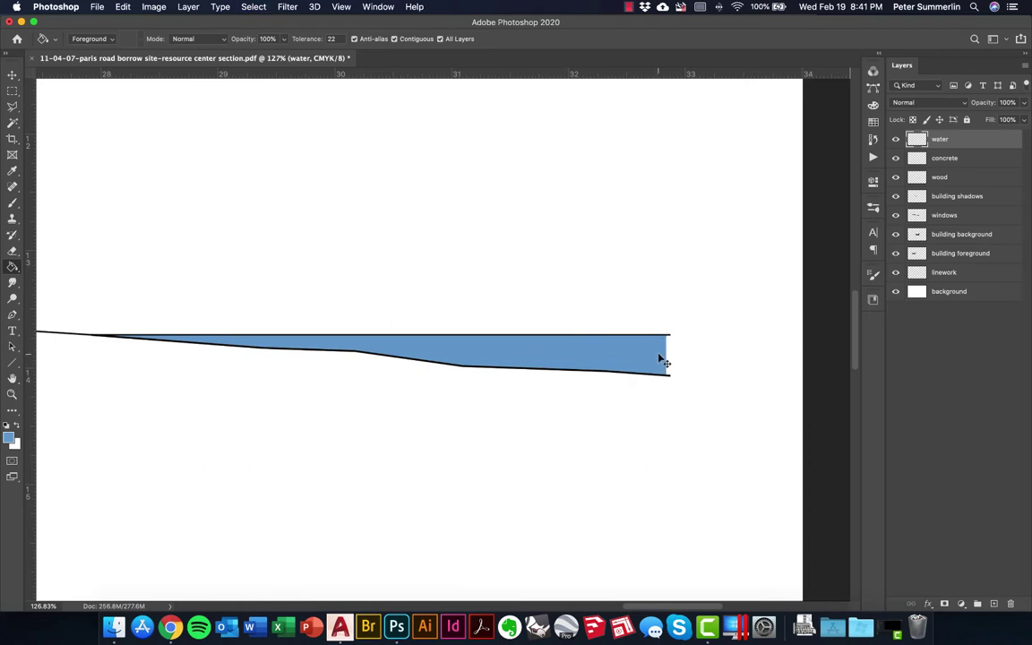
key("super+0")
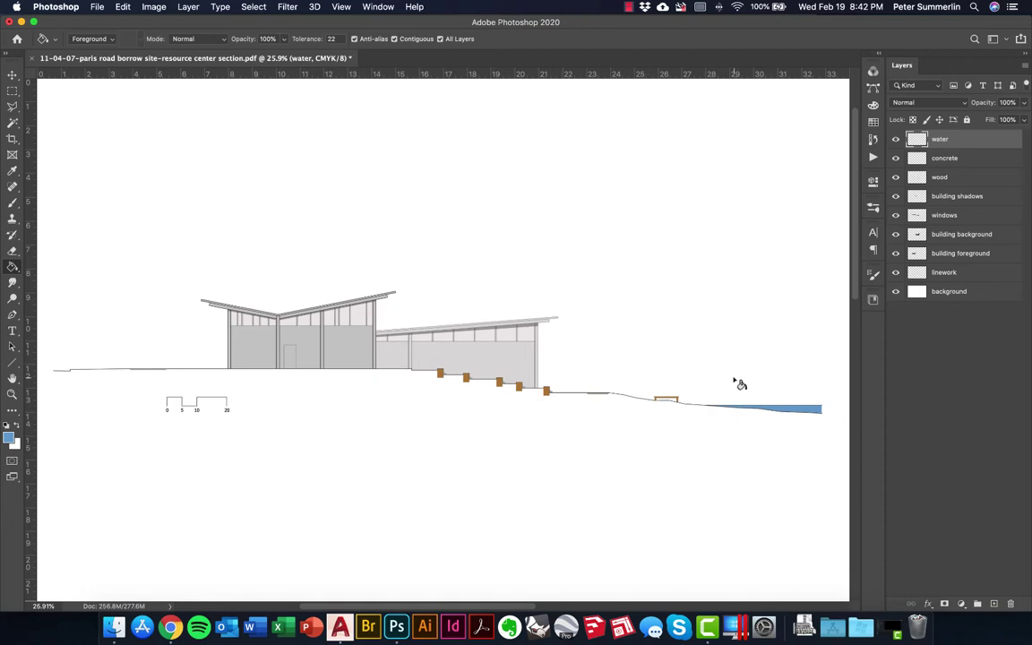
Switch to Finder, look through the Digital Section project's Resources folder and its Trees subfolders, and return to Photoshop.
left_click(114, 627)
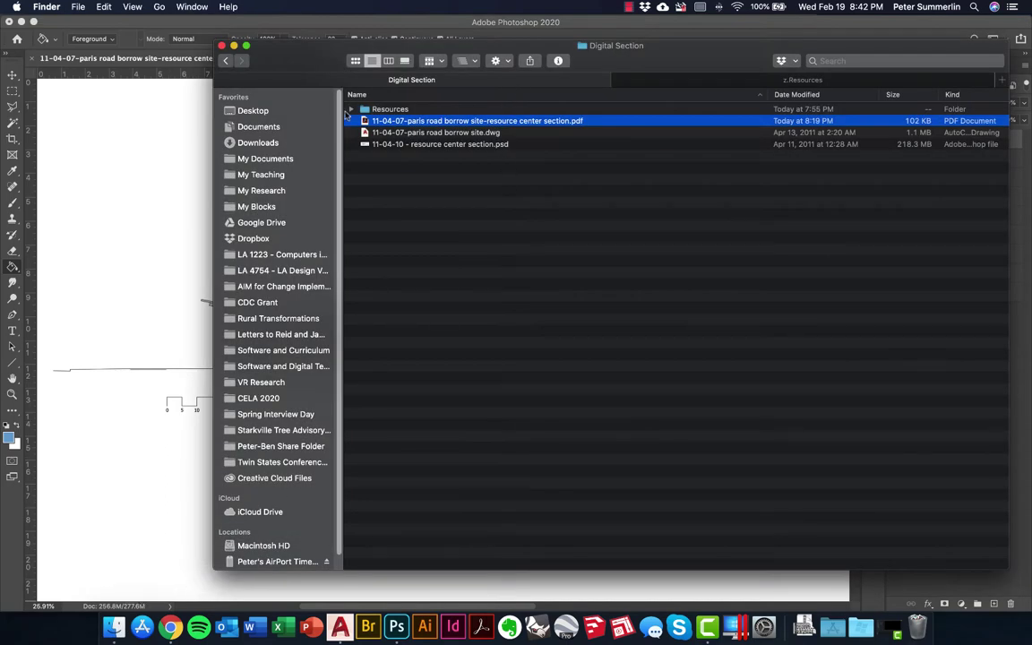
left_click(352, 111)
left_click_drag(618, 85, 524, 72)
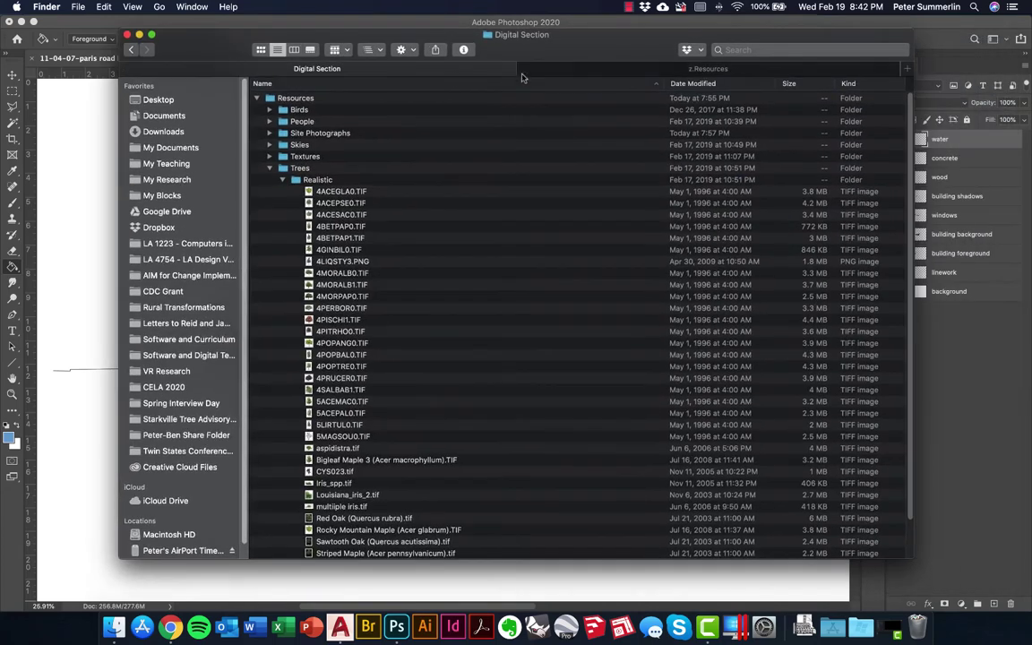
left_click(524, 71)
left_click(283, 165)
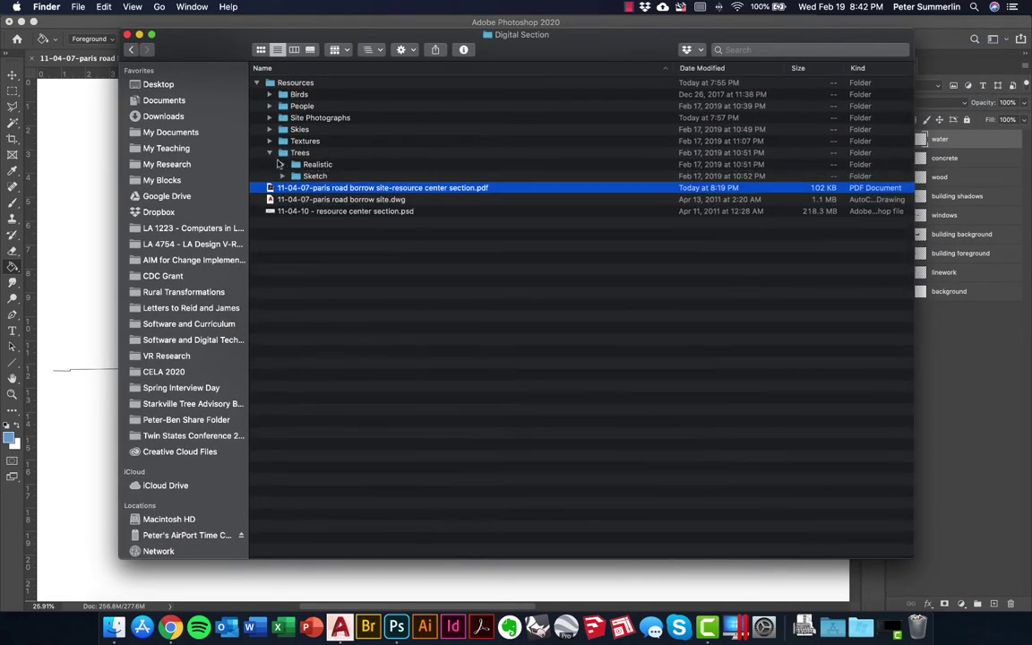
left_click(270, 153)
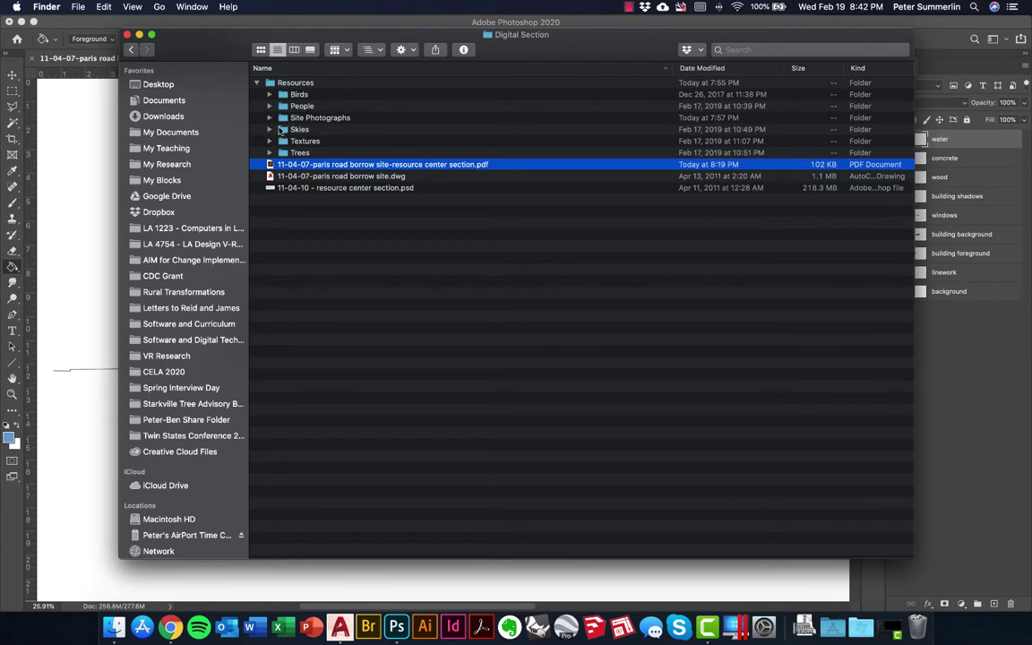
left_click(269, 153)
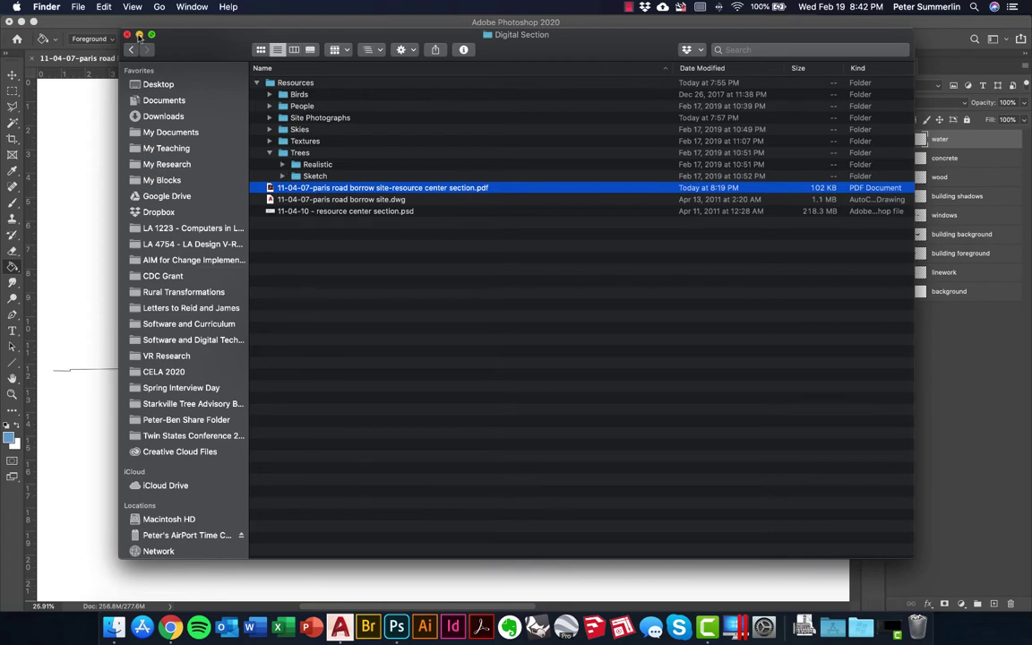
left_click(139, 35)
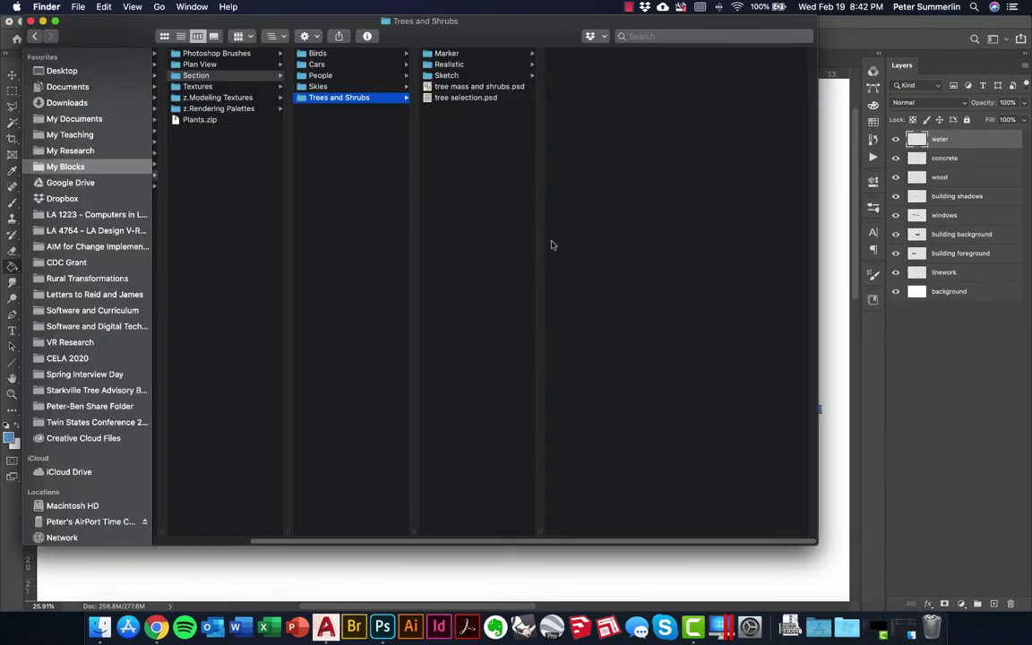
key("super+Tab")
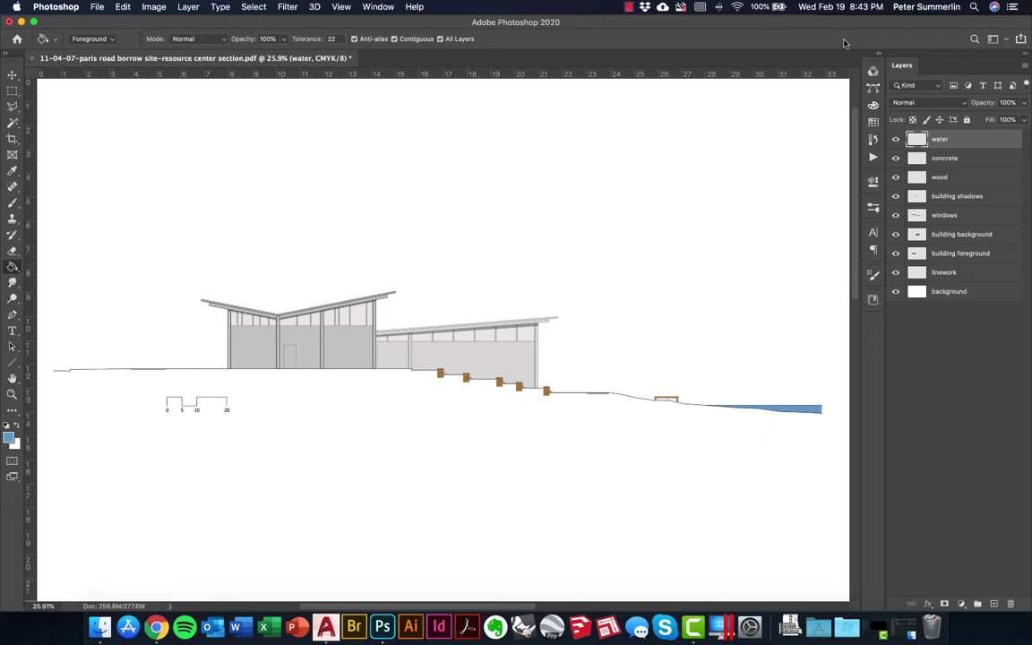
Open the tree image 4ACEPSE0.TIF from the Resources folder's Trees > Realistic subfolder in Adobe Photoshop 2020.
left_click(907, 630)
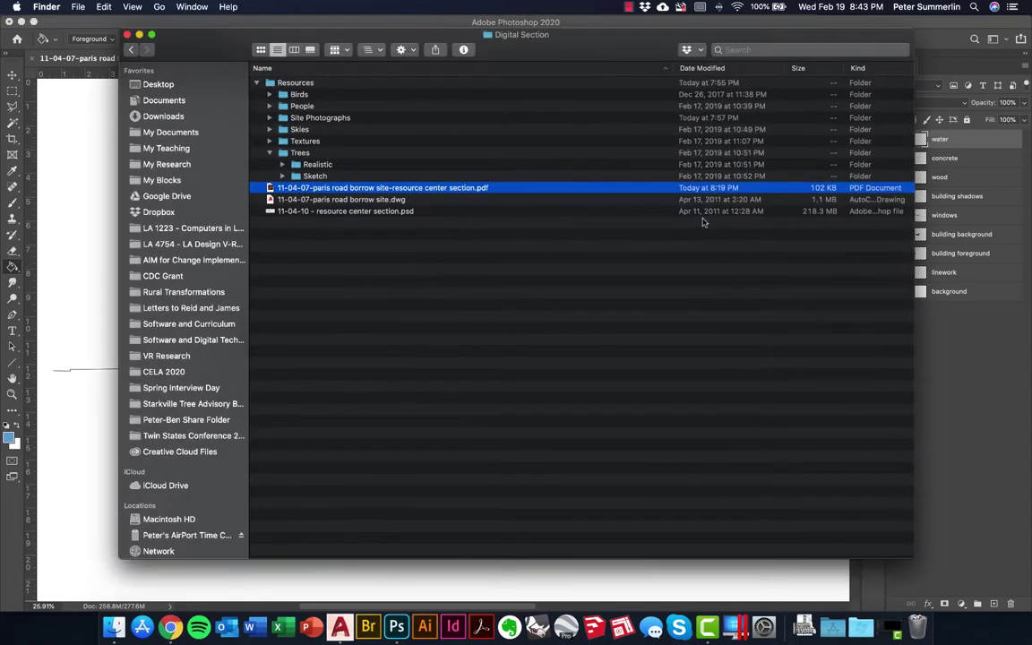
left_click(283, 165)
left_click(336, 176)
left_click(330, 188)
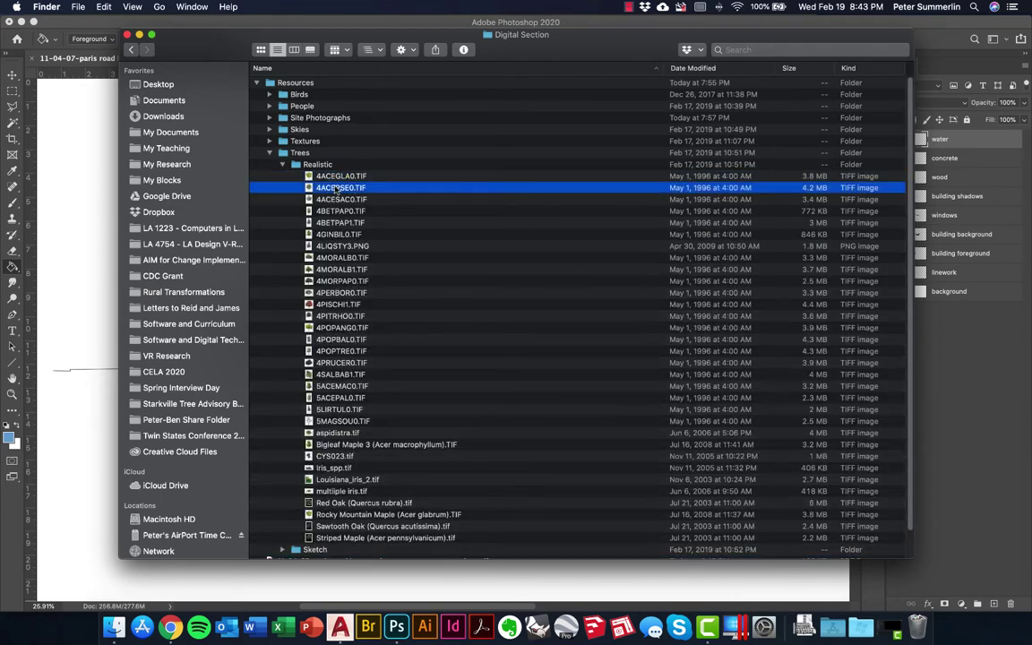
right_click(331, 190)
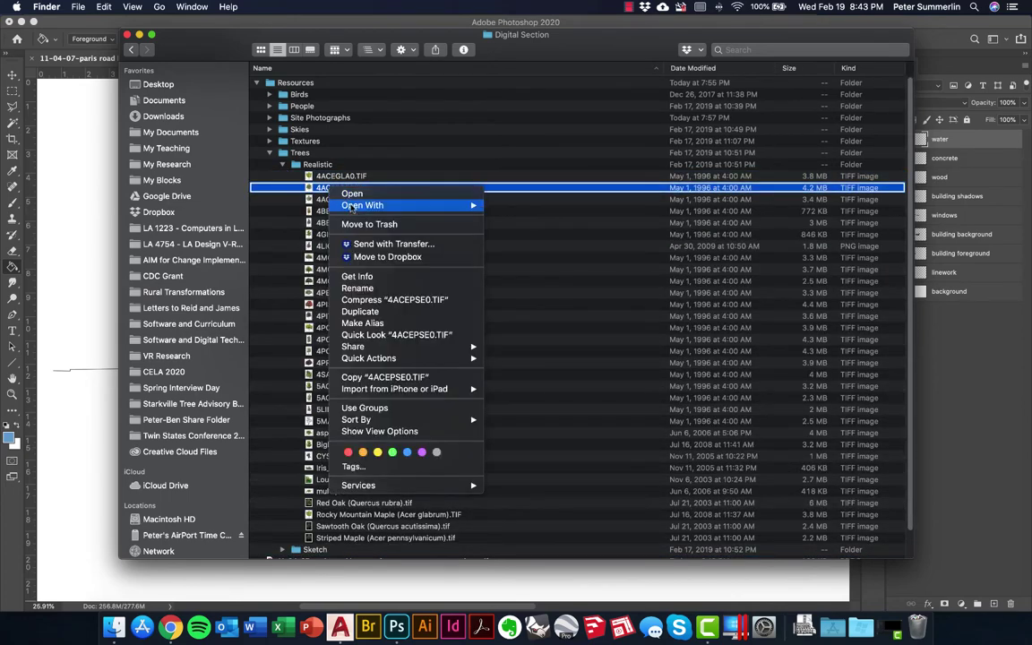
mouse_move(374, 209)
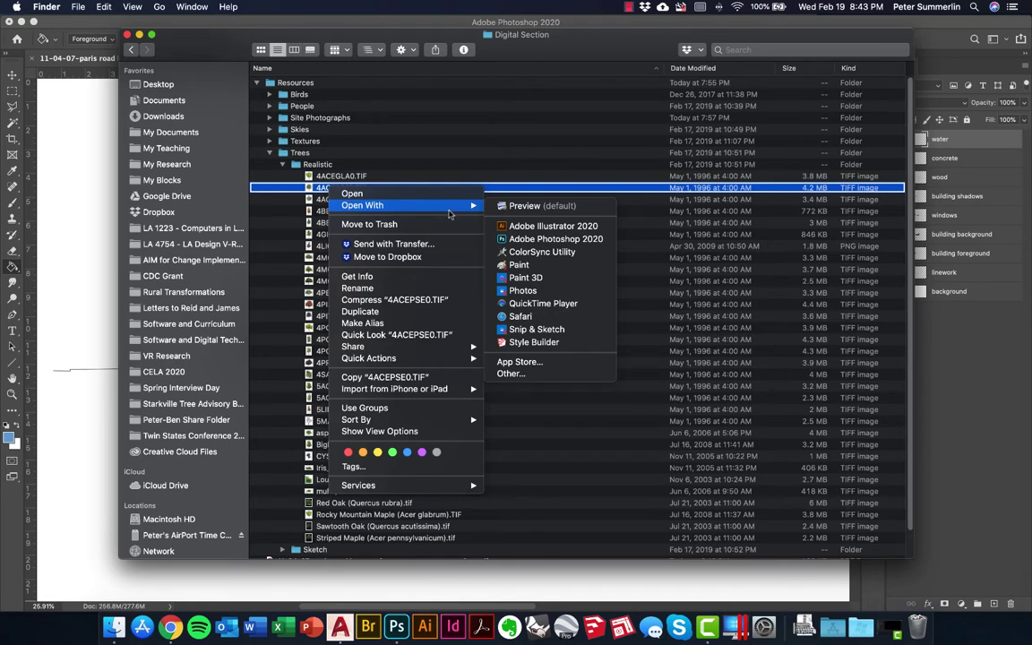
left_click(542, 239)
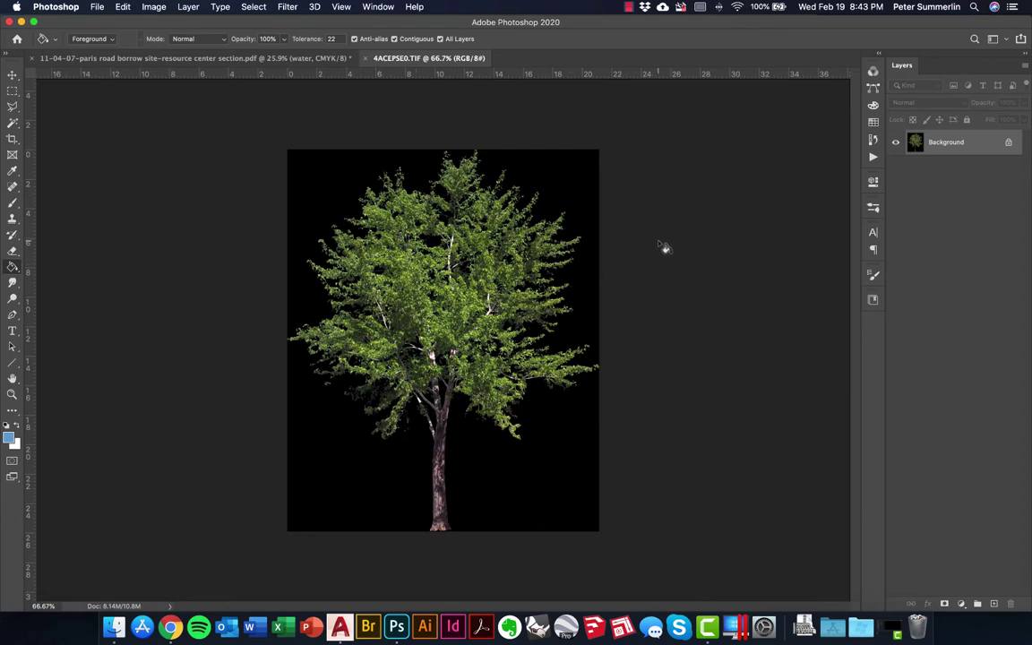
Try copying the entire tree image with its black background into the section drawing, and undo the paste.
key("super+a")
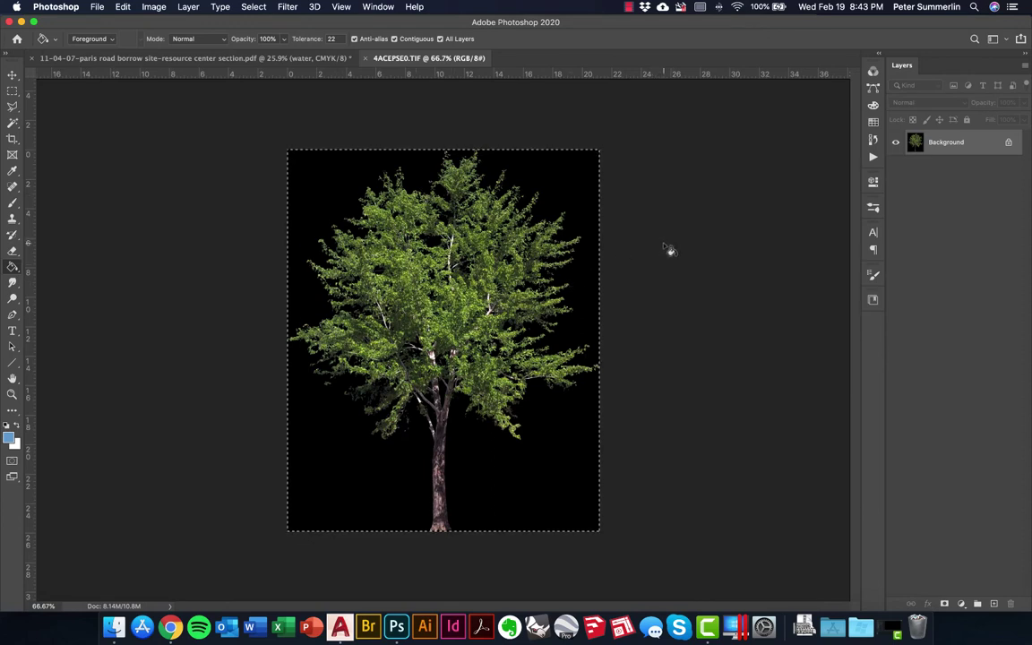
key("super+c")
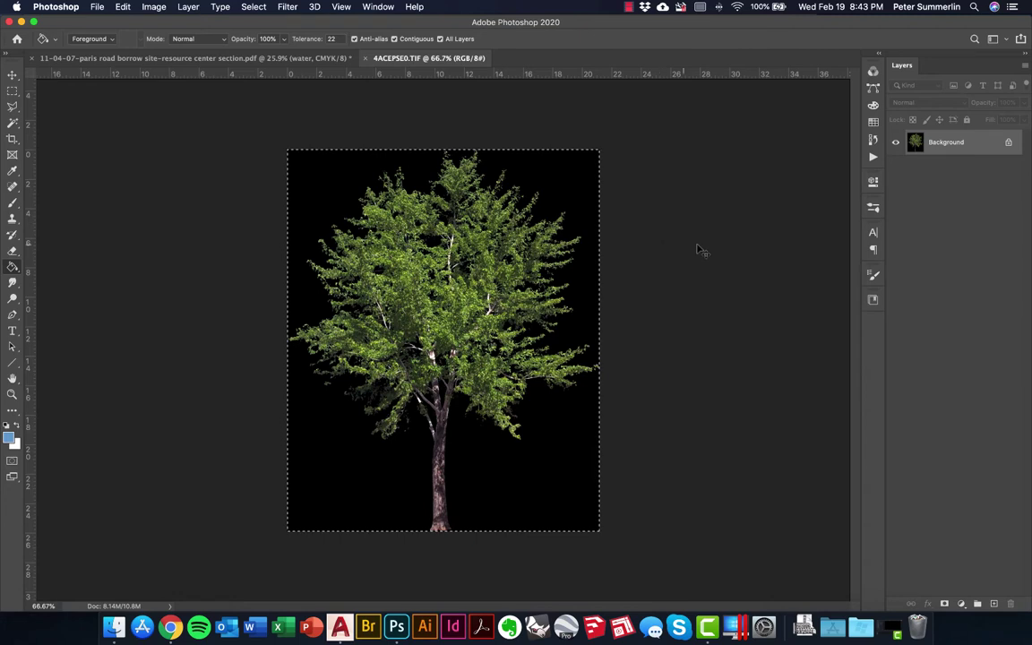
left_click(296, 58)
key("super+v")
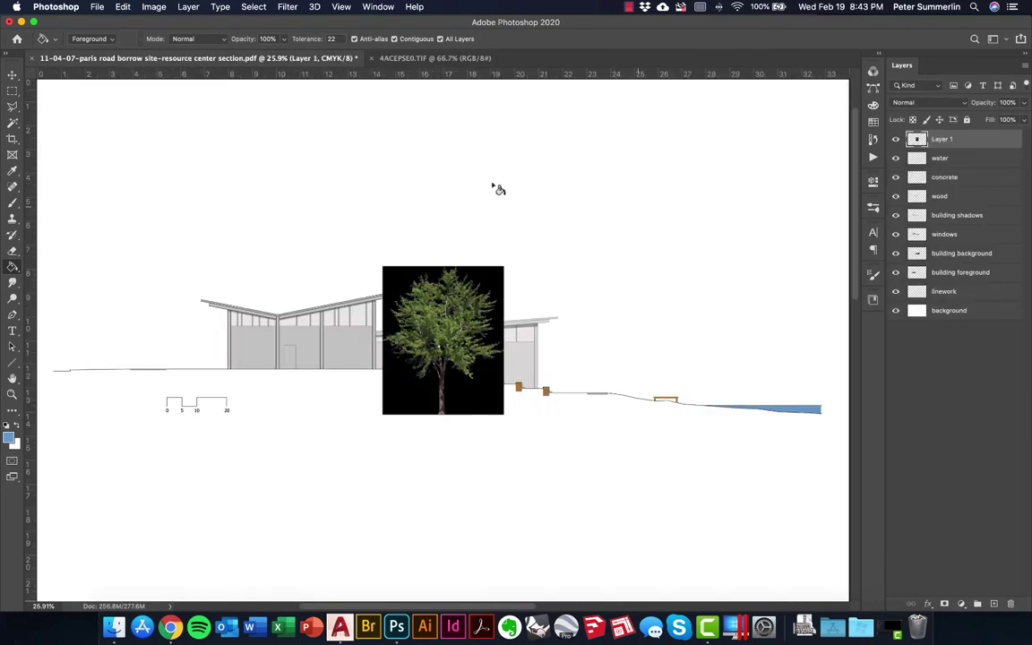
key("super+z")
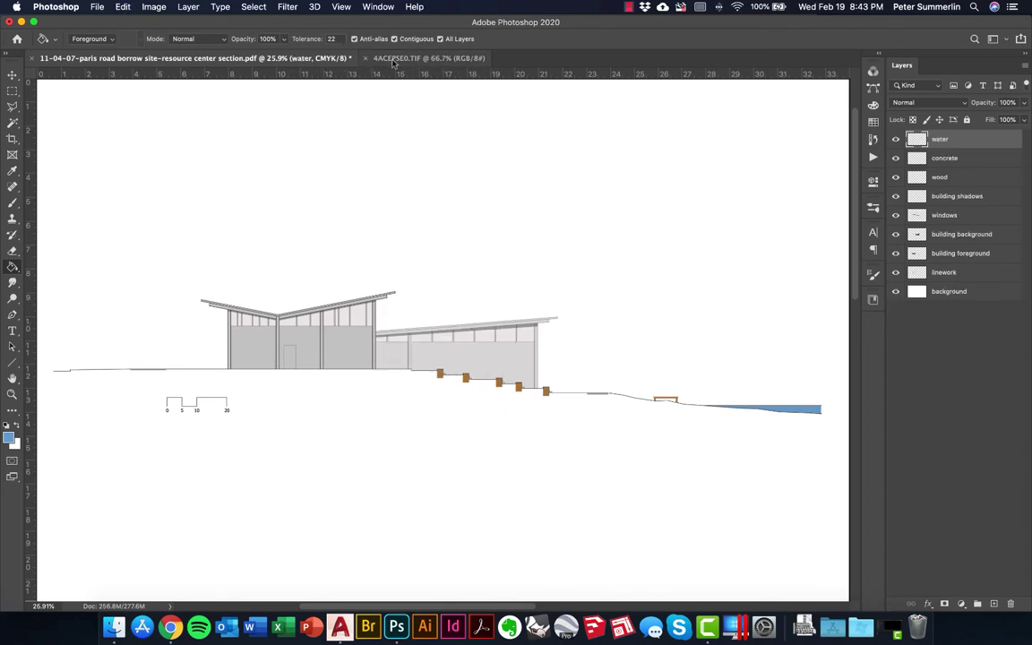
Load the tree image's Alpha 1 channel as a selection and copy only the tree into the section drawing.
left_click(428, 58)
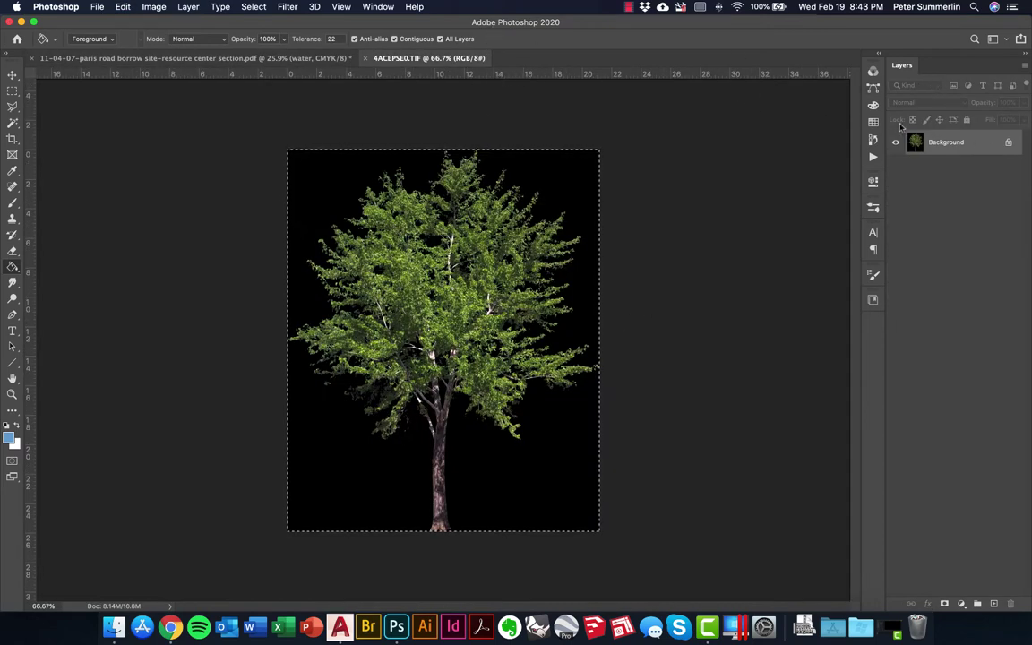
left_click(377, 7)
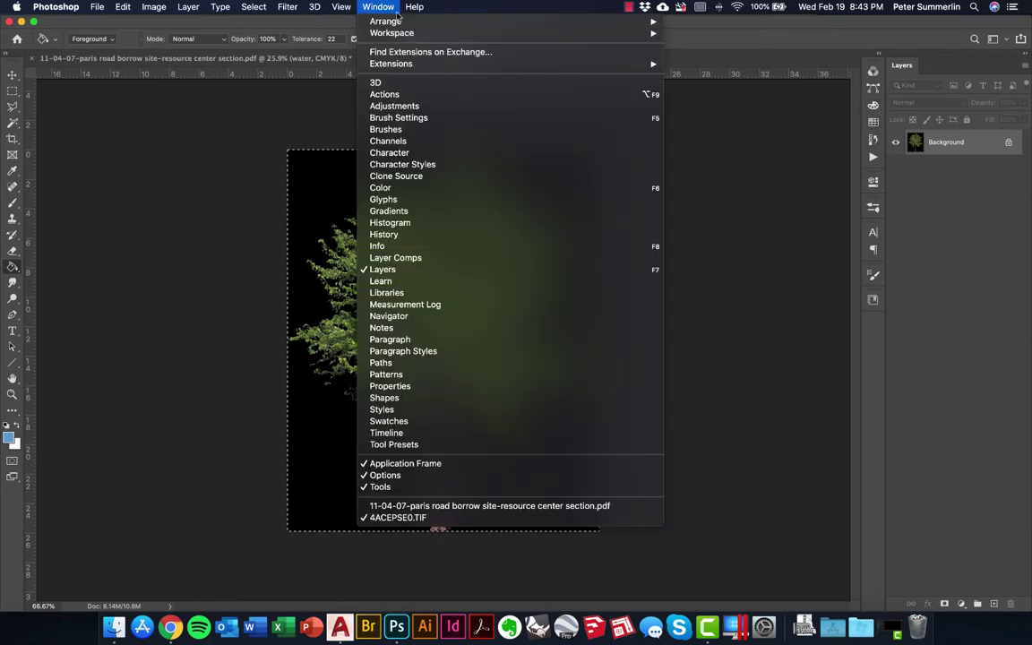
left_click(412, 141)
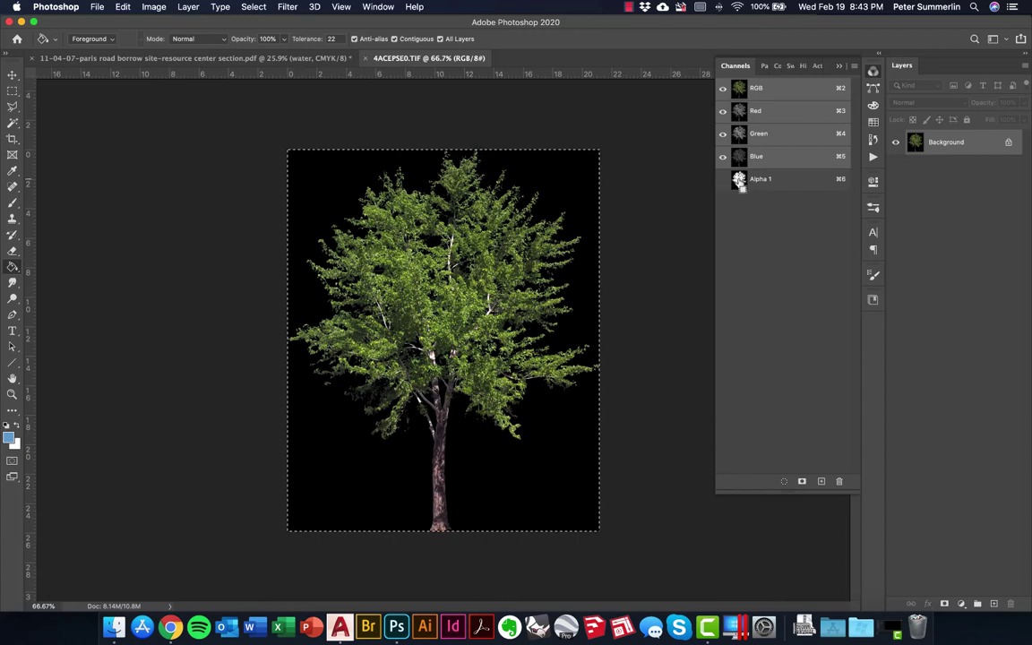
left_click(738, 180, "super")
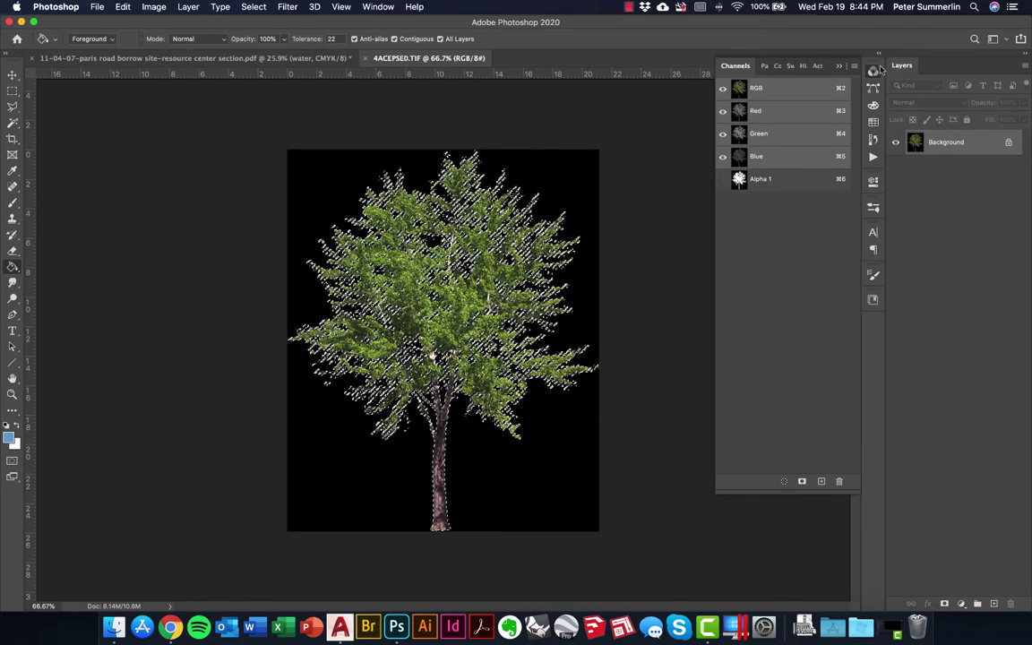
left_click(955, 154)
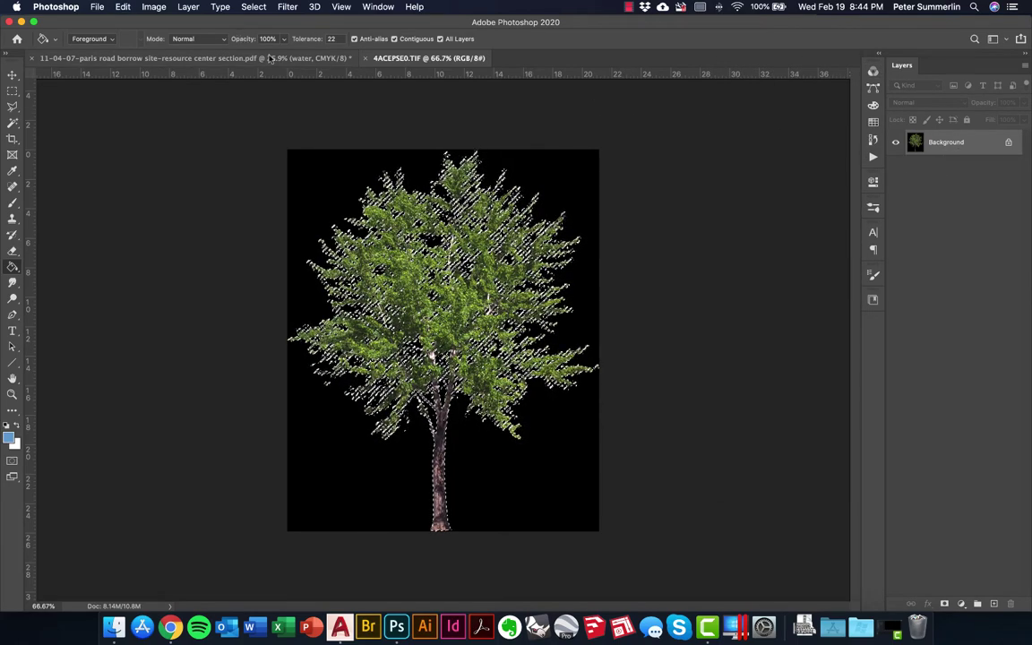
left_click(193, 58)
key("super+v")
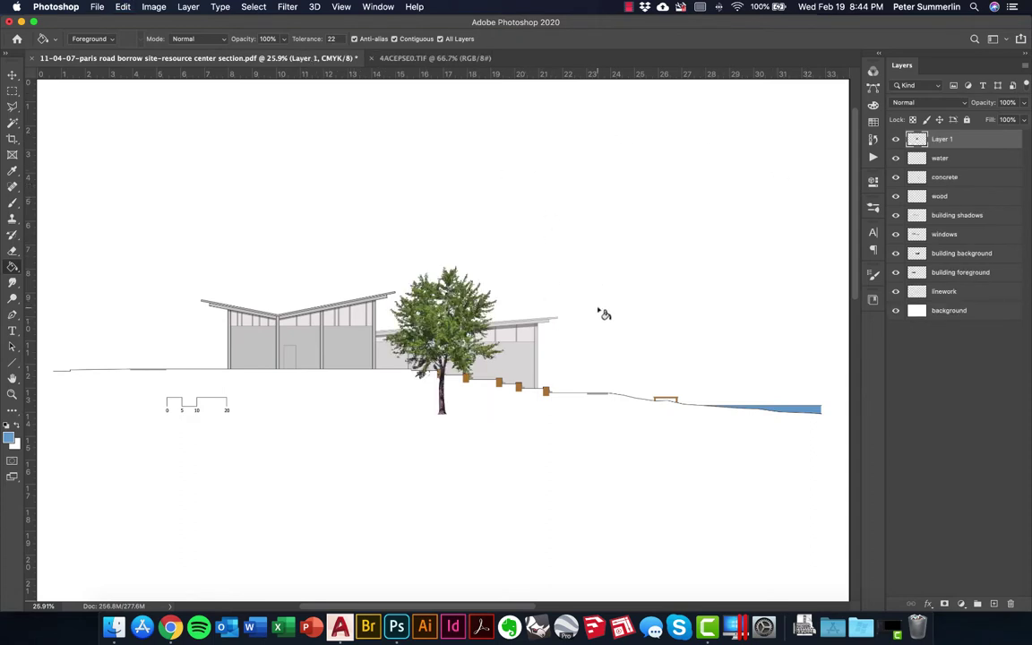
Scale the pasted tree down proportionally and stand it on the ground line near the section's far left end.
key("super+t")
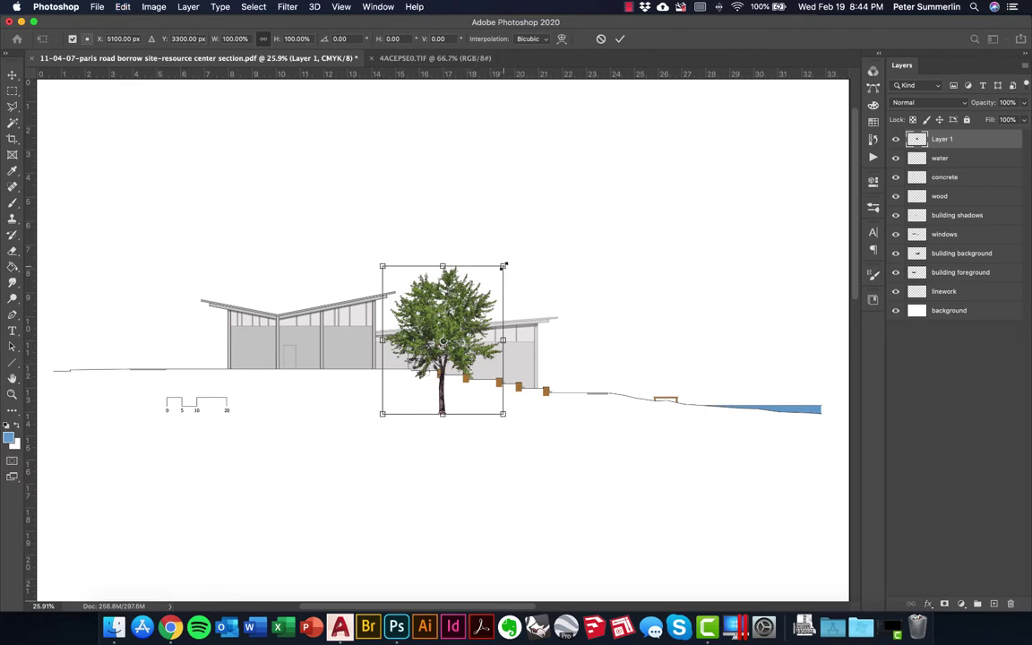
left_click_drag(504, 267, 218, 279)
left_click_drag(194, 317, 111, 316)
key("Return")
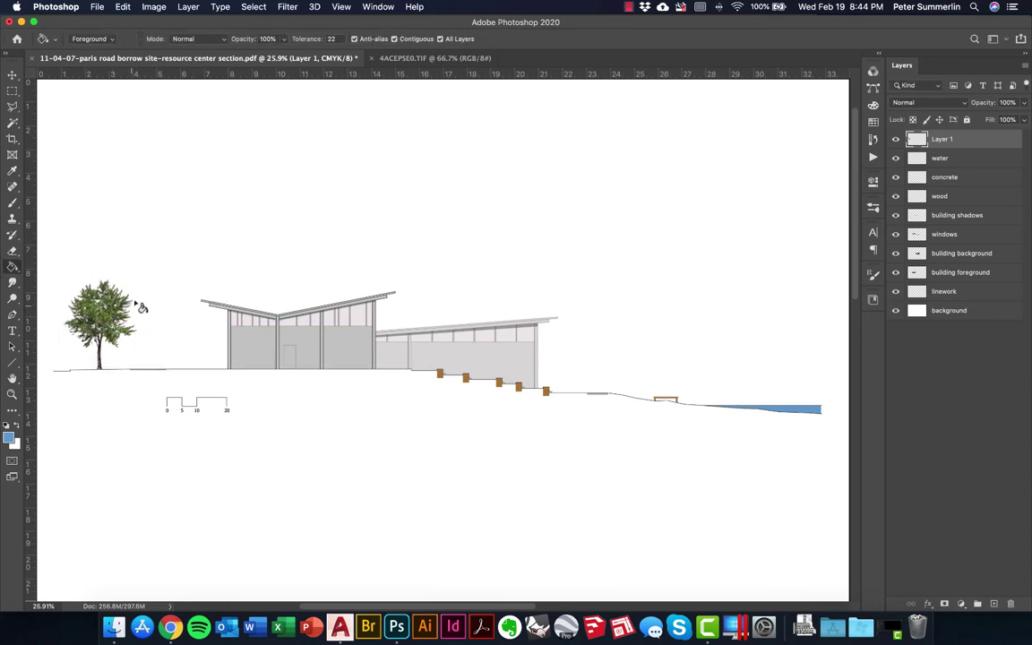
Nudge the pasted tree down slightly so the base of its trunk sits on the ground line.
left_click_drag(110, 307, 103, 311)
key("z")
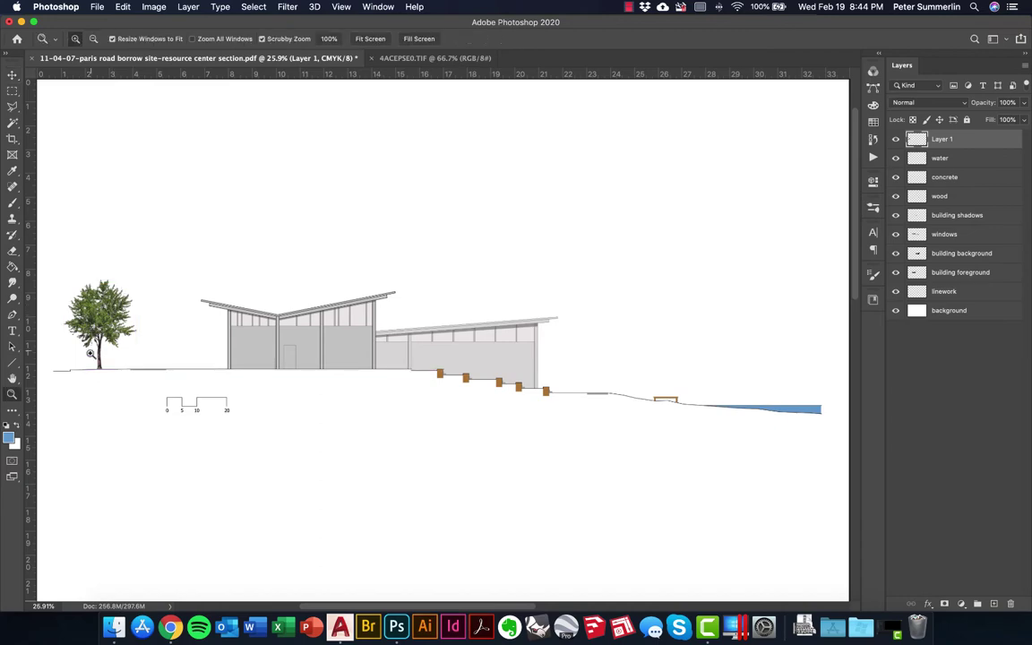
left_click_drag(91, 369, 153, 253)
key("v")
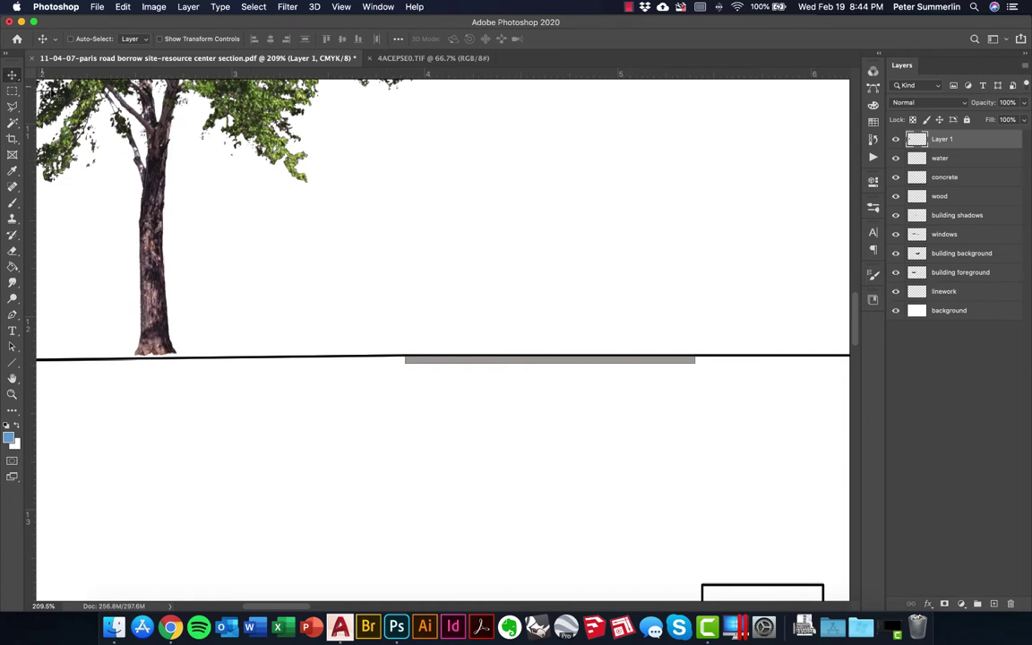
key("Down")
key("Down")
key("Down")
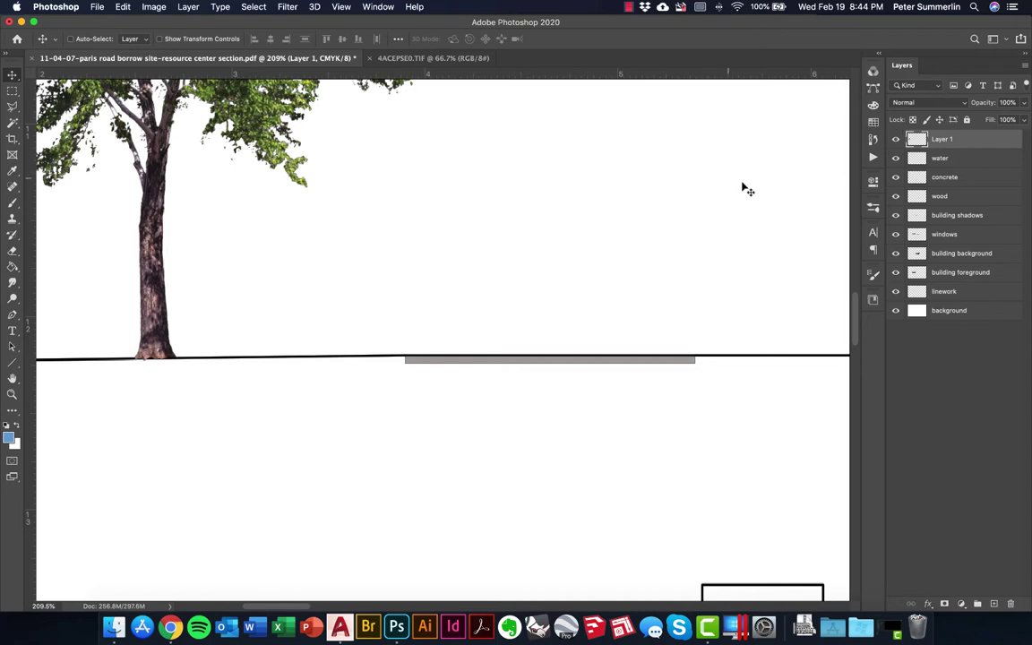
Rename the pasted tree's layer as tree1.
double_click(943, 140)
type("tree1")
key("Return")
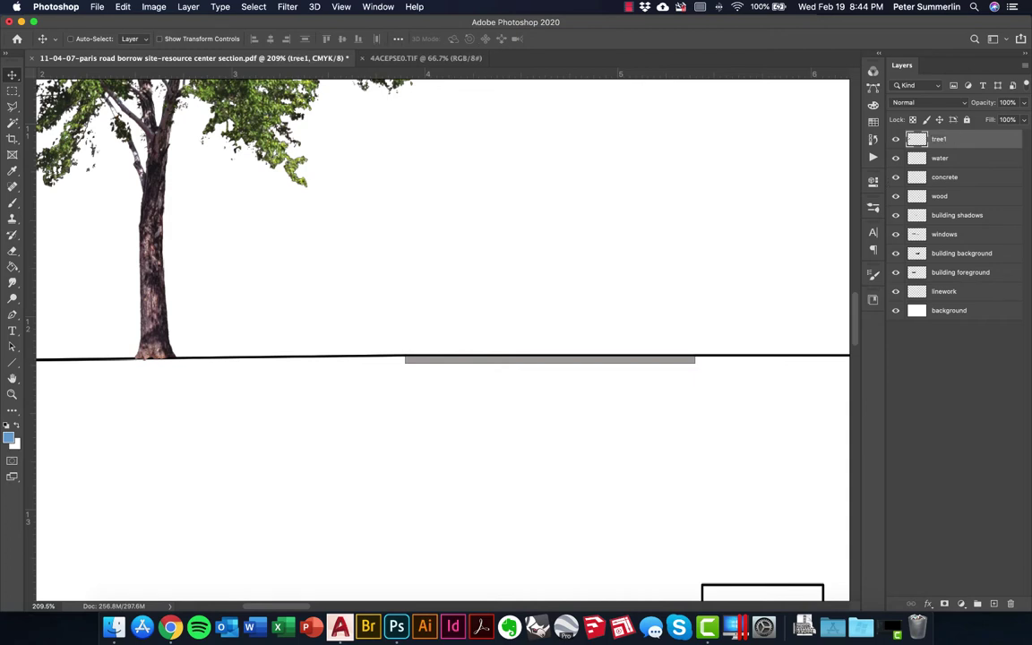
Duplicate the tree1 tree along the ground line so the copy stands just left of the building, overlapping the roof's tip.
key("super+0")
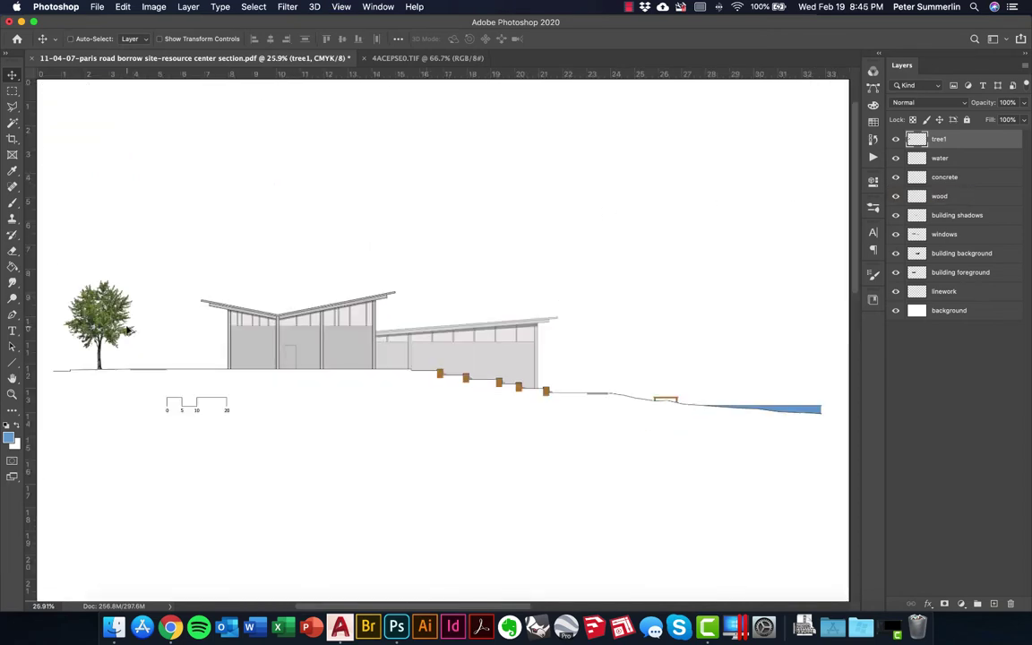
left_click_drag(168, 330, 222, 308)
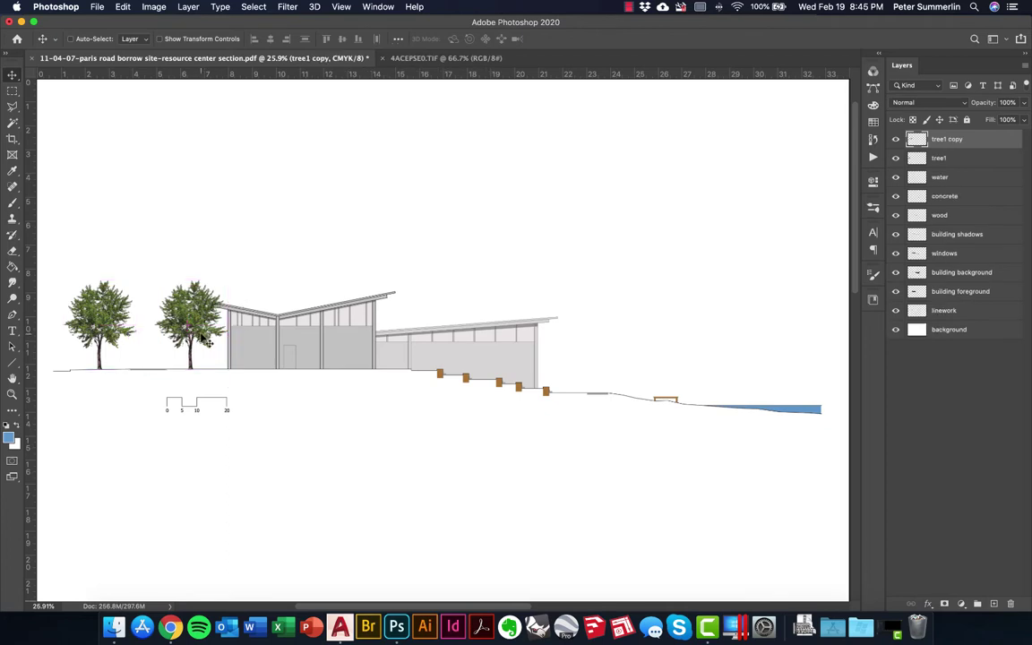
key("super+z")
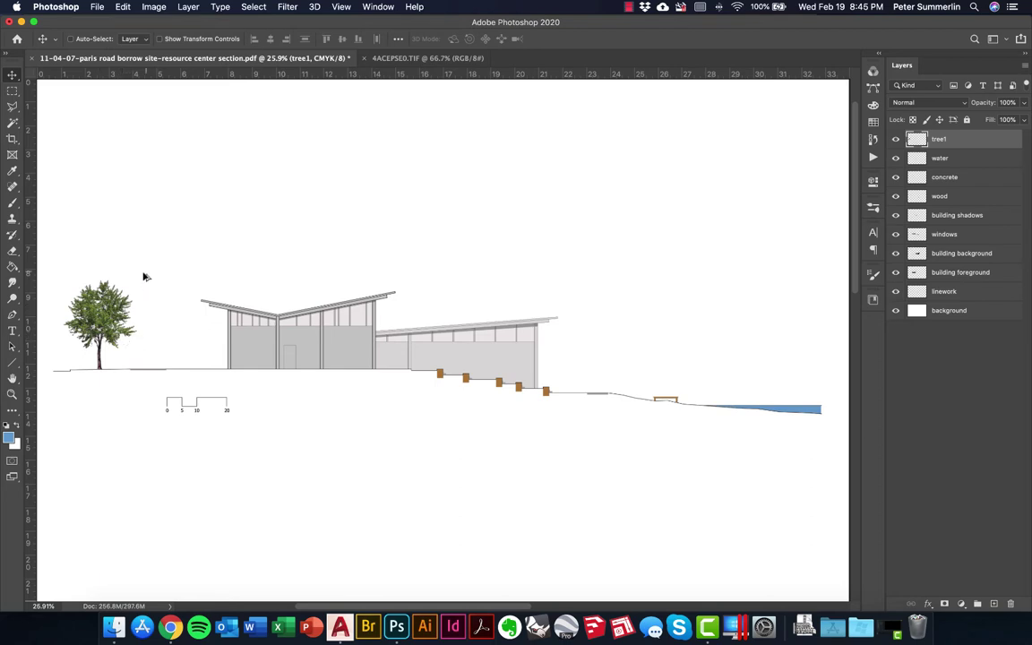
left_click_drag(103, 272, 203, 289)
left_click_drag(199, 290, 200, 293)
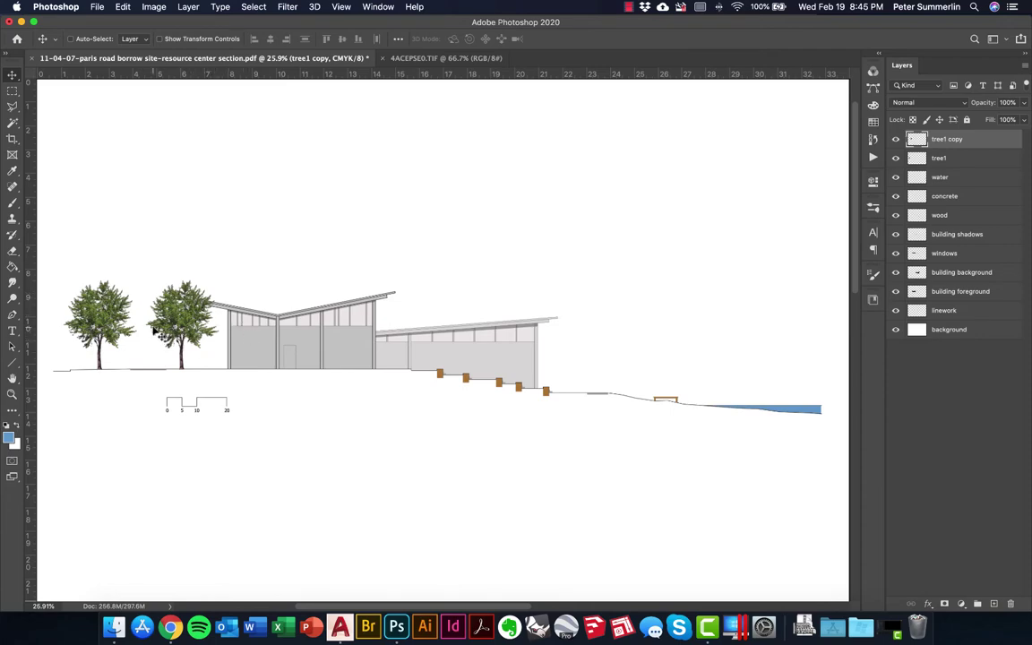
Transform the tree copy to 98.65% width and 102.30% height, and flip it horizontally.
key("z")
left_click_drag(138, 339, 244, 314)
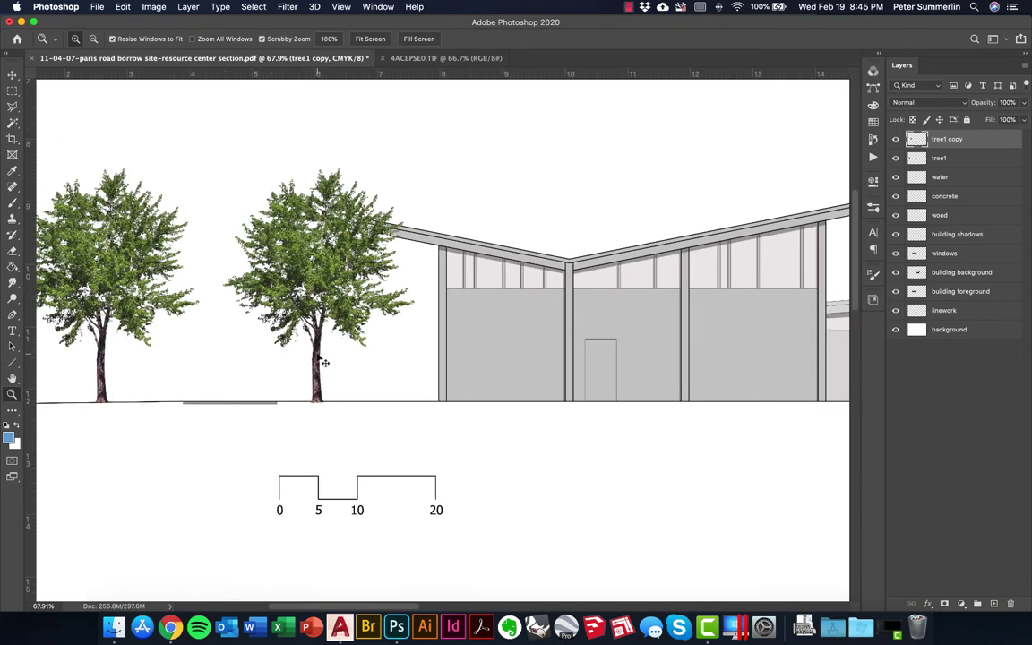
key("ctrl+t")
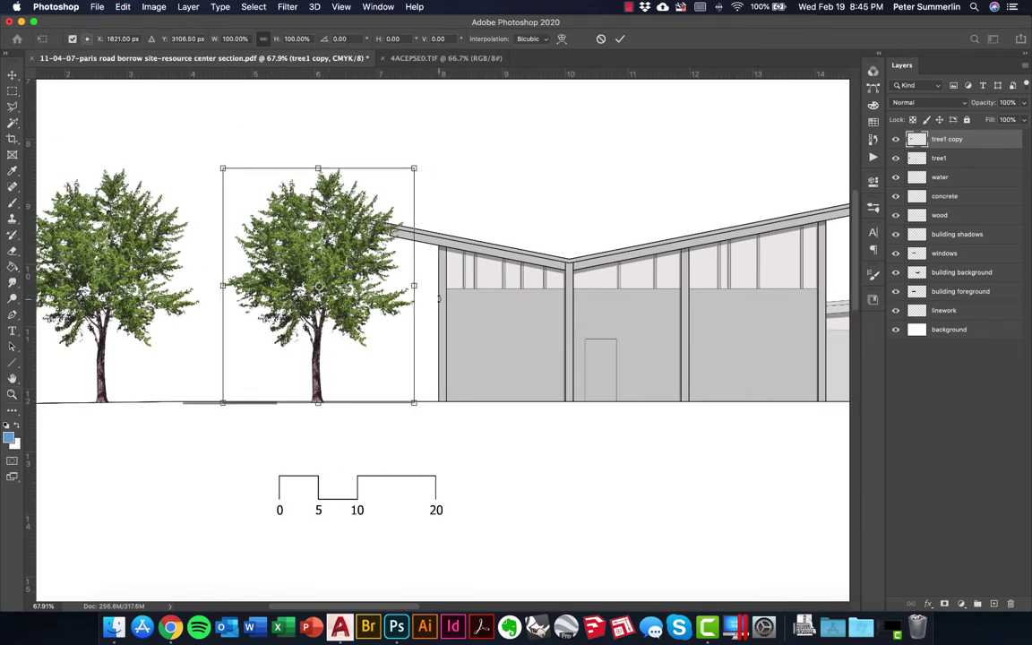
left_click_drag(414, 168, 417, 163)
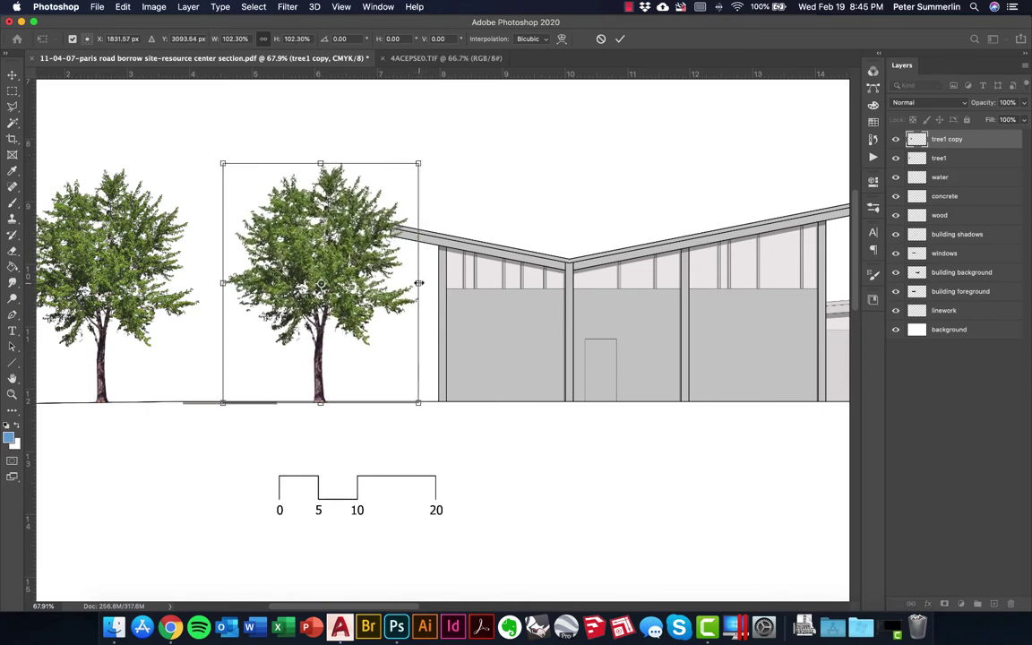
mouse_move(418, 283)
left_mouse_down()
mouse_move(396, 284)
mouse_move(412, 285)
left_mouse_up()
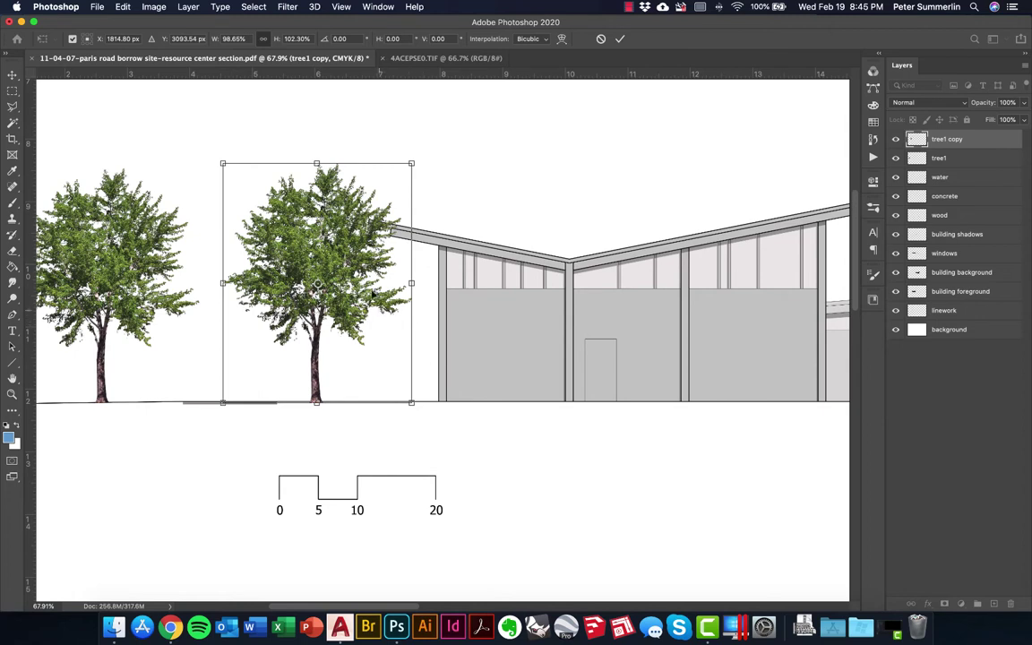
right_click(364, 269)
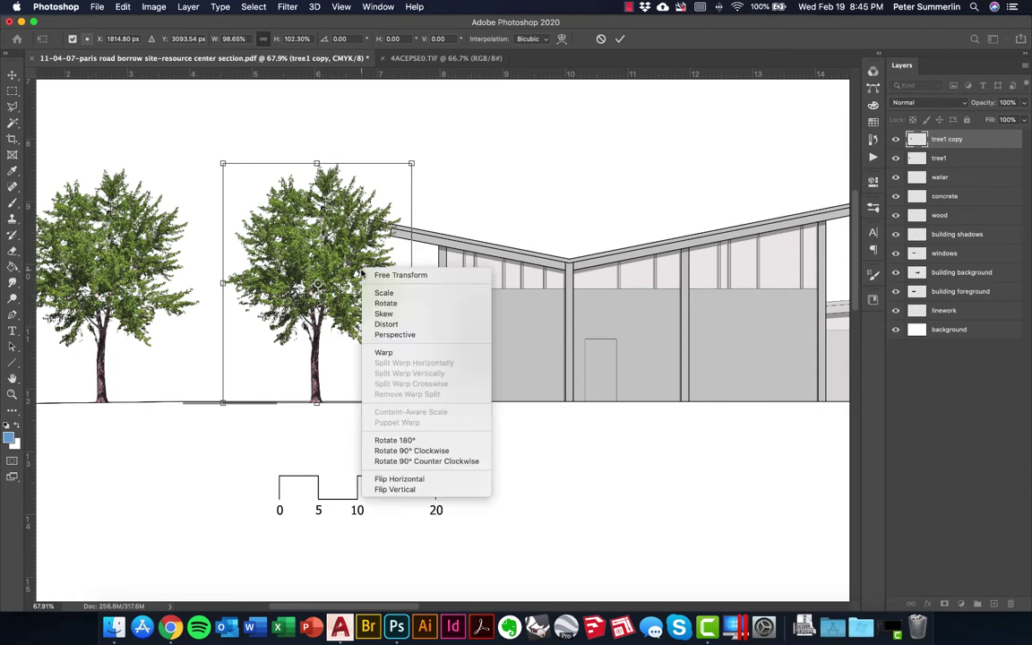
left_click(424, 481)
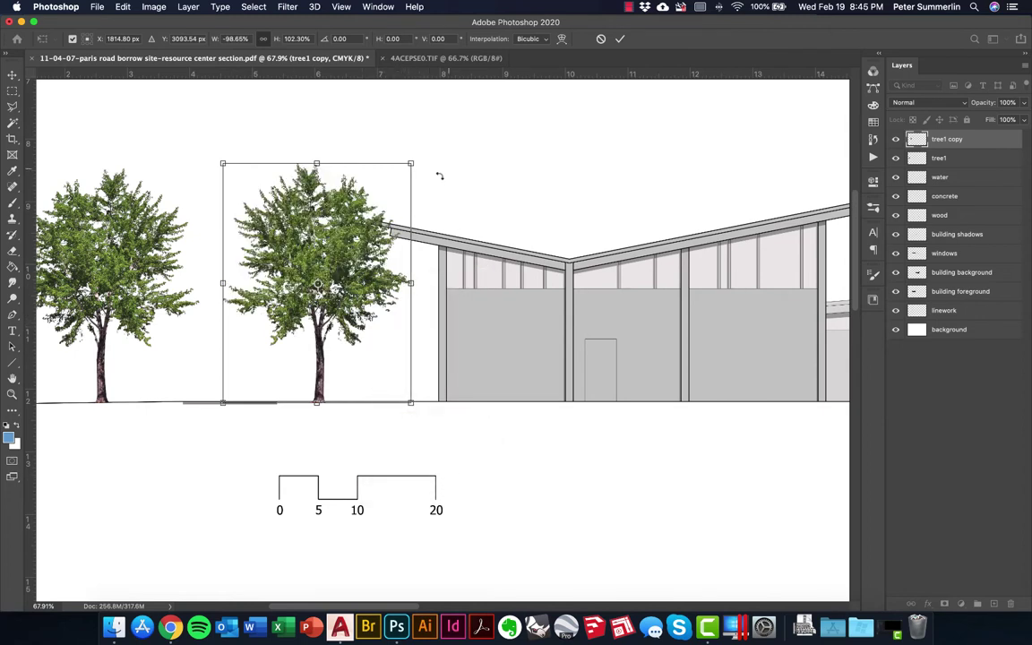
key("Return")
Erase some outer foliage along the copied tree's crown to vary its outline, reducing the Eraser brush to 25 px.
key("z")
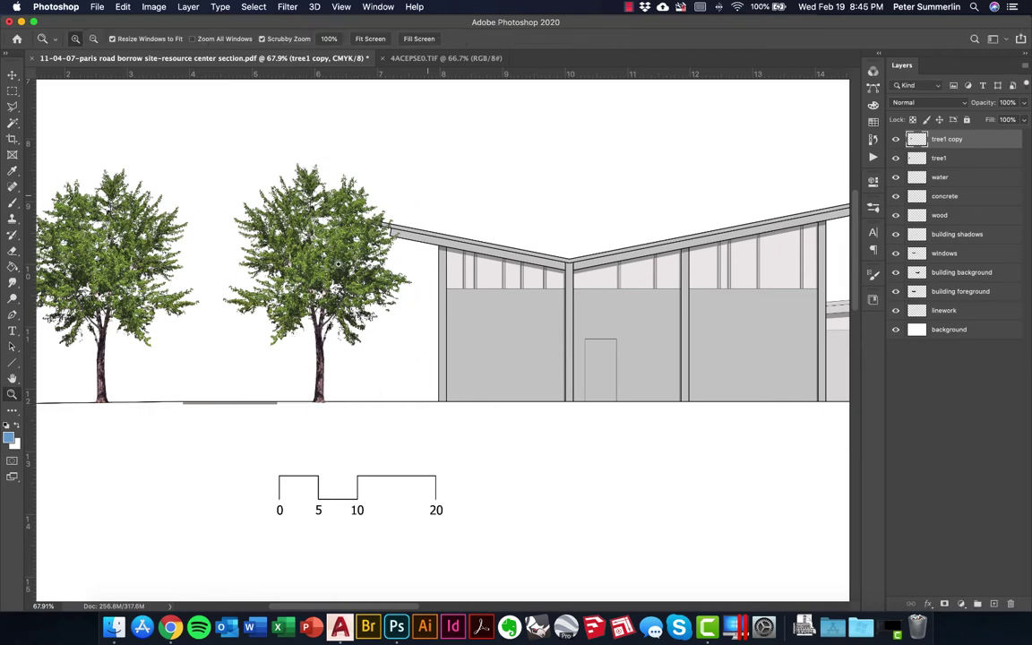
key("e")
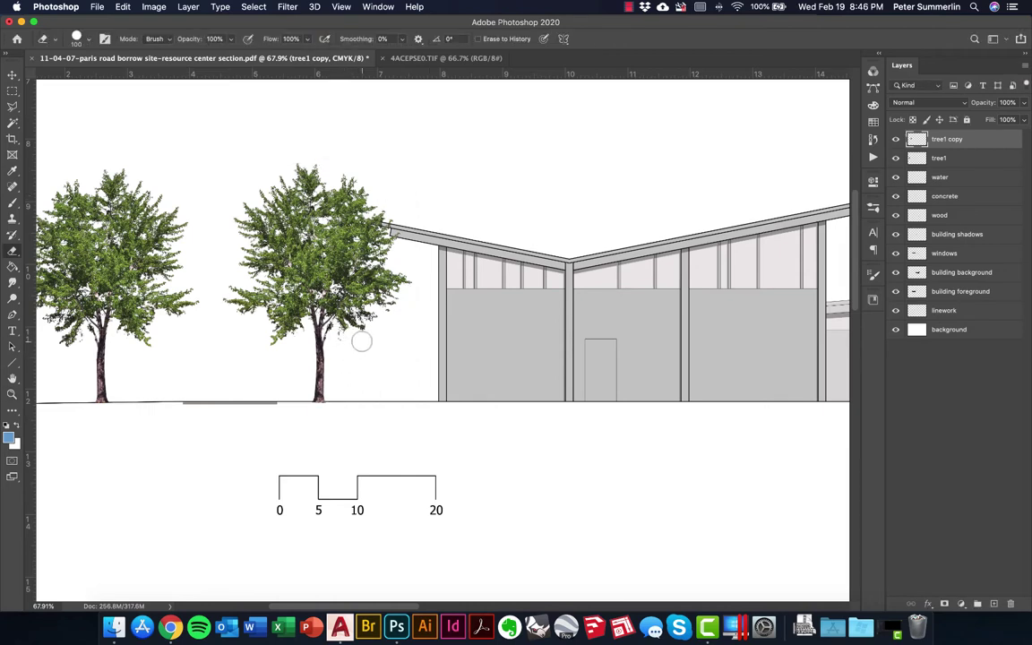
mouse_move(389, 314)
left_mouse_down()
mouse_move(415, 284)
mouse_move(405, 279)
left_mouse_up()
key("bracketleft")
key("bracketleft")
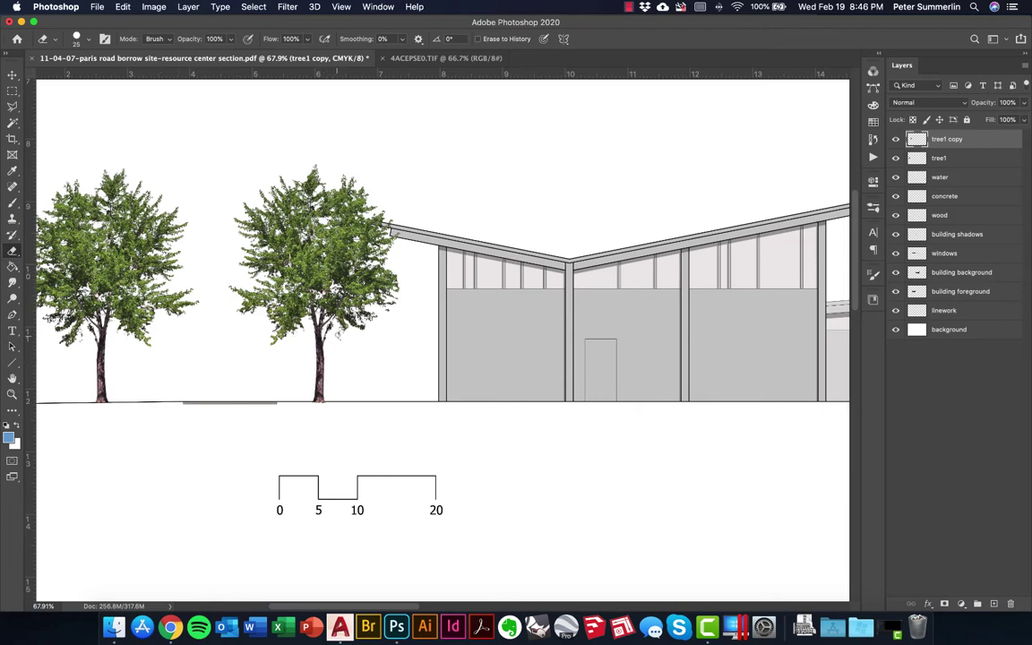
Clone foliage over the top and middle of the copied tree's crown with a 100 px Clone Stamp brush.
key("s")
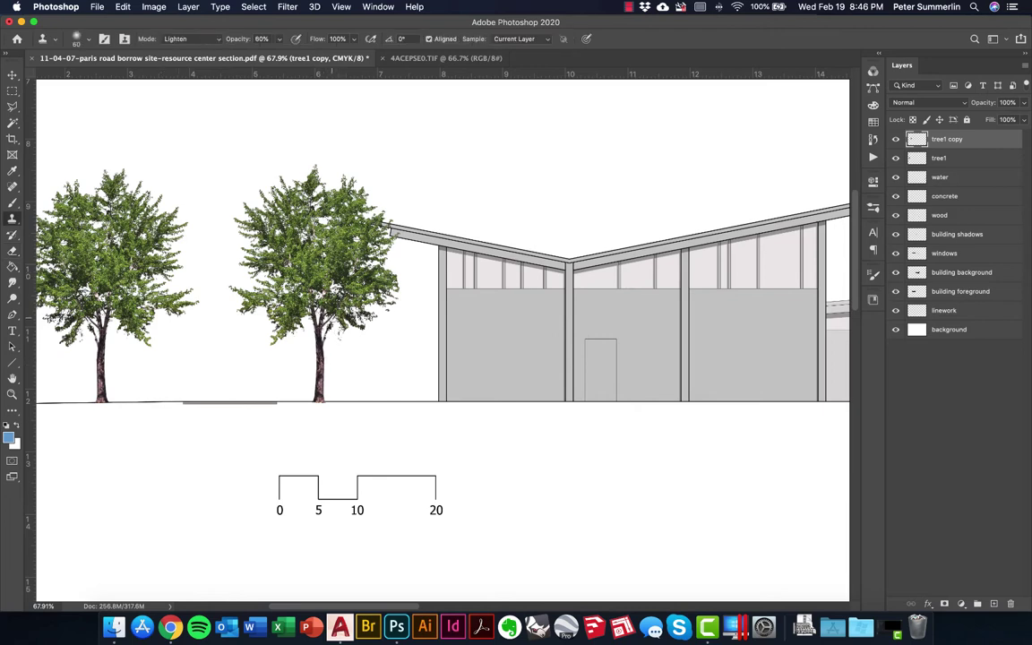
key("bracketright")
key("bracketright")
left_click(319, 172)
left_click_drag(324, 220, 328, 223)
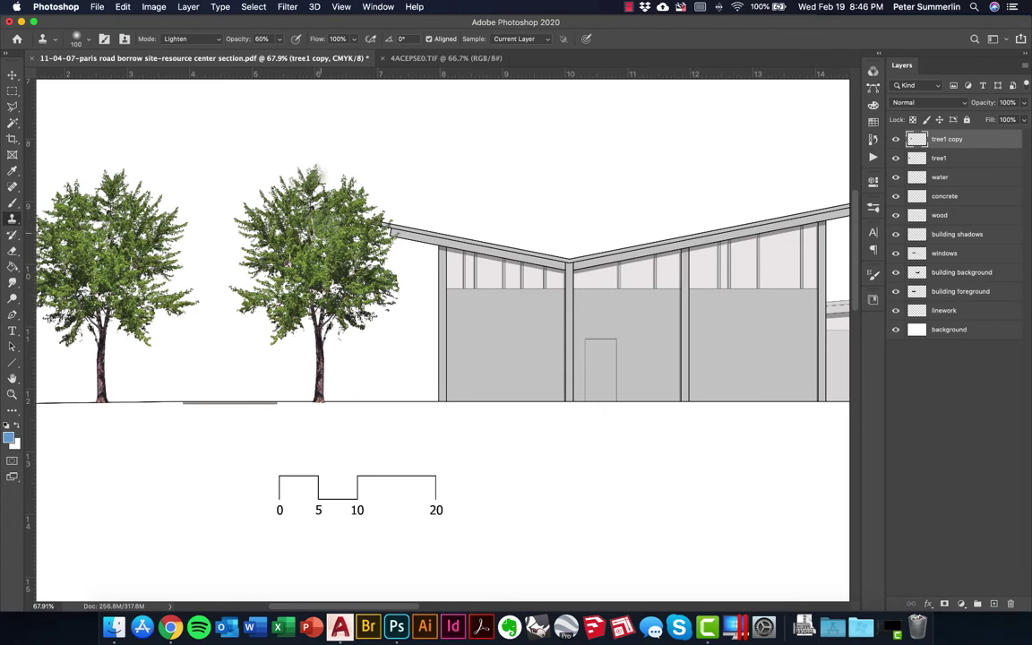
mouse_move(321, 253)
left_mouse_down()
mouse_move(287, 232)
mouse_move(289, 244)
mouse_move(302, 238)
left_mouse_up()
Show the whole section drawing and close the tree image 4ACEPSE0.TIF.
key("super+0")
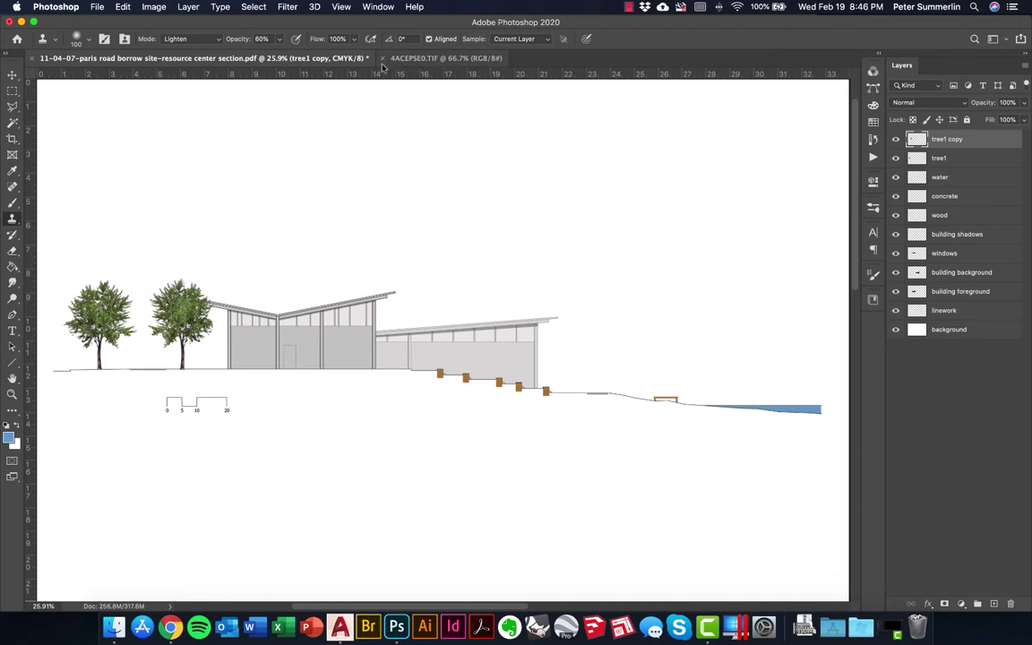
left_click(389, 59)
left_click(383, 58)
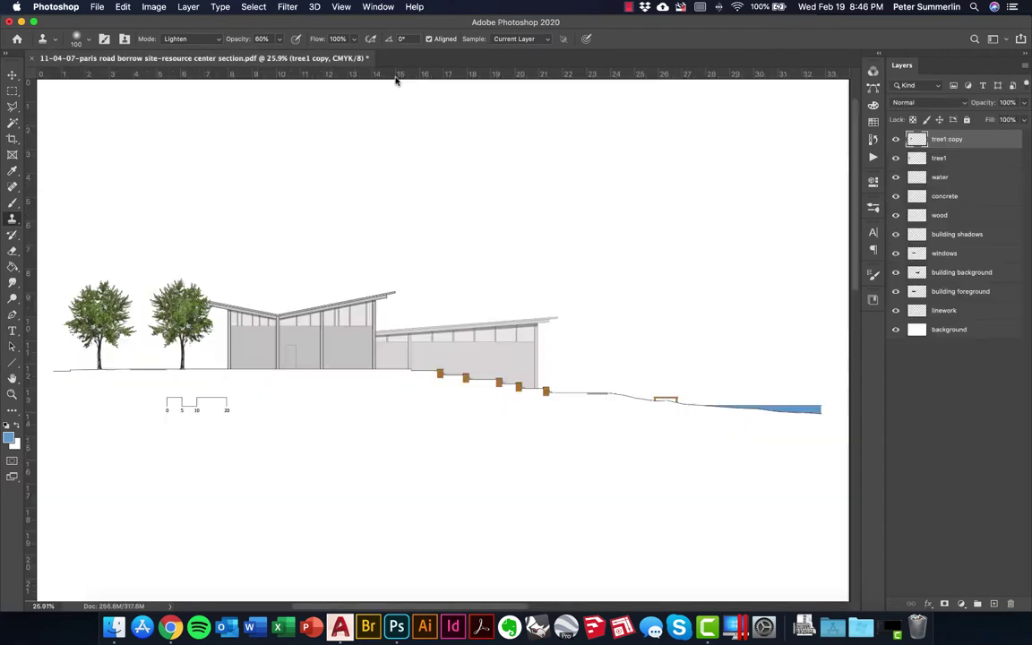
Switch to Finder, collapse the Realistic folder, and open tree selection.psd from the Trees and Shrubs folder.
left_click(113, 627)
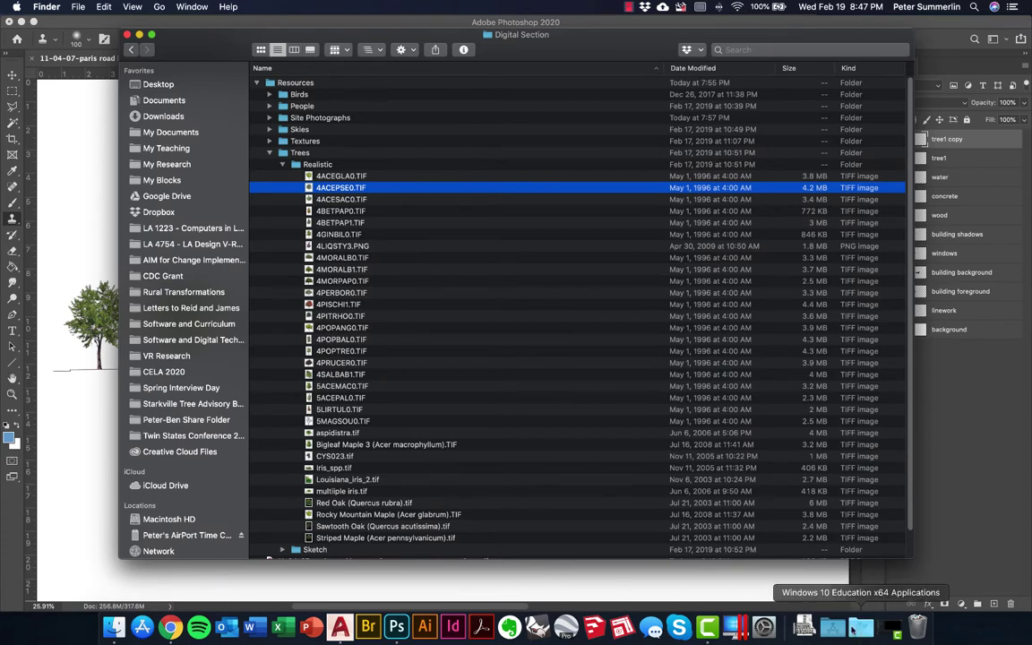
left_click(283, 165)
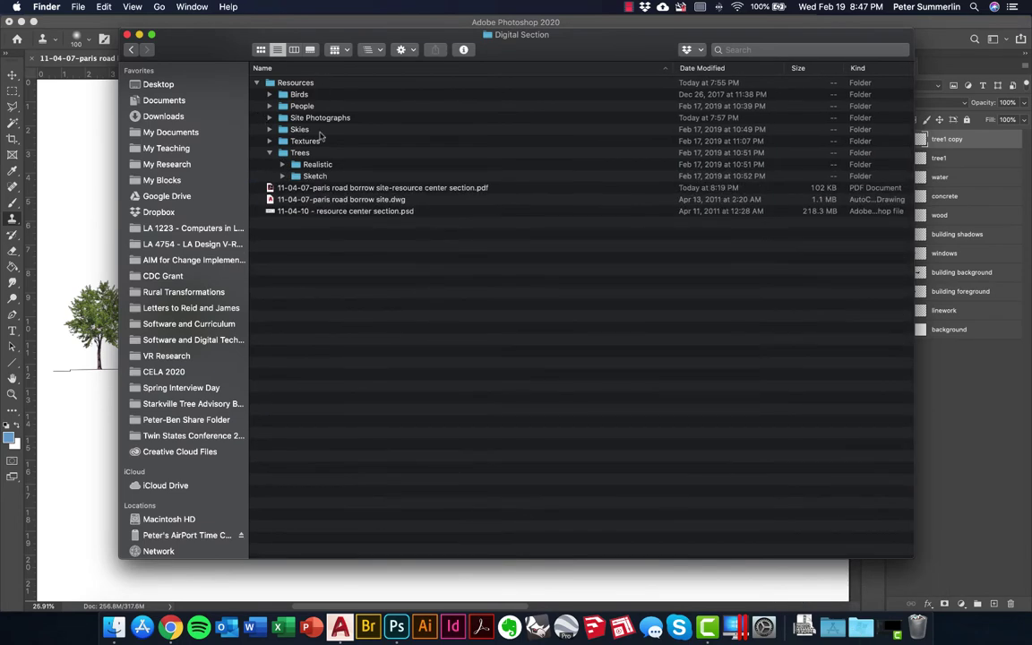
key("ctrl+Up")
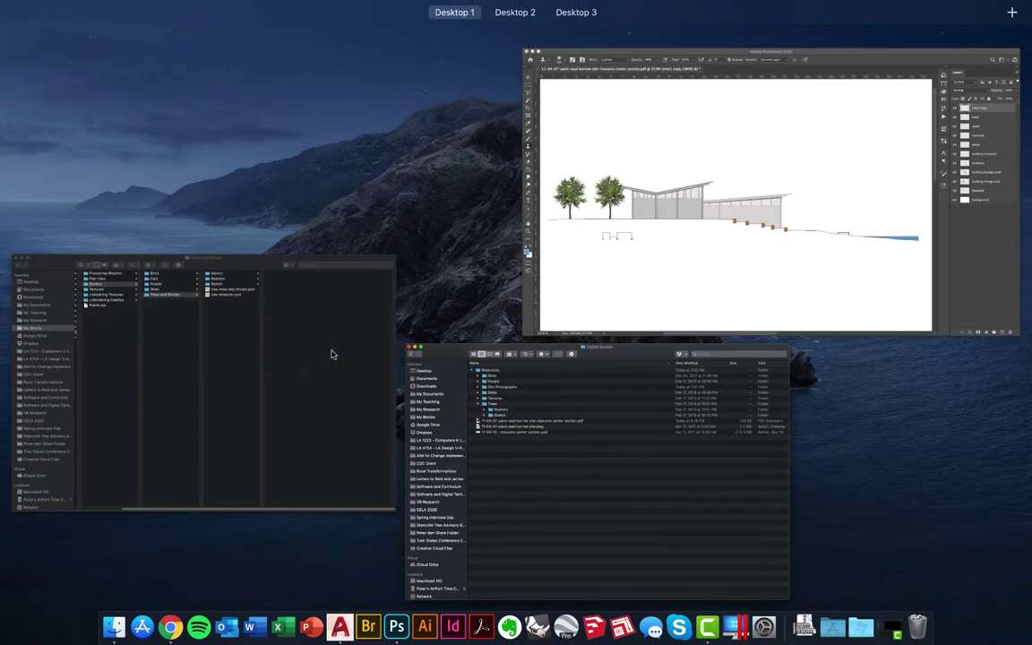
key("ctrl+Up")
left_click(472, 96)
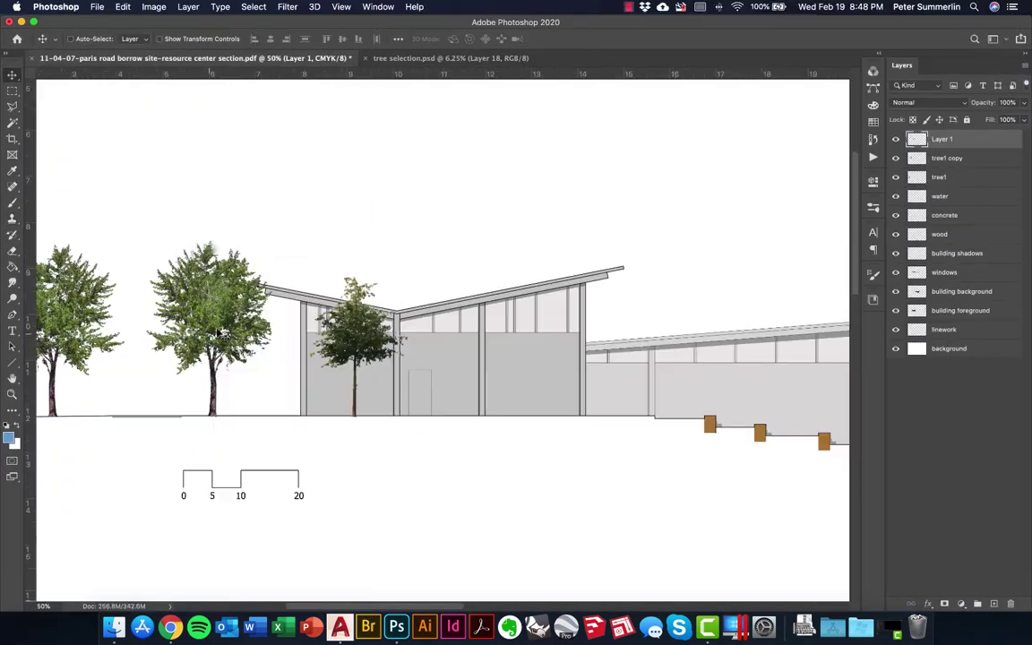
Move the new tree on Layer 1 along the ground line to just outside the building's left wall.
left_click_drag(356, 345, 257, 352)
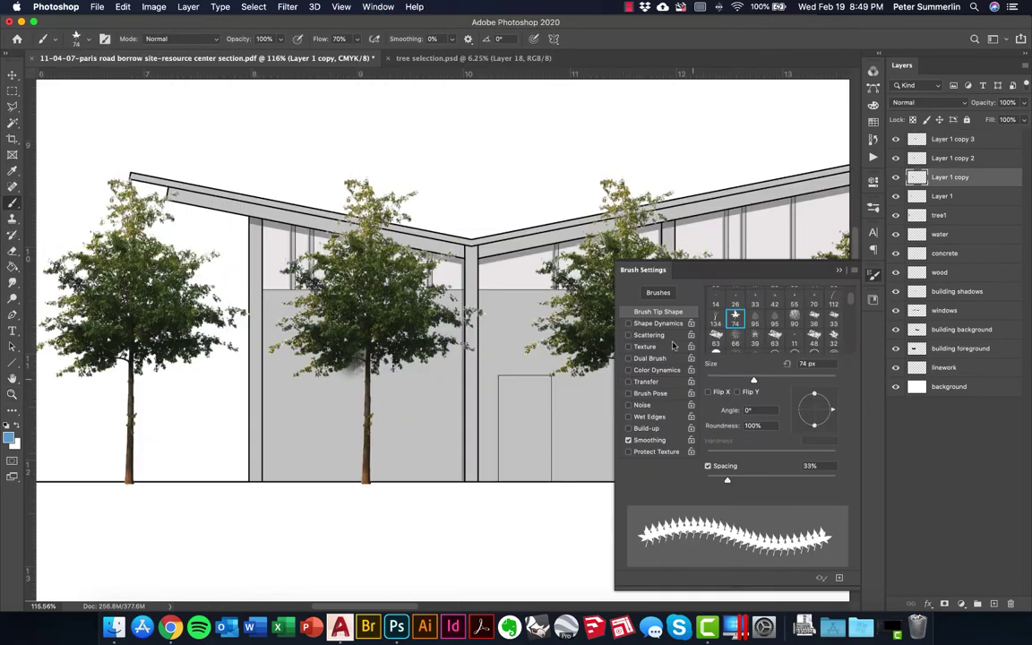
Explore the leaf brush's scattering options and set the Clone Stamp's blending mode to Normal.
left_click(649, 334)
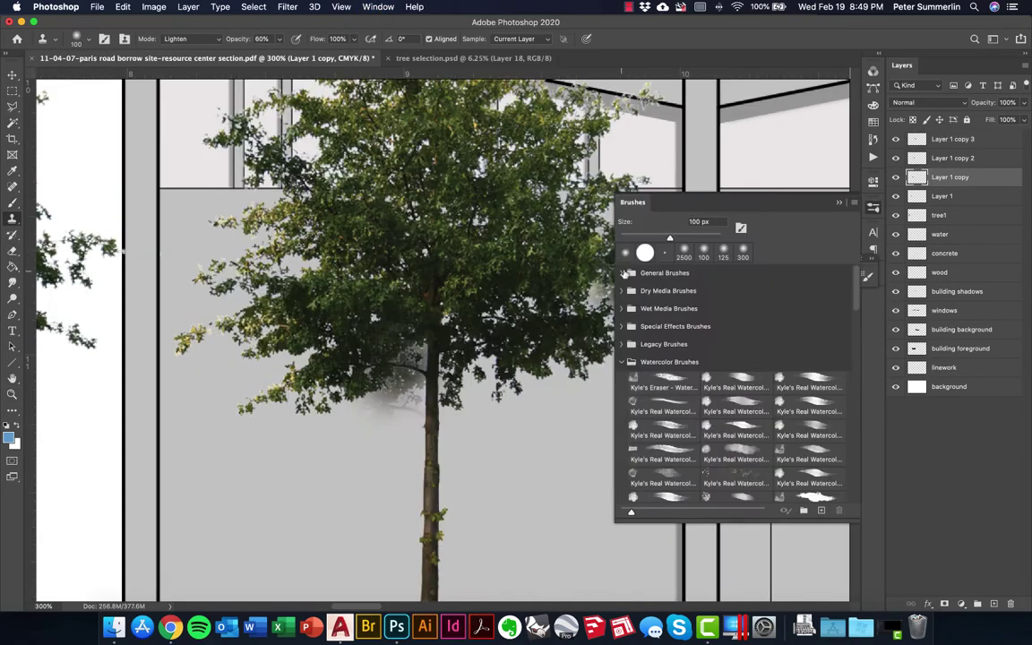
left_click(874, 301)
left_click(876, 301)
left_click(190, 39)
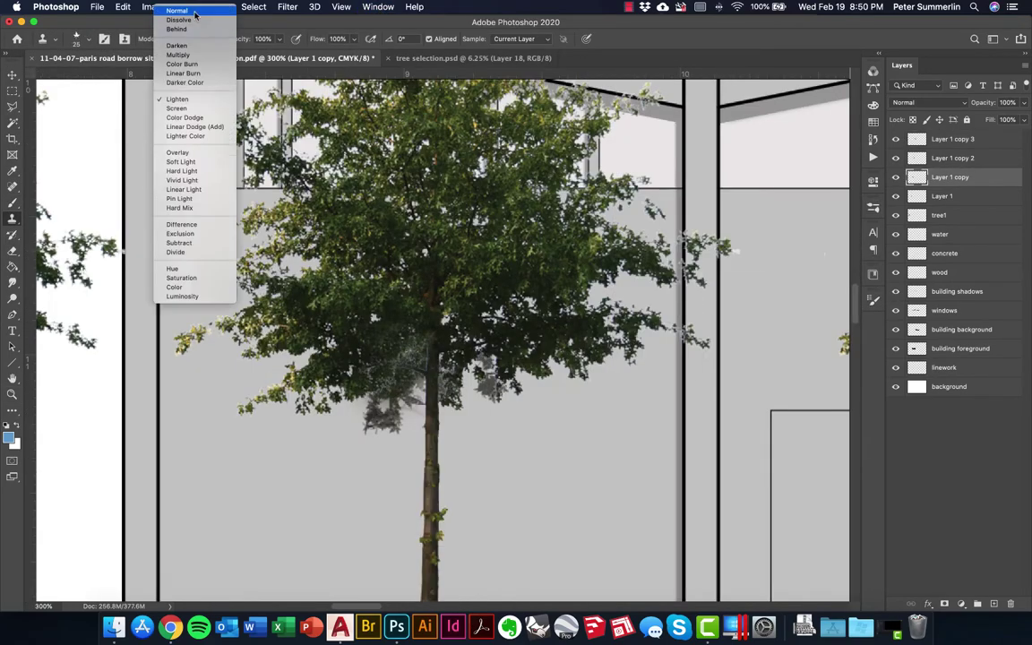
left_click(179, 10)
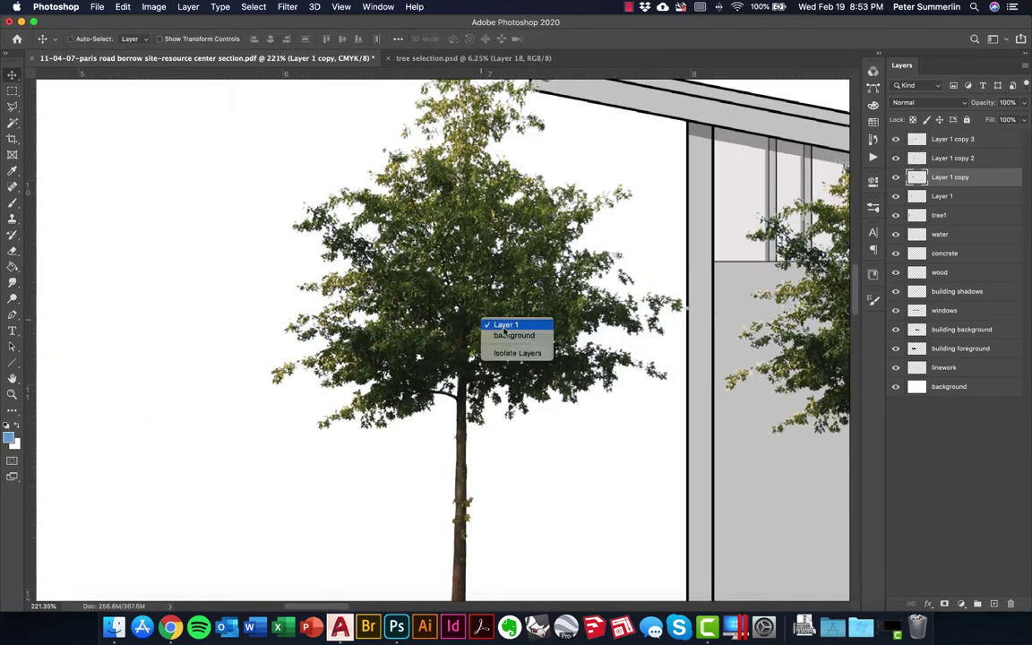
Make the tree's layer, Layer 1, active and choose the Hard Round brush for the Clone Stamp.
left_click(504, 325)
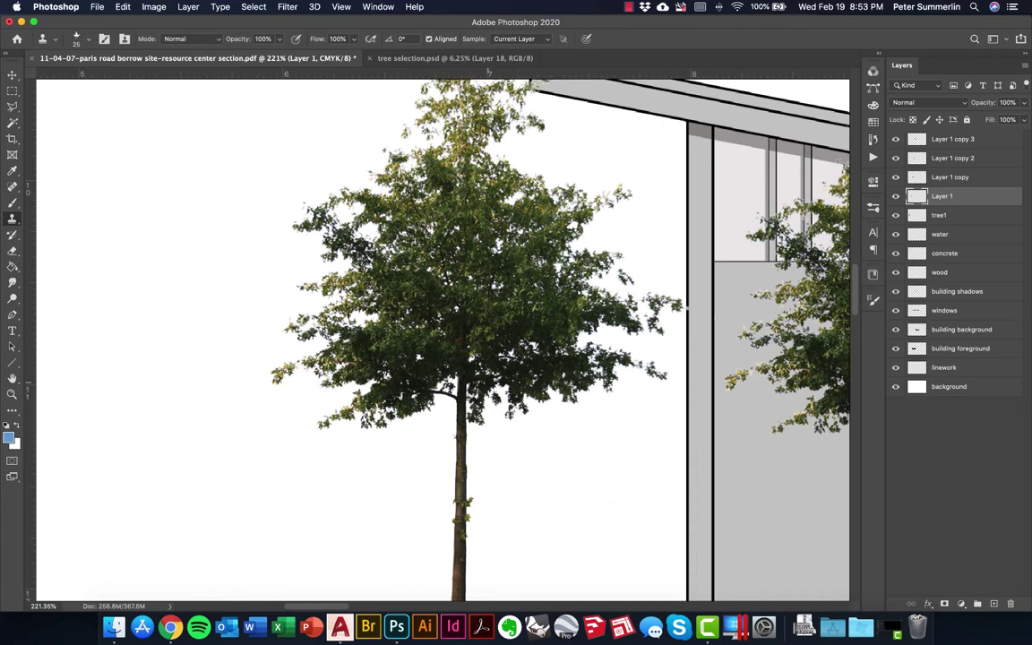
left_click(88, 41)
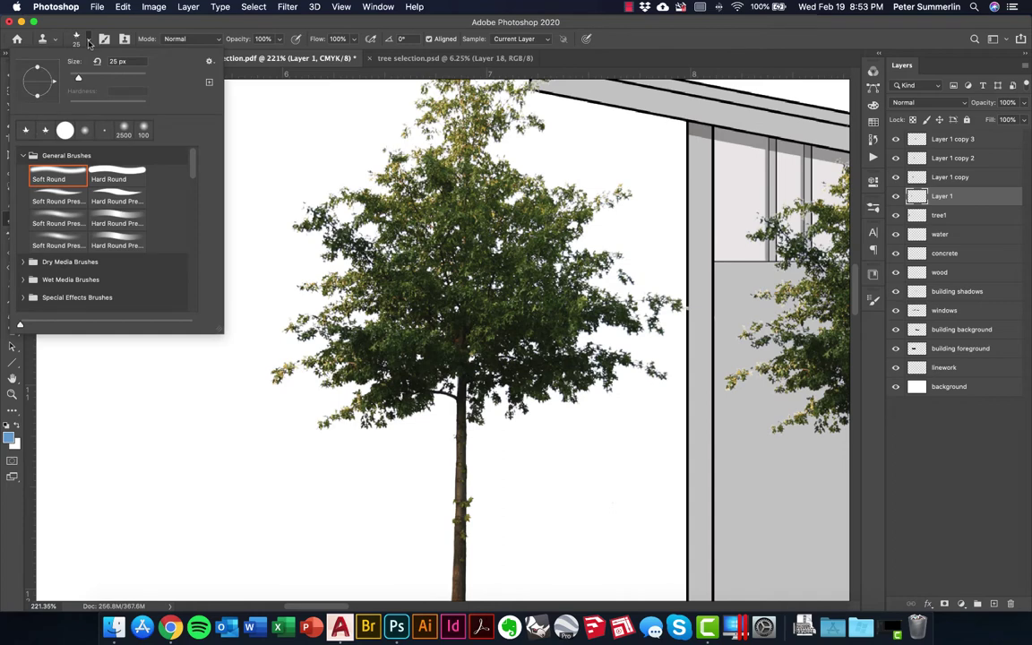
left_click(108, 172)
left_click(381, 30)
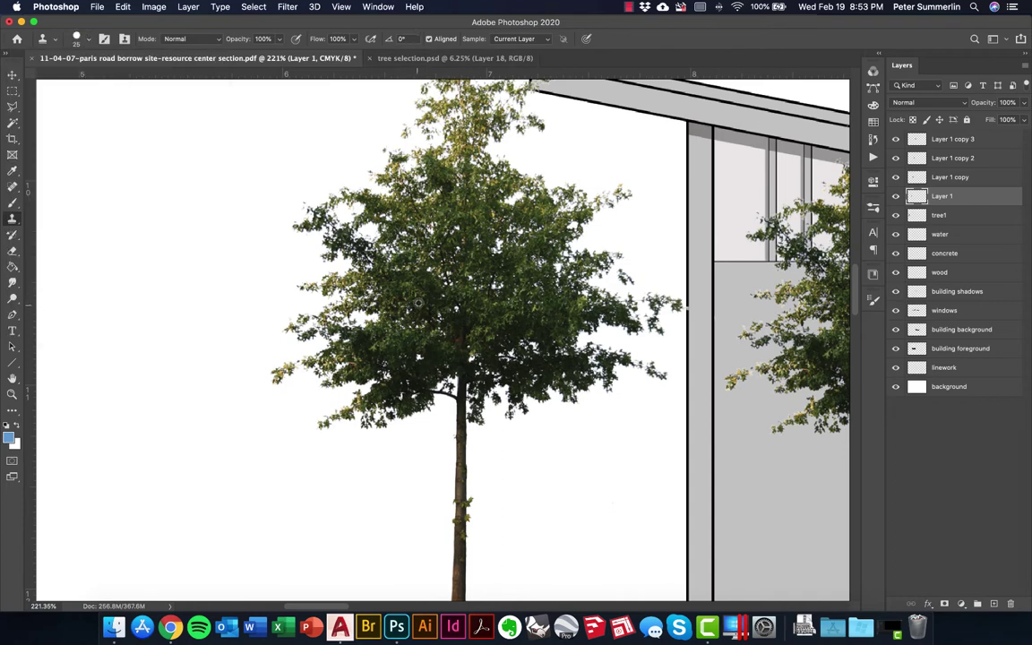
Try cloning foliage into the blank area left of the tree with the hard round brush, and undo the strokes.
mouse_move(217, 315)
left_mouse_down()
mouse_move(212, 298)
mouse_move(166, 274)
mouse_move(193, 255)
left_mouse_up()
key("super+z")
key("super+z")
Open the brush settings and choose the size 74 maple leaf tip for the Clone Stamp.
left_click(378, 6)
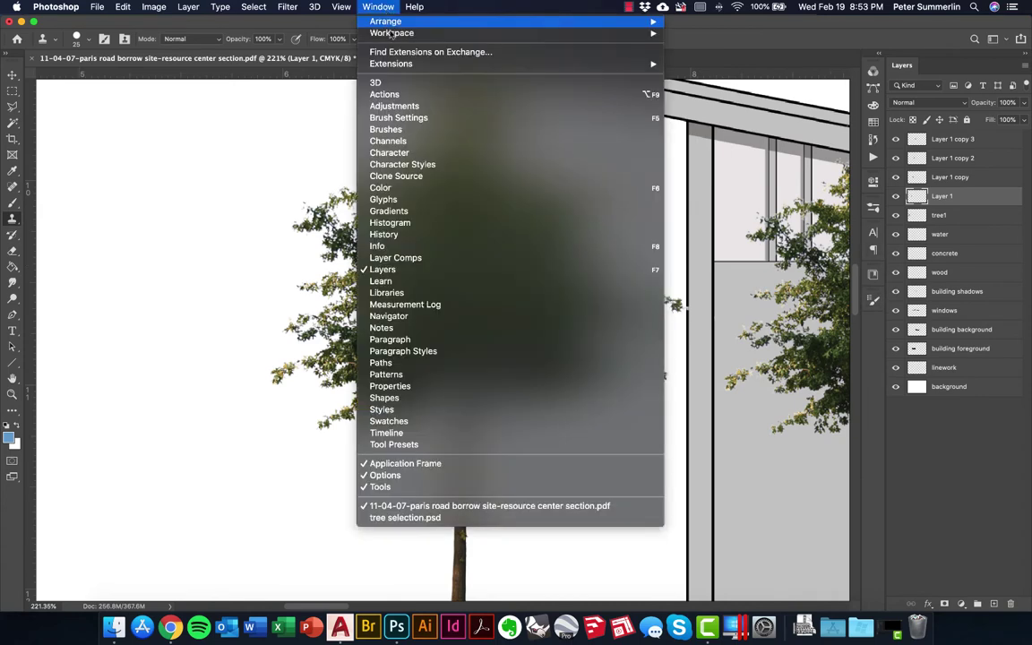
left_click(422, 118)
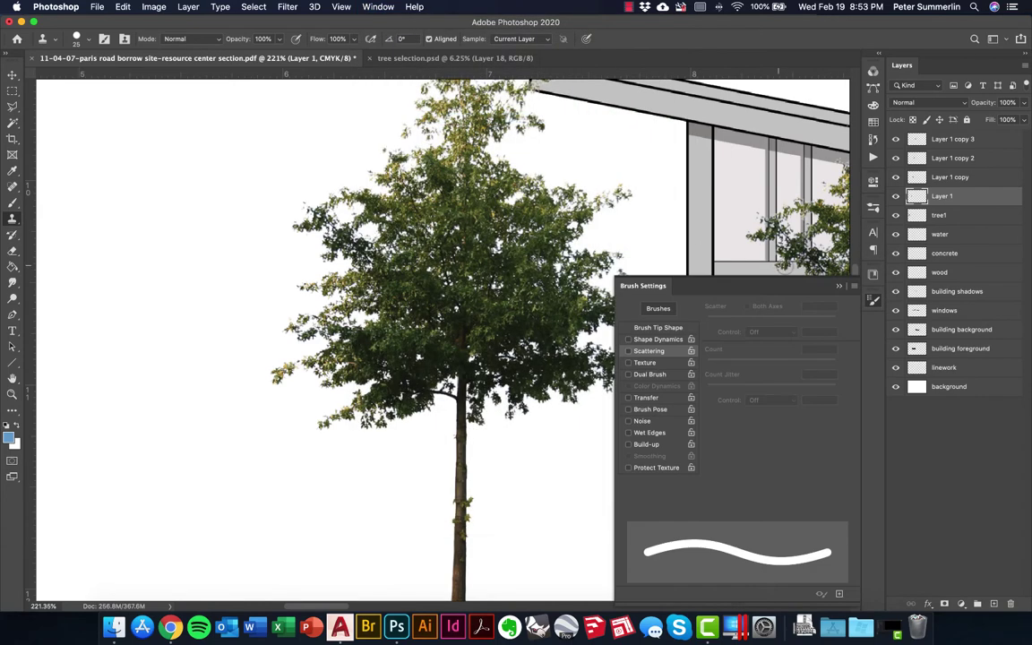
left_click(204, 146)
left_click(687, 329)
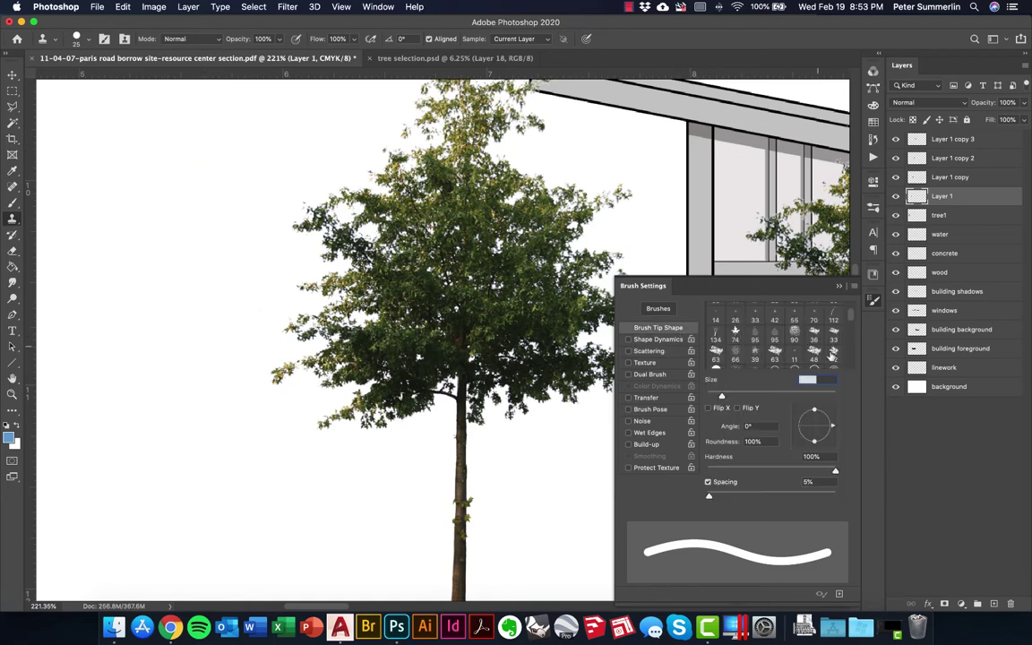
scroll(745, 361, "up", 3)
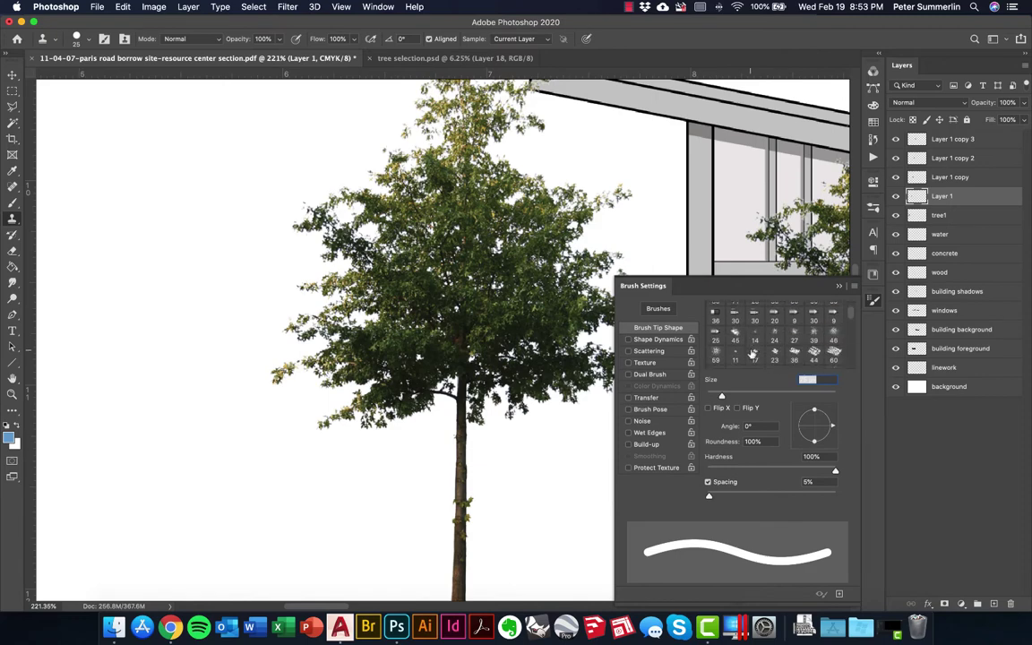
scroll(751, 356, "down", 2)
left_click(735, 339)
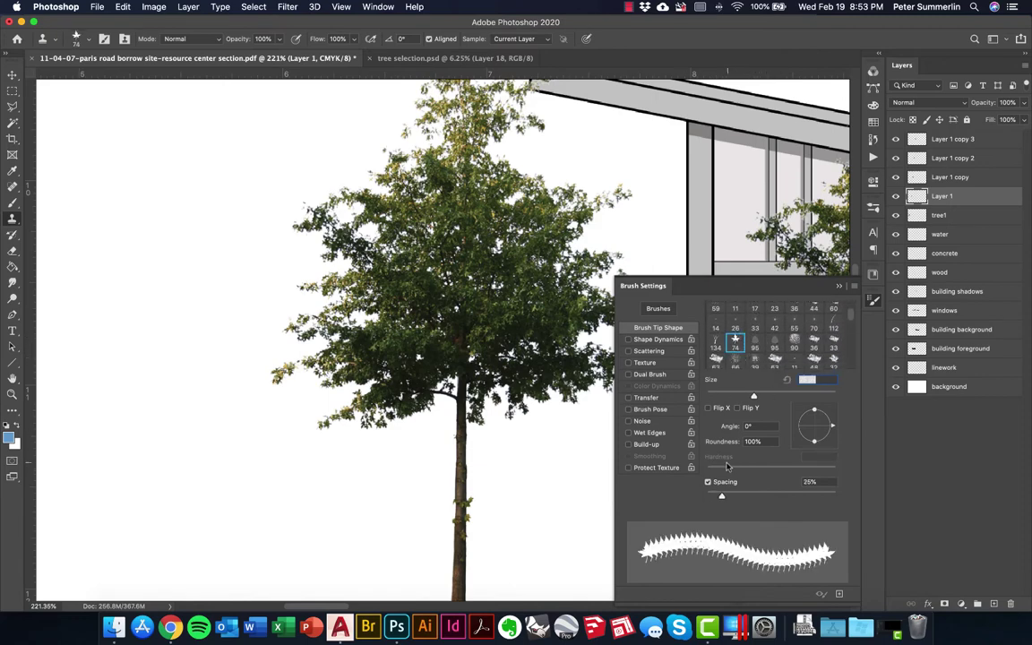
Enable Shape Dynamics for the leaf brush with size jitter 100%, angle jitter 100% and roundness jitter 22%.
left_click(659, 340)
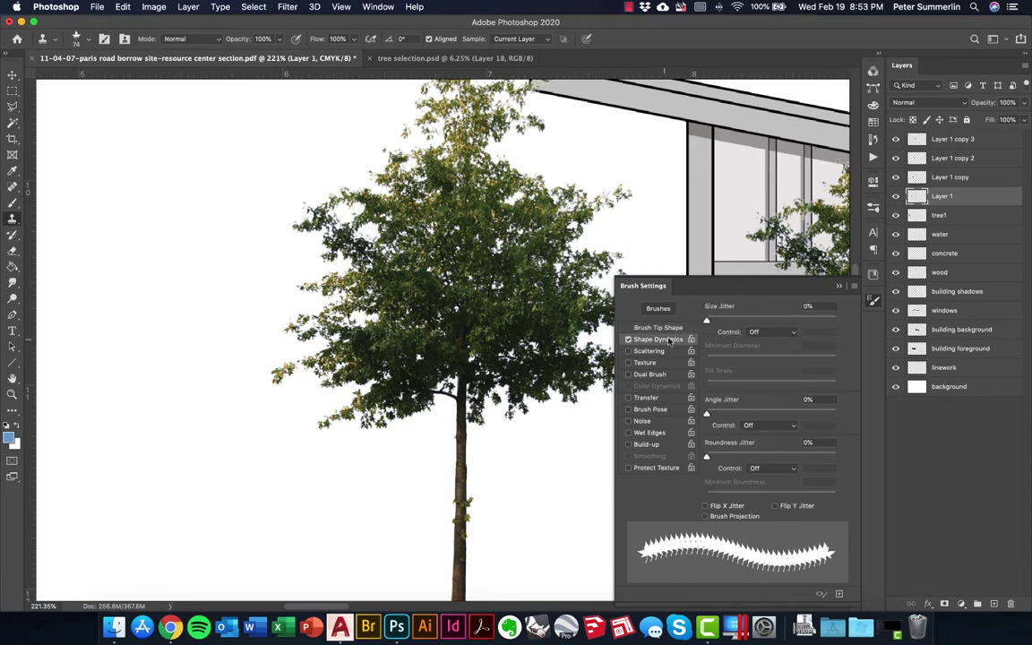
left_click_drag(707, 319, 842, 316)
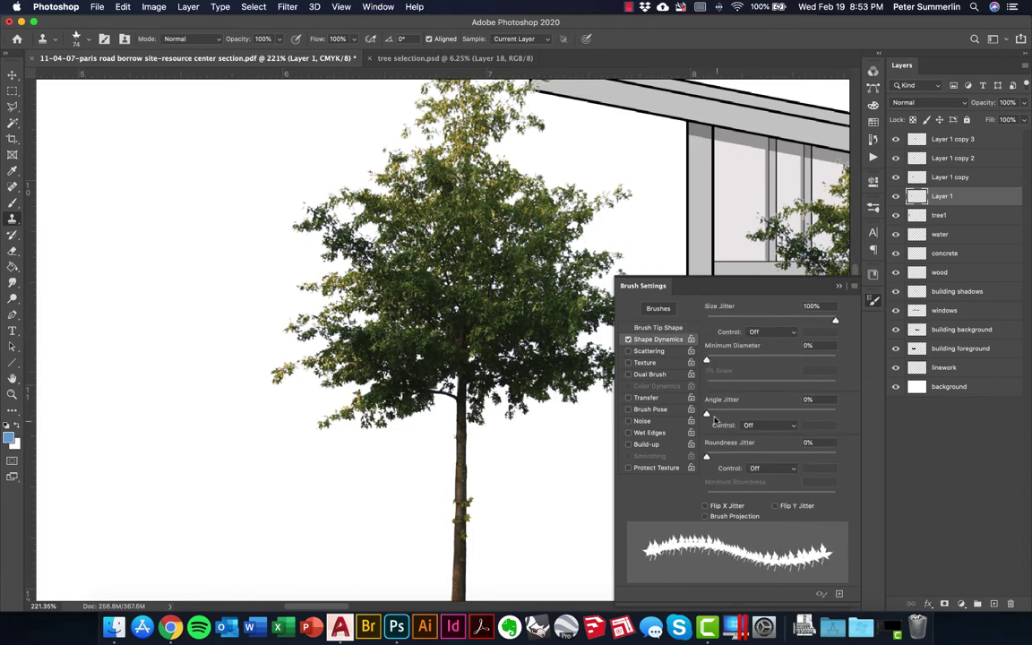
left_click_drag(708, 415, 858, 412)
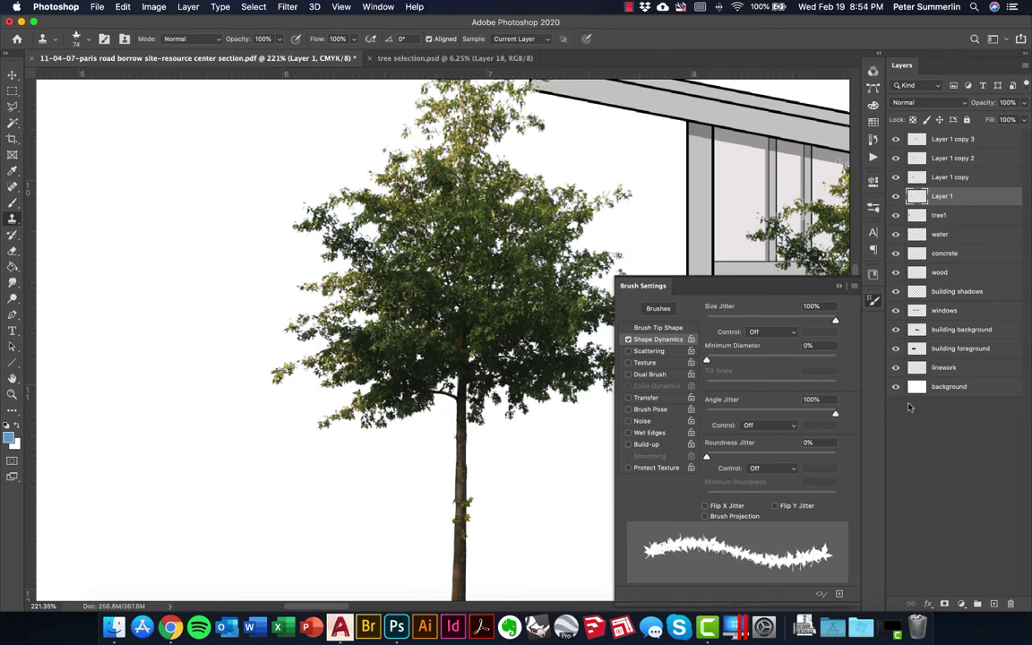
left_click_drag(707, 459, 736, 459)
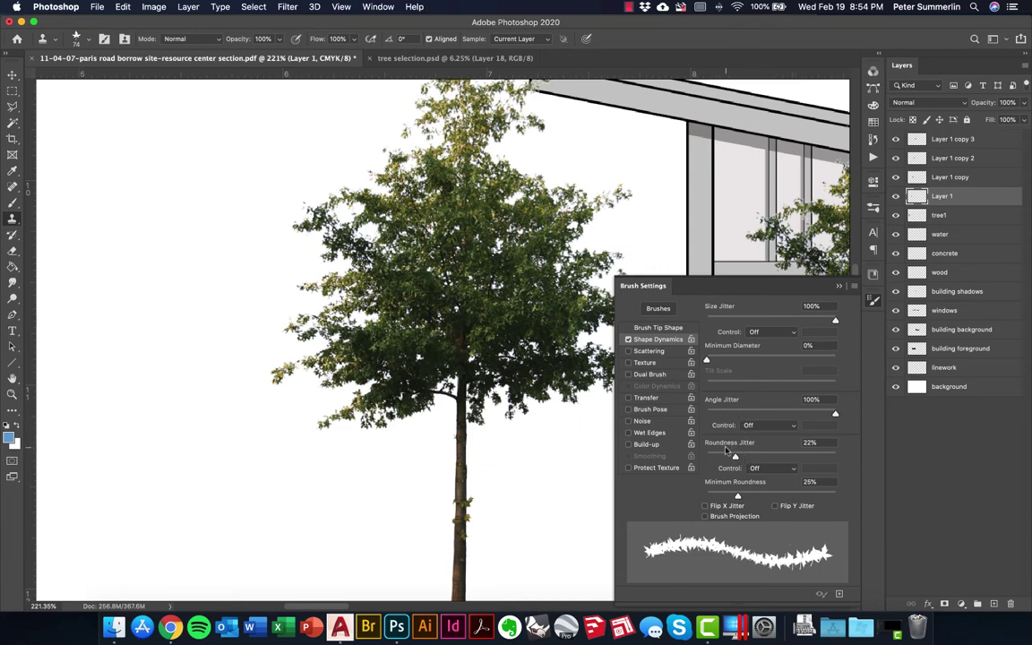
Enable Scattering with scatter 300%, count 4 and count jitter 52%, and close the brush settings.
left_click(648, 351)
left_click_drag(708, 324, 746, 323)
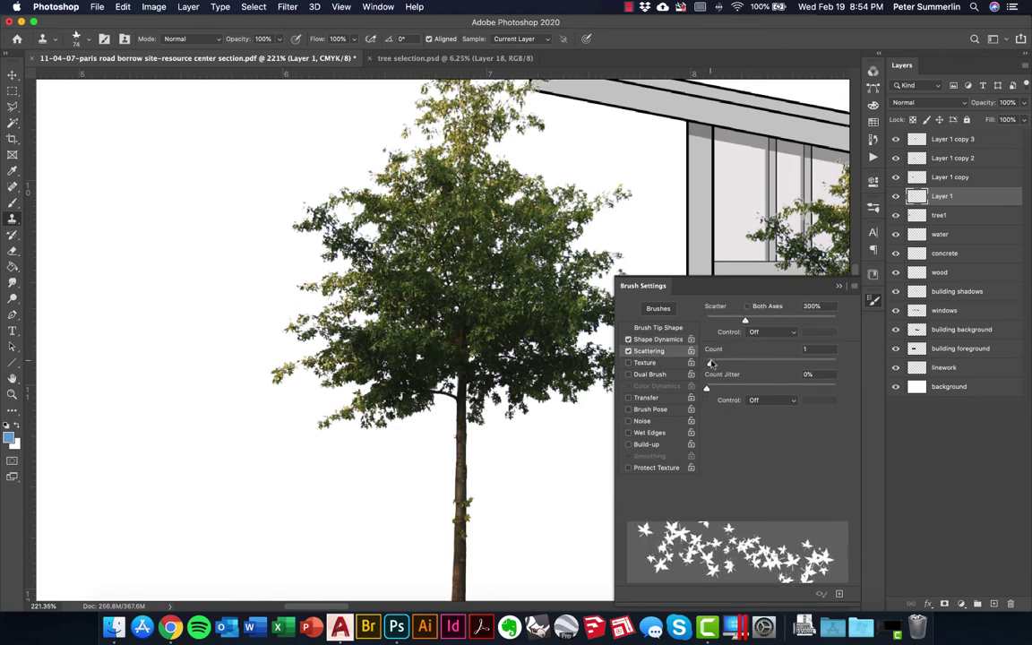
mouse_move(712, 362)
left_mouse_down()
mouse_move(733, 363)
mouse_move(712, 388)
mouse_move(773, 389)
left_mouse_up()
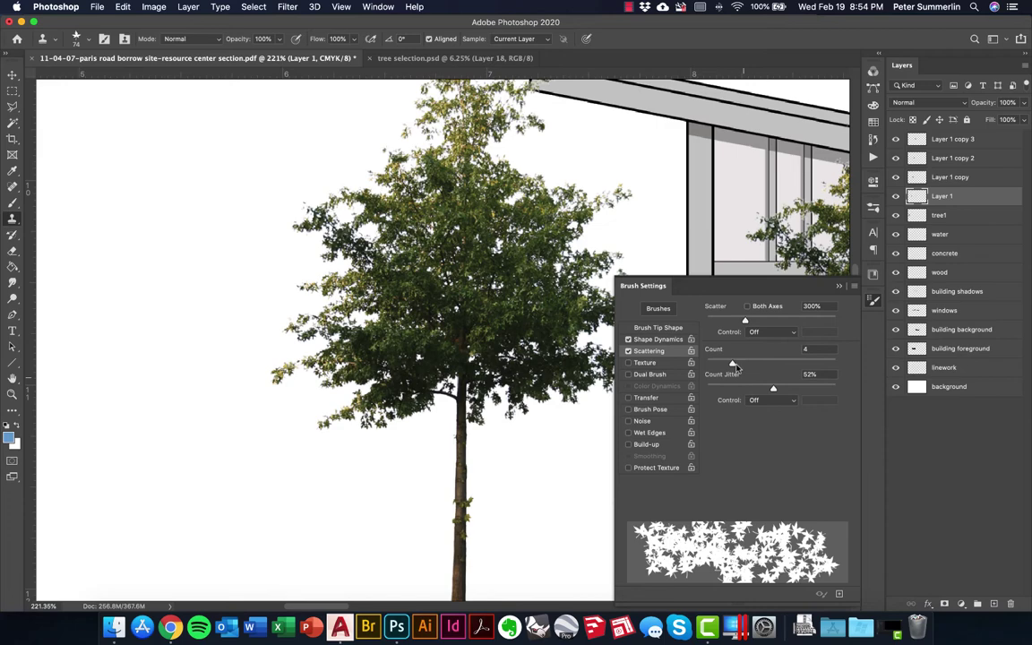
left_click(875, 302)
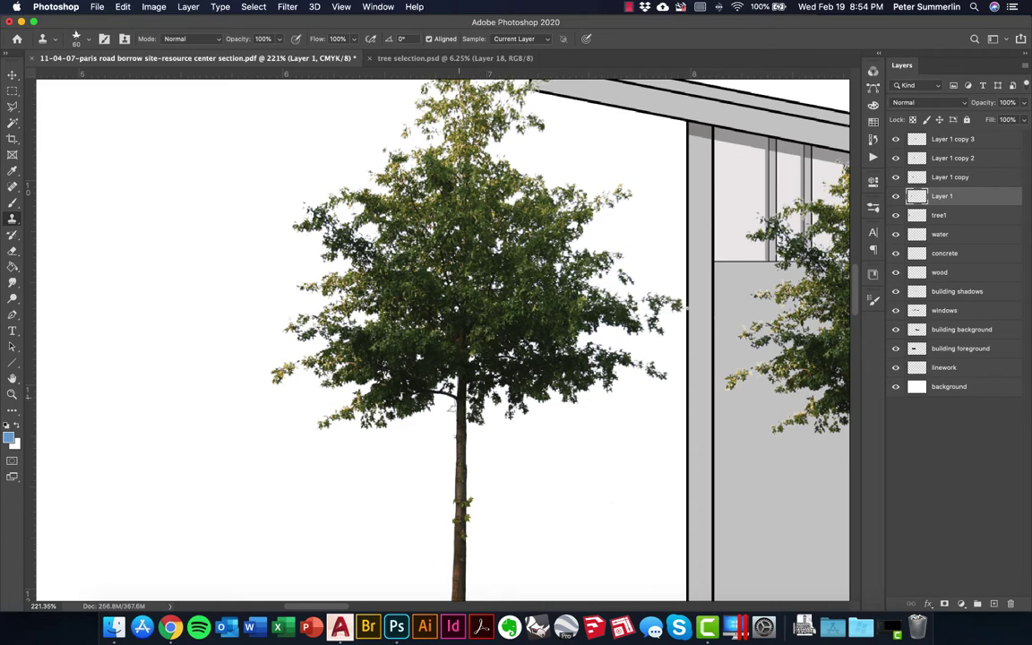
Clone dark foliage around the top of the trunk and along the lower crown with the leaf brush, starting at size 60.
left_click_drag(414, 394, 439, 459)
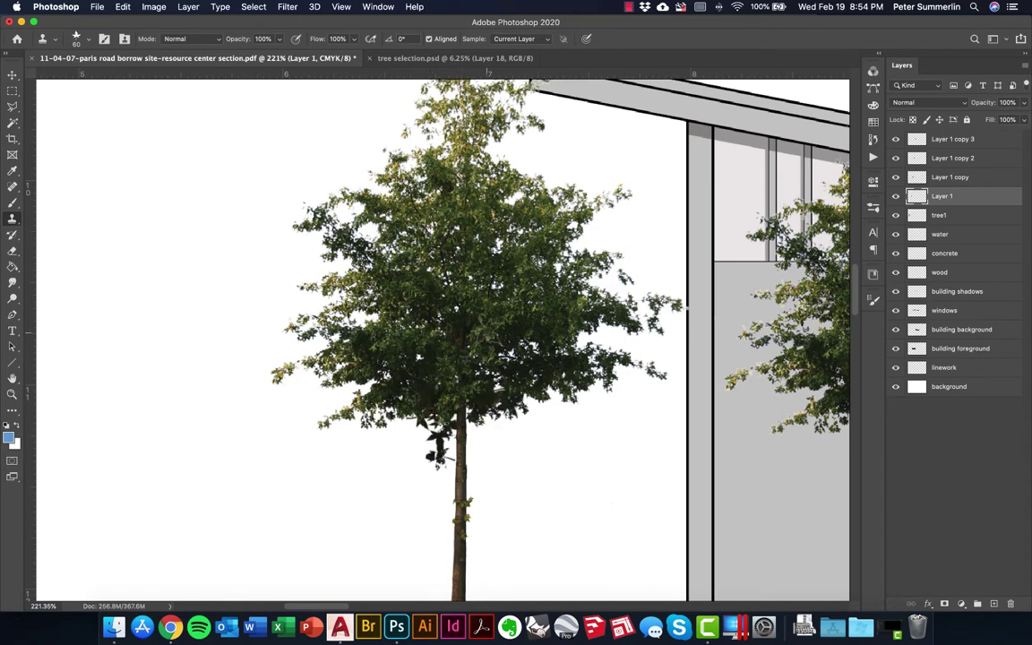
left_click_drag(410, 294, 418, 295)
mouse_move(465, 325)
left_mouse_down()
mouse_move(509, 325)
mouse_move(513, 437)
mouse_move(547, 417)
mouse_move(502, 429)
left_mouse_up()
mouse_move(408, 359)
left_mouse_down()
mouse_move(439, 382)
mouse_move(432, 392)
left_mouse_up()
mouse_move(363, 367)
left_mouse_down()
mouse_move(345, 376)
mouse_move(366, 355)
mouse_move(300, 377)
mouse_move(318, 386)
mouse_move(385, 339)
mouse_move(449, 370)
mouse_move(341, 351)
mouse_move(309, 376)
mouse_move(269, 369)
mouse_move(347, 348)
left_mouse_up()
Clone light foliage into both sides of the tree's upper crown with the leaf brush at size 35.
scroll(443, 192, "up", 4)
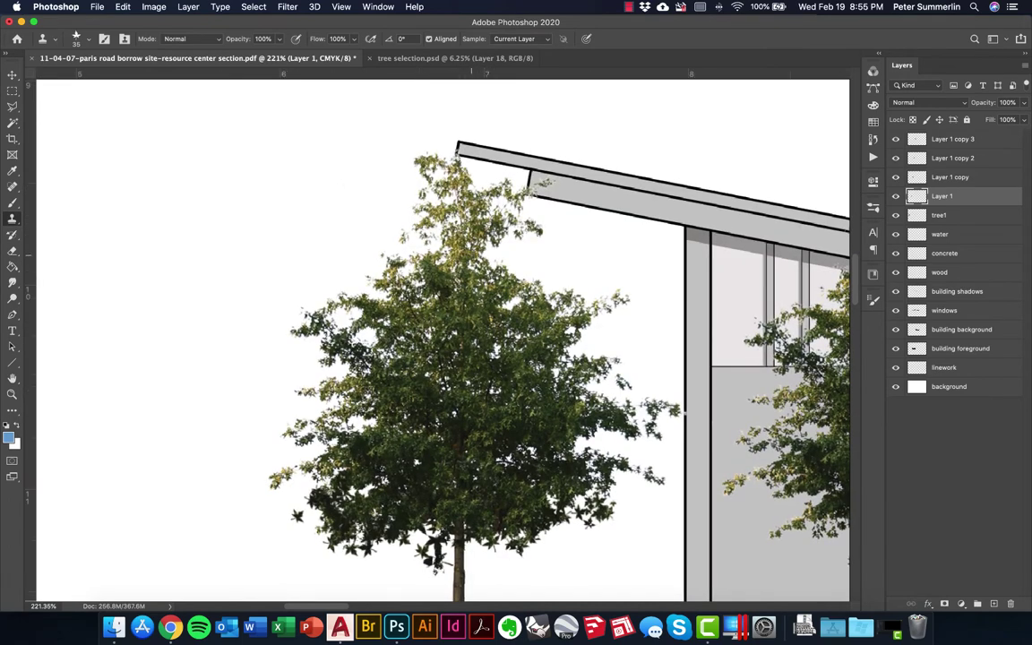
left_click_drag(472, 219, 555, 251)
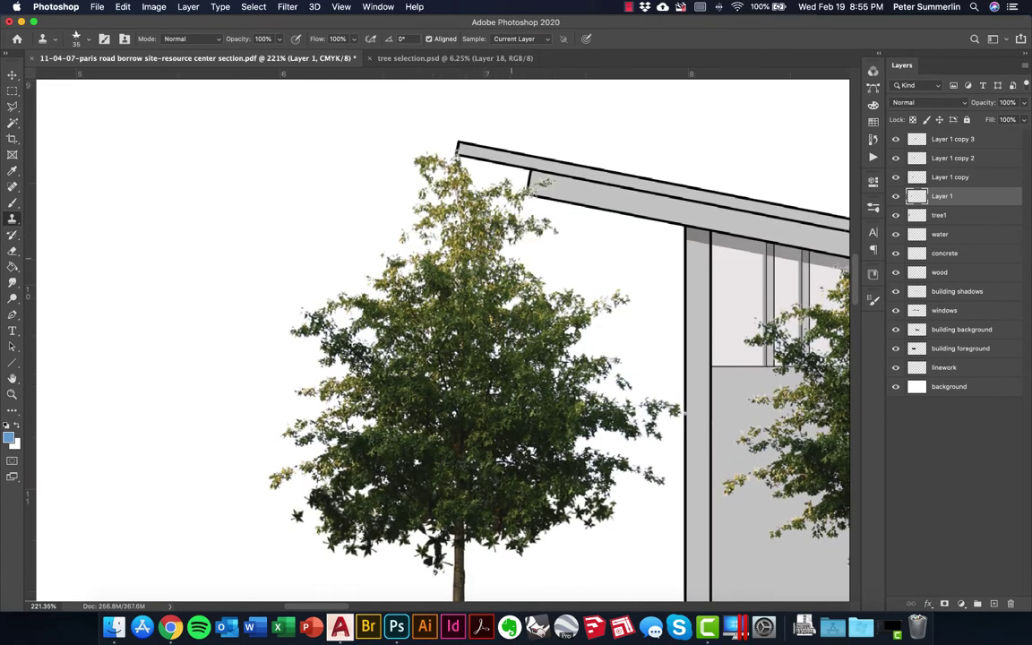
mouse_move(446, 233)
left_mouse_down()
mouse_move(466, 228)
mouse_move(475, 242)
mouse_move(363, 215)
left_mouse_up()
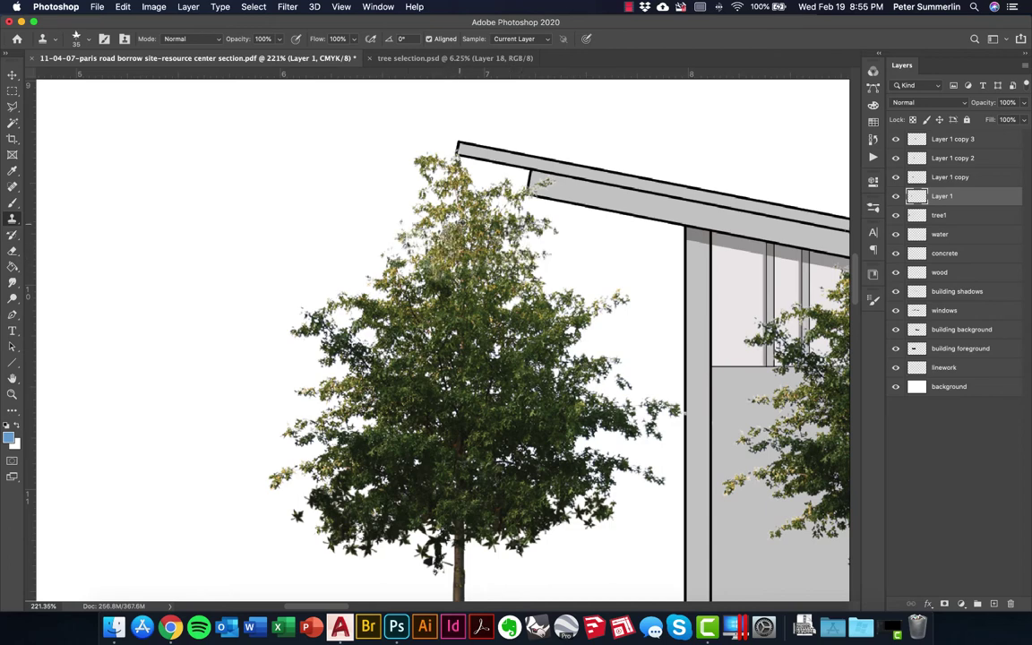
left_click_drag(448, 219, 465, 198)
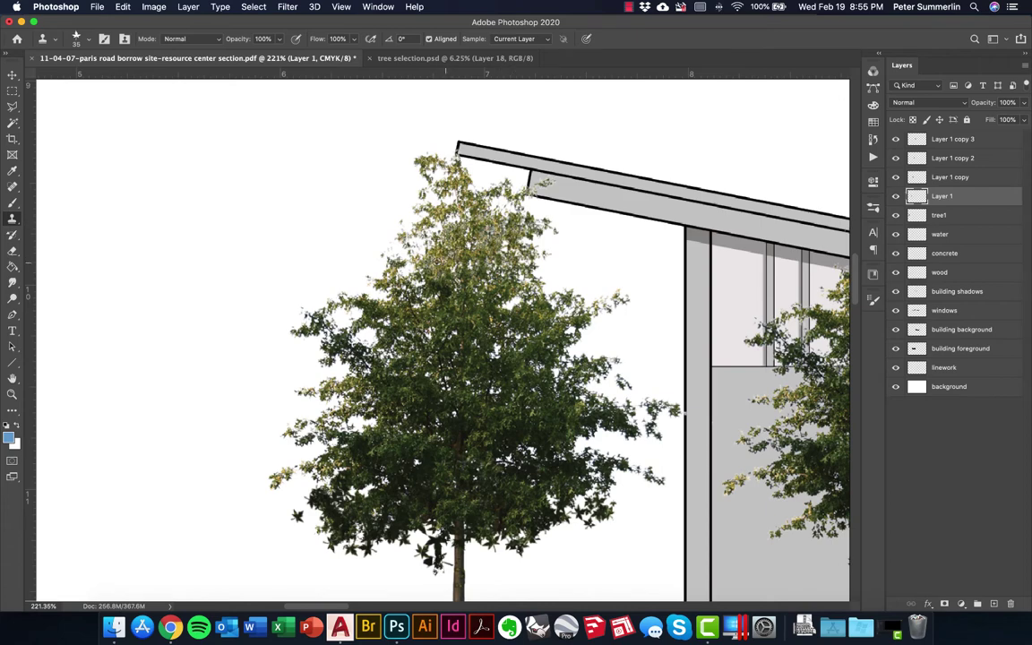
mouse_move(395, 235)
left_mouse_down()
mouse_move(339, 202)
mouse_move(429, 240)
left_mouse_up()
Copy the large bright green tree from tree selection.psd and paste it into the section beneath the linework, behind the building.
key("super+minus")
key("super+minus")
key("super+minus")
key("super+minus")
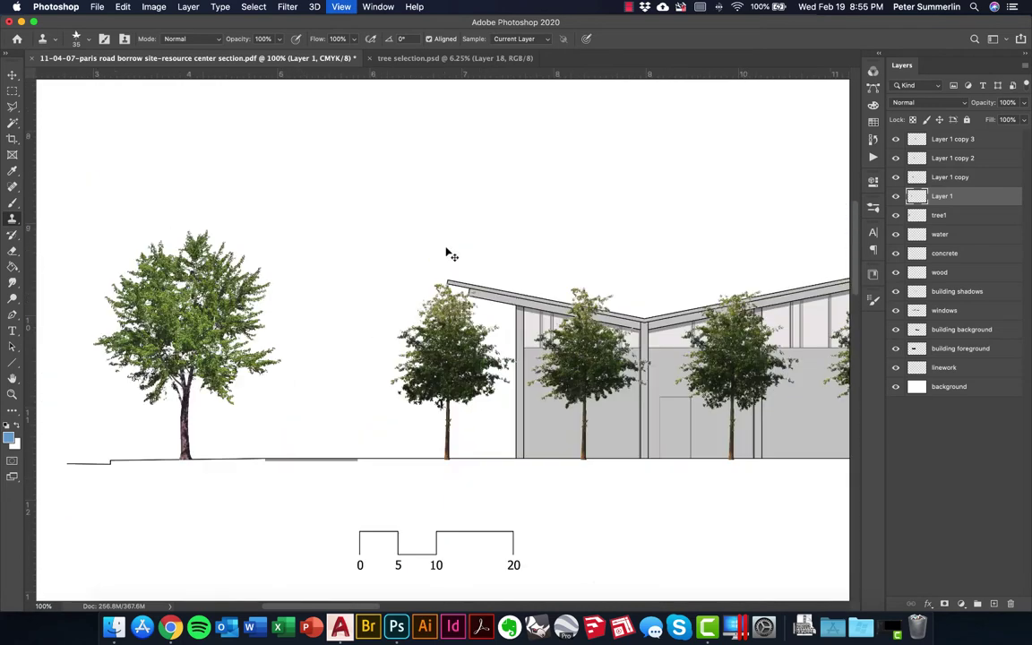
scroll(468, 247, "right", 6)
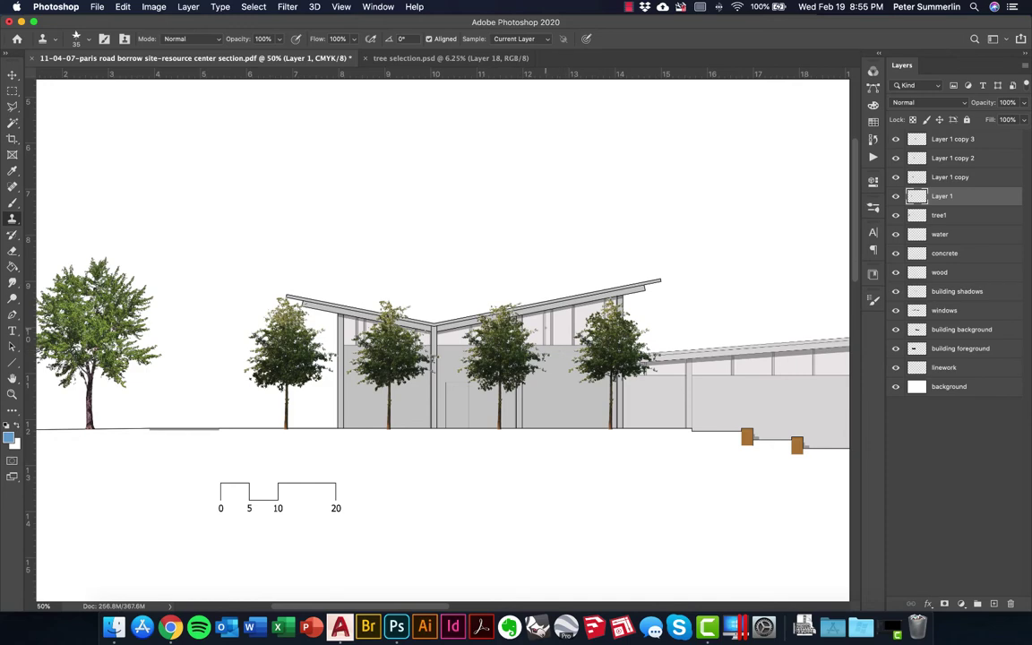
key("ctrl+Tab")
key("super+c")
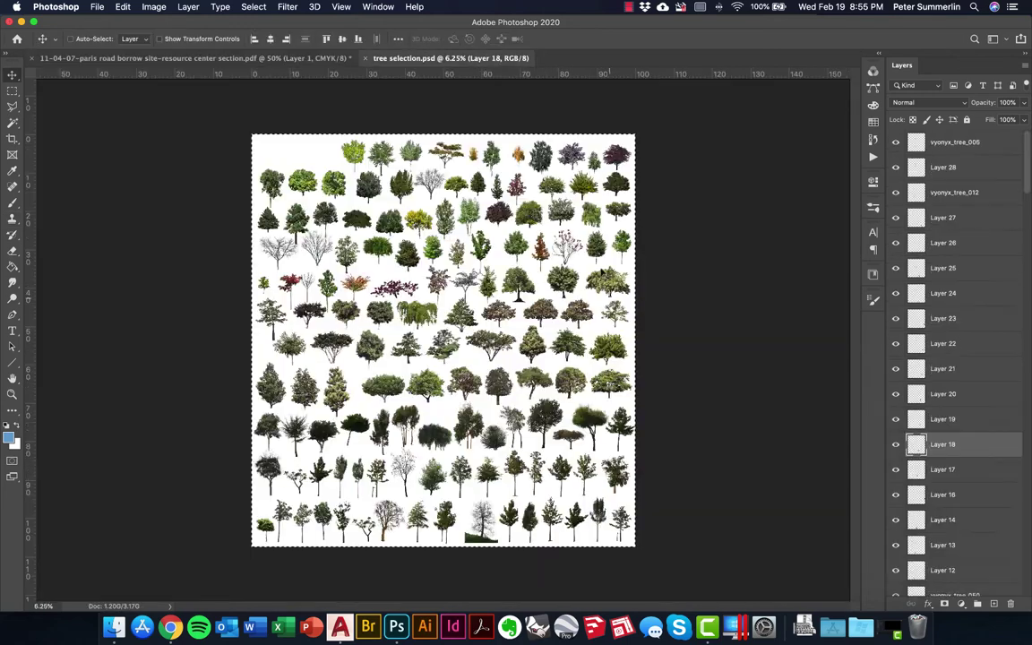
key("ctrl+Tab")
key("super+v")
Copy a bare tree from tree selection.psd and place it on the ground line just past the building's right end.
key("ctrl+Tab")
key("super+c")
key("ctrl+Tab")
key("super+v")
scroll(491, 336, "right", 10)
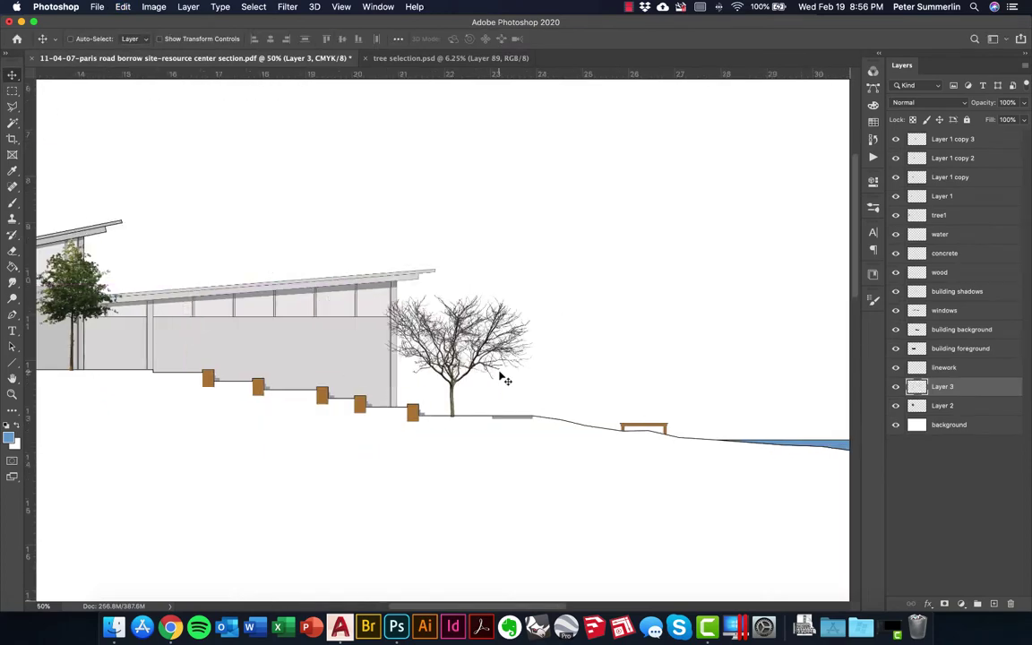
Copy a second bare tree from tree selection.psd and stand it on the ground line just before the bench.
key("ctrl+Tab")
right_click(318, 249)
left_click(346, 260)
key("super+c")
key("ctrl+Tab")
key("super+v")
left_click_drag(582, 345, 578, 398)
scroll(578, 398, "down", 3)
Copy a large dark green tree from tree selection.psd and paste it behind the building's lower wing.
key("ctrl+Tab")
key("super+c")
key("ctrl+Tab")
key("super+v")
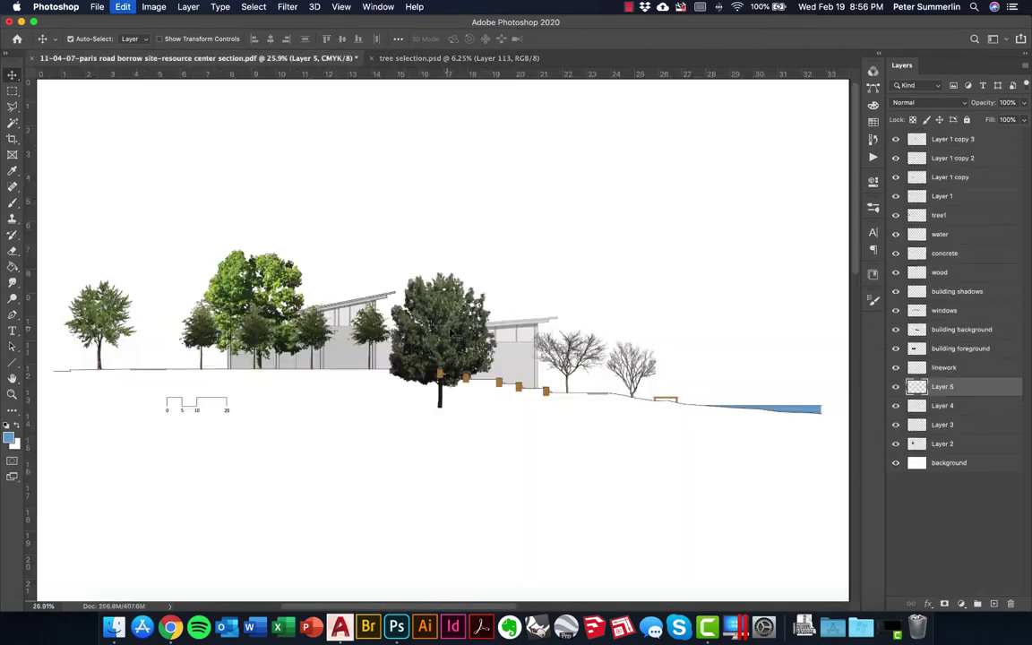
key("Return")
Paste a broad tree from tree selection.psd, scale it and place it on the ground line between the leftmost tree and the building.
key("ctrl+Tab")
key("super+c")
key("ctrl+Tab")
key("super+v")
left_click_drag(230, 277, 323, 215)
key("Return")
left_click_drag(177, 291, 192, 291)
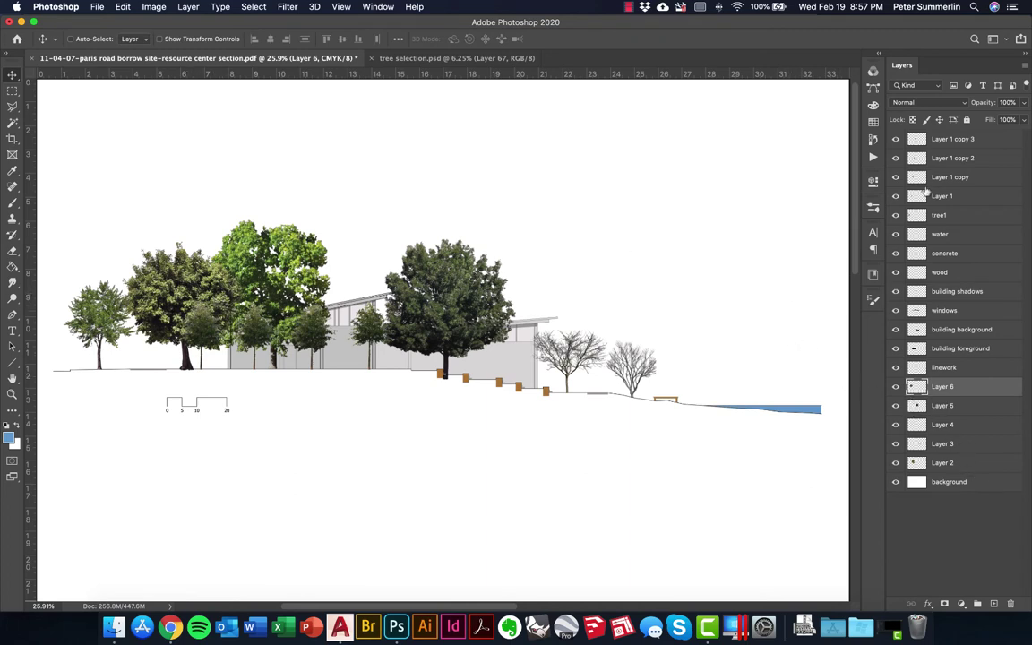
Set the opacity of the bright green tree's layer, Layer 2, to 40%.
left_click(952, 369)
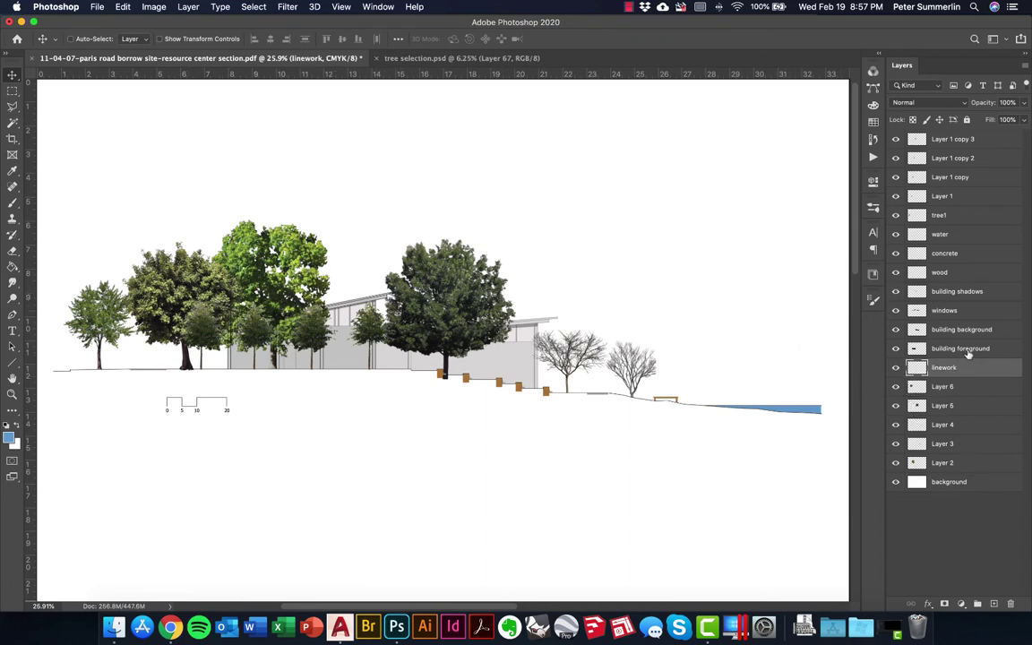
left_click(972, 348)
left_click(968, 329)
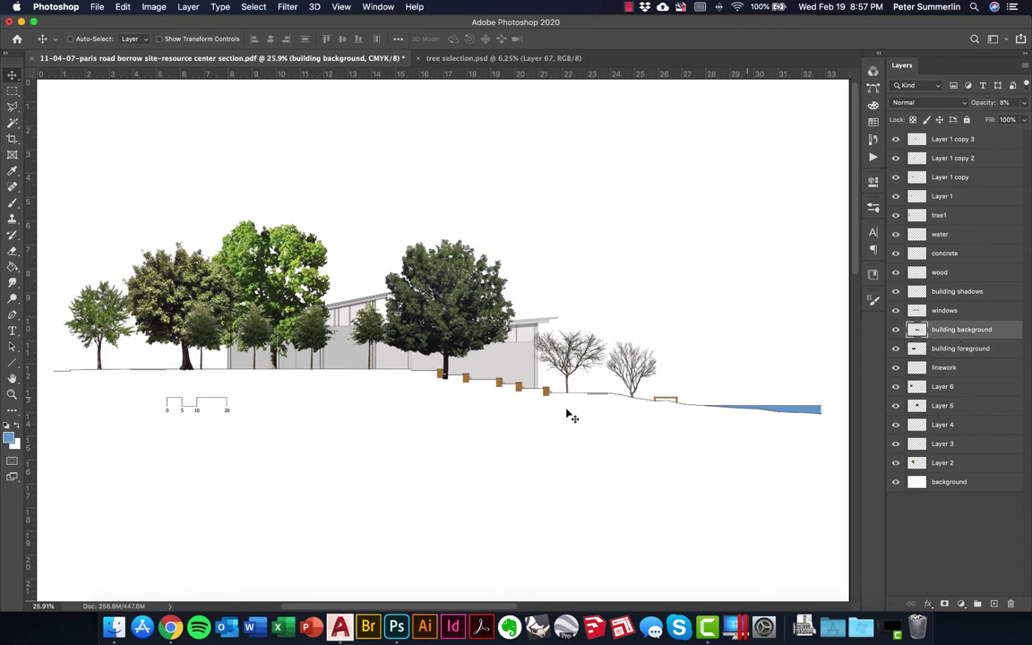
left_click(955, 463)
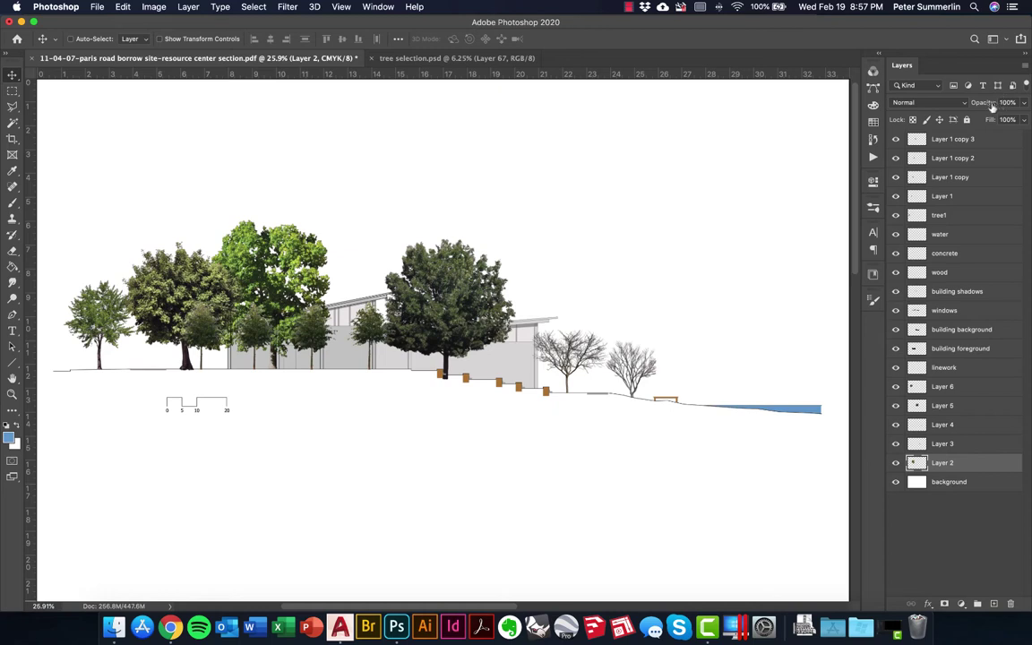
left_click_drag(1005, 102, 952, 105)
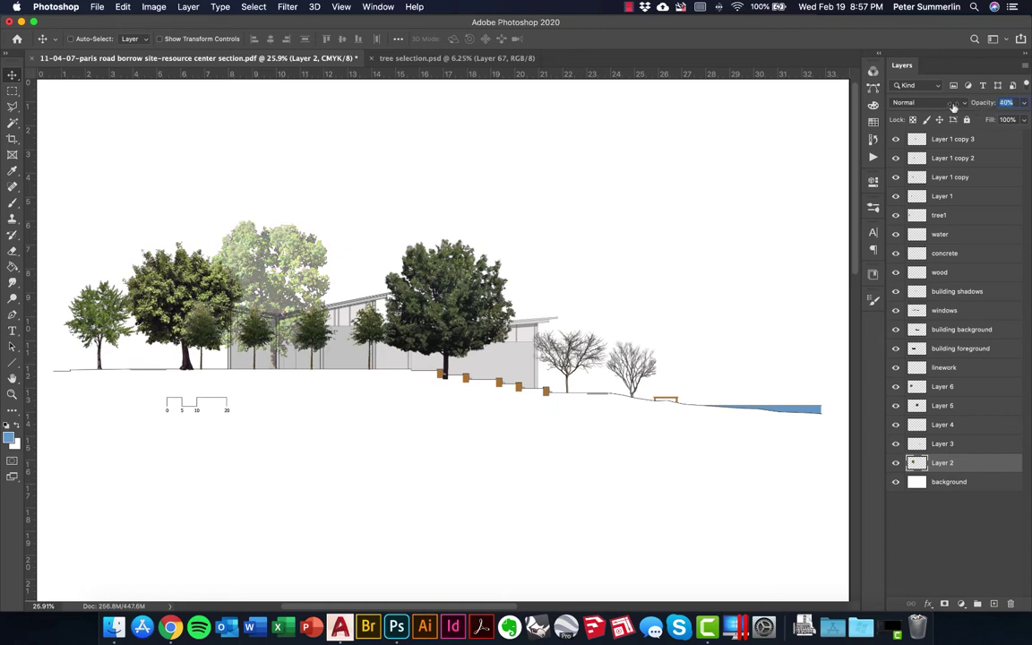
Fade the large background trees on Layer 5 and Layer 6, setting Layer 6's opacity to 14%.
left_click(955, 443)
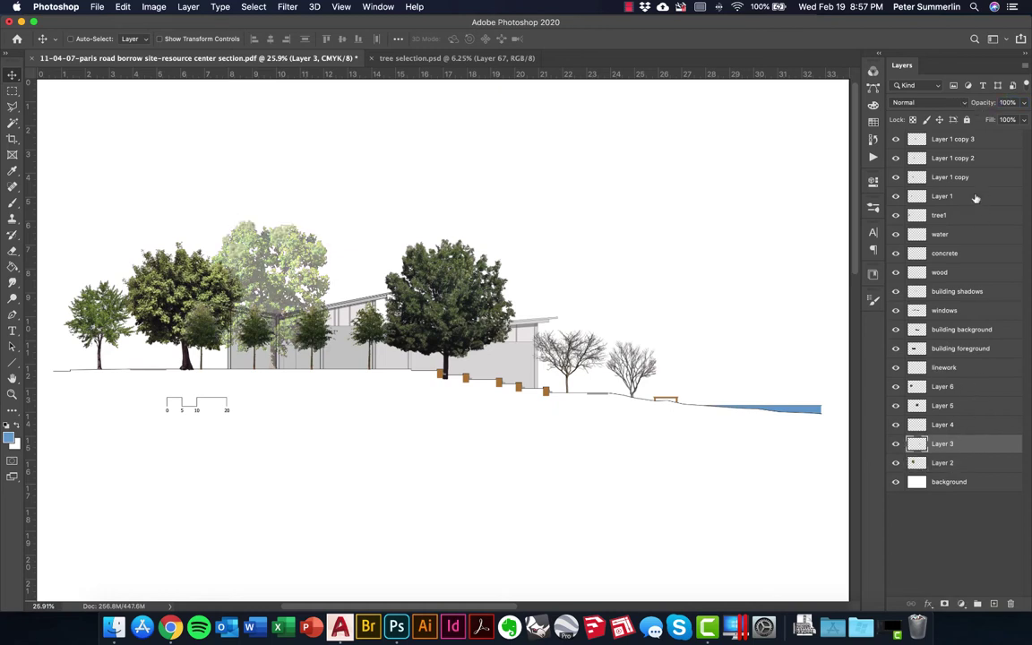
left_click_drag(986, 102, 925, 120)
left_click(942, 405)
left_click(942, 386)
type("14")
key("Return")
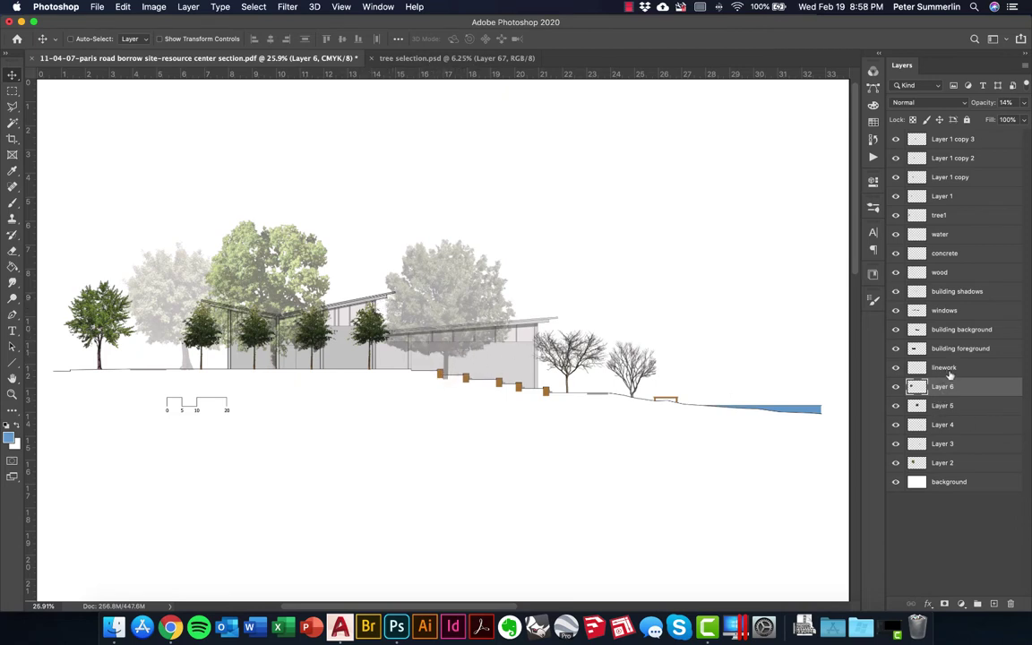
Load the combined outlines of the building foreground, building background and linework layers as one selection.
left_click(950, 333)
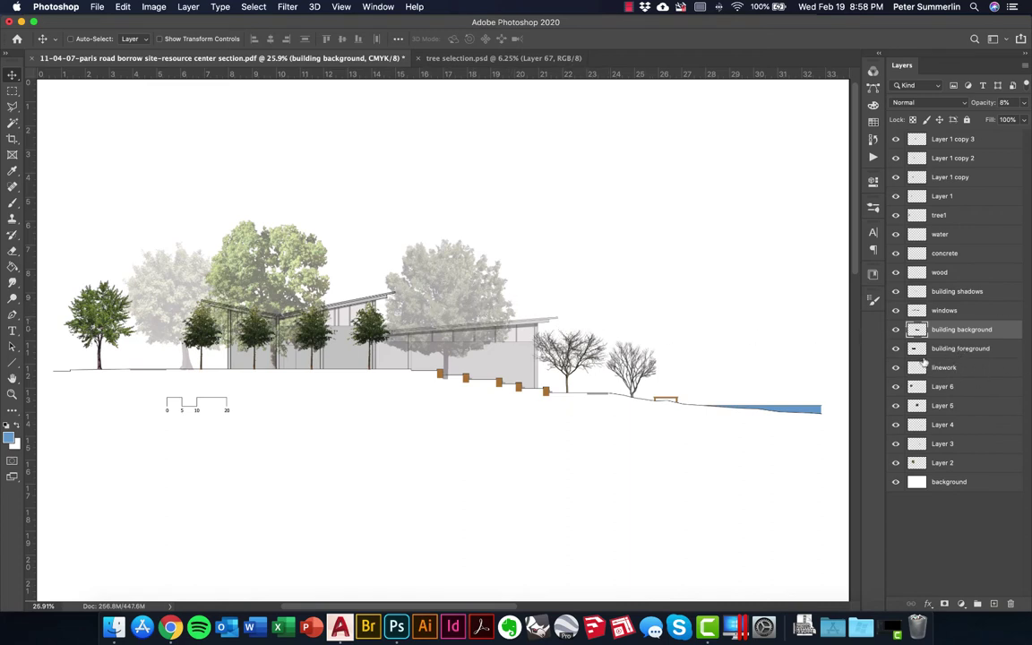
key("super")
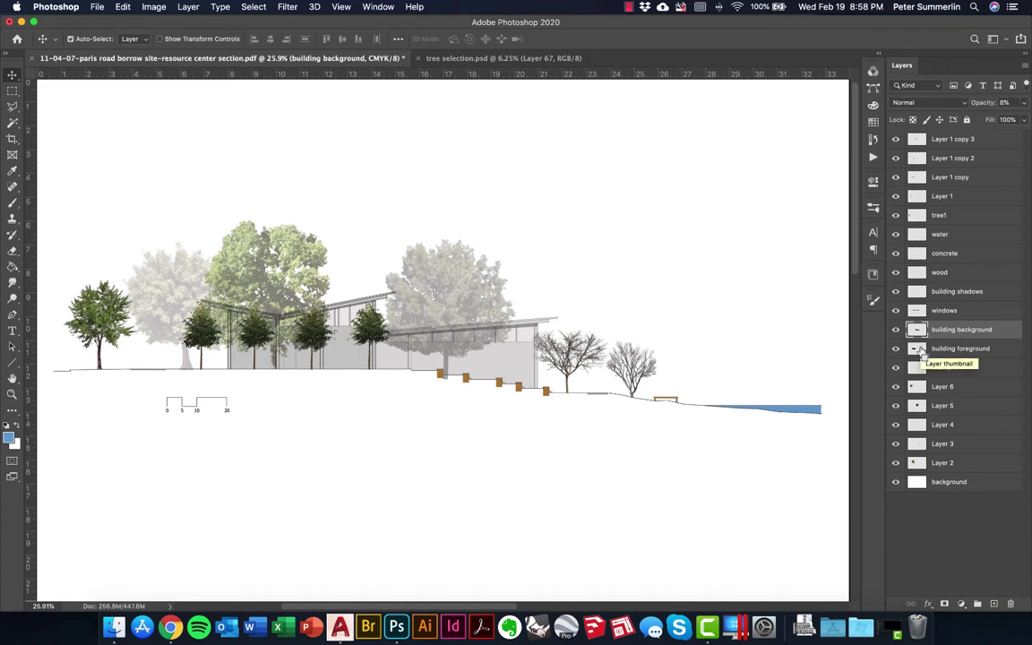
left_click(917, 349, "super")
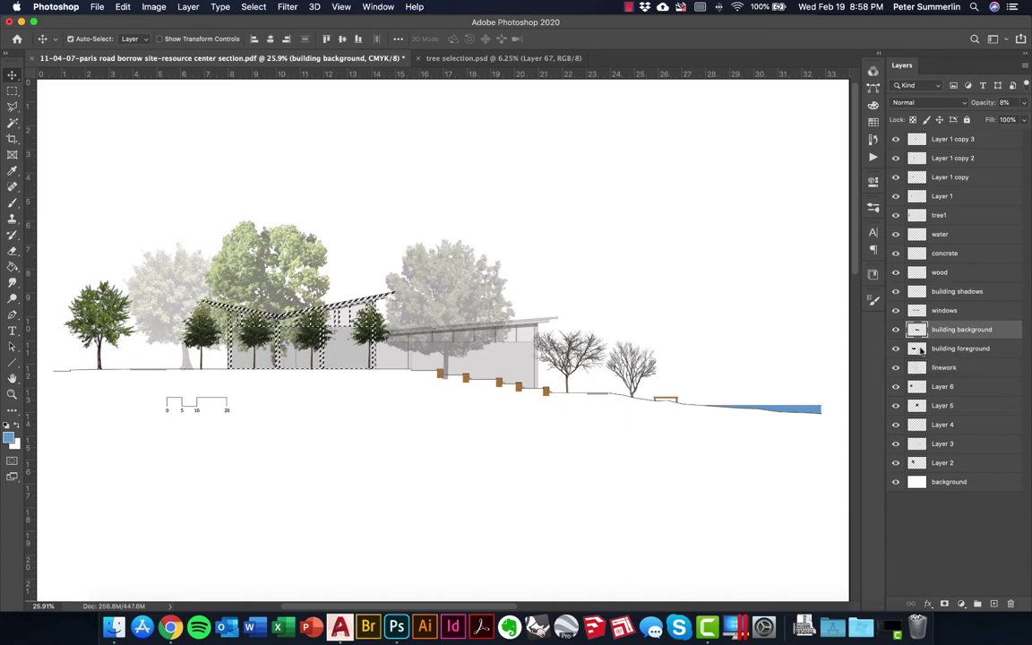
left_click(917, 332, "shift+super")
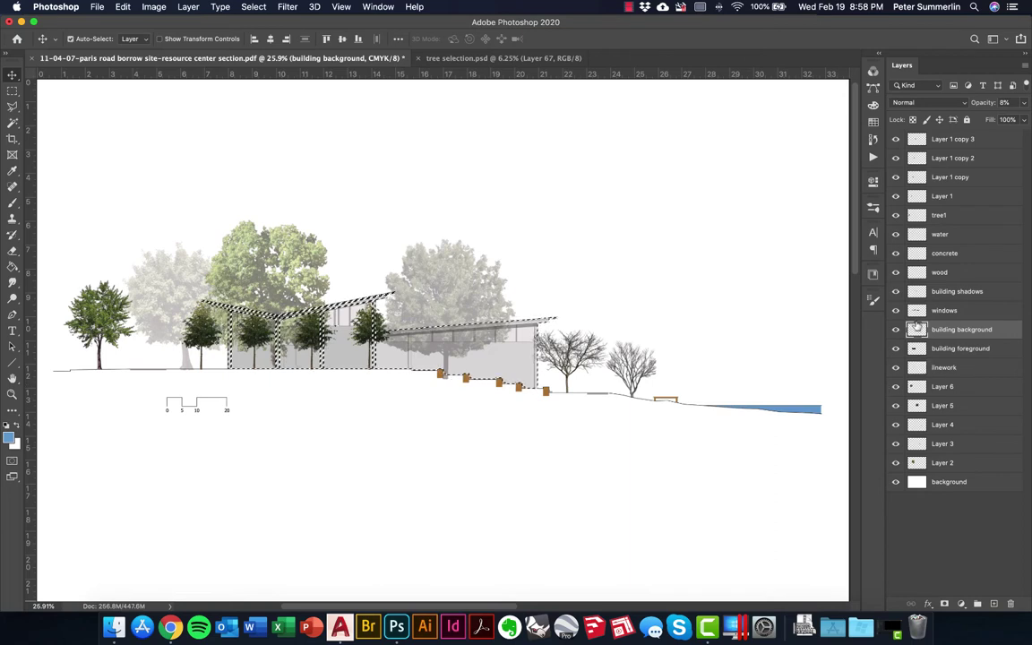
left_click(918, 369, "super")
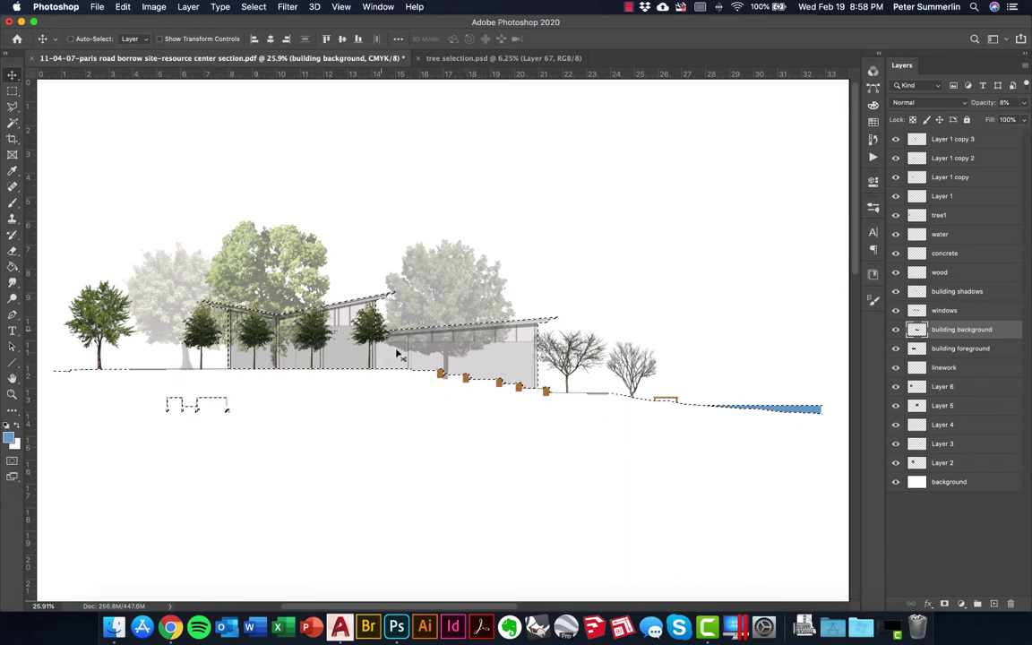
Create a new layer named whiteout directly above Layer 6 and fill the building selection on it with white.
left_click(961, 387)
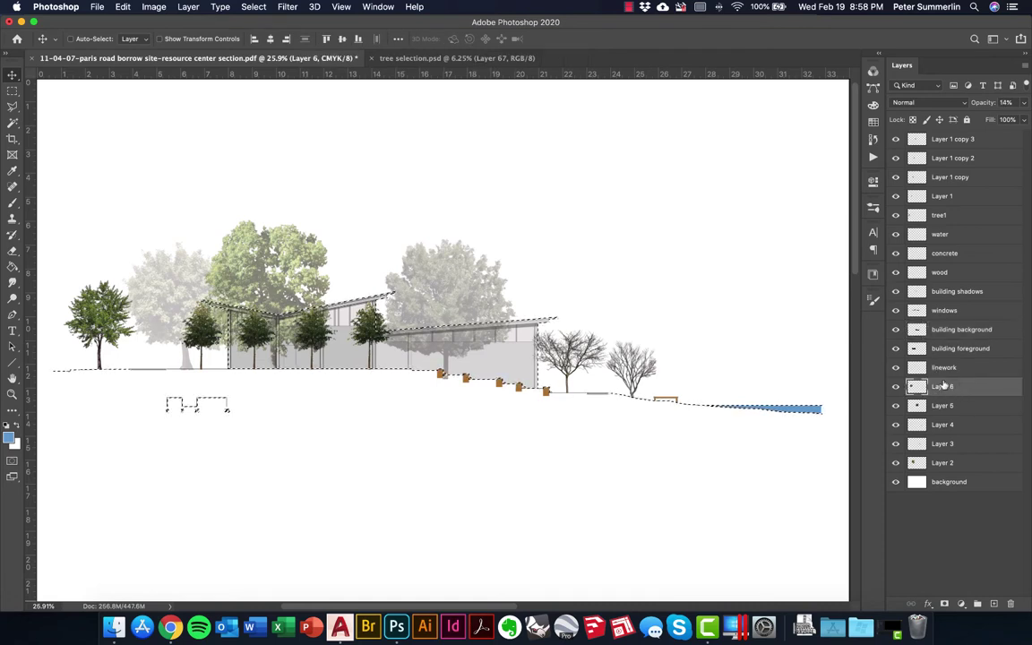
left_click(994, 603)
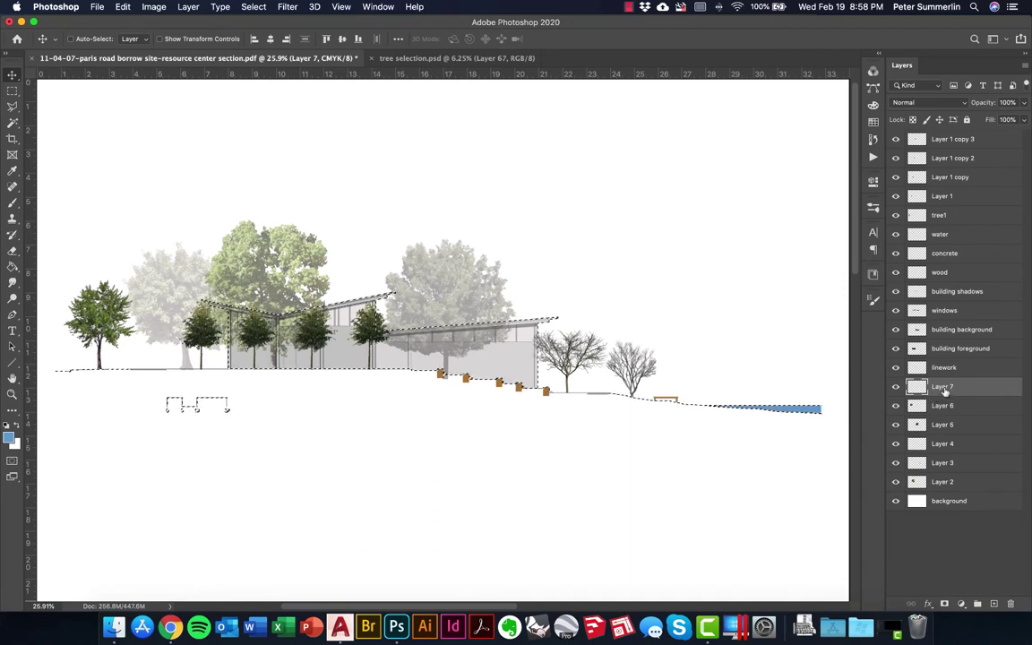
type("whiteout")
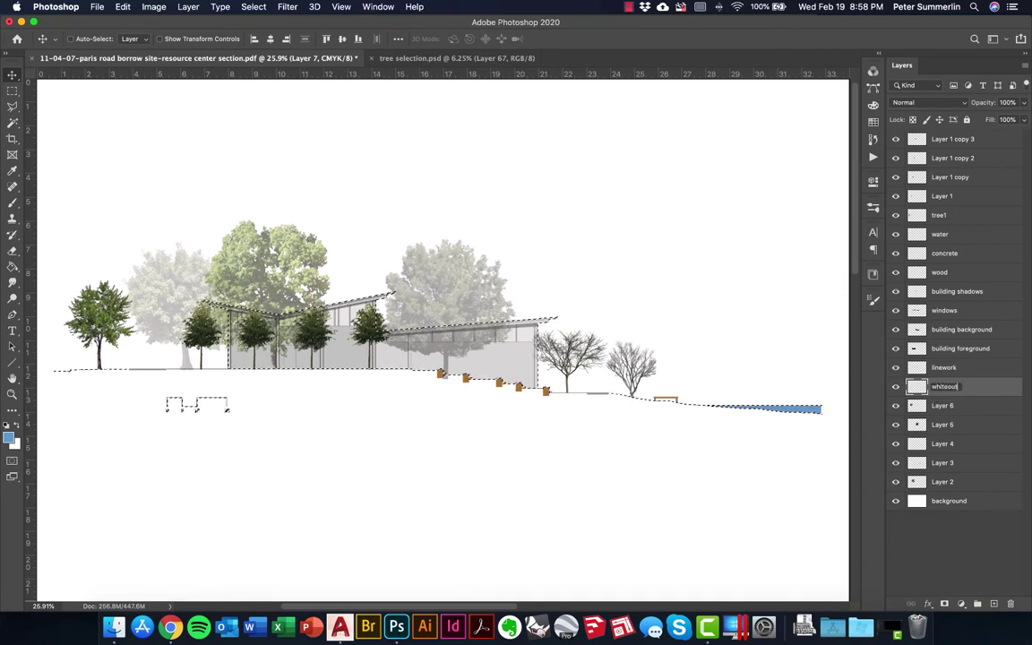
key("Return")
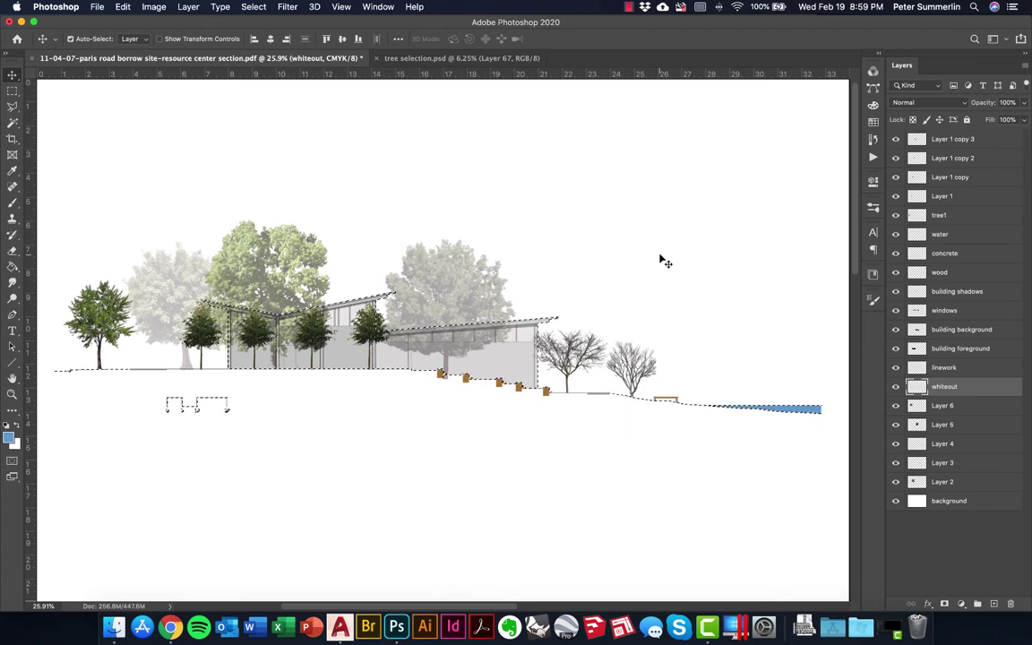
key("super")
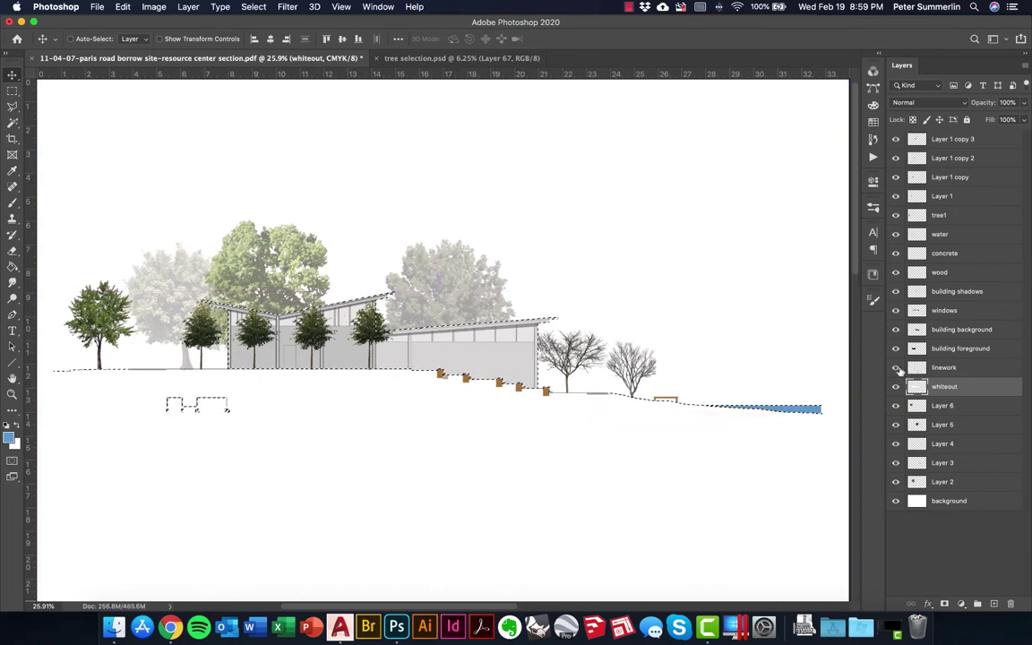
Hide the linework, building, windows and building shadows layers, clear the selection, and compare the drawing with the whiteout layer off and on.
left_click_drag(899, 370, 896, 310)
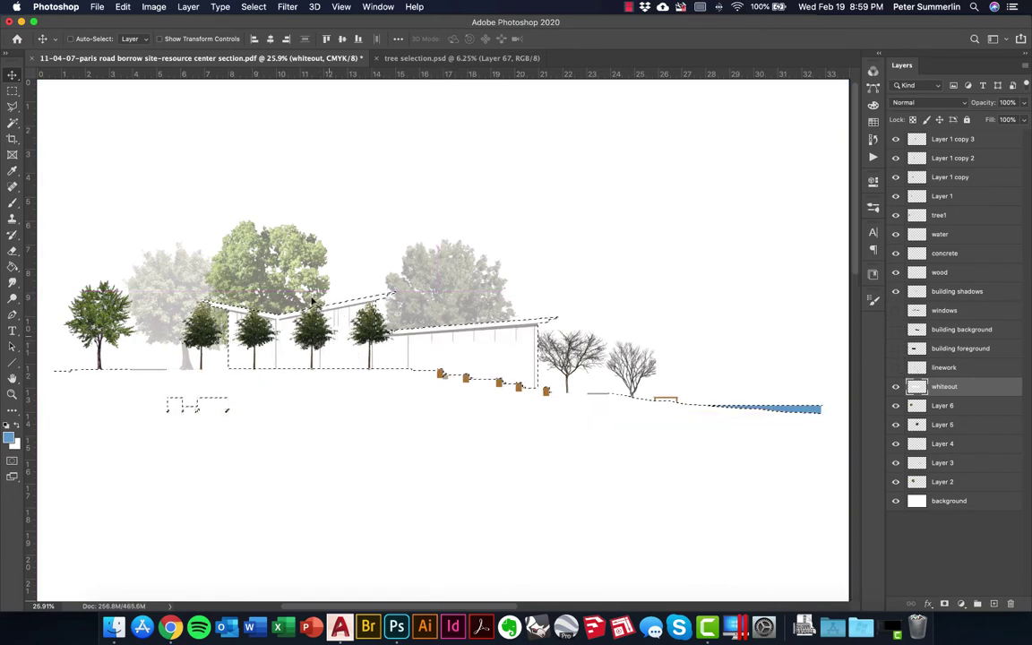
left_click(896, 292)
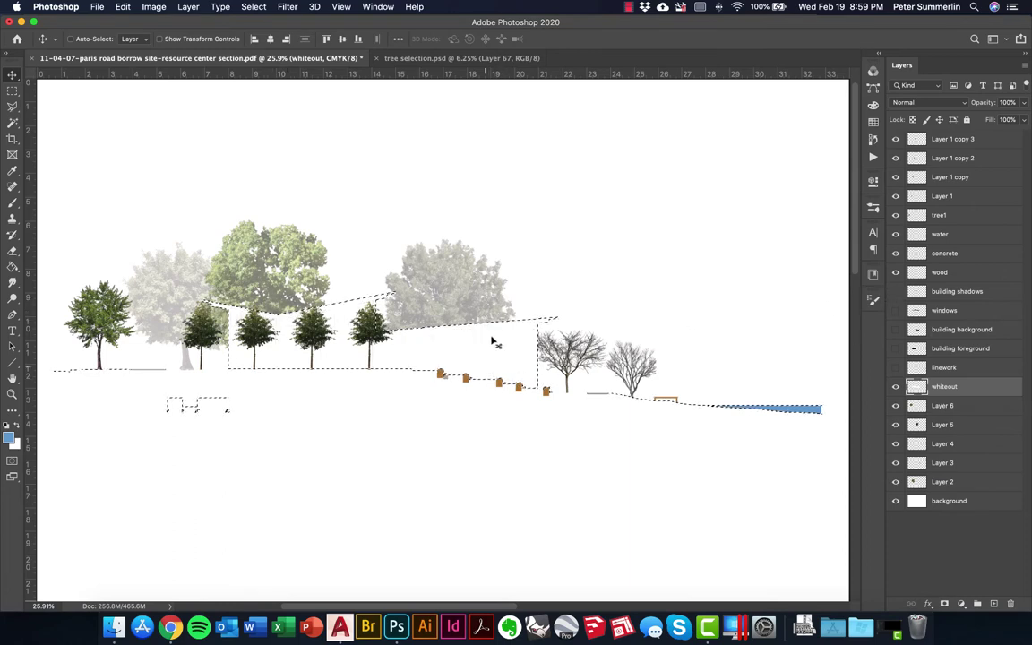
key("super+d")
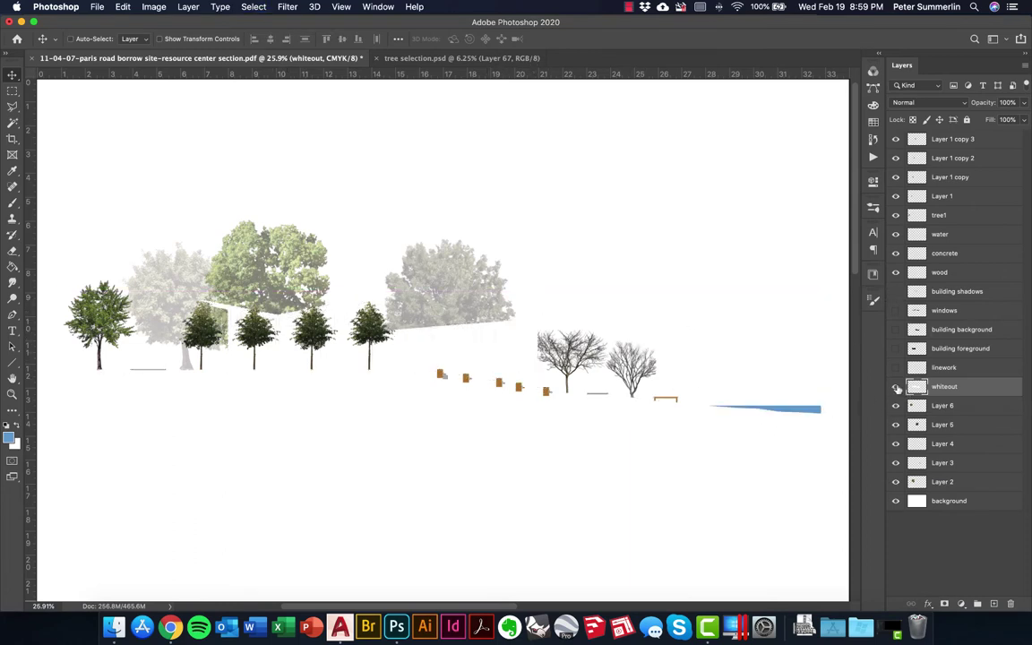
left_click(897, 387)
left_click(897, 387)
left_click(896, 388)
left_click(897, 387)
Show the linework, building foreground, building background, windows and building shadows layers again.
left_click(896, 367)
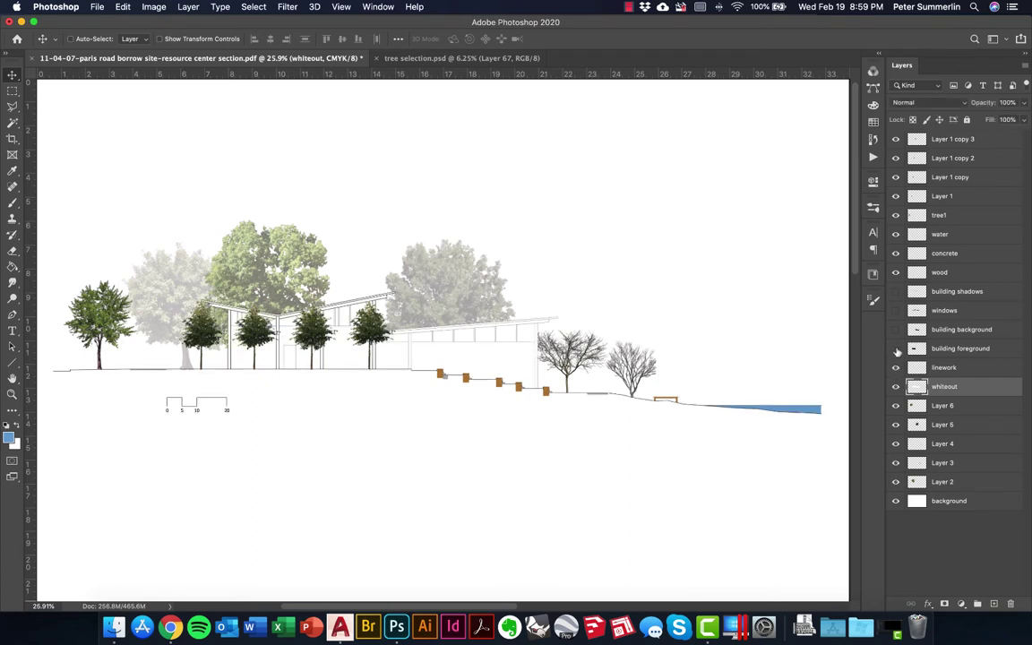
left_click(897, 350)
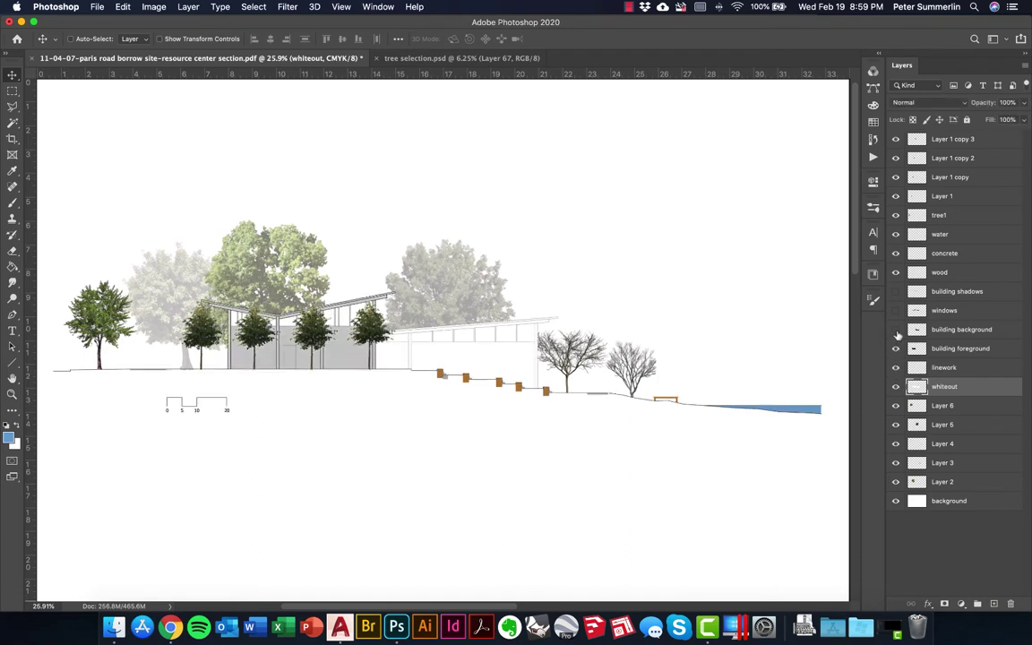
left_click(896, 330)
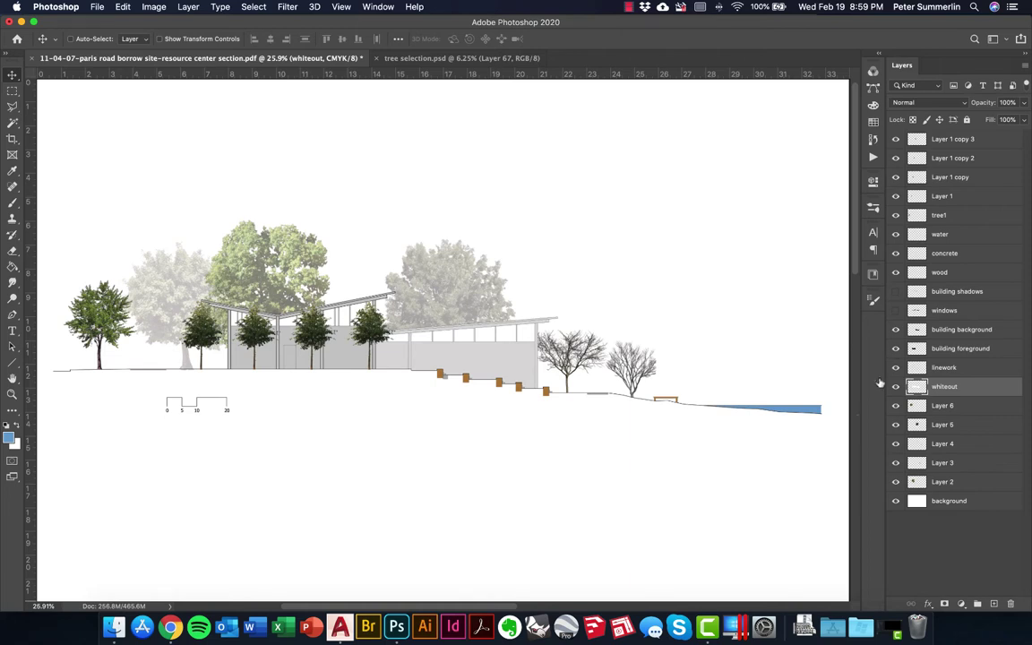
left_click(896, 310)
left_click(896, 292)
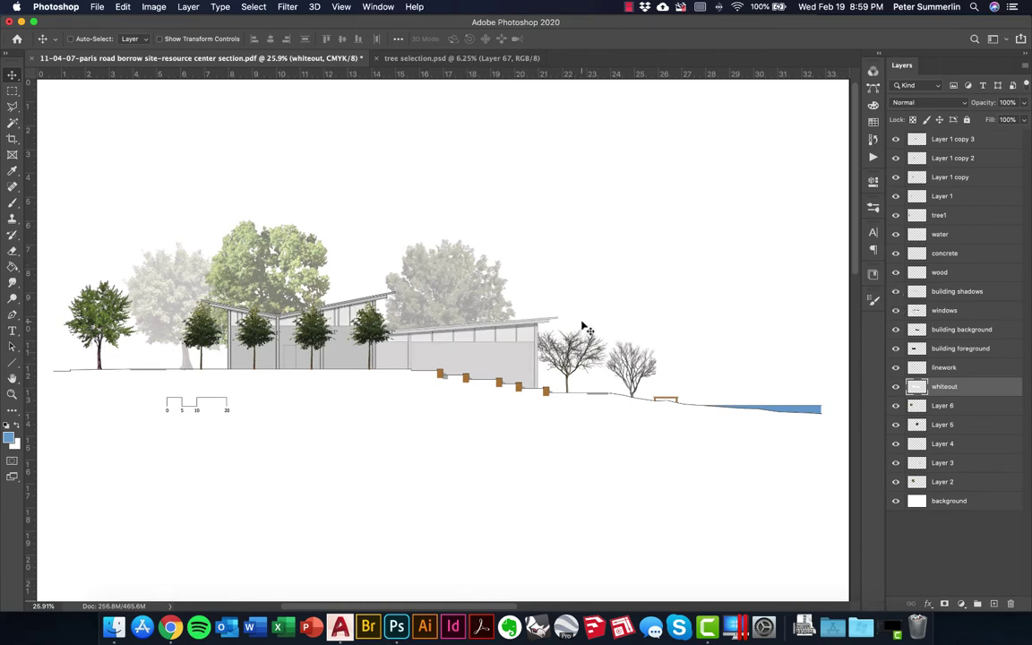
Scale the faded background tree on Layer 5 to about 107% and shift it right toward the end of the building's lower wing.
right_click(471, 287)
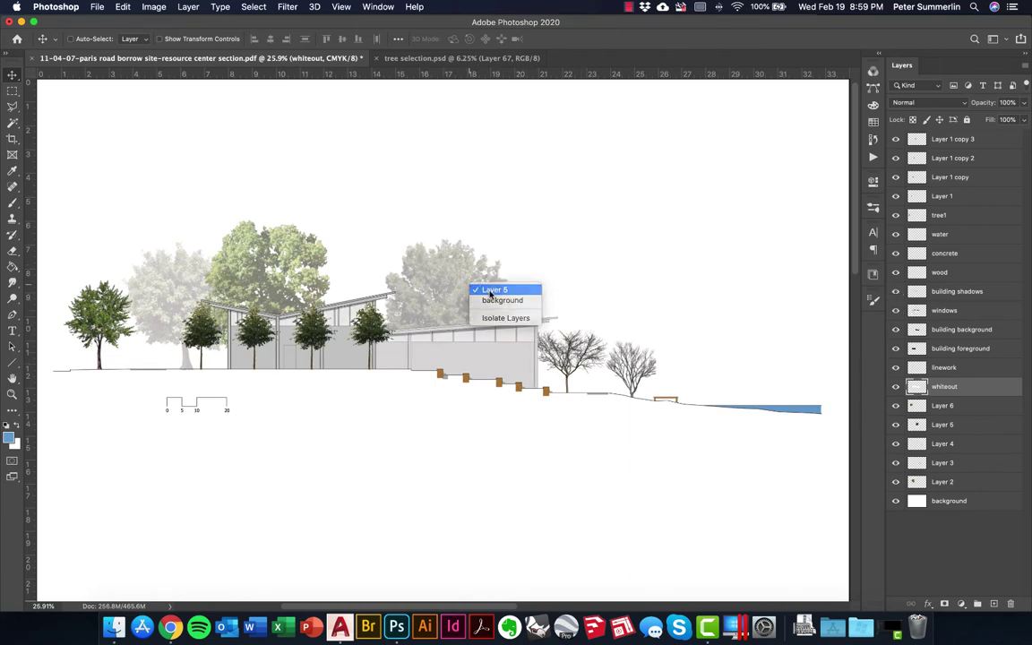
left_click(493, 290)
key("ctrl+t")
left_click_drag(515, 239, 524, 229)
left_click_drag(489, 281, 542, 283)
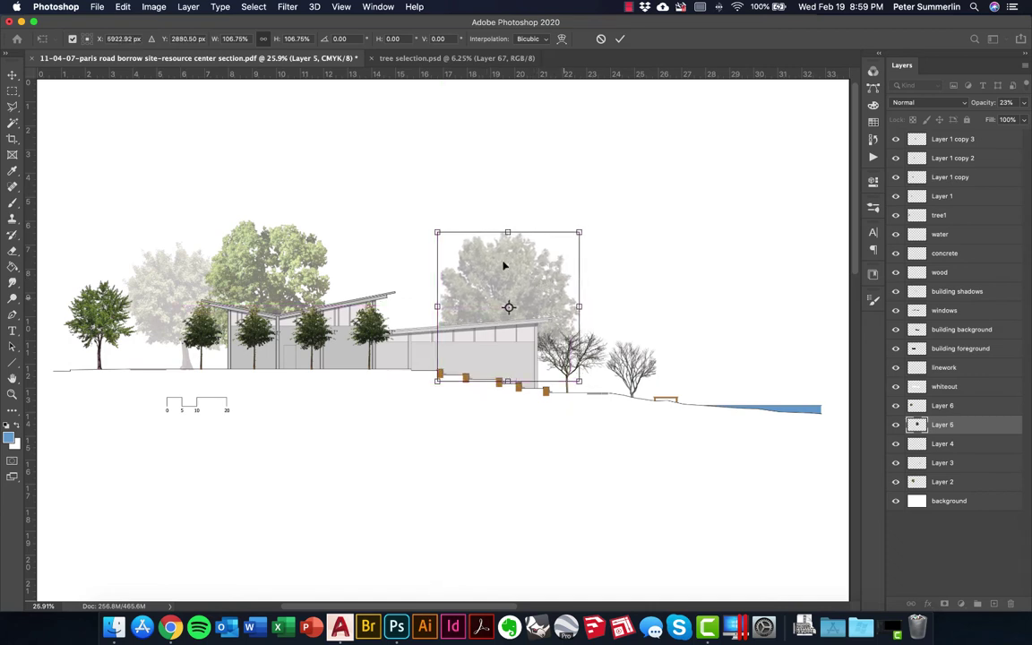
key("Return")
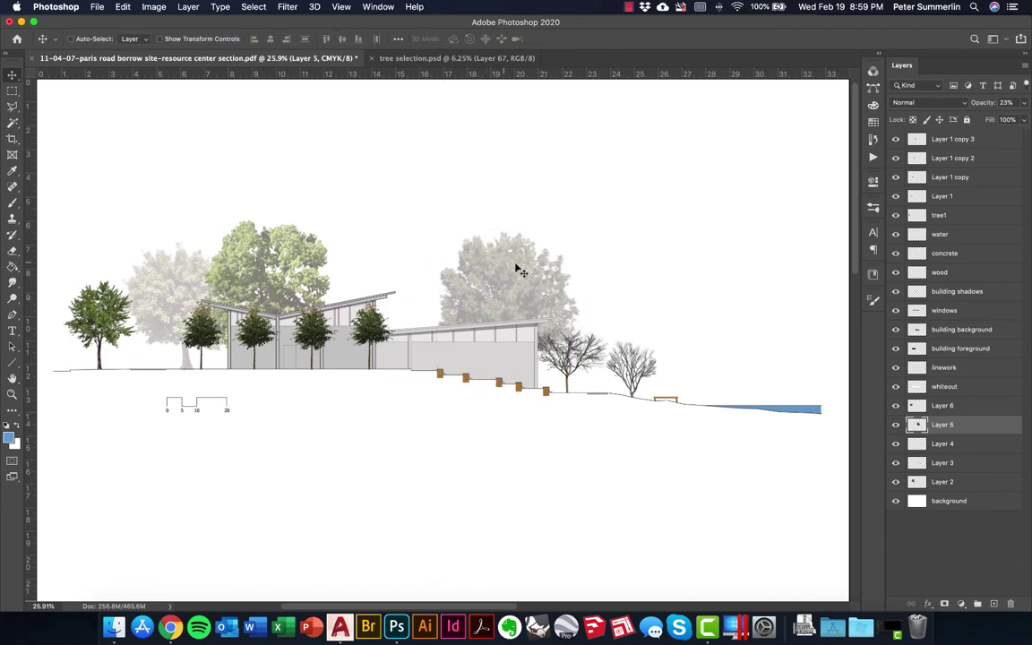
right_click(263, 261)
left_click(287, 263)
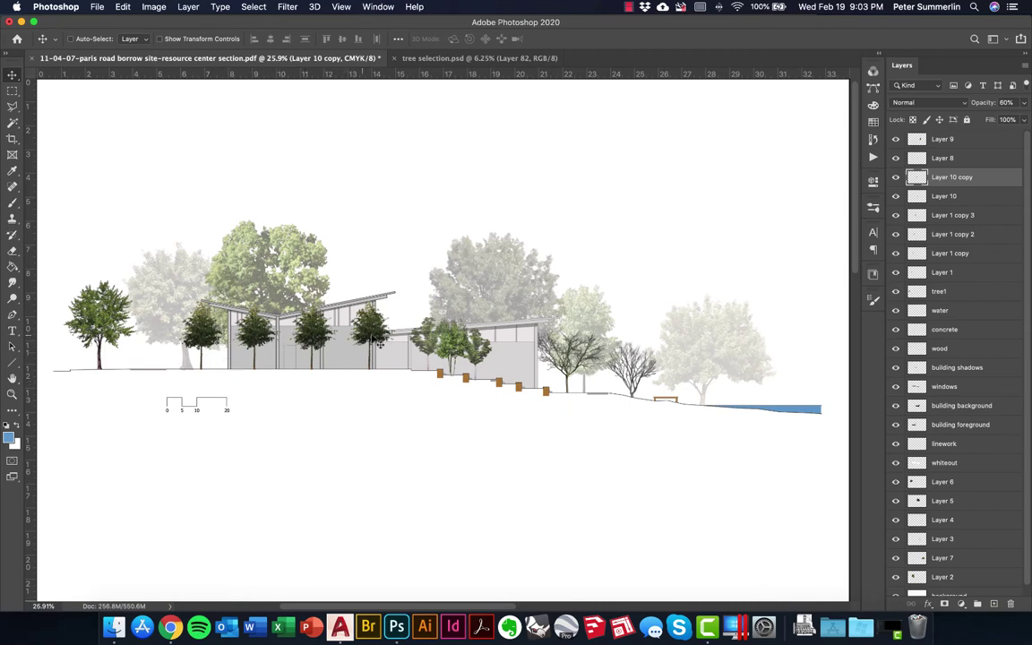
Merge Layer 1, Layer 1 copy, Layer 1 copy 2 and Layer 1 copy 3 into a single foreground tree layer.
left_click(946, 273)
left_click(952, 215, "shift")
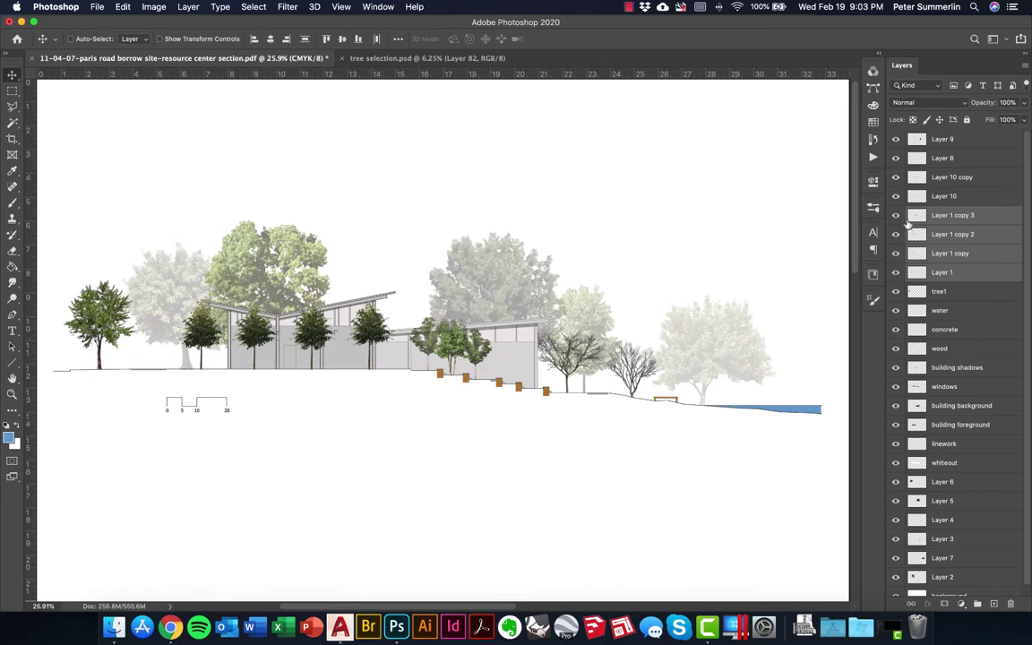
right_click(967, 221)
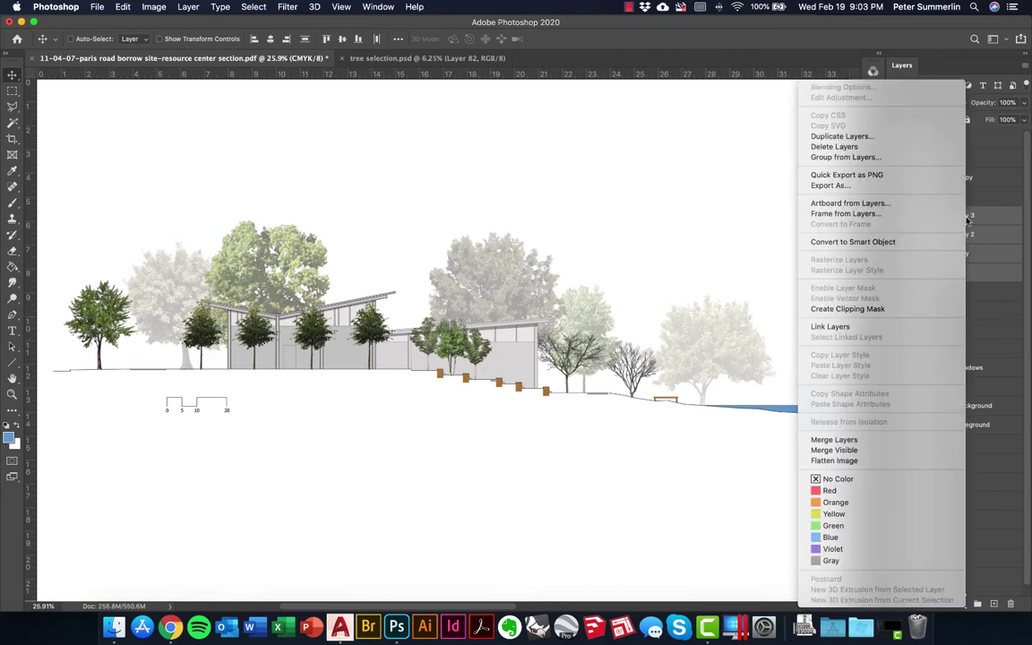
left_click(837, 440)
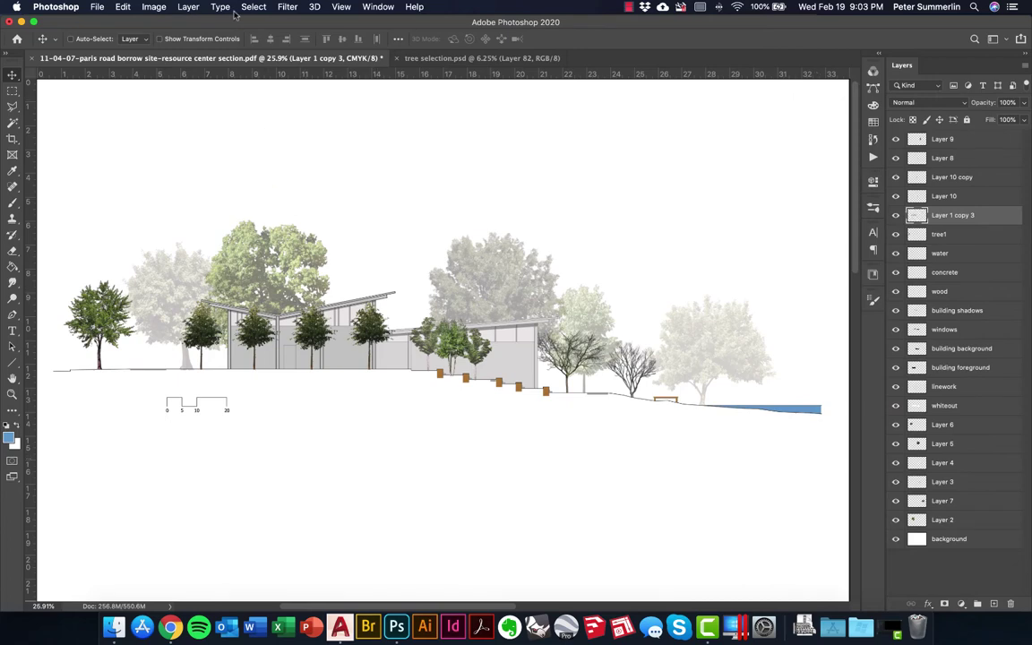
Open the image adjustment commands for the merged foreground tree layer.
left_click(193, 7)
mouse_move(154, 6)
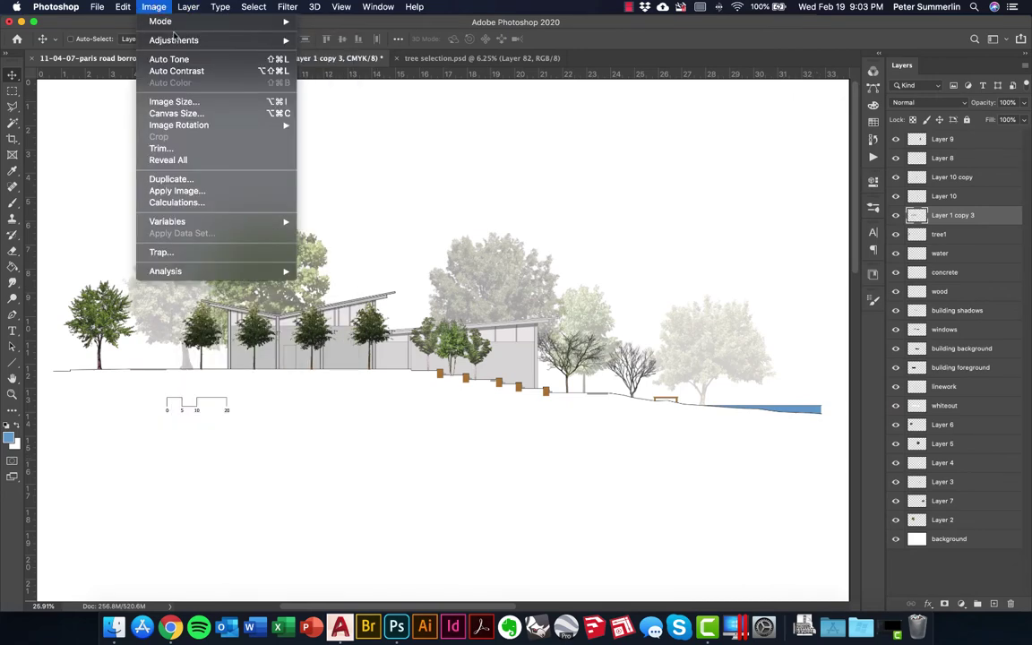
mouse_move(174, 41)
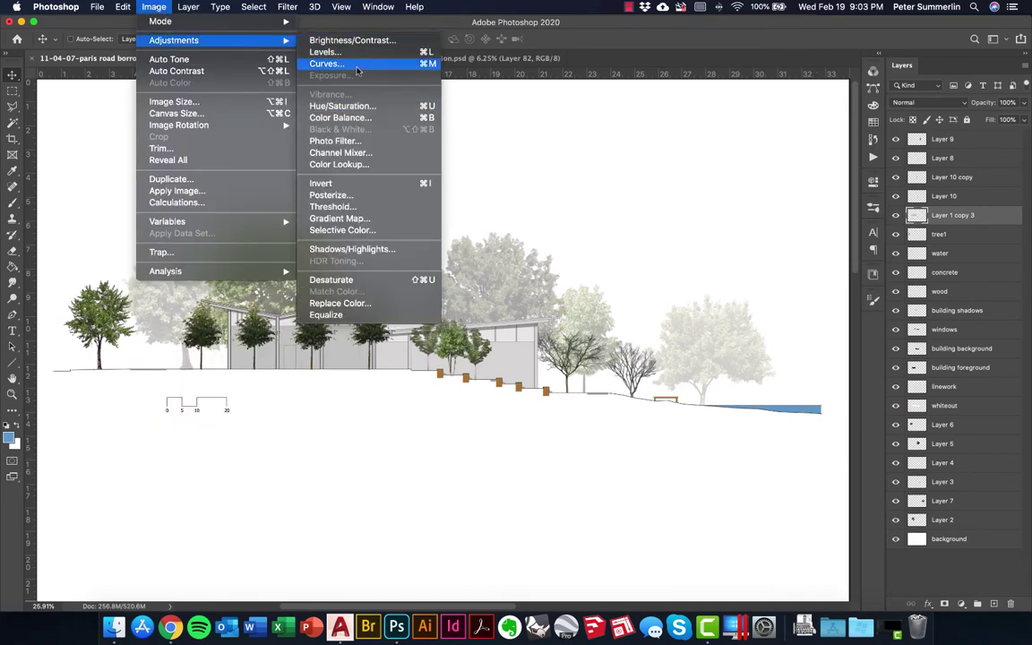
left_click(325, 63)
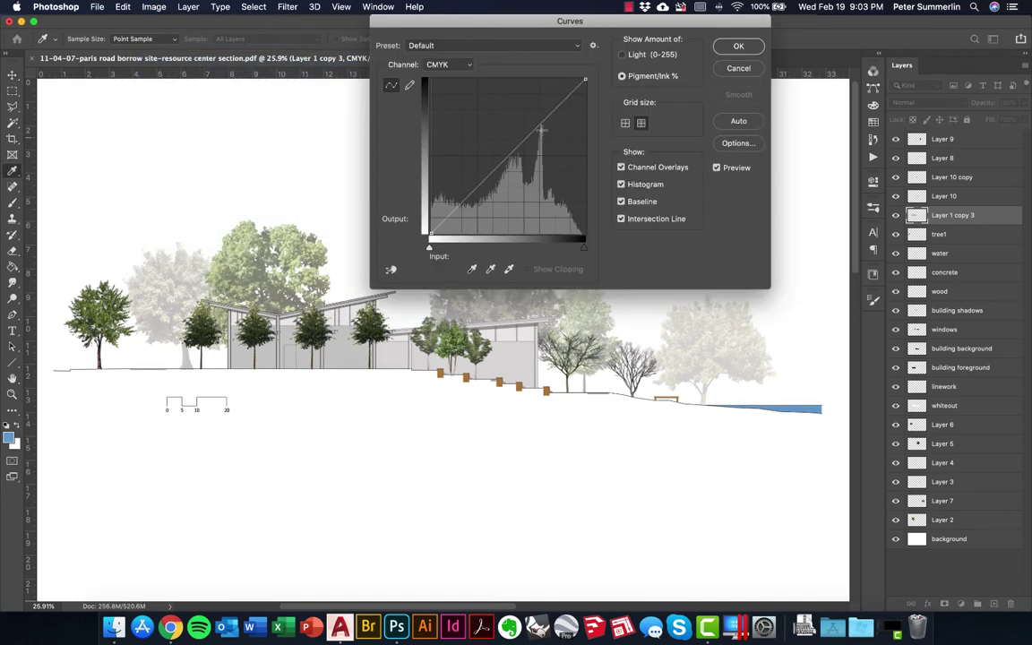
key("Escape")
Apply Levels to the row of building trees on Layer 1 copy 3, with midtones at 1.34 and the white input level at 197.
left_click(154, 7)
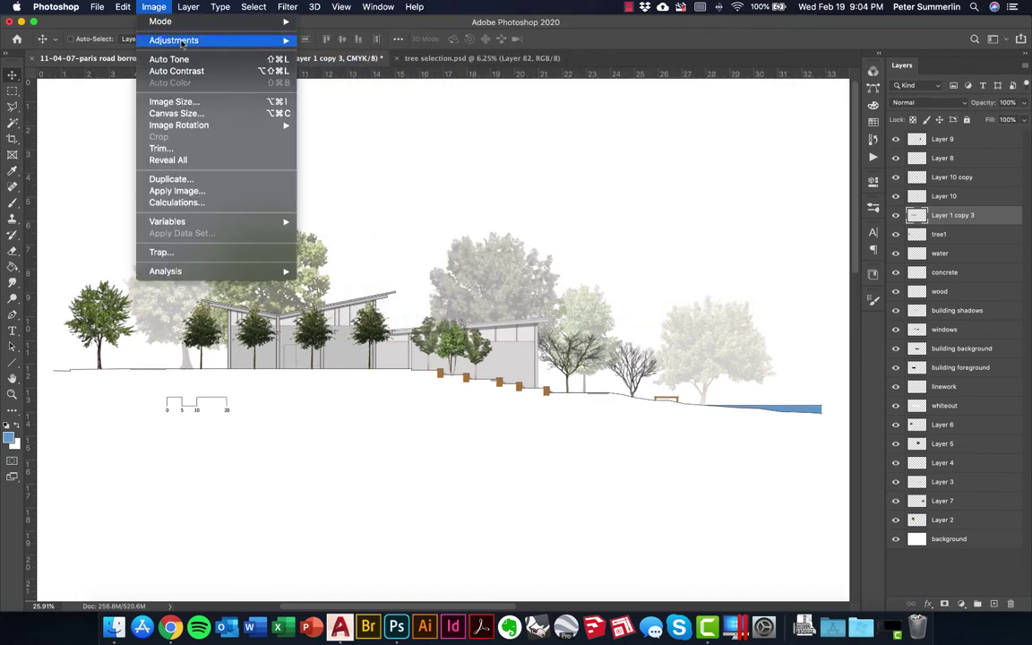
mouse_move(174, 39)
left_click(325, 51)
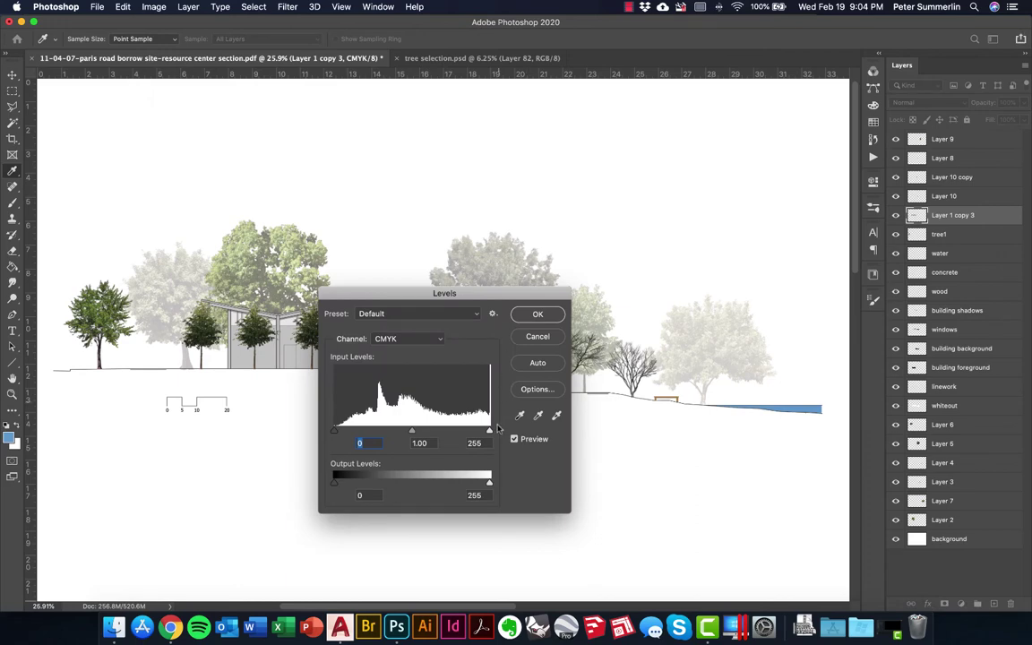
left_click_drag(489, 433, 383, 434)
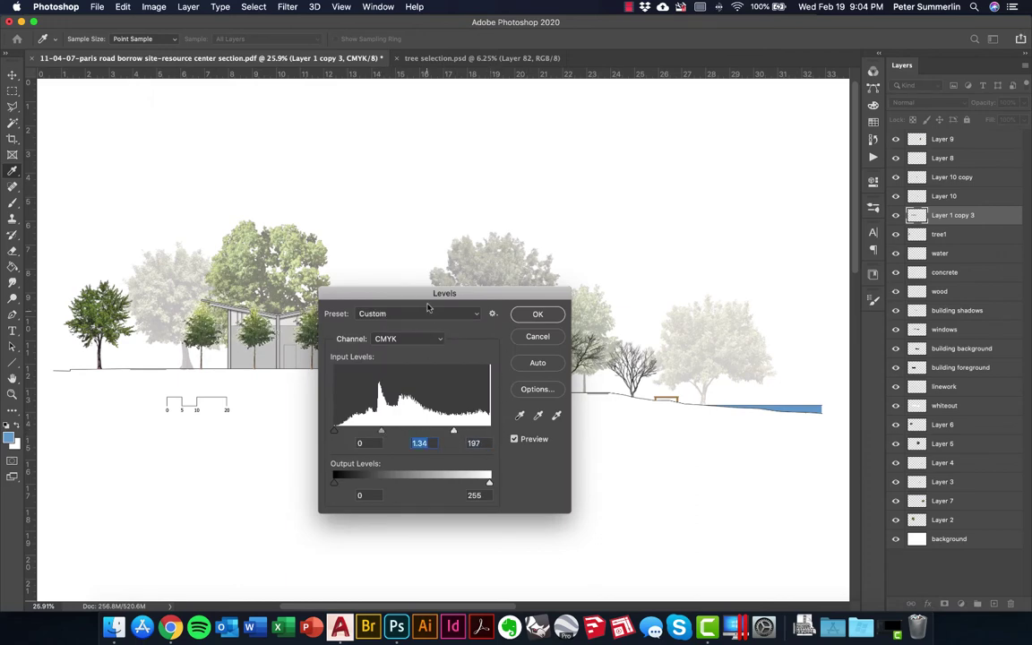
left_click_drag(387, 294, 577, 161)
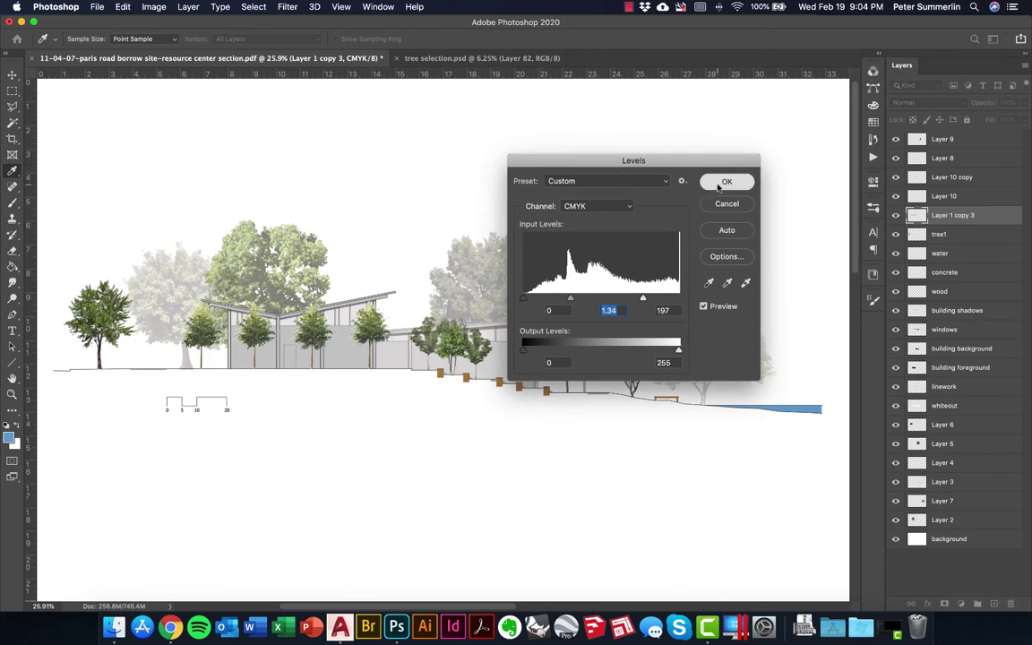
left_click(725, 182)
Slightly raise the saturation and shift the hue of the building trees on Layer 1 copy 3.
left_click(151, 8)
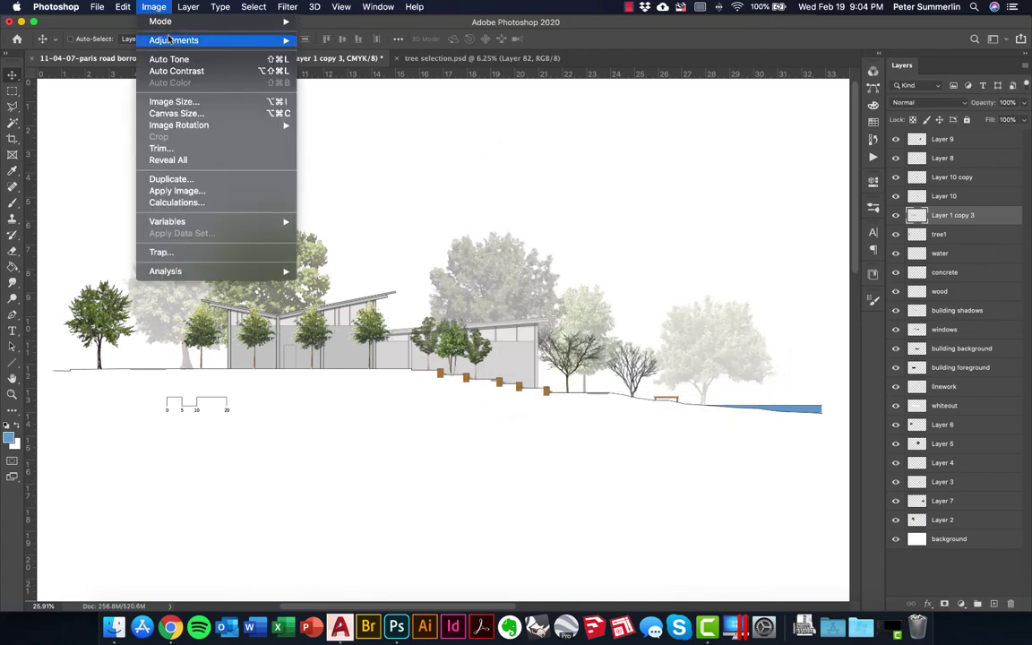
mouse_move(172, 41)
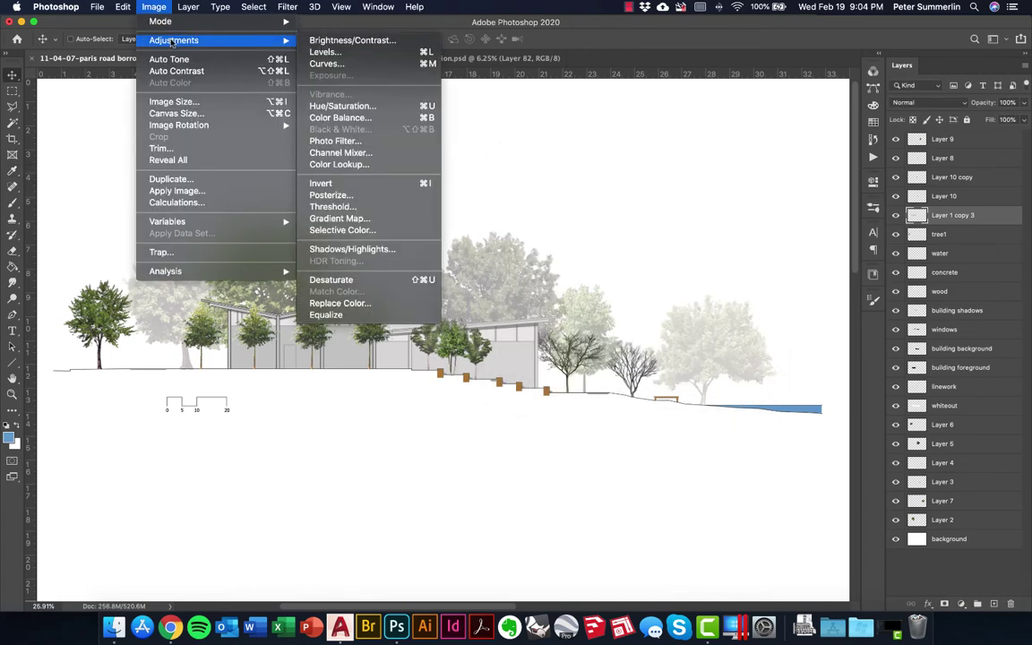
left_click(328, 106)
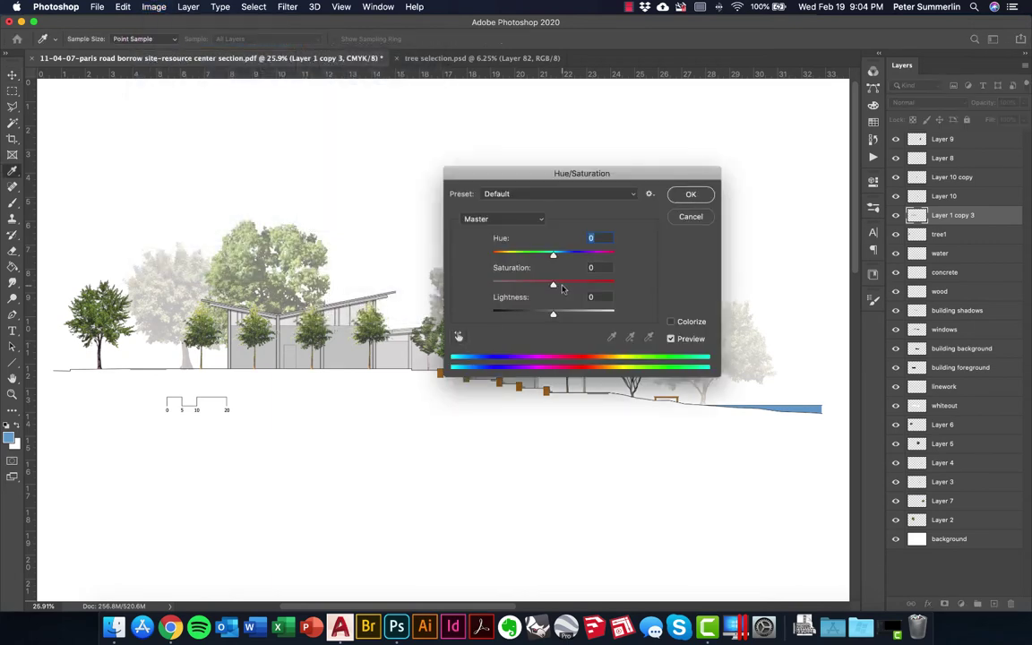
left_click_drag(552, 284, 562, 285)
mouse_move(553, 258)
left_mouse_down()
mouse_move(561, 255)
mouse_move(534, 257)
mouse_move(548, 257)
left_mouse_up()
left_click(691, 197)
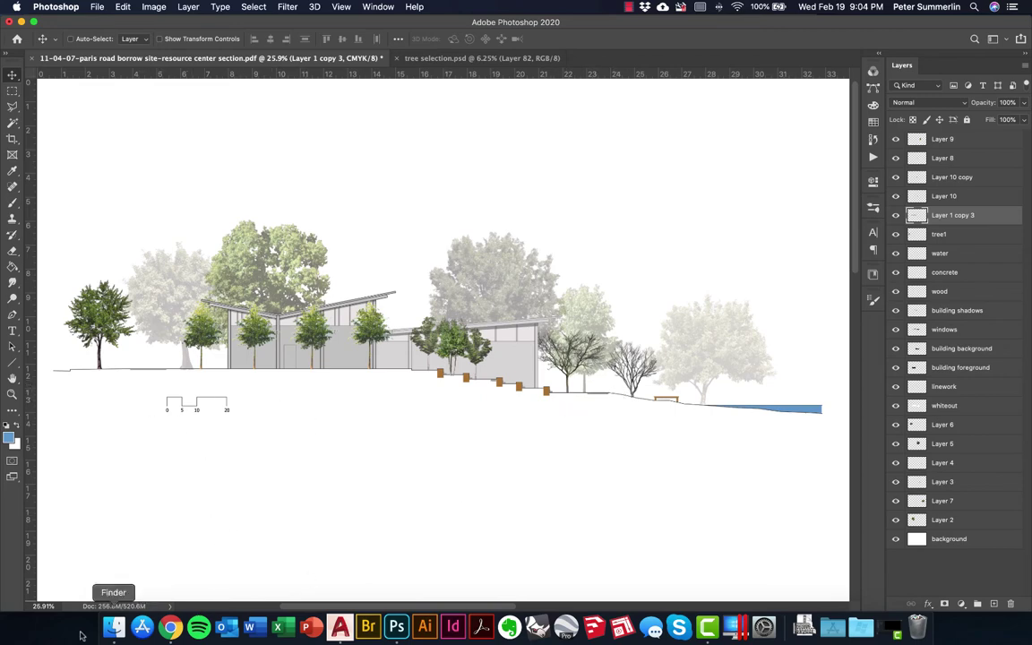
Open tree mass and shrubs.psd from the Trees and Shrubs folder and select its Native Grass long layer.
left_click(118, 630)
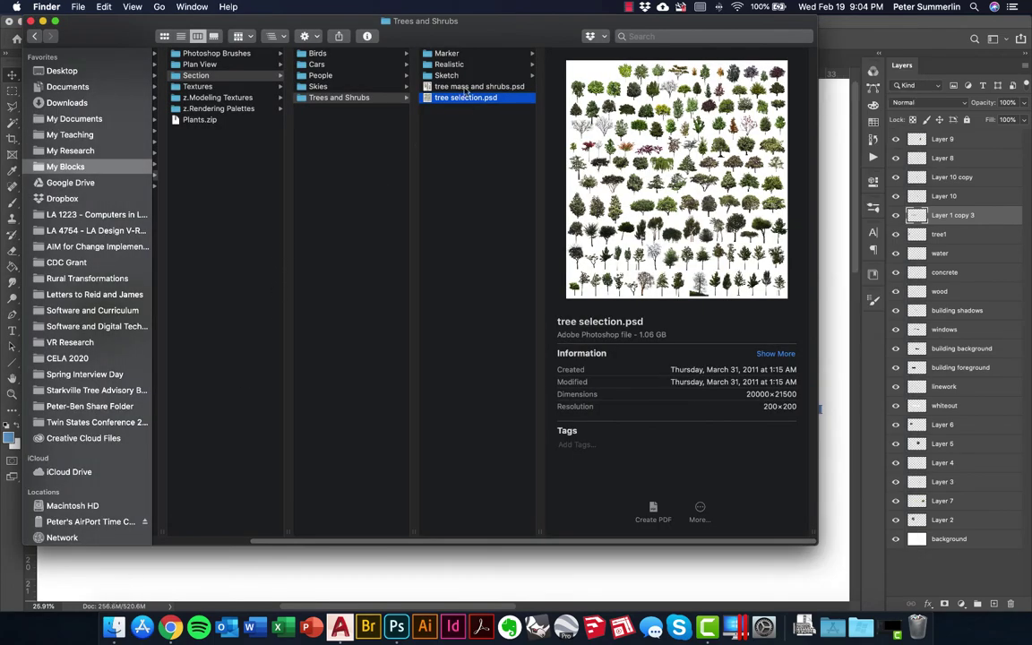
double_click(464, 87)
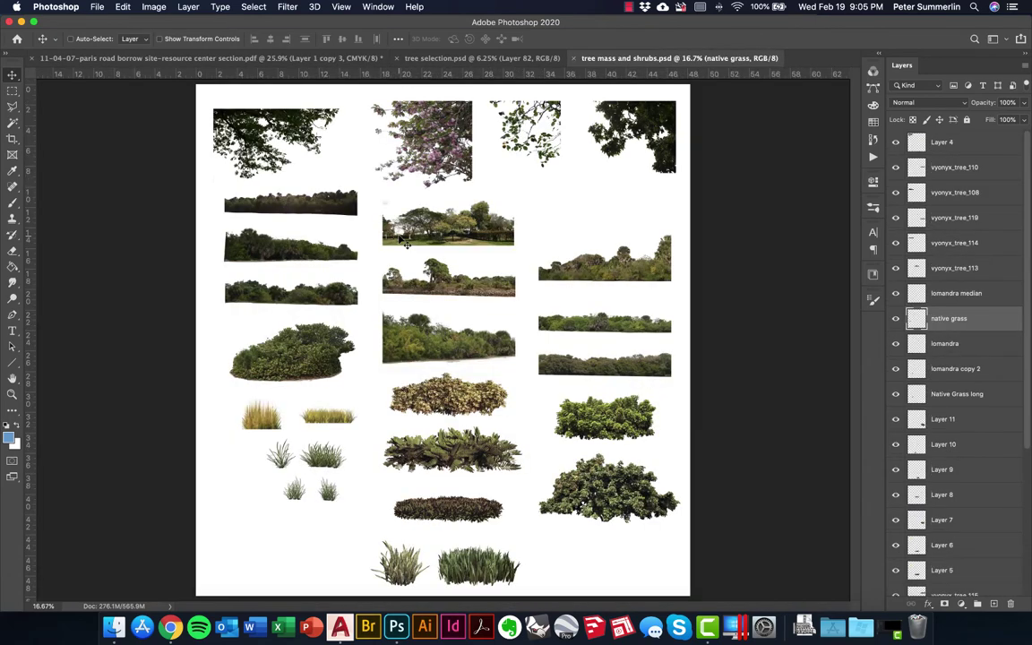
right_click(342, 419)
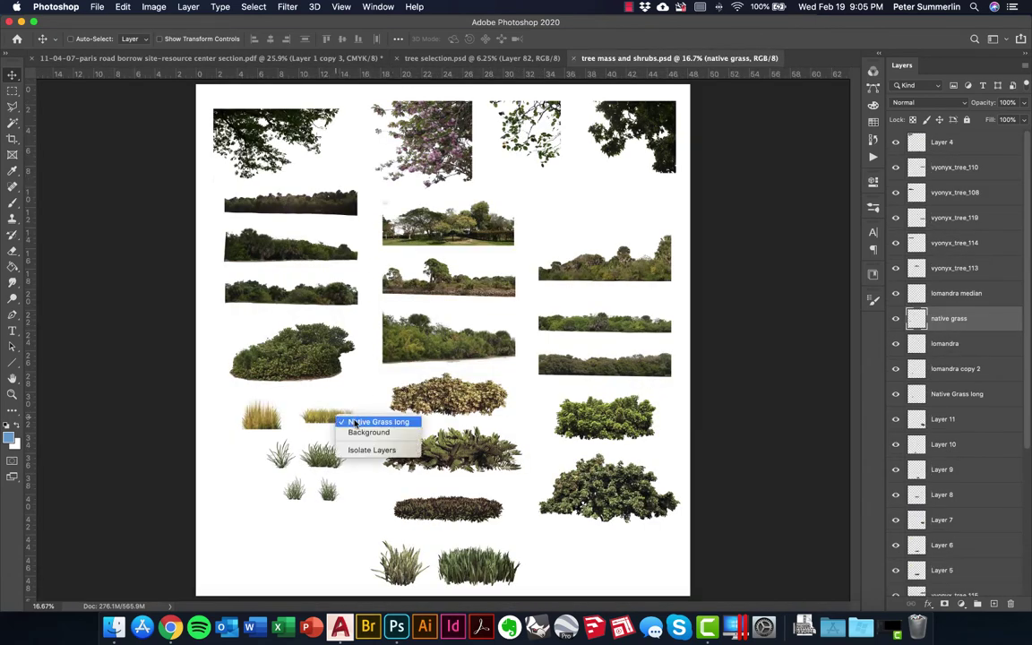
left_click(376, 422)
left_click(390, 60)
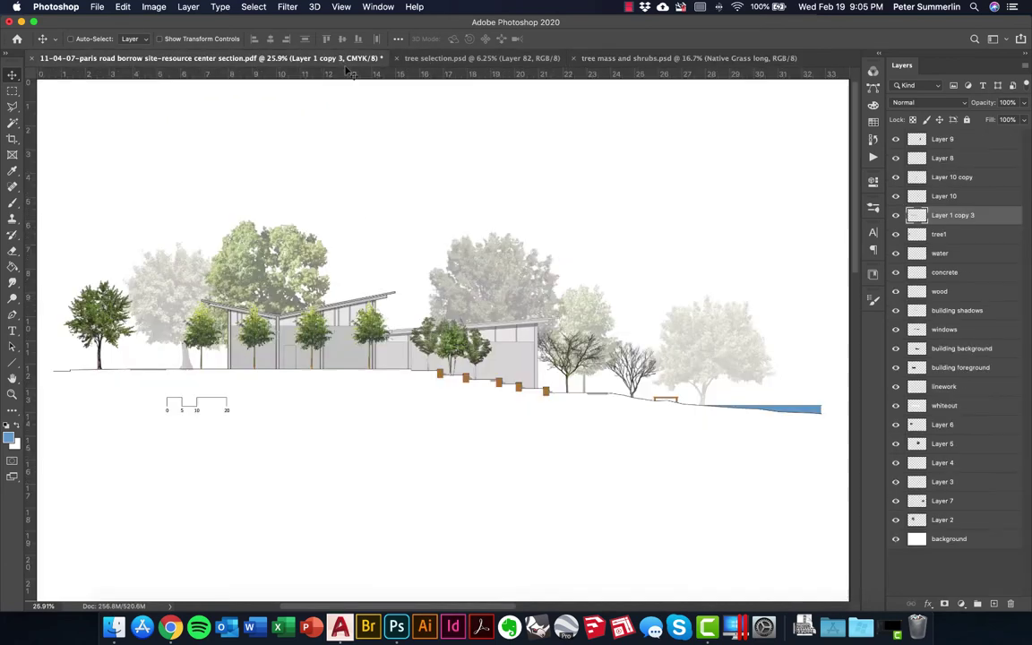
key("super+v")
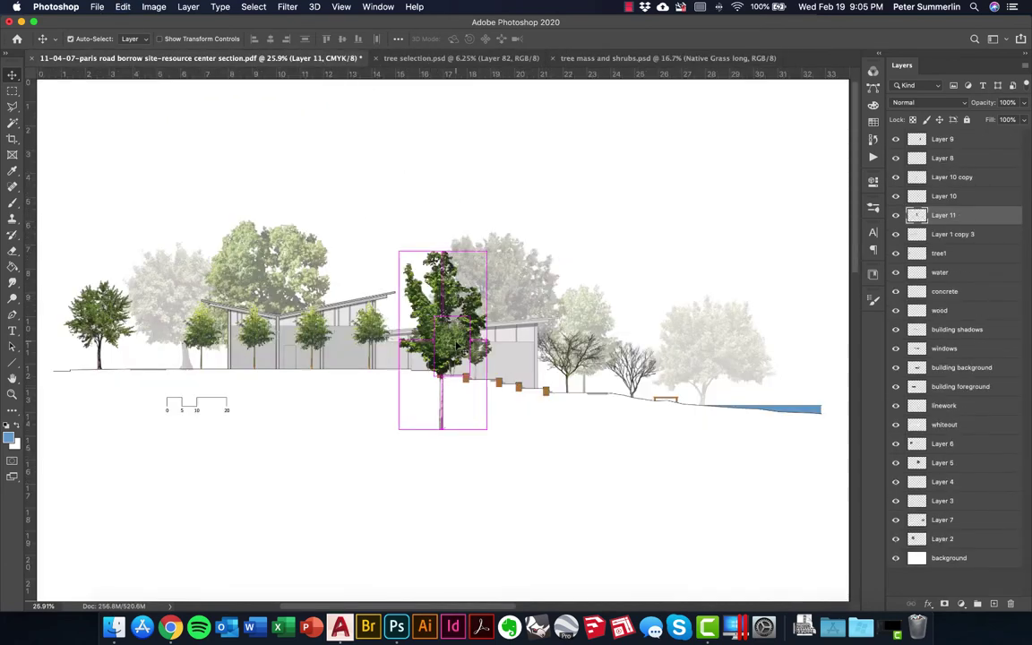
left_click(434, 385)
Copy the Native Grass long clump into the resource center section drawing and move it towards the building's ground line.
left_click(609, 59)
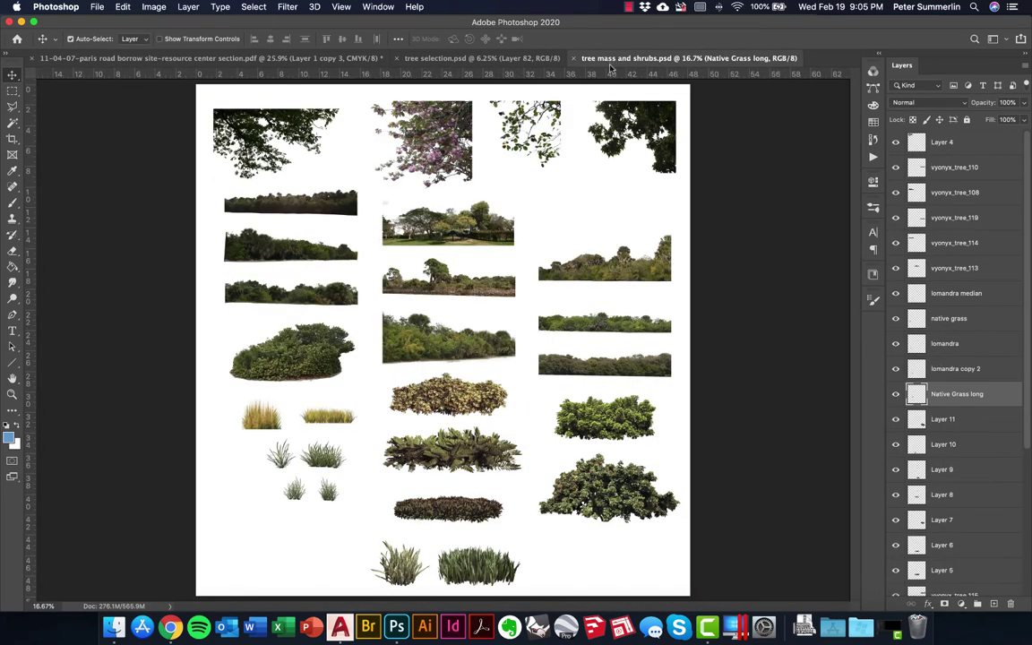
key("super+a")
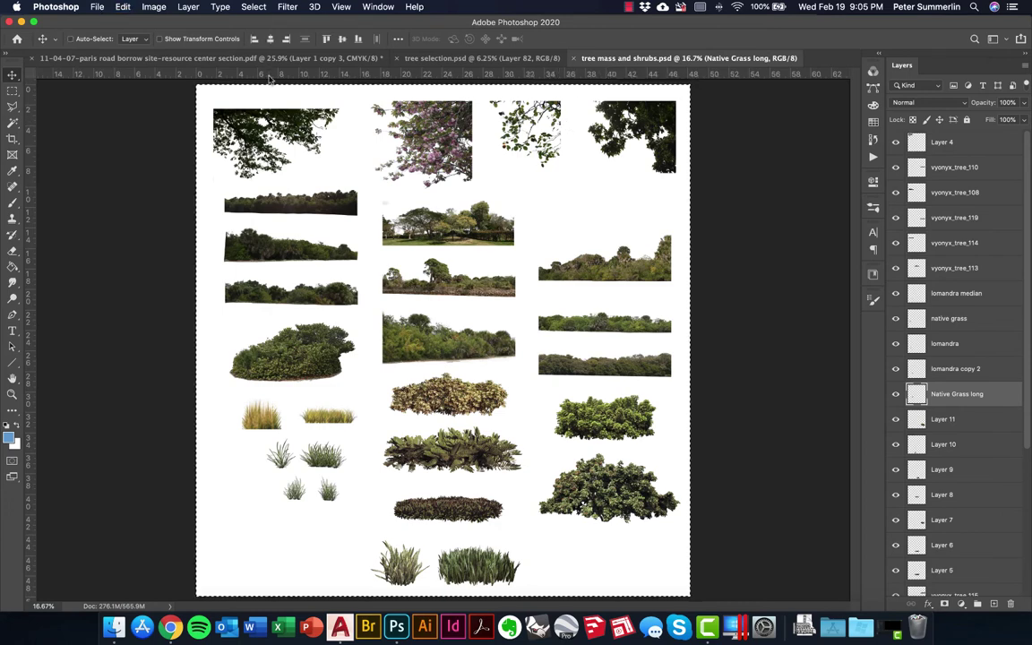
left_click(268, 58)
key("super+v")
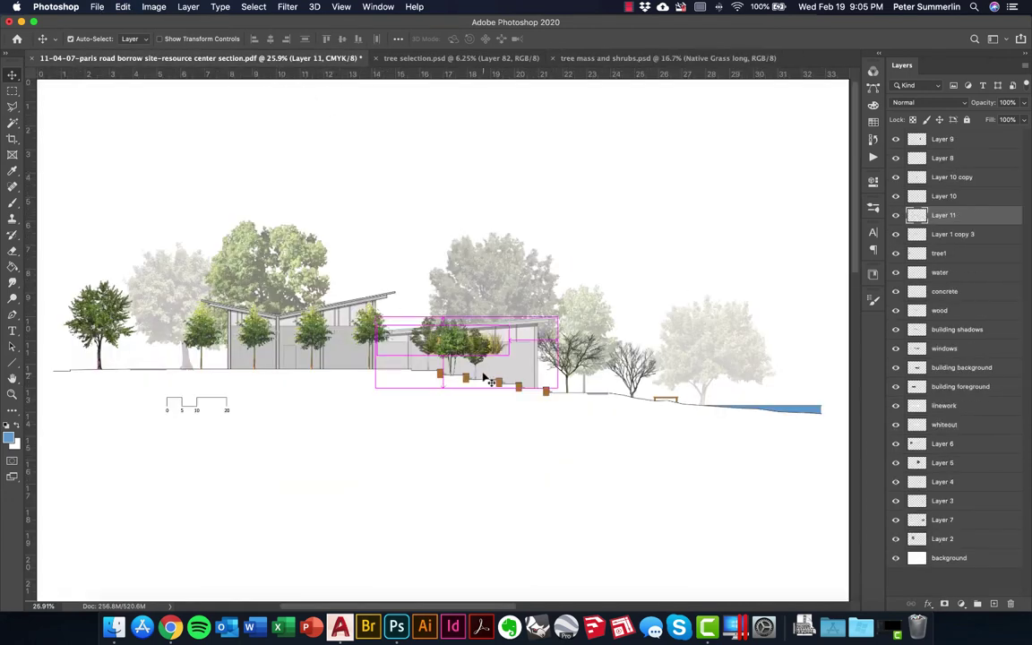
left_click_drag(483, 378, 478, 342)
Scale down the pasted grass clump so it sits in front of the building between two trees.
key("z")
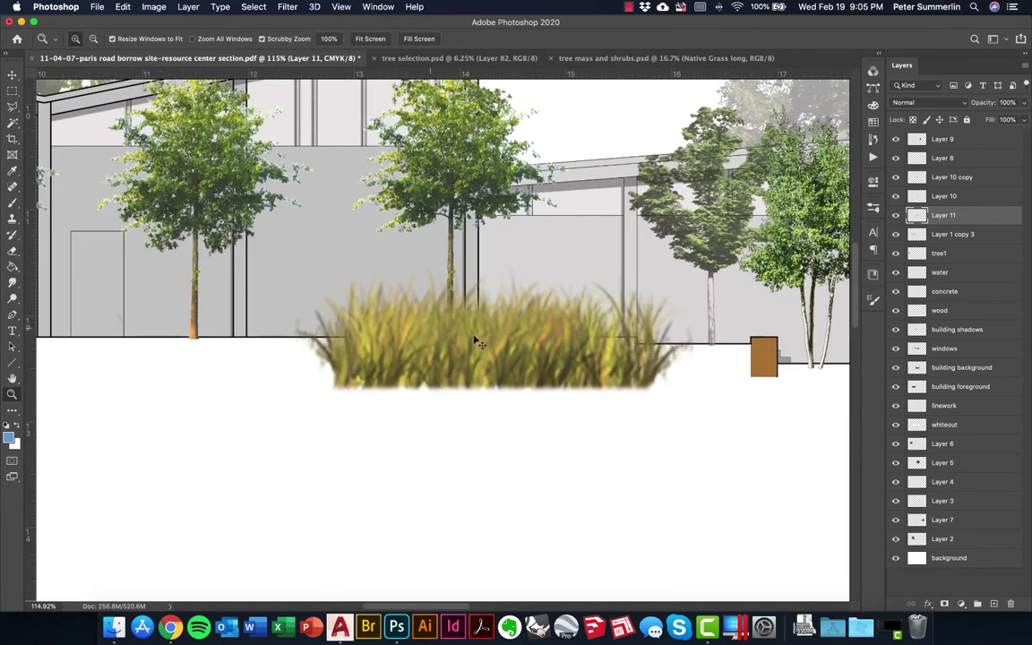
key("super+t")
left_click_drag(696, 395, 514, 345)
key("Return")
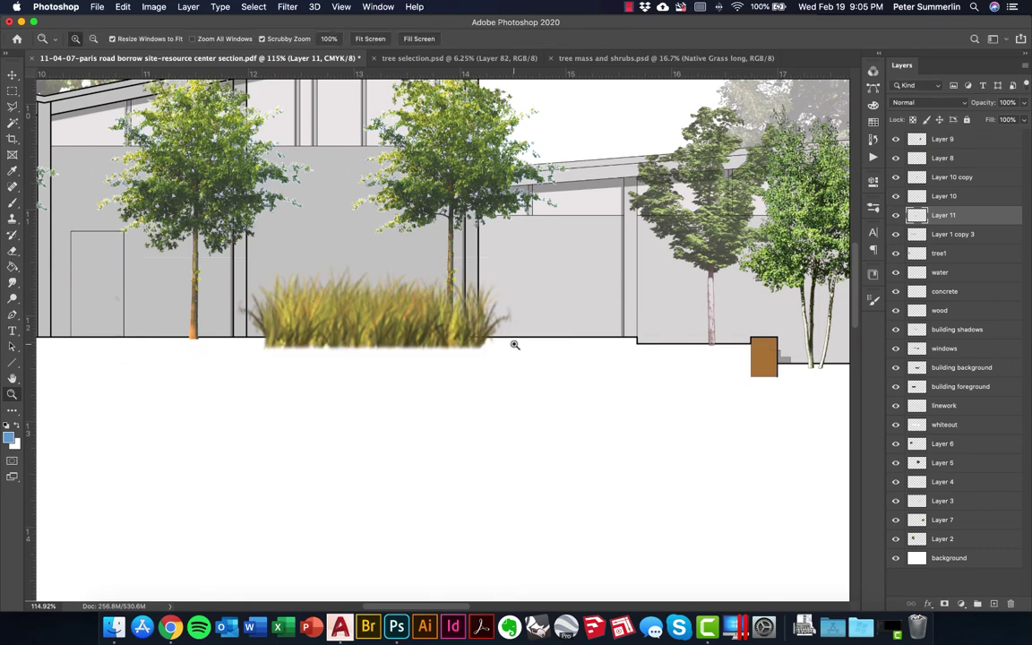
Enlarge the Eraser brush to 250 px.
key("e")
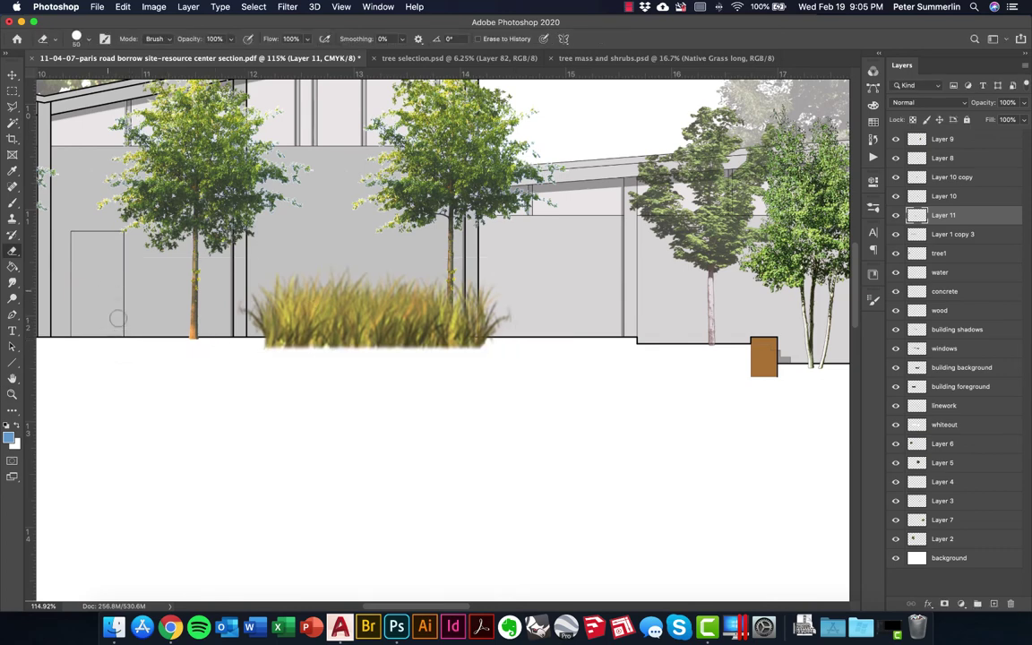
key("bracketright")
key("bracketright")
key("bracketright")
key("bracketright")
key("bracketright")
key("bracketright")
key("bracketright")
key("bracketright")
key("bracketright")
key("bracketright")
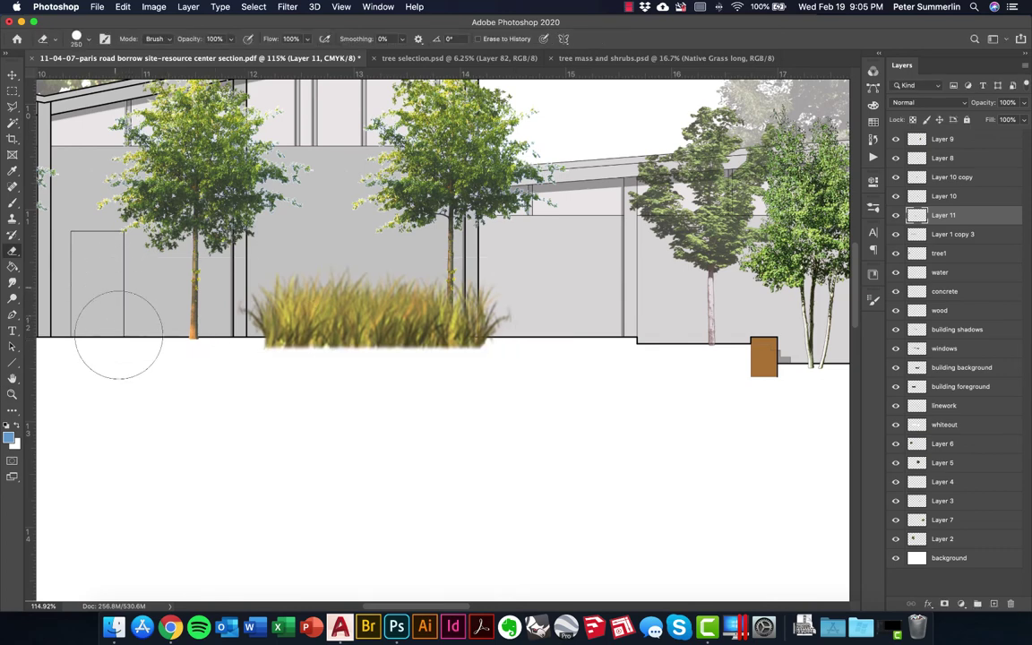
Scale the grass clump to about 67% and centre it at the base of the tree nearest the lower building wing.
key("super+t")
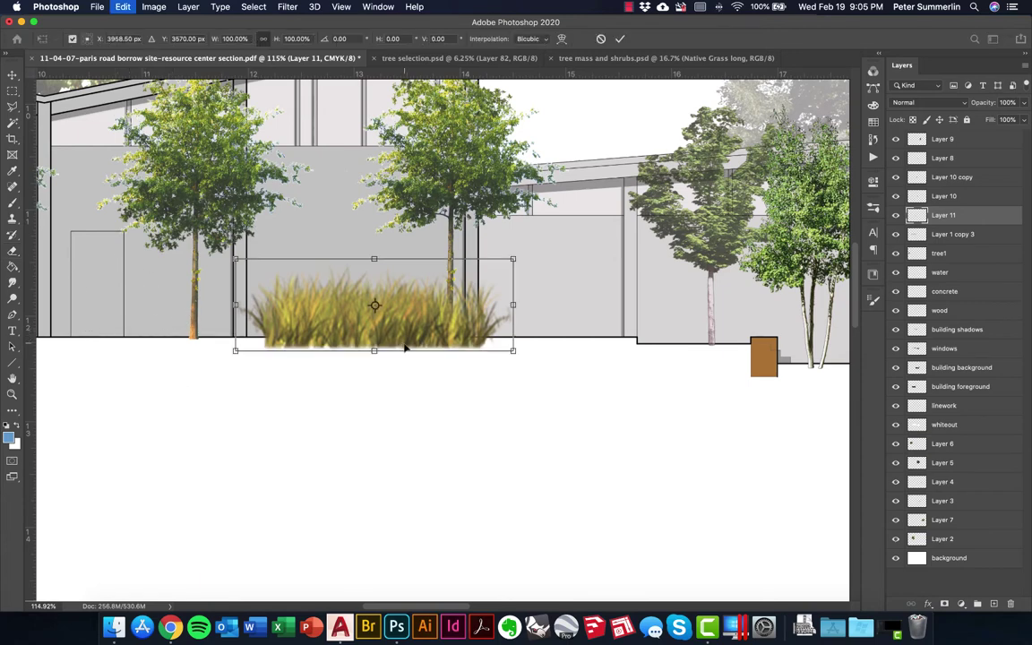
left_click_drag(513, 350, 495, 328)
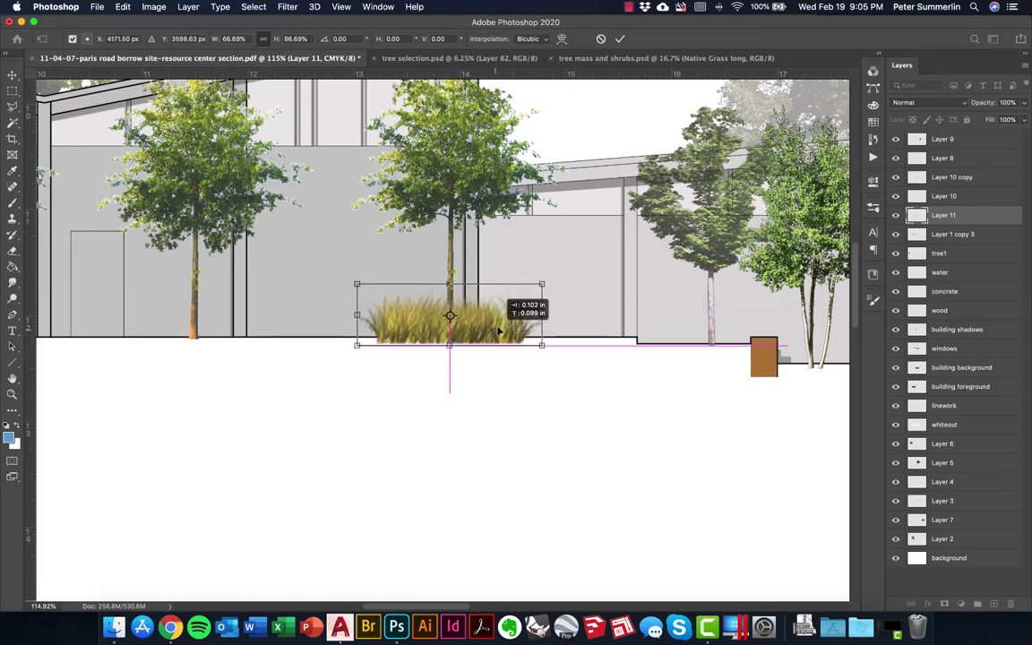
key("Return")
Place the grass layer directly below the tree1 layer and shift the clump slightly to align with the ground line.
key("e")
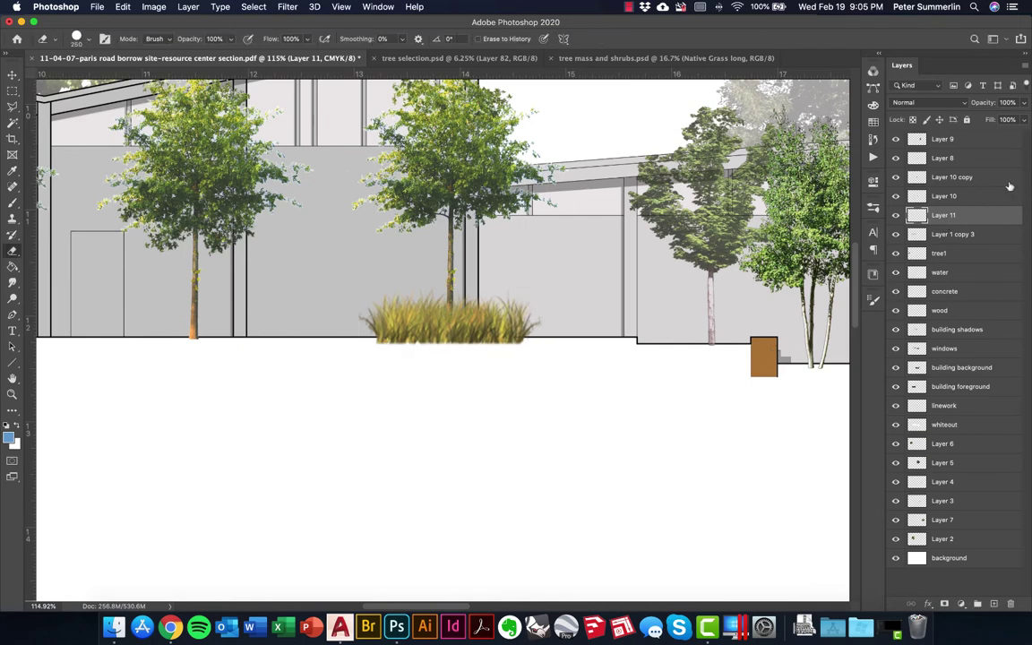
left_click_drag(968, 215, 965, 258)
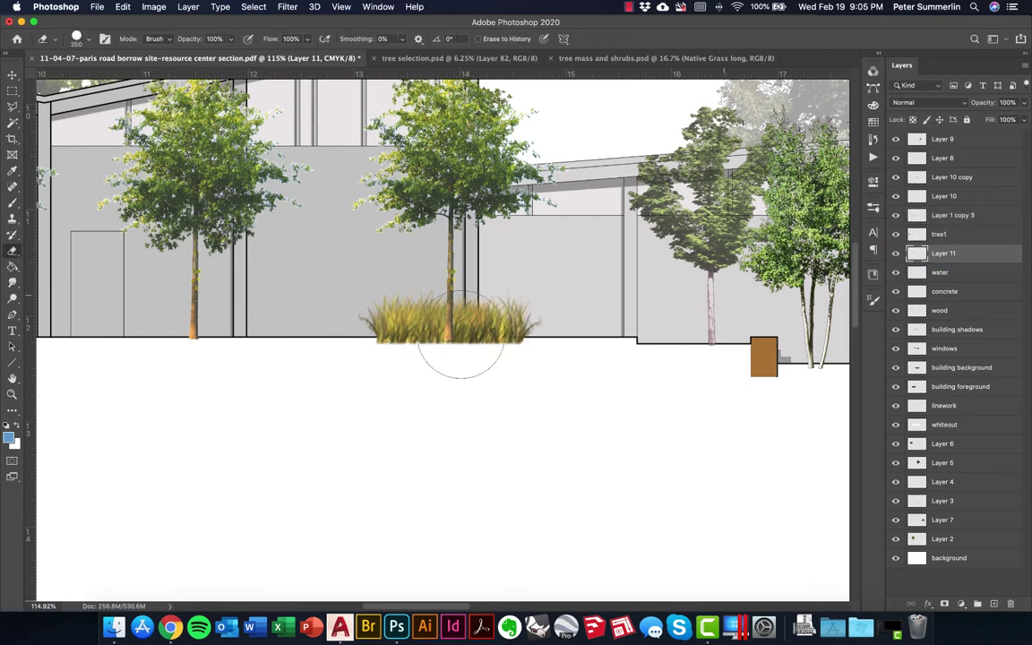
key("v")
left_click_drag(508, 318, 511, 320)
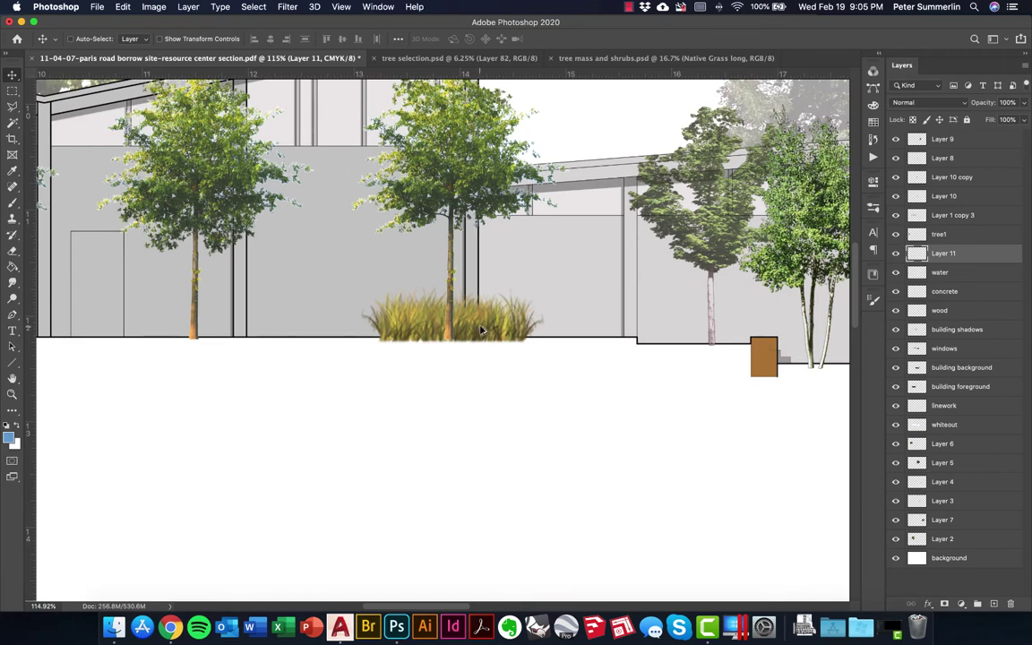
Duplicate the grass clump seven times along the ground line, under the row of building trees and the large leftmost tree.
left_click_drag(490, 327, 258, 363)
left_click(241, 334)
scroll(299, 333, "left", 10)
scroll(299, 334, "right", 10)
key("super+minus")
key("super+minus")
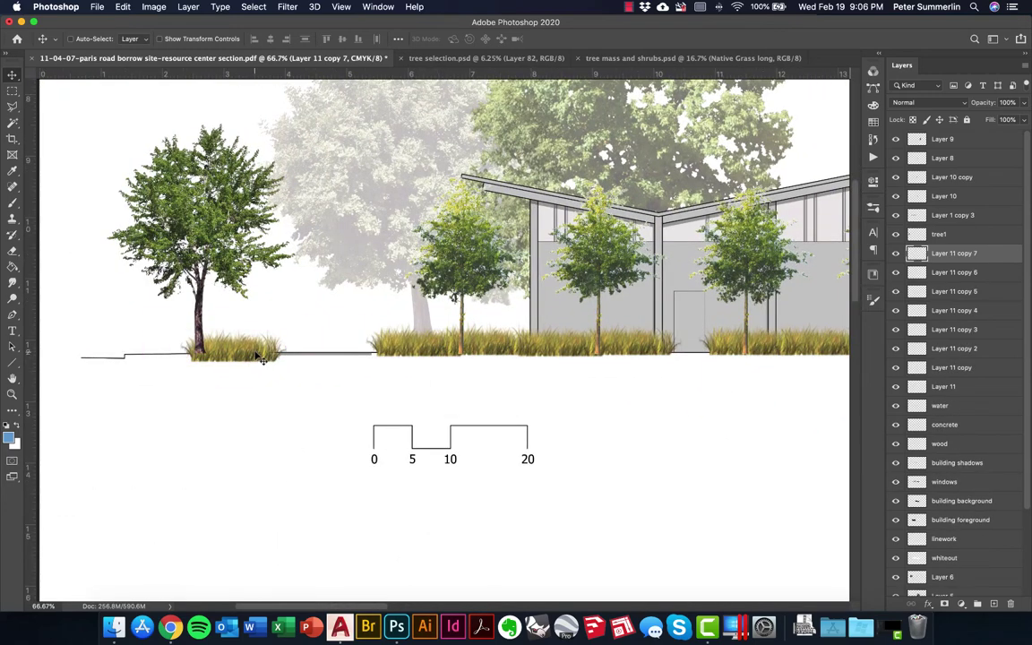
Squash the grass clump under the large leftmost tree vertically so it is noticeably lower than the others.
key("super+t")
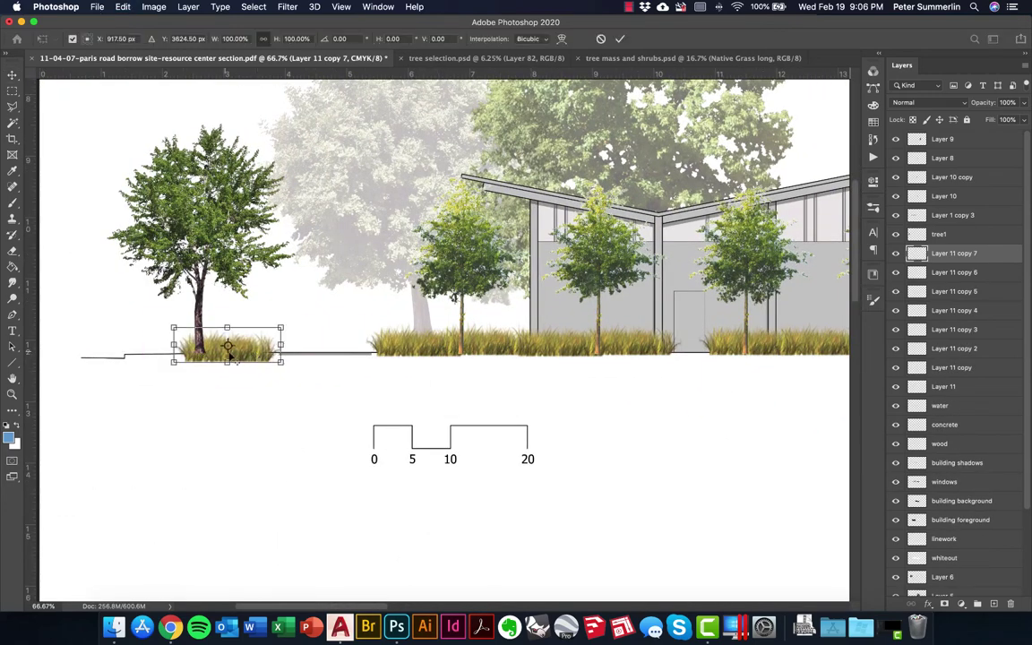
left_click_drag(228, 330, 231, 341)
key("Return")
Nudge the shortened grass clump to the right so it begins at the leftmost tree's trunk.
key("Right")
key("Right")
key("Right")
key("Right")
key("Right")
key("Right")
key("Right")
key("Right")
key("Right")
key("Right")
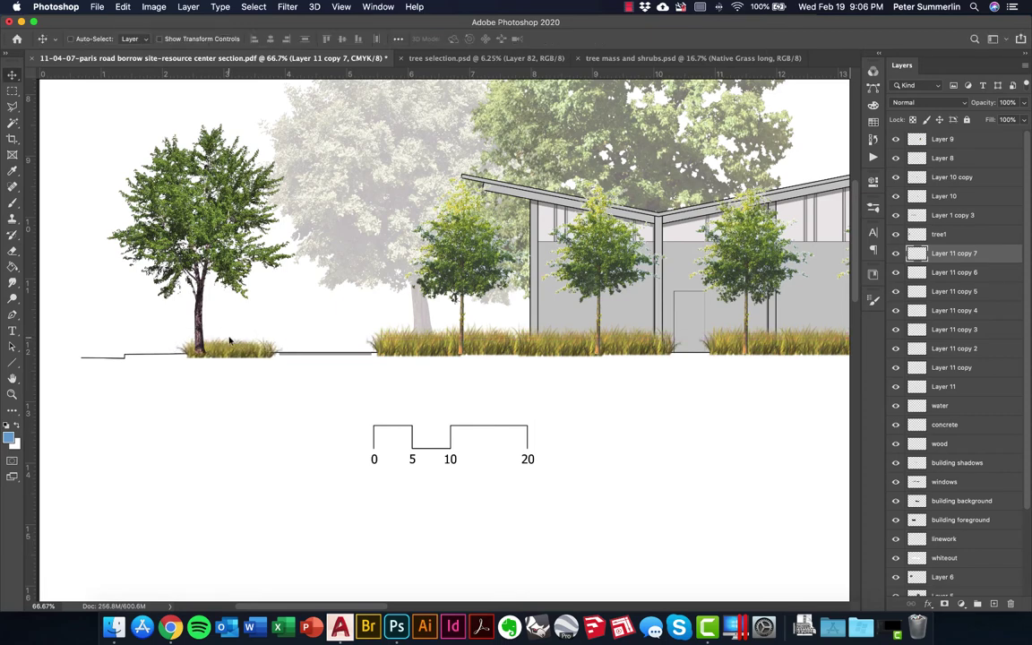
key("Right")
key("Right")
key("Right")
key("Right")
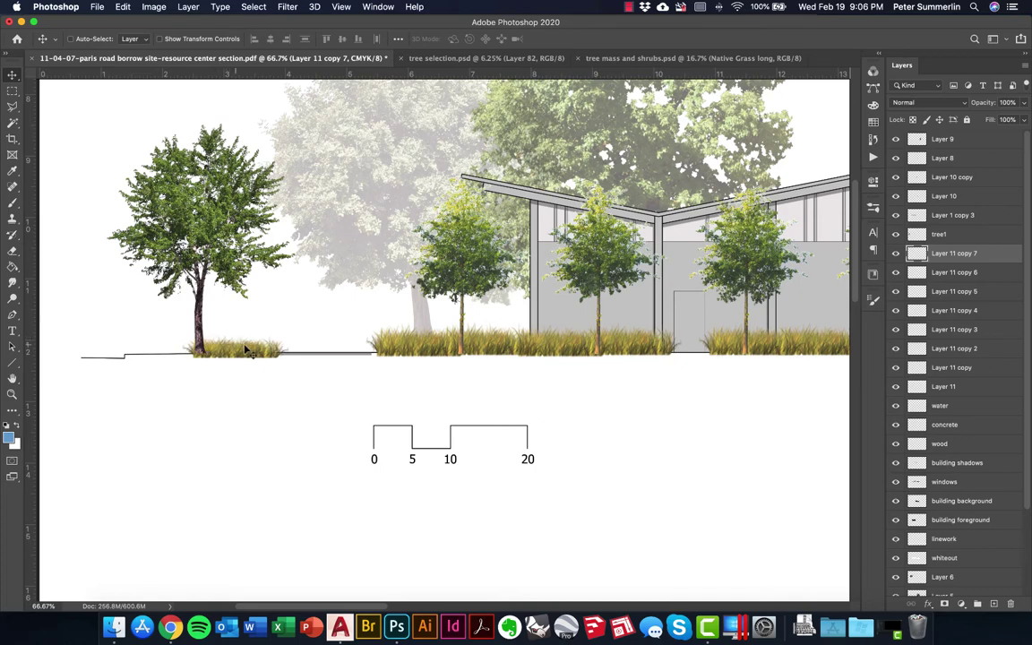
Shift the hue of the shortened grass clump under the leftmost tree to about +20 with Hue/Saturation.
right_click(249, 352)
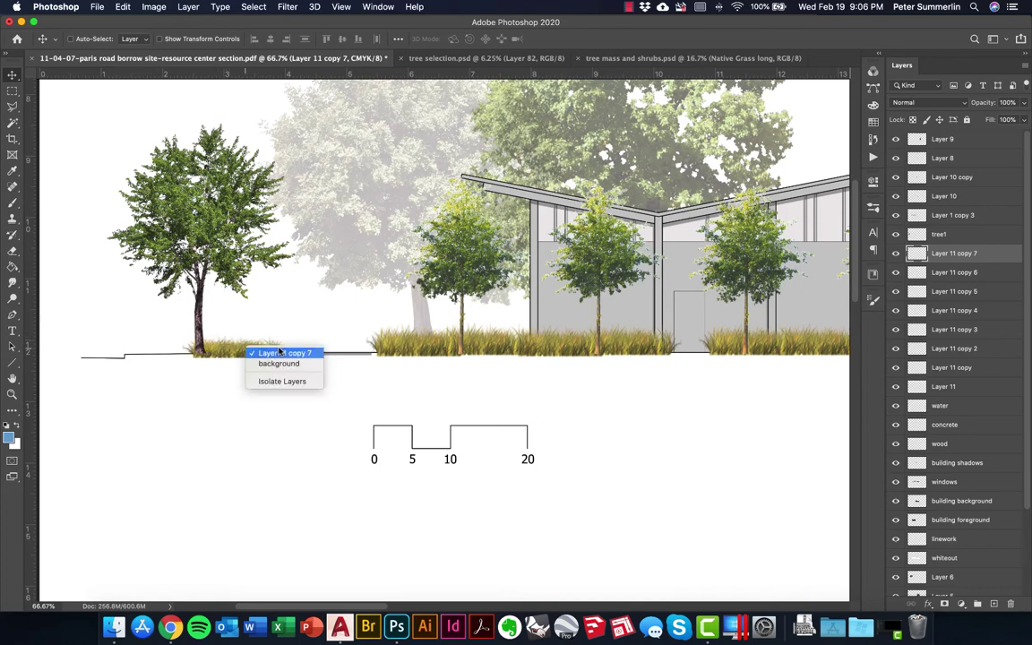
left_click(301, 307)
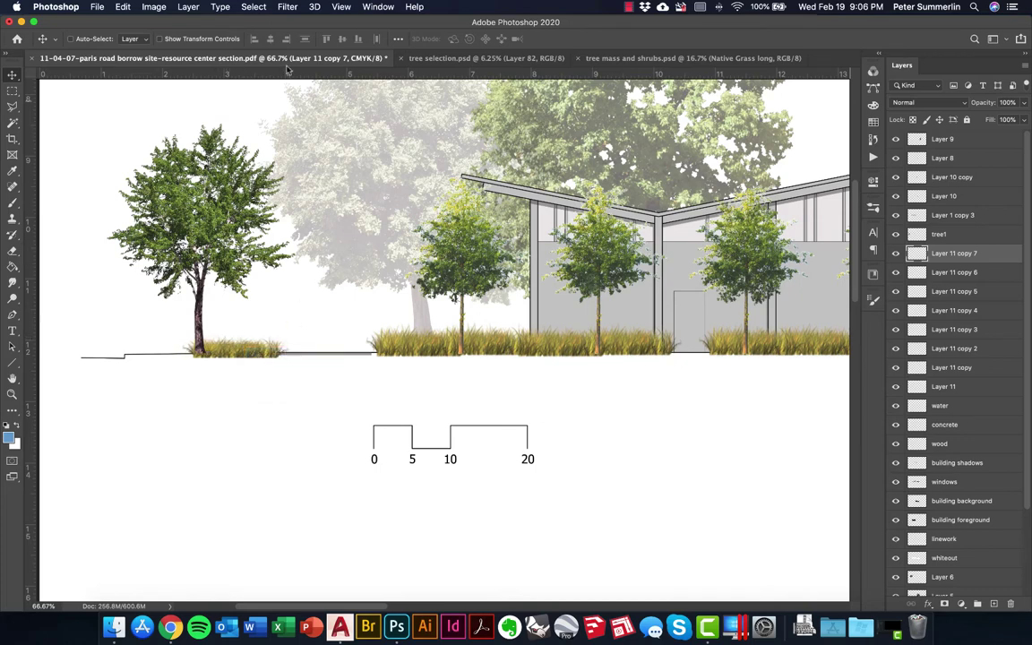
left_click(153, 7)
mouse_move(177, 40)
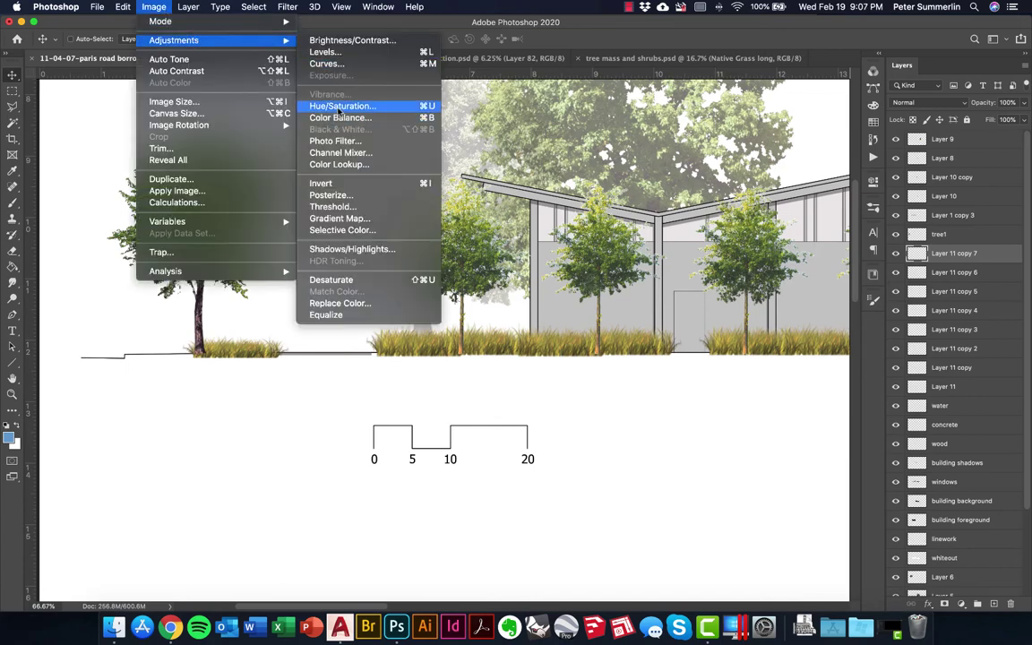
left_click(340, 106)
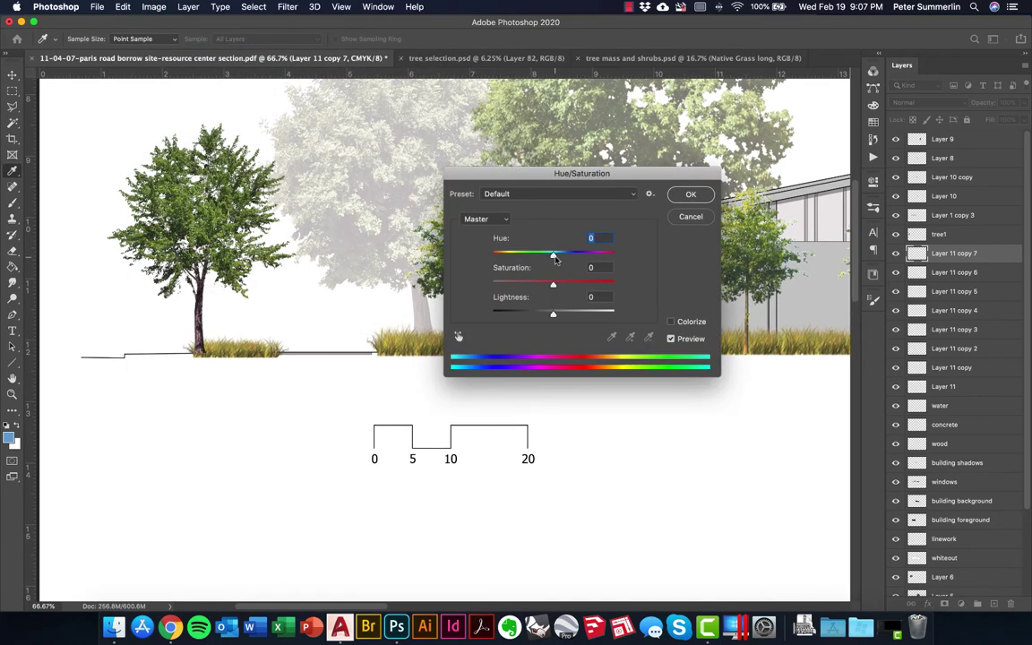
left_click_drag(555, 258, 563, 258)
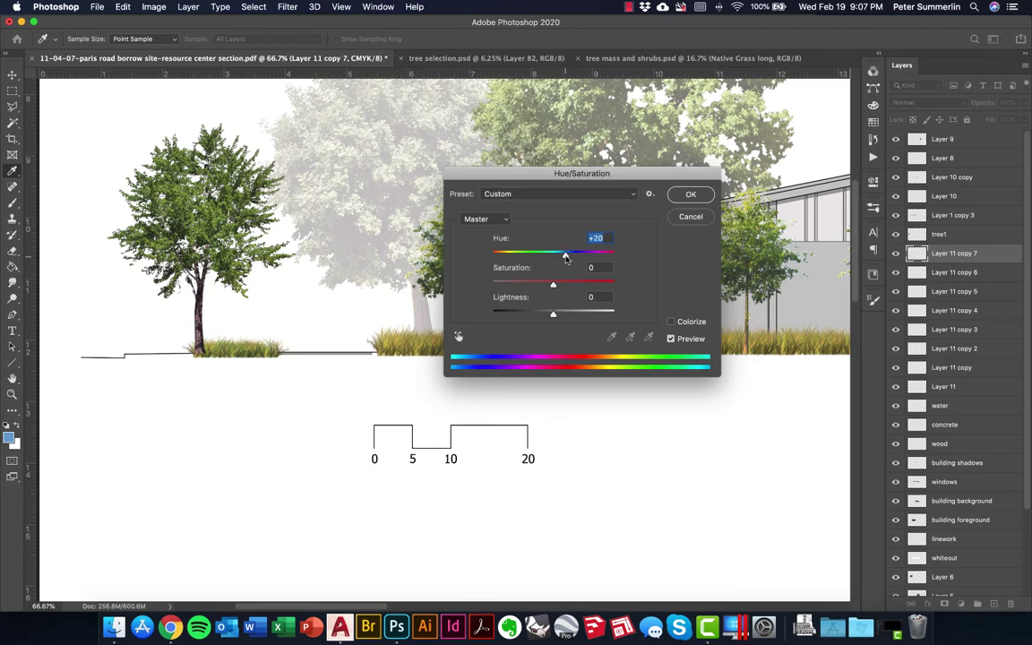
key("Down")
left_click(681, 197)
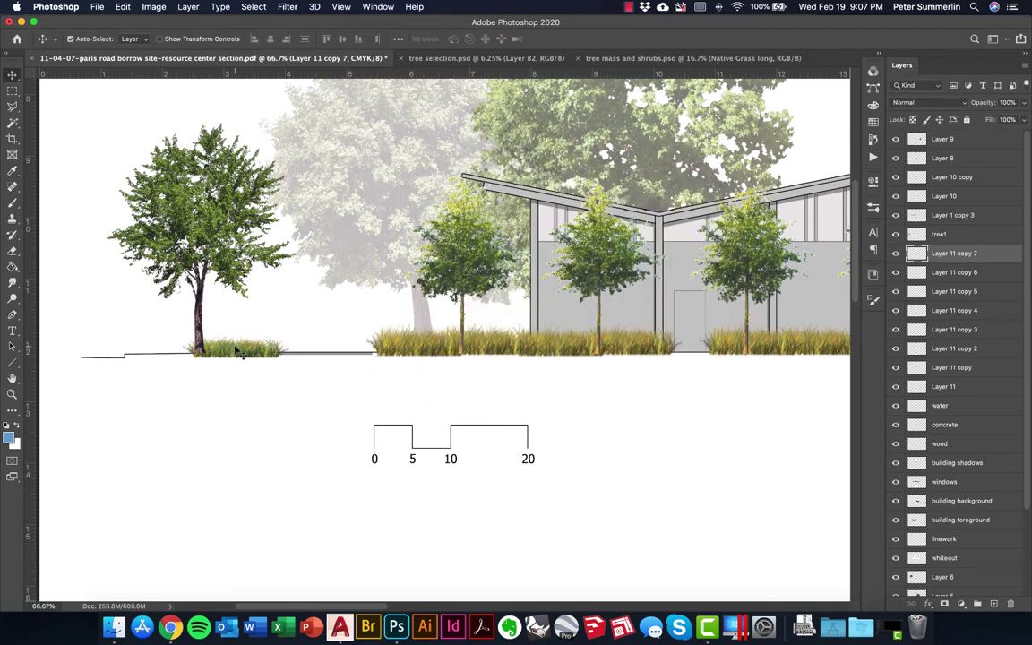
Duplicate the green grass clump to the left of the leftmost tree's trunk, before the first wooden block, and near the bare trees downhill.
left_click_drag(258, 341, 180, 355)
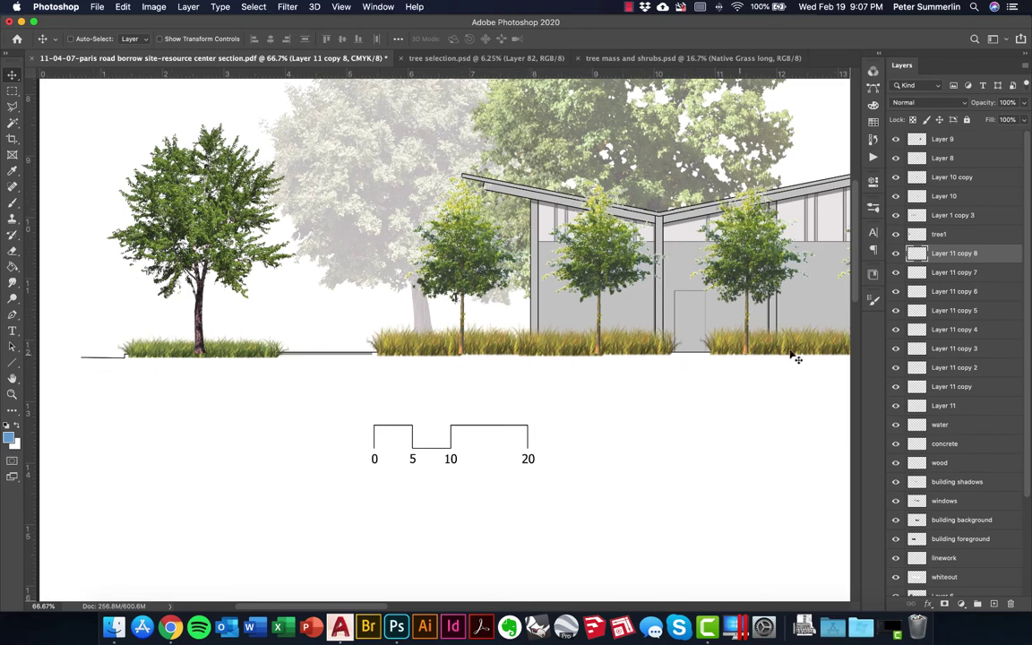
scroll(641, 375, "right", 5)
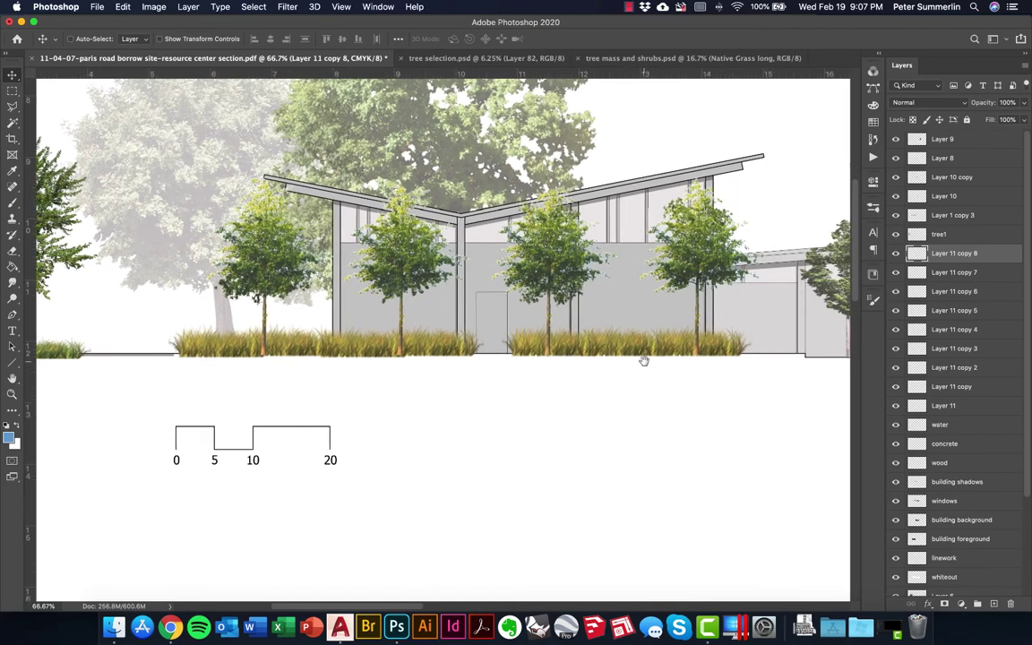
scroll(644, 360, "right", 3)
scroll(606, 345, "left", 6)
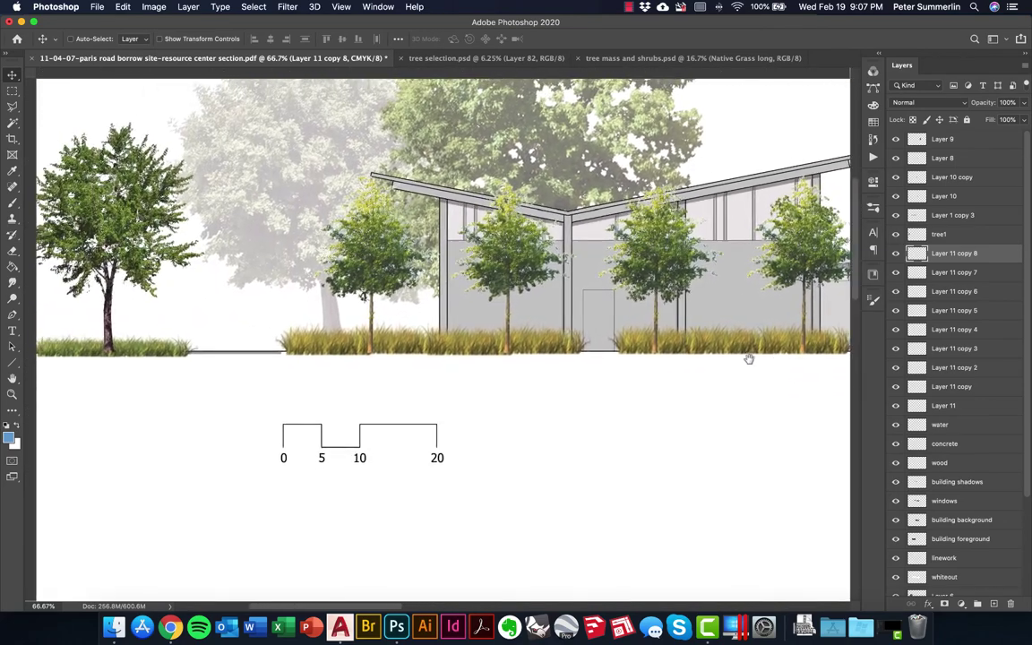
key("super+r")
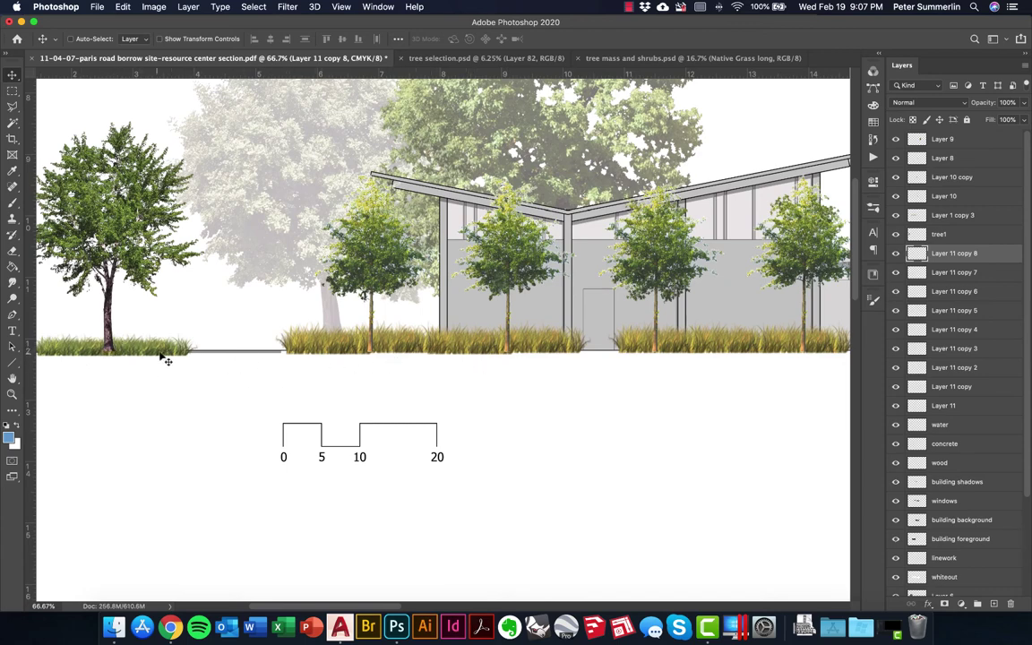
left_click_drag(143, 352, 233, 391)
left_click_drag(312, 392, 437, 361)
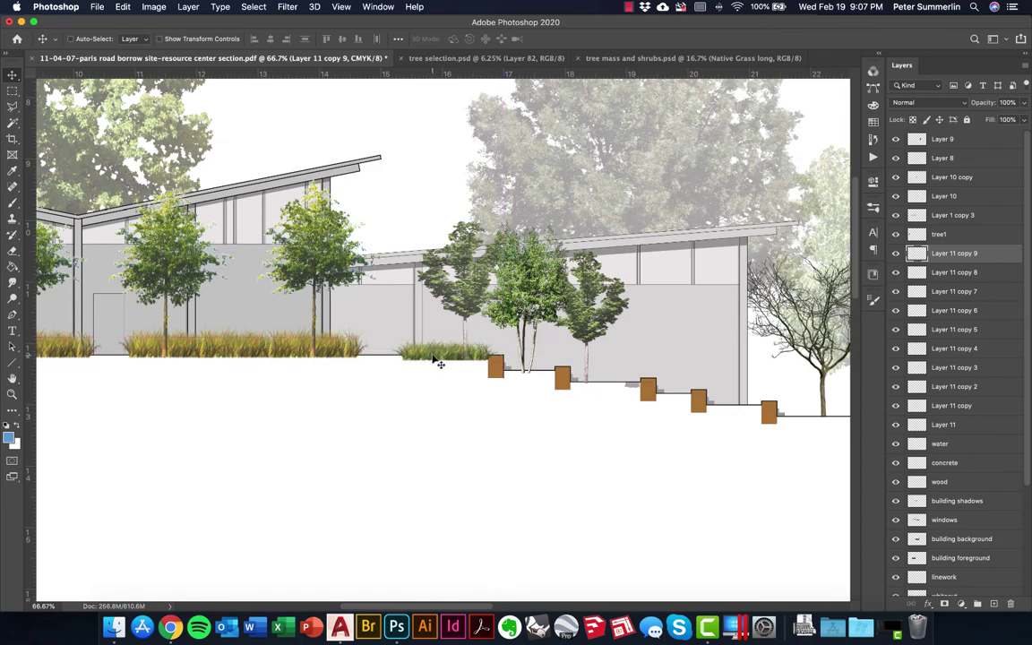
key("z")
left_click(434, 361)
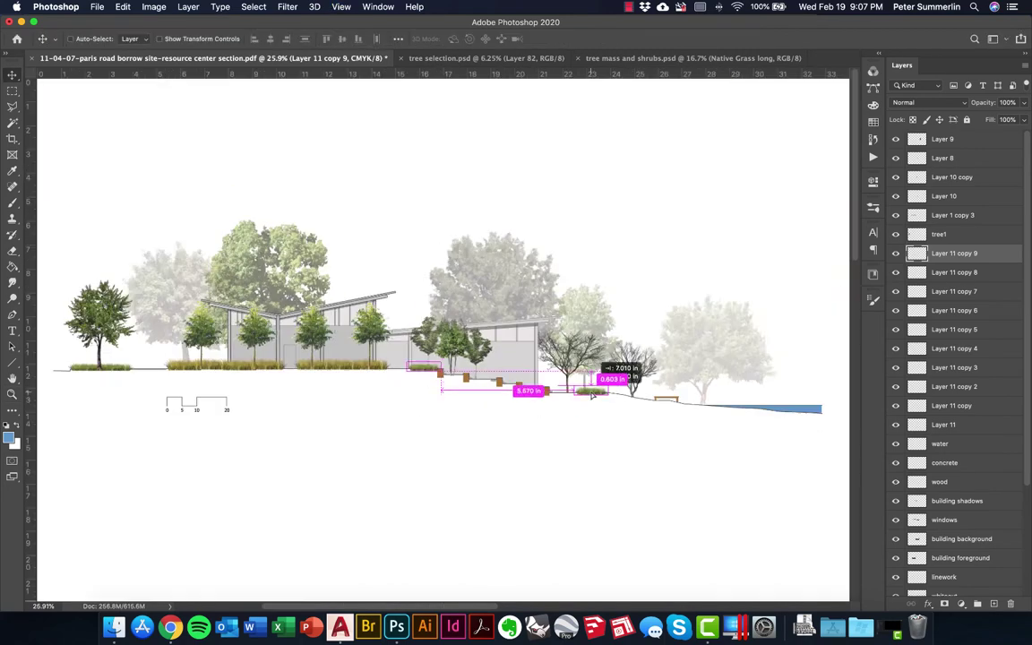
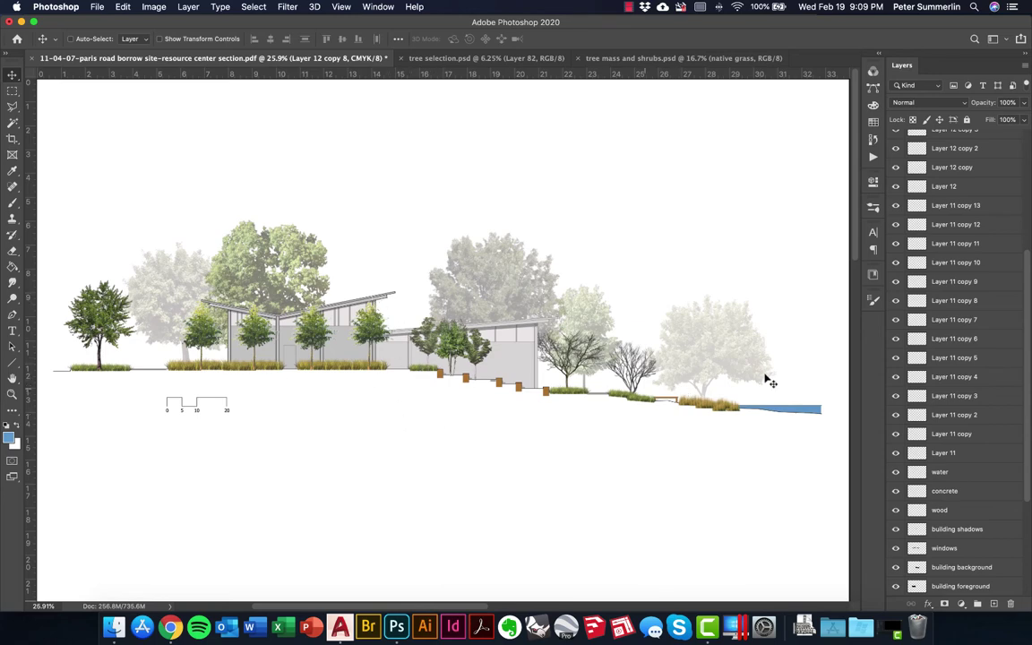
Group the first set of grass layers, from Layer 11 through Layer 11 copy 13.
scroll(976, 362, "down", 1)
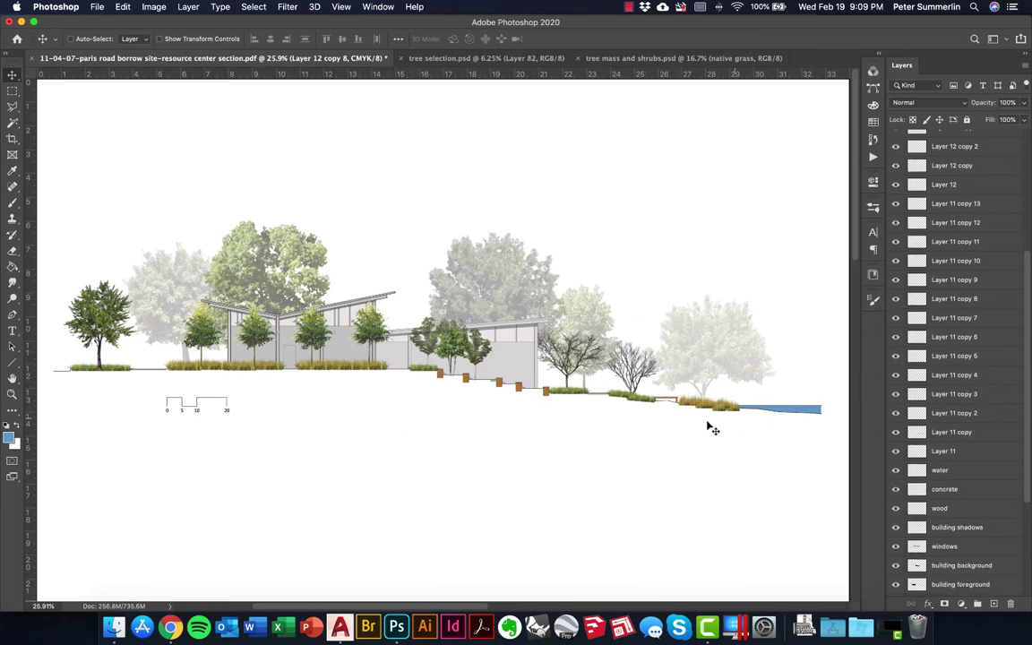
scroll(984, 425, "down", 1)
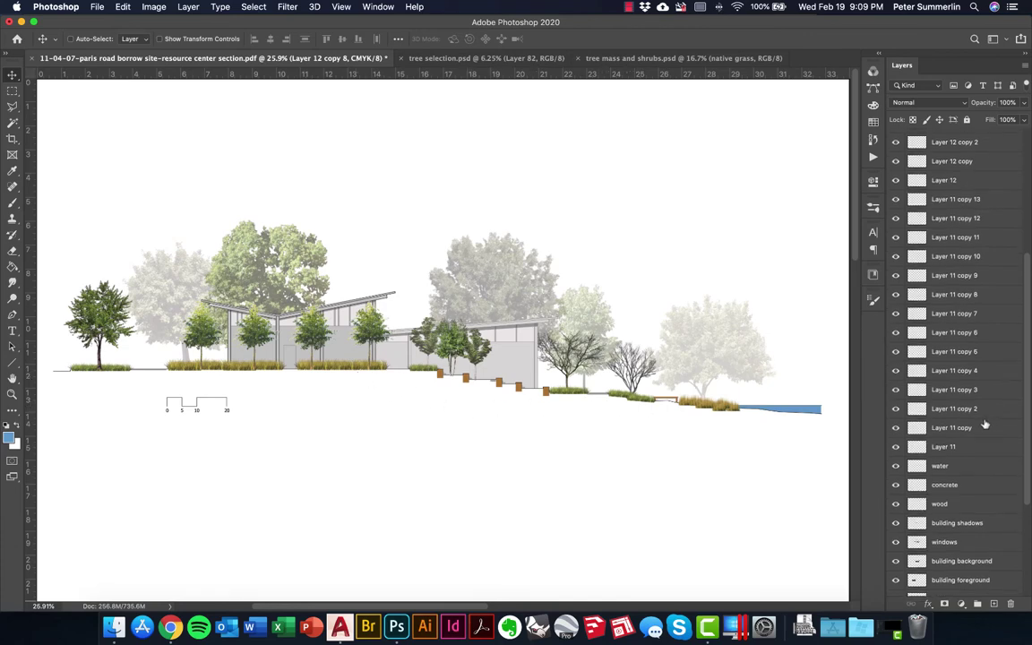
scroll(972, 452, "up", 3)
left_click(961, 472)
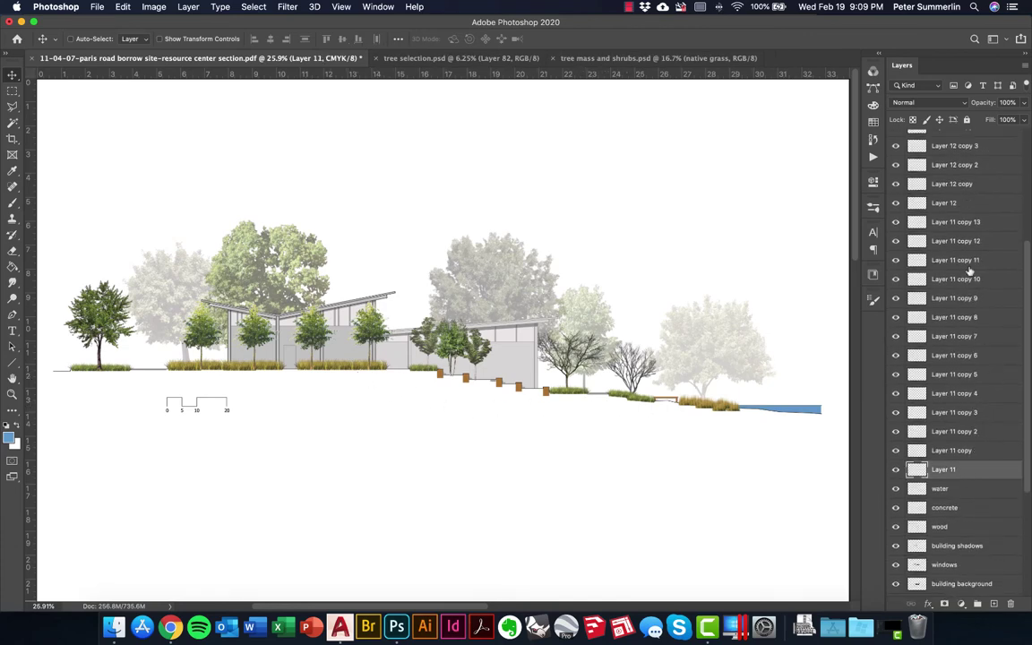
left_click(948, 226, "shift")
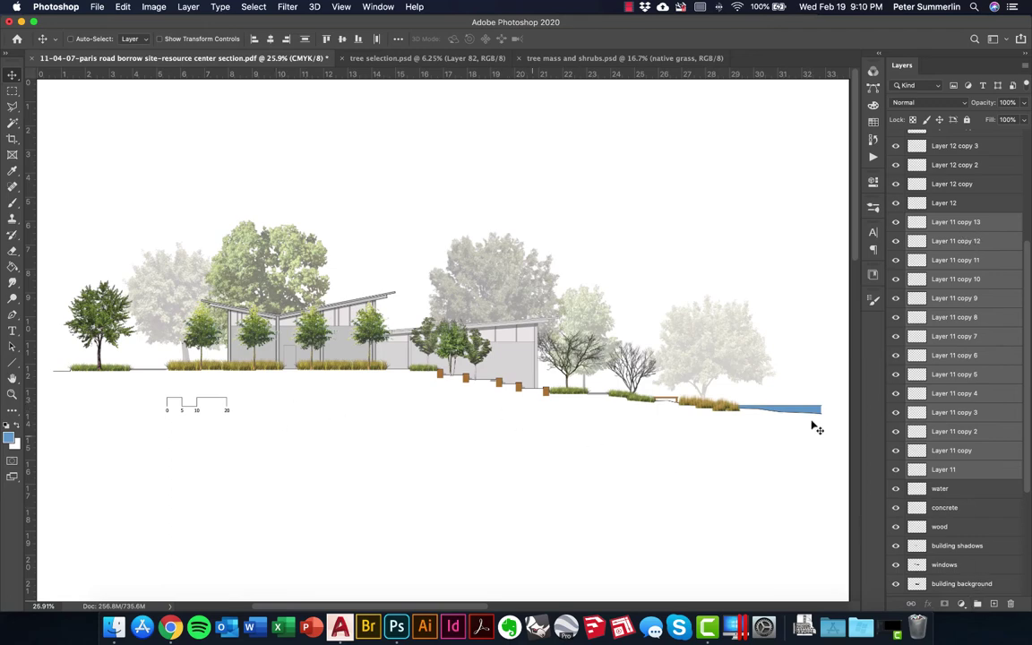
left_click(960, 468)
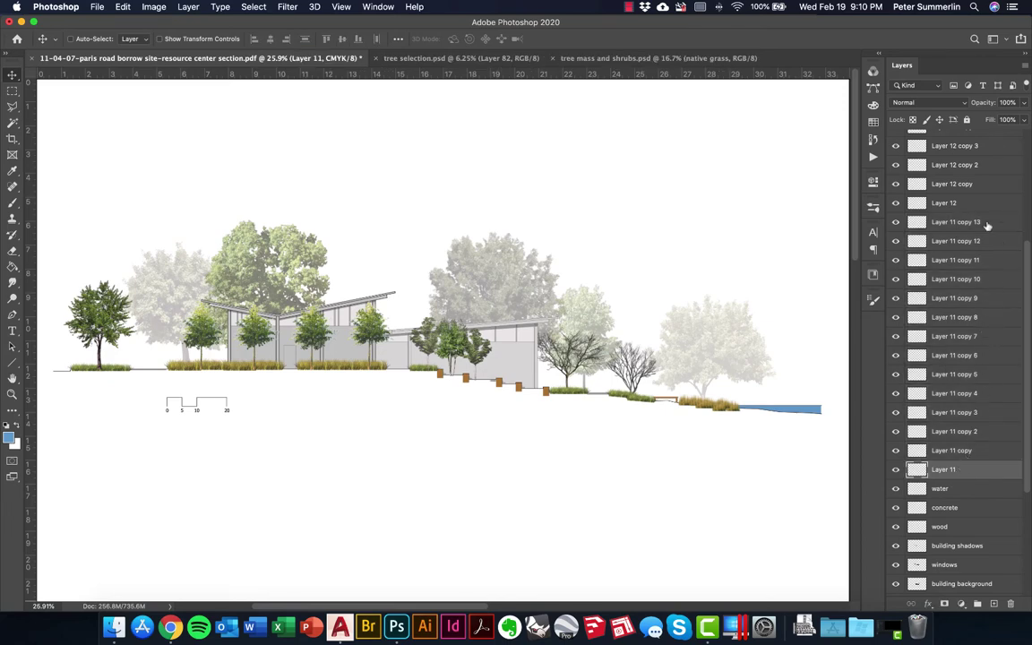
left_click(959, 221, "shift")
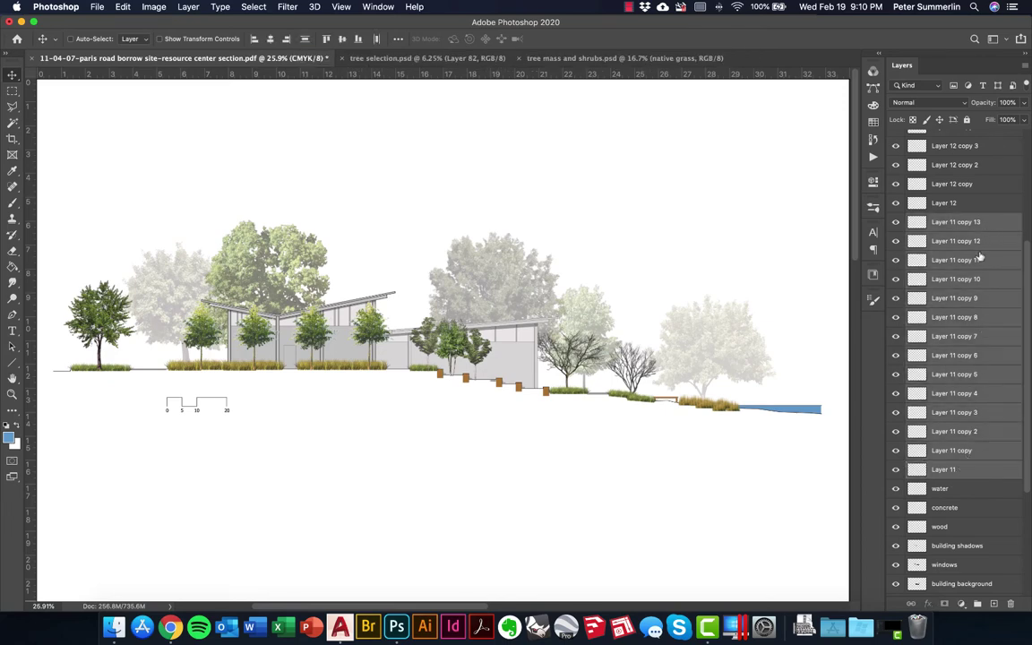
left_click(980, 605)
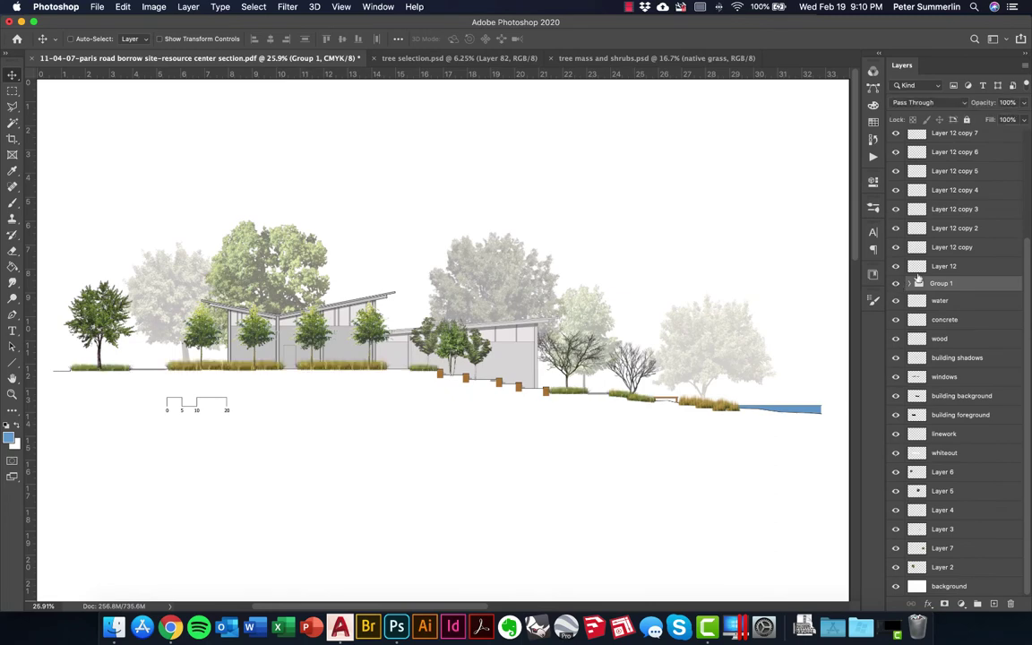
Group the grass layers from Layer 12 through Layer 12 copy 8, and toggle both grass groups off and on to check their contents.
left_click(949, 266)
scroll(957, 268, "up", 2)
scroll(959, 187, "up", 1)
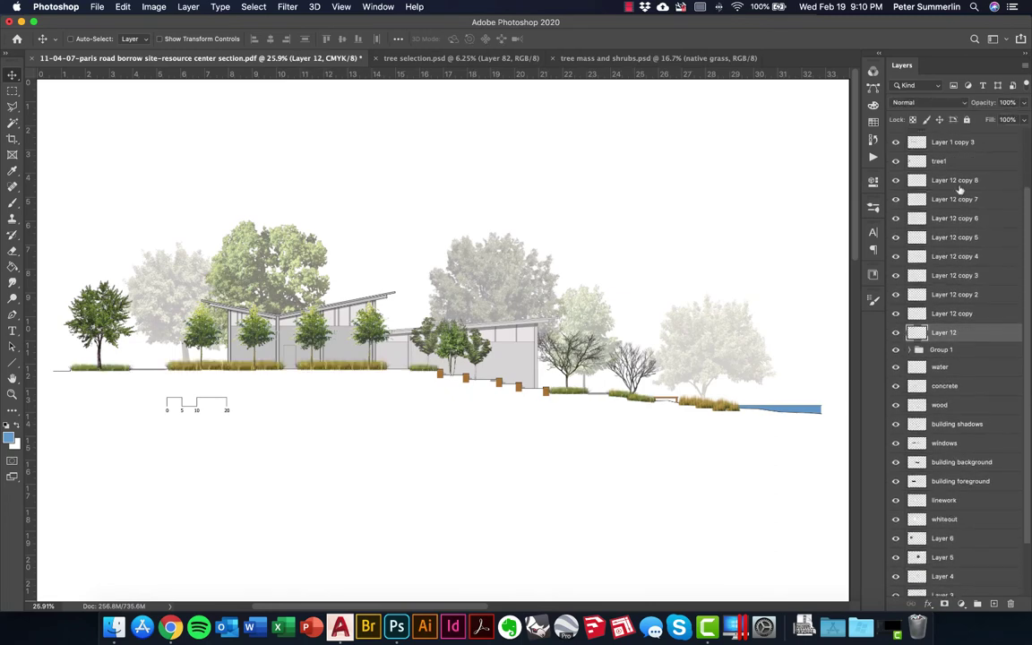
left_click(957, 181, "shift")
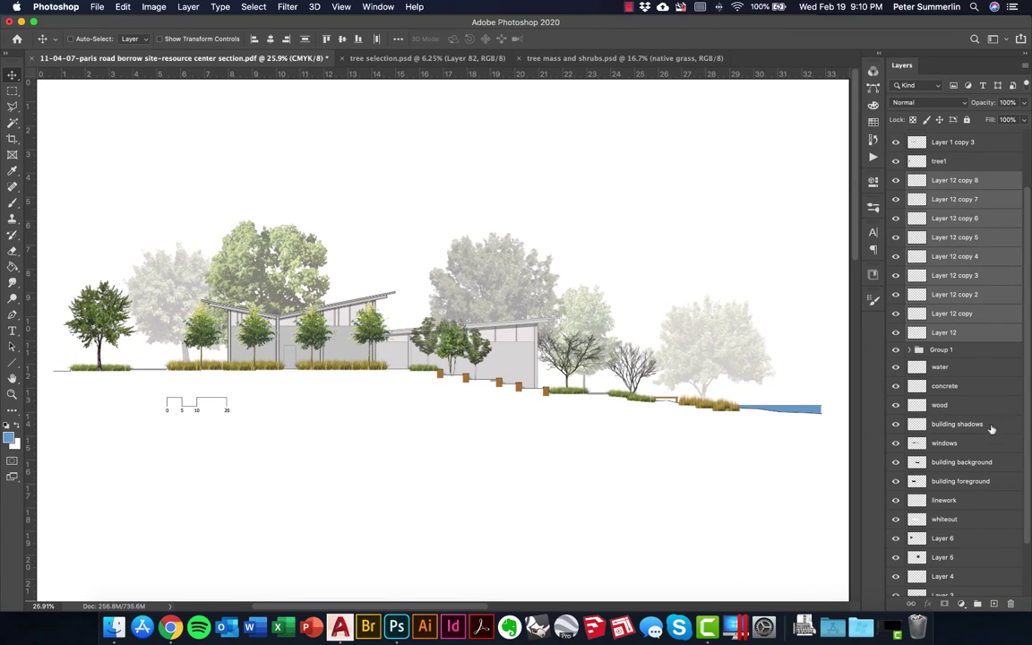
left_click(978, 603)
left_click(896, 268)
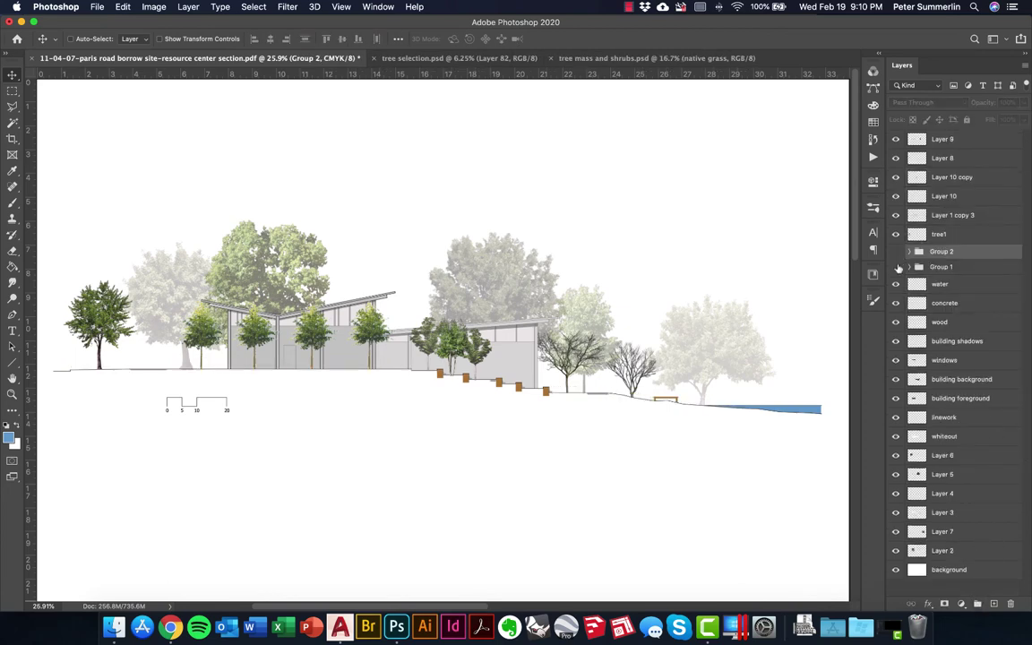
left_click(896, 267)
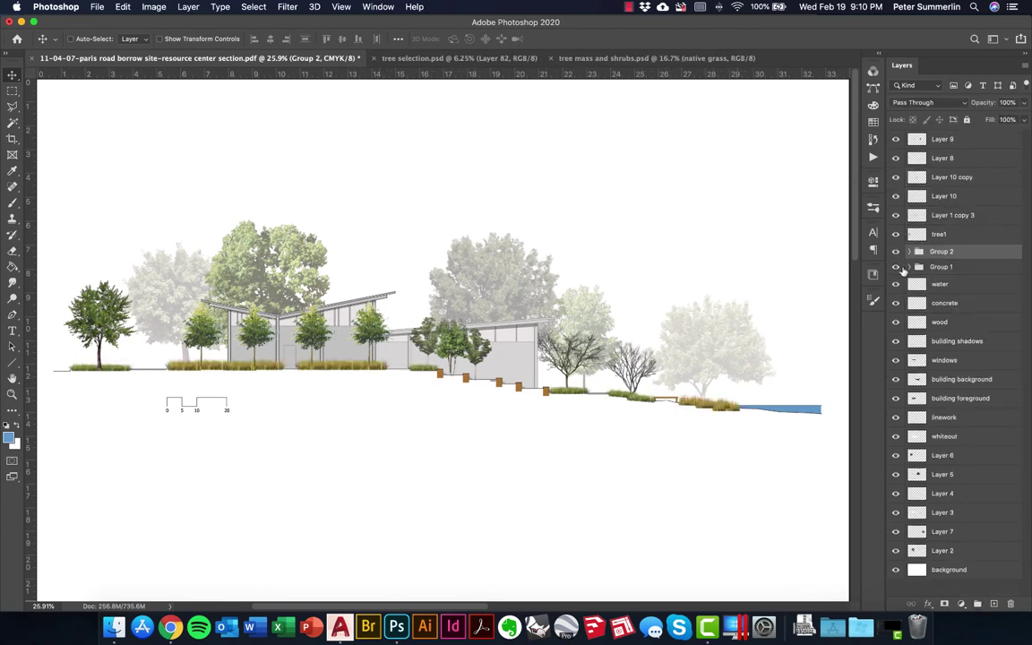
Ungroup the Layer 12 grass layers and group the same layers again.
key("super+shift+g")
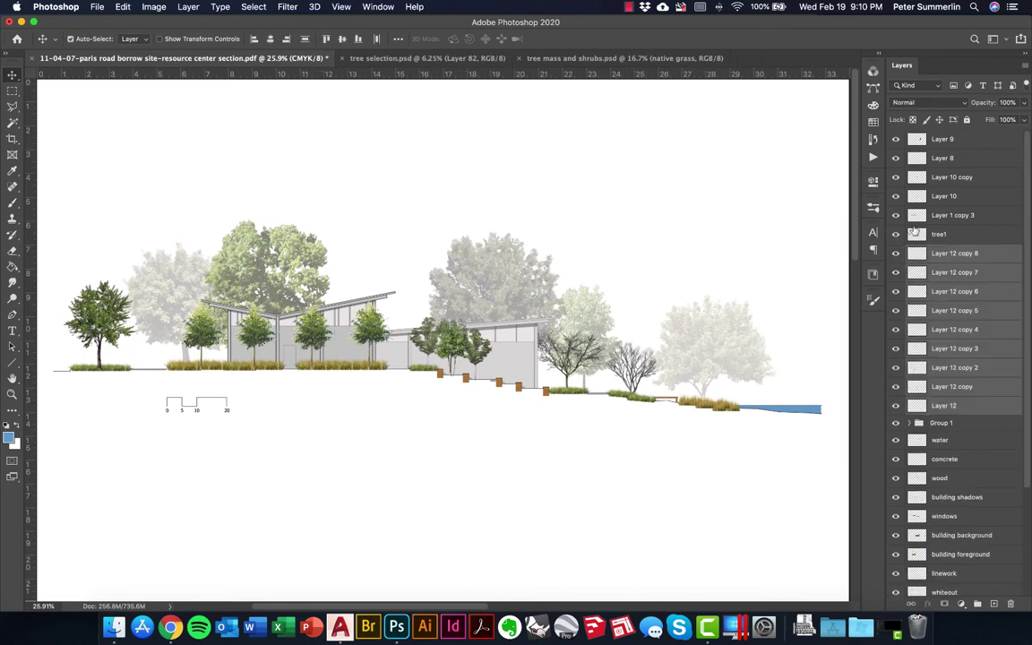
right_click(960, 263)
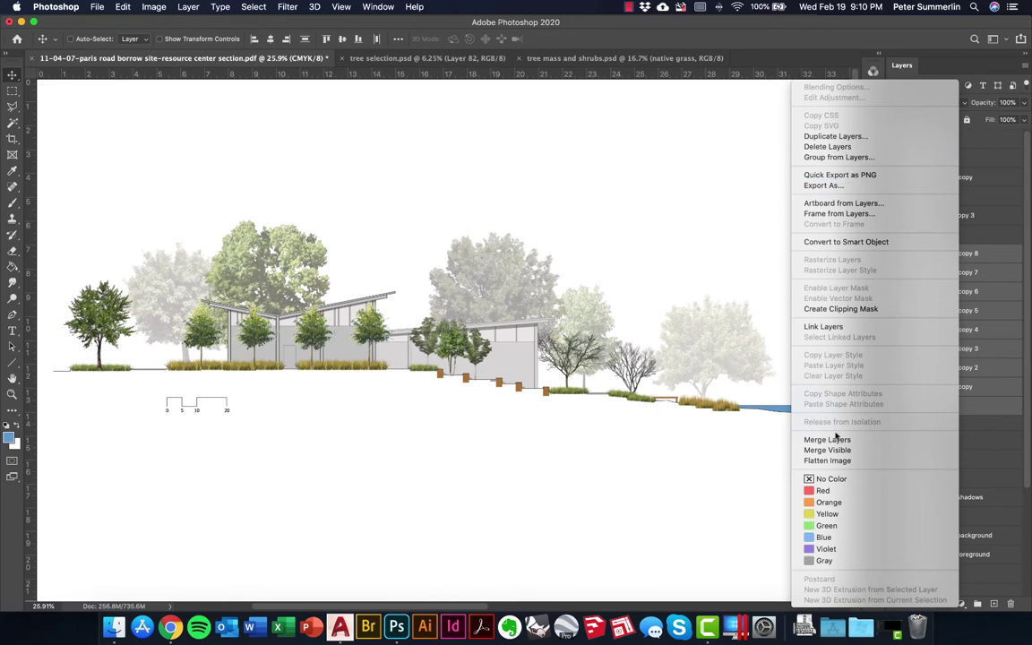
left_click(980, 258)
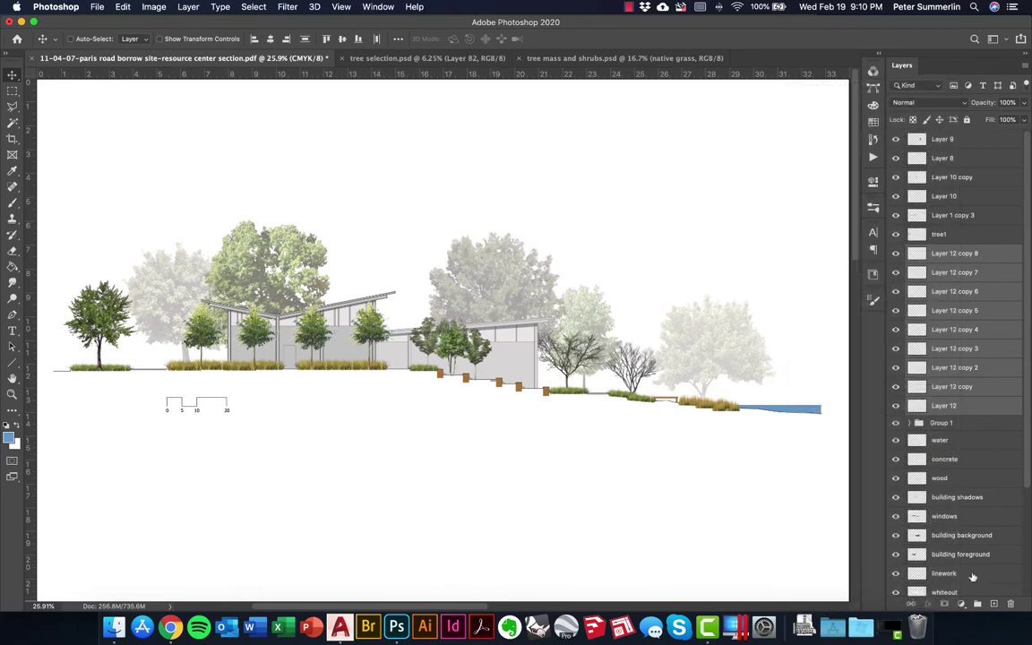
left_click(977, 605)
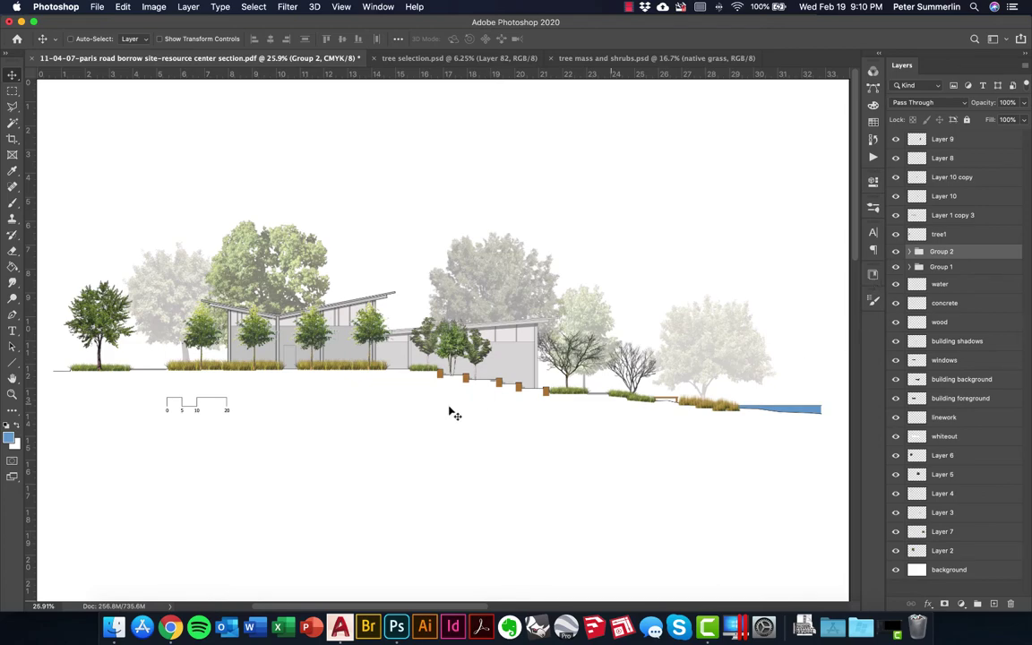
Examine the bottom edge of the grass along the ground line, from the building trees to the curb beside the leftmost tree.
key("z")
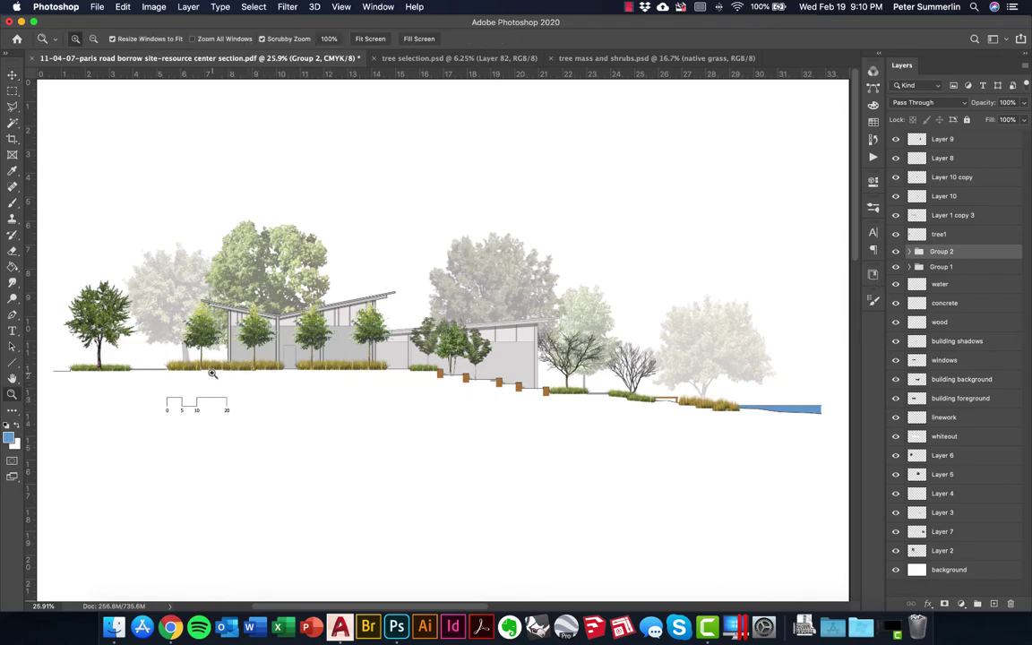
left_click_drag(237, 372, 435, 336)
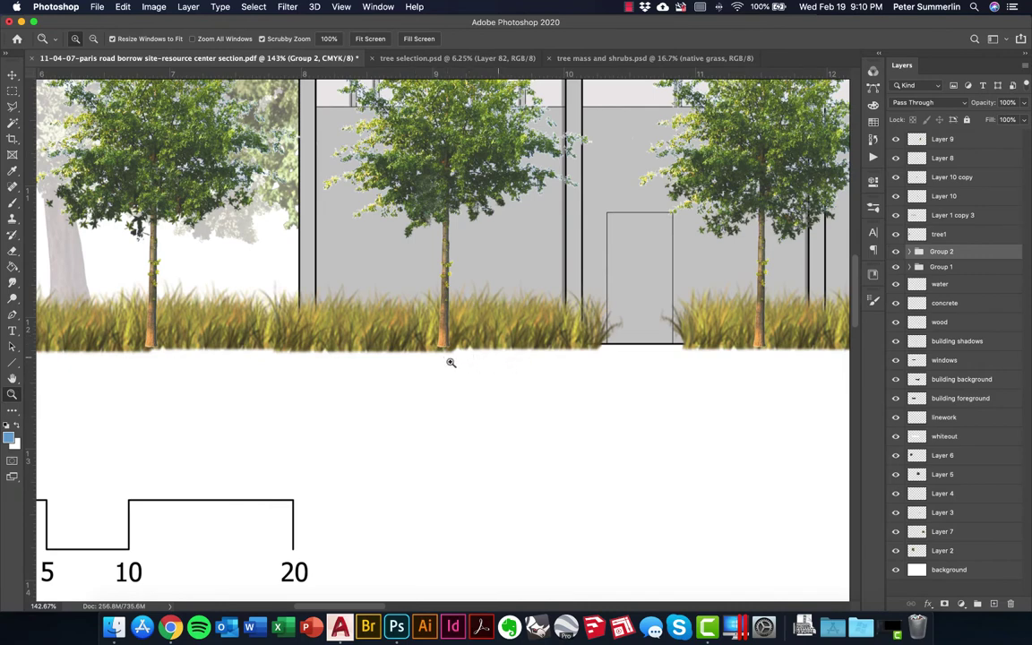
left_click_drag(224, 359, 603, 358)
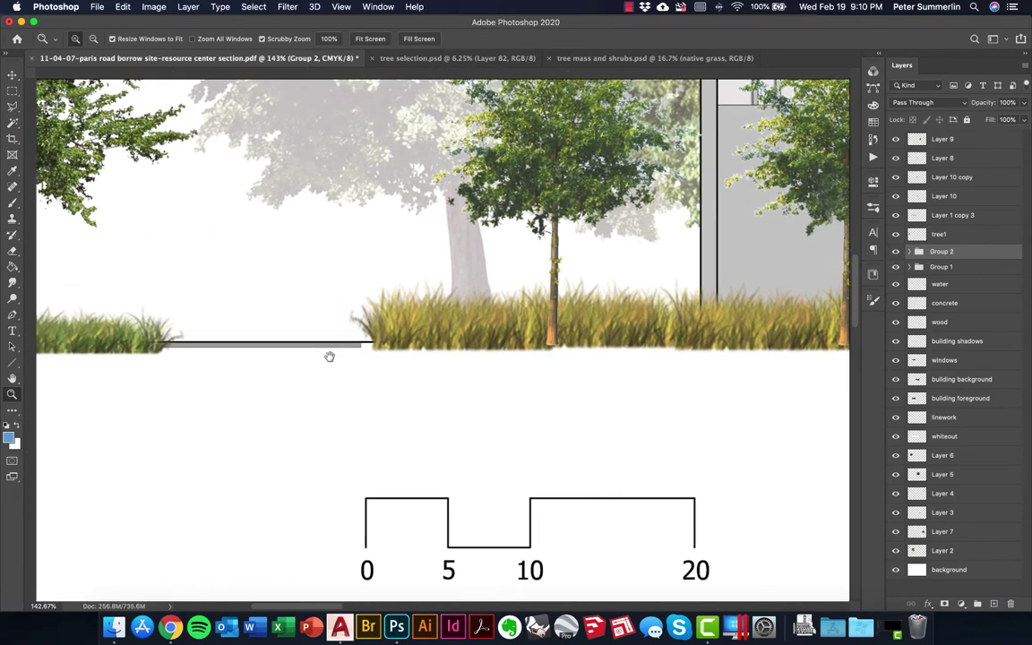
left_click_drag(270, 353, 493, 357)
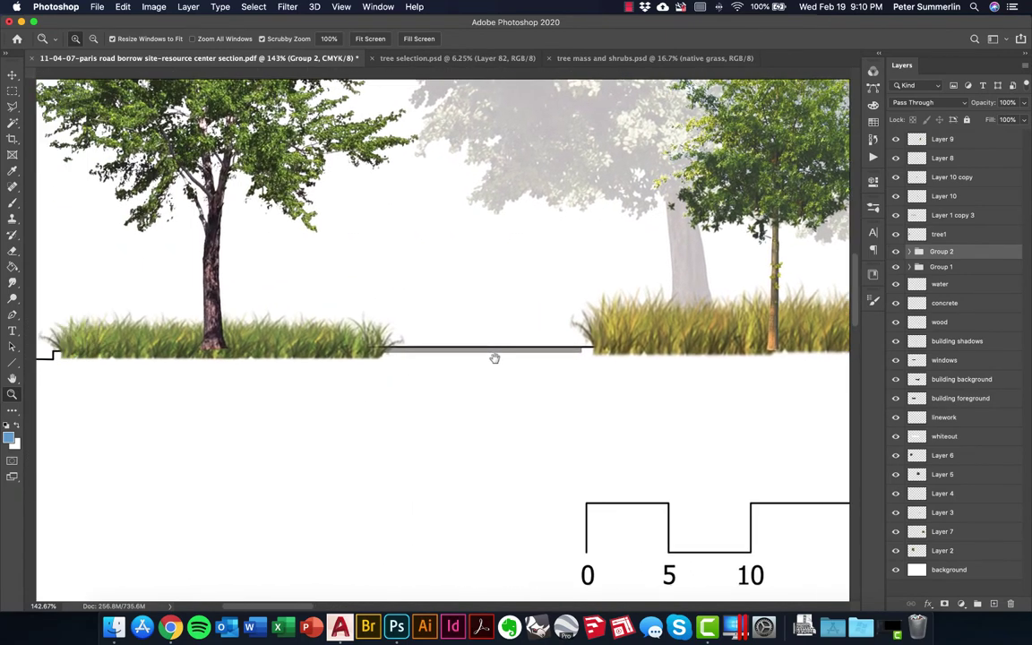
key("ctrl+r")
left_click_drag(106, 359, 204, 356)
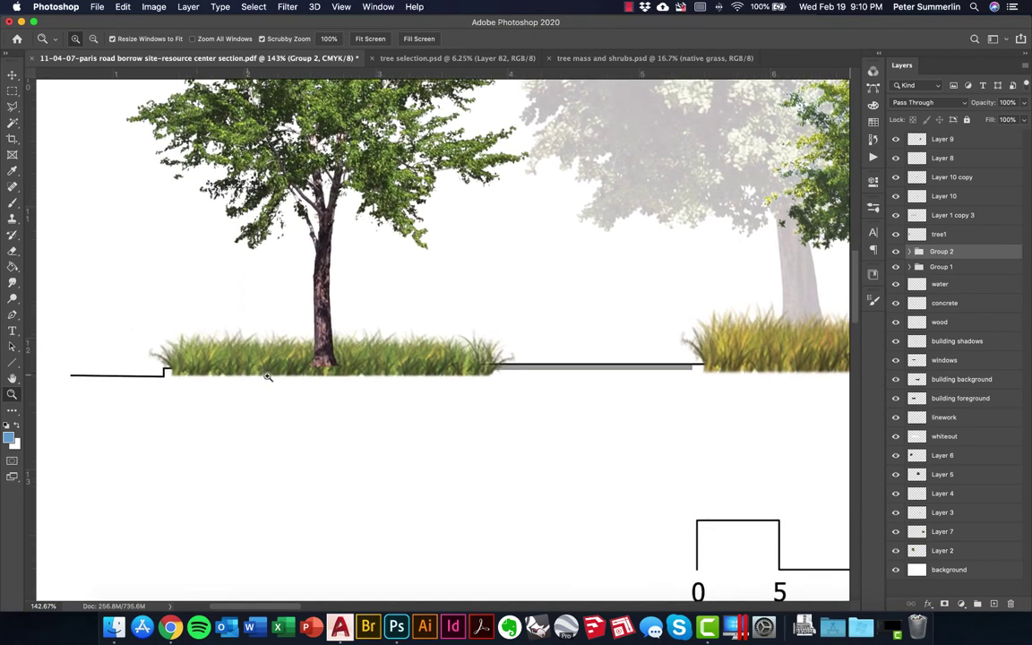
scroll(260, 342, "right", 3)
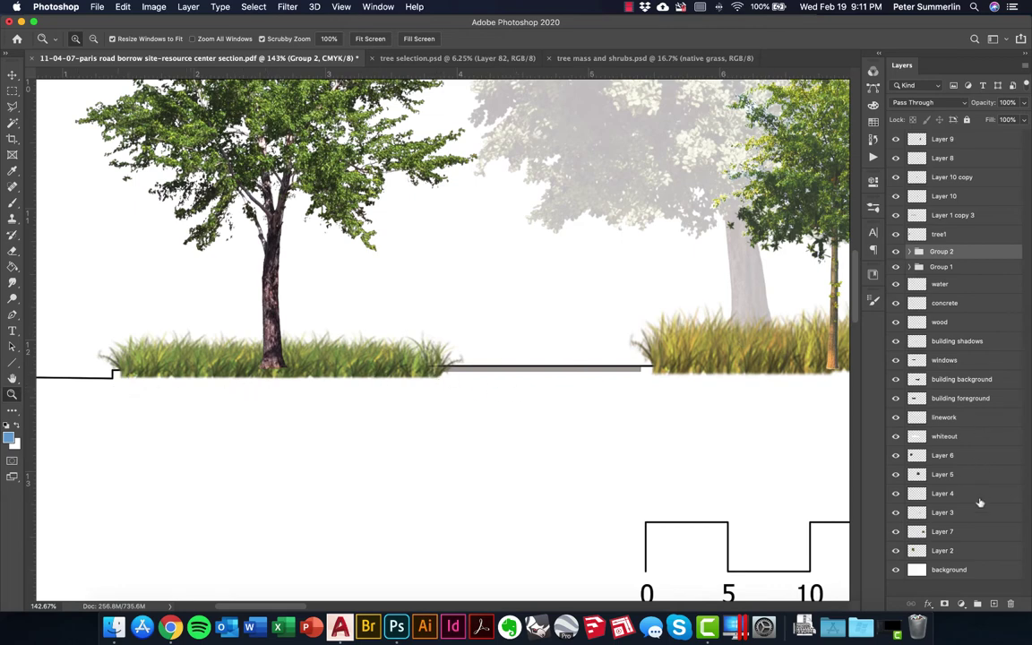
key("super+0")
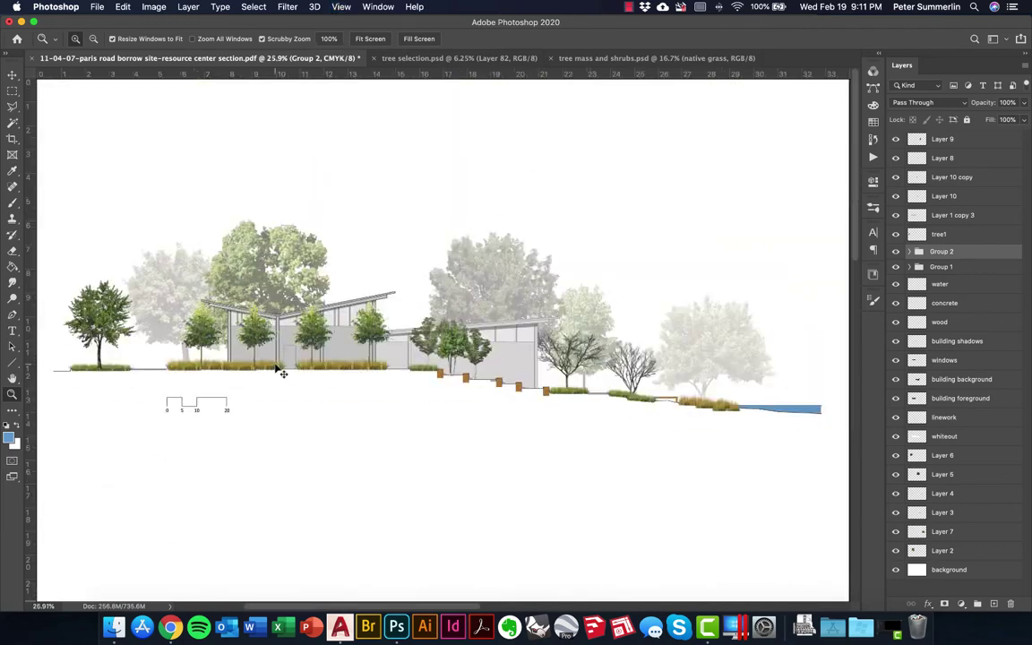
Hide both grass groups and make a rectangular selection spanning the ground line and the blank area beneath the section.
left_click(896, 258)
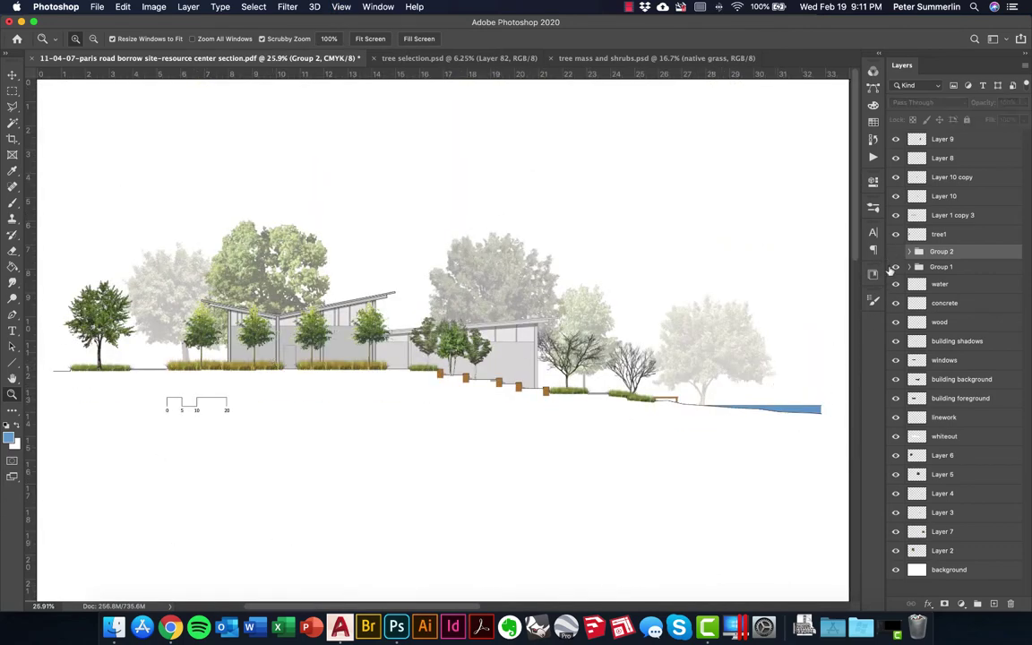
left_click(895, 267)
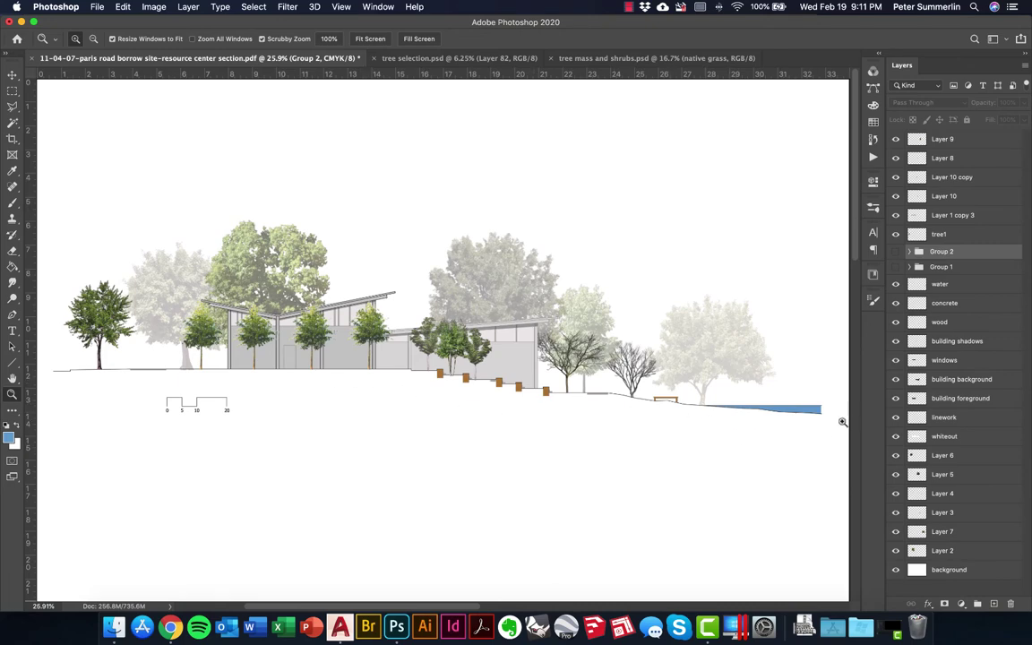
key("m")
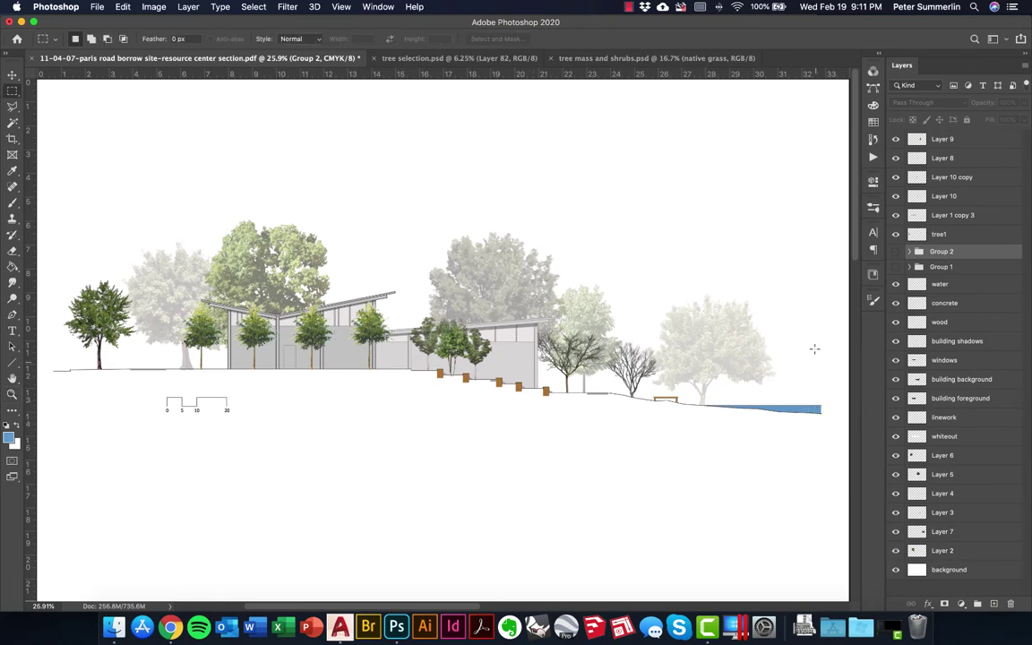
left_click_drag(815, 325, 55, 508)
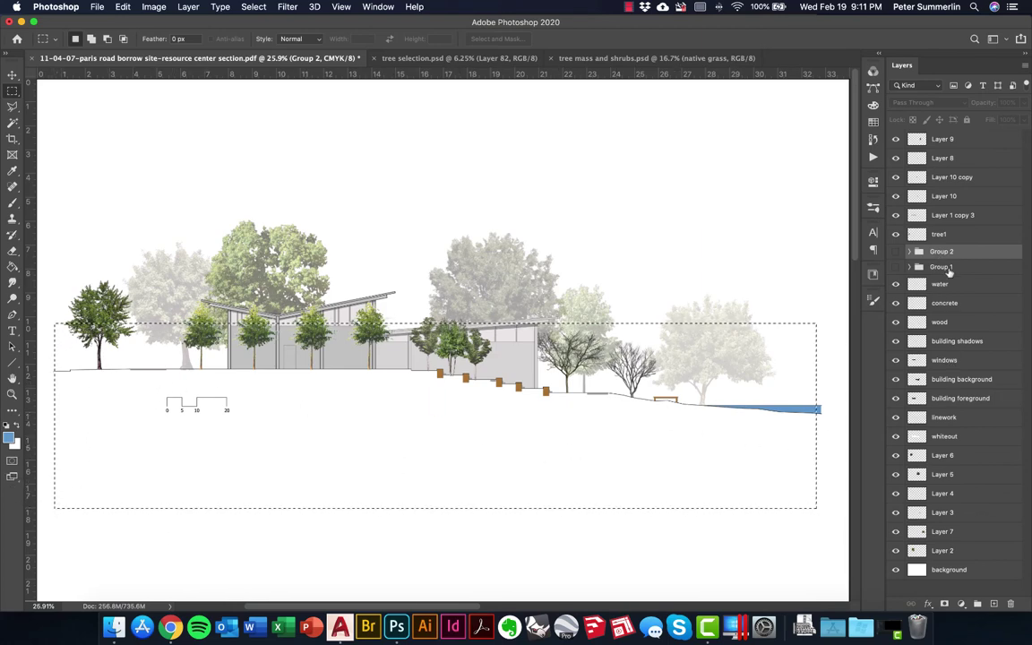
Add a new layer above the grass groups and name it "subsection whiteout".
key("super+j")
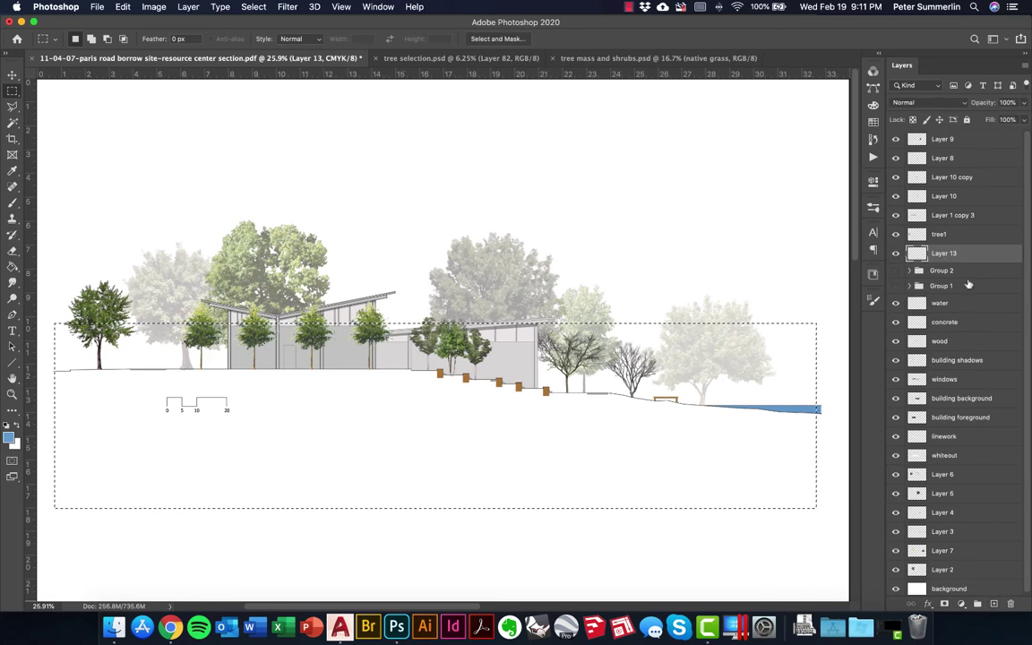
double_click(947, 253)
type("section")
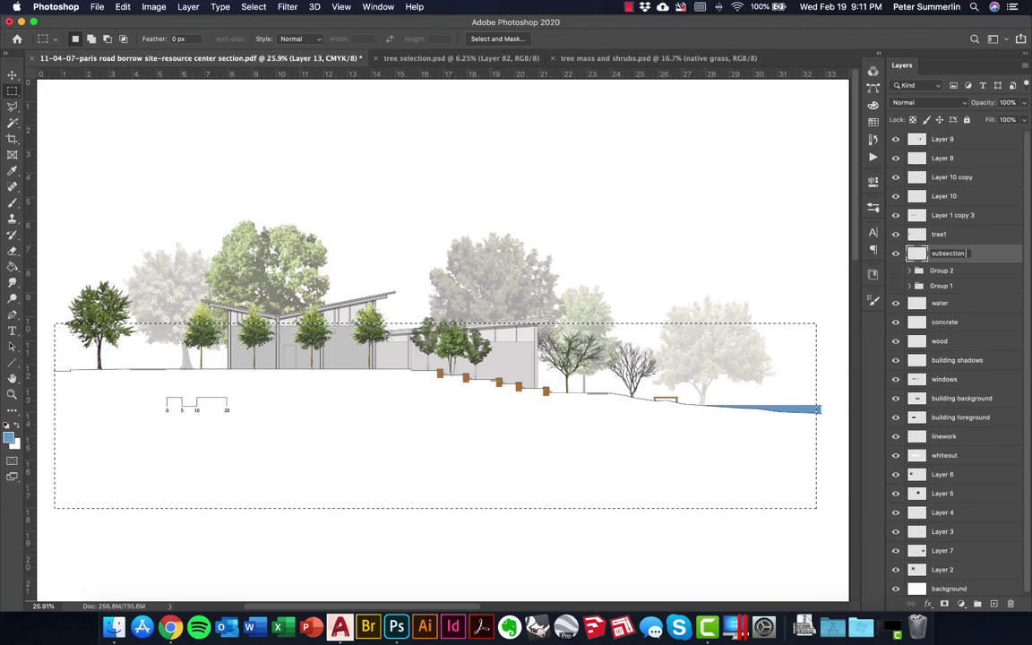
type("bsection whiteout")
key("Return")
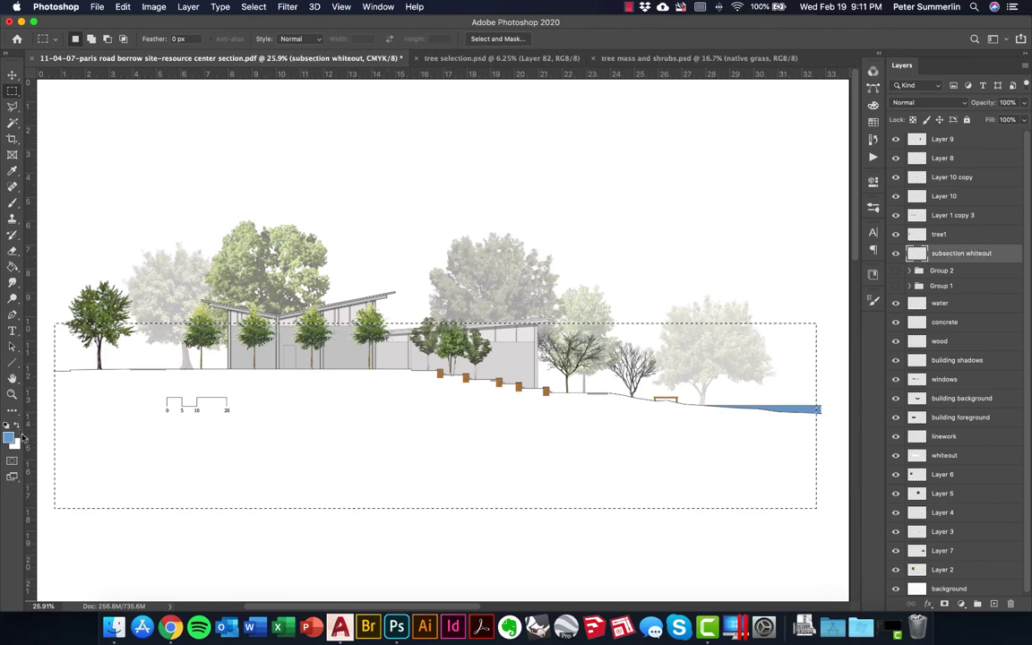
Fill the selected area below the ground line with white on the subsection whiteout layer and load the filled shape as a selection.
key("d")
key("g")
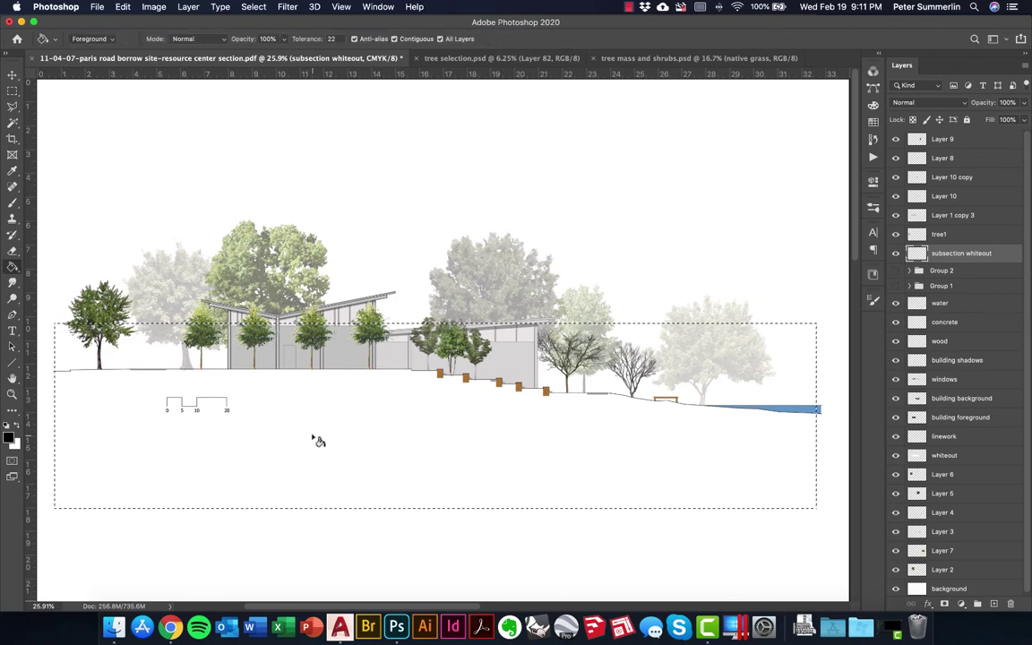
left_click(19, 426)
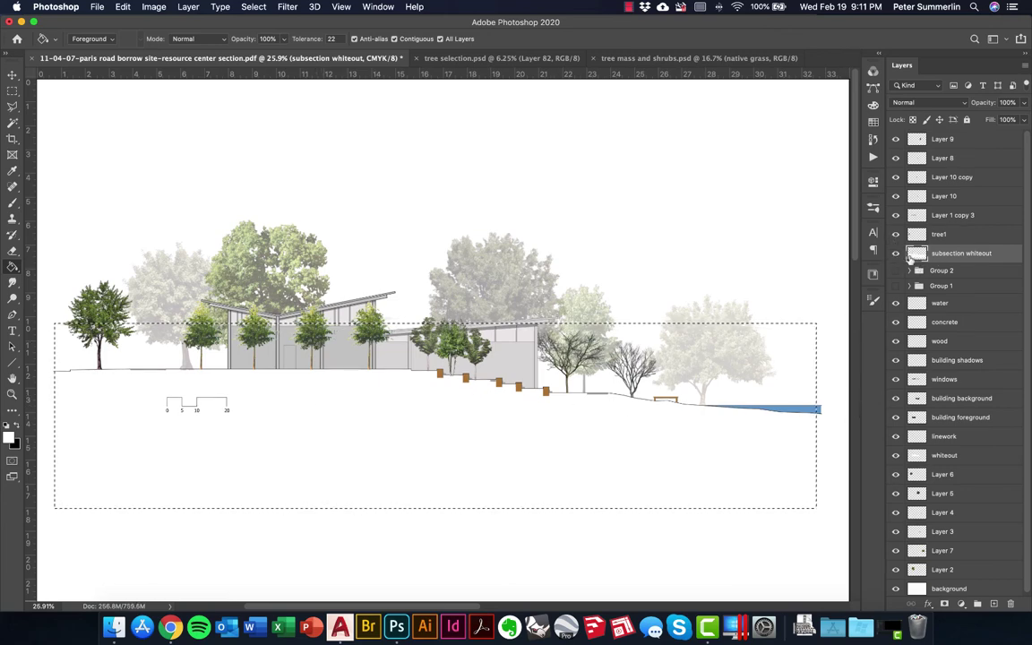
left_click(913, 254, "super")
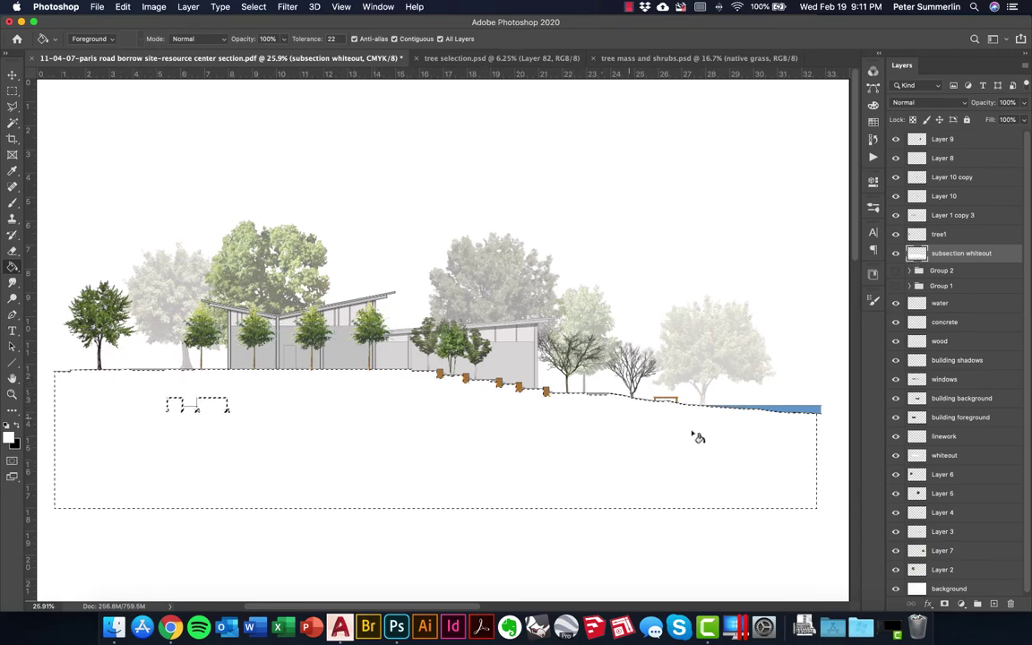
Show both grass groups again and clear the selection.
key("z")
left_click(776, 391)
mouse_move(776, 391)
left_mouse_down()
mouse_move(832, 346)
mouse_move(793, 385)
left_mouse_up()
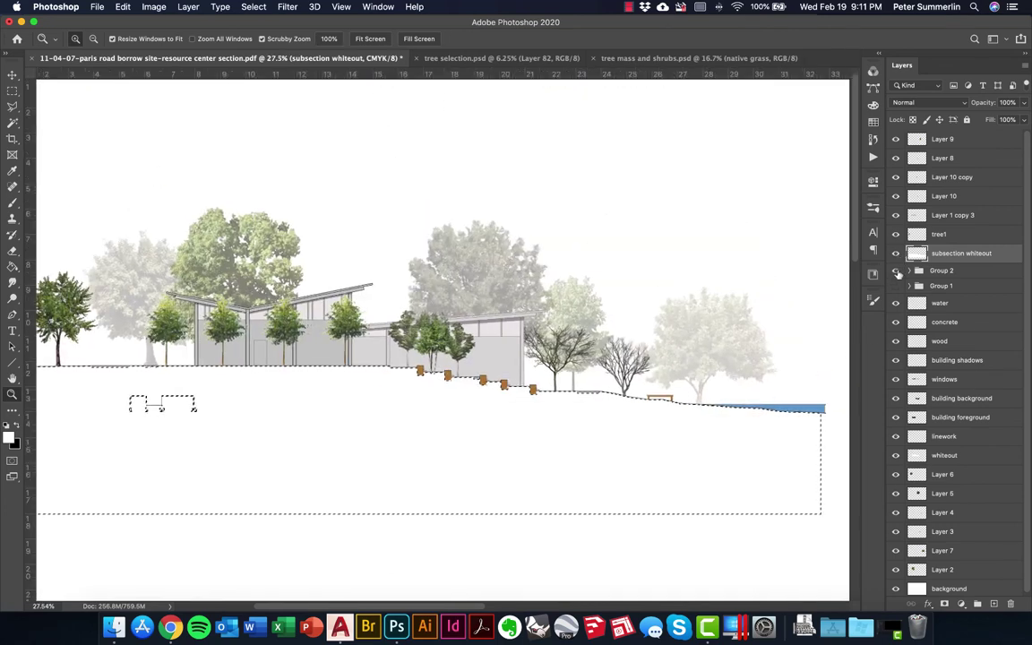
left_click(896, 270)
left_click(896, 286)
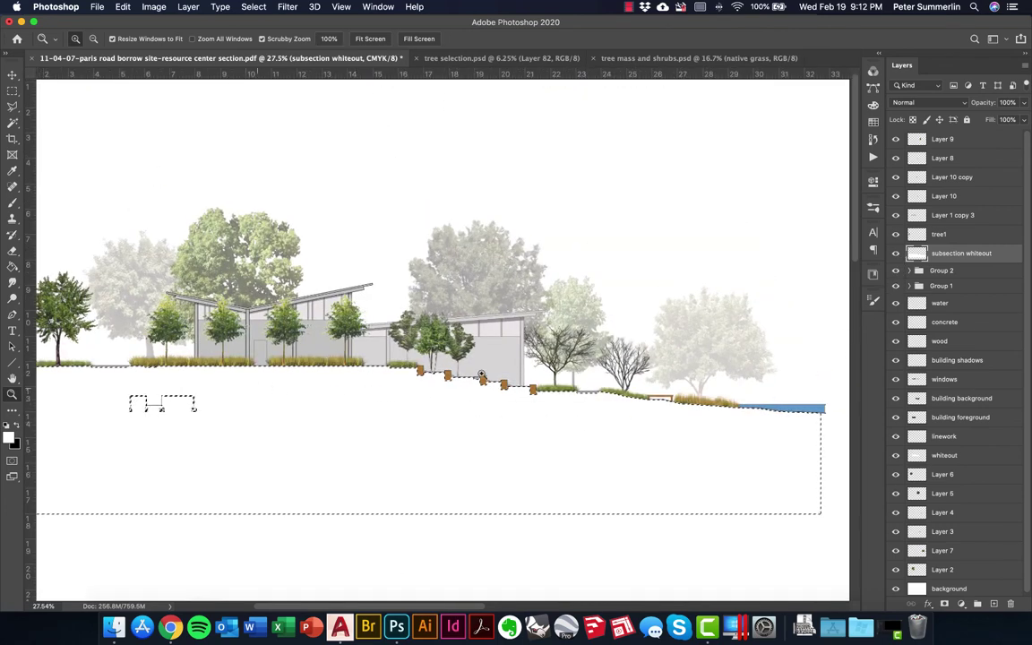
key("super+d")
Toggle the subsection whiteout layer off and on to compare the grass edges along the ground line.
left_click(896, 254)
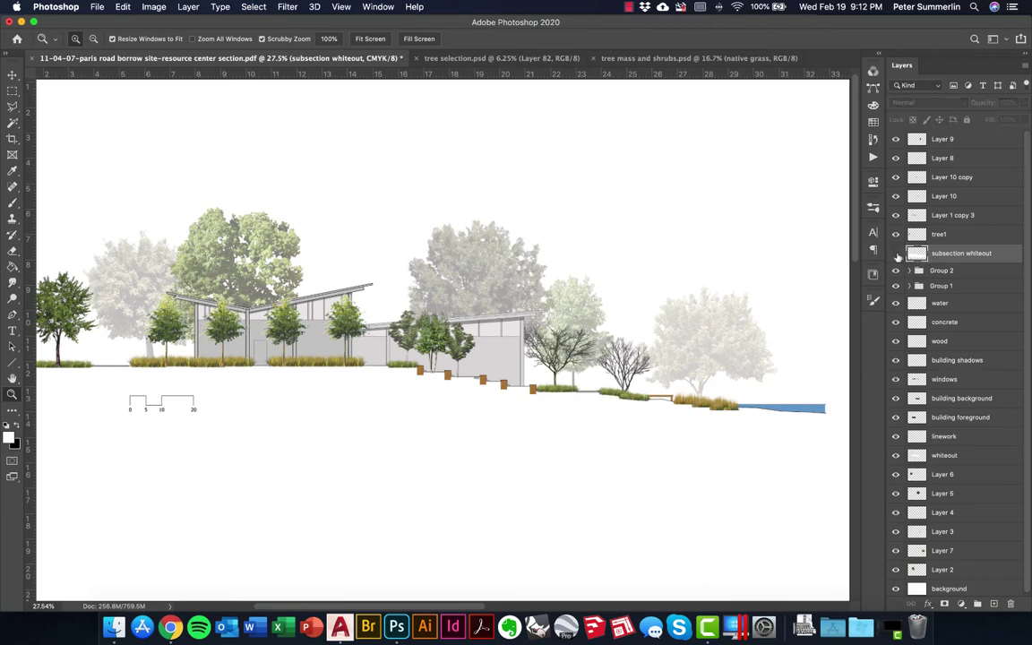
left_click(896, 253)
left_click(896, 253)
left_click(896, 253)
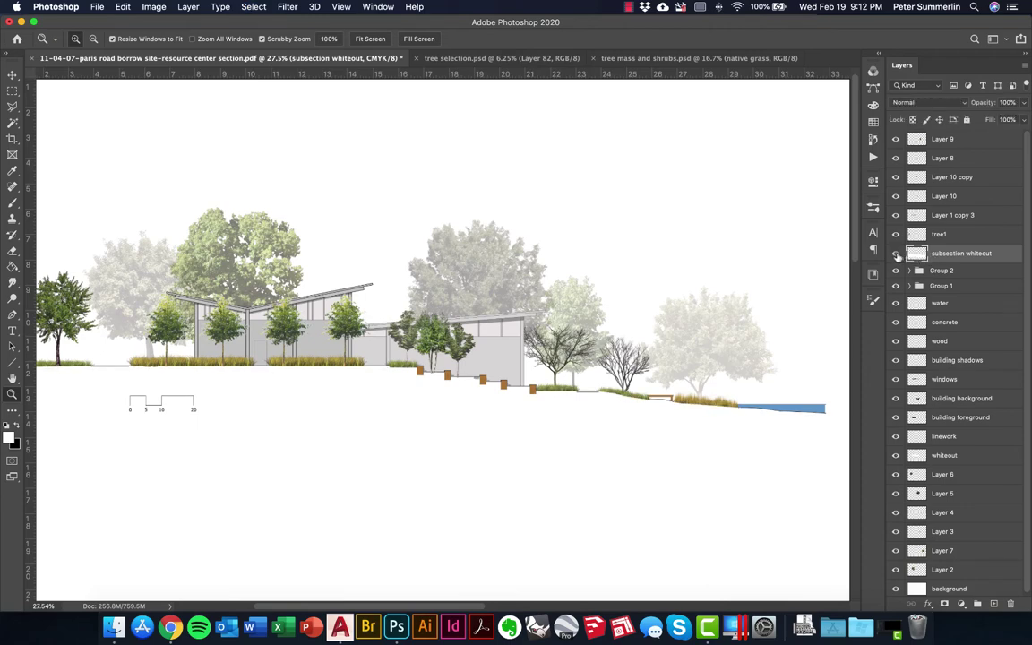
Move the linework layer above the subsection whiteout layer.
left_click_drag(100, 384, 221, 379)
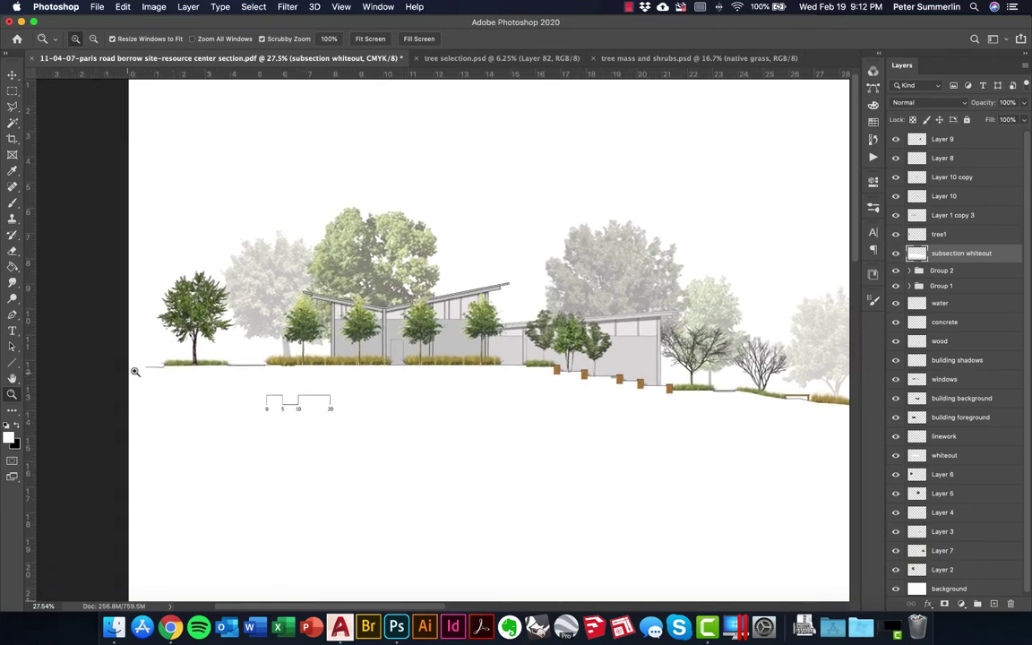
left_click_drag(133, 368, 258, 330)
scroll(392, 327, "right", 10)
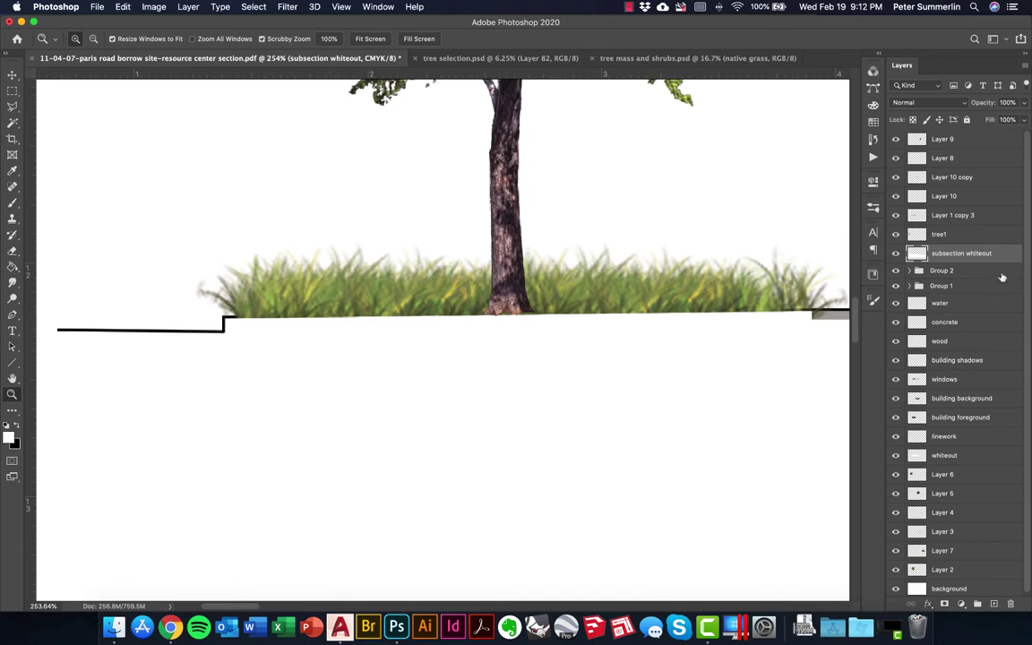
left_click(949, 287, "shift")
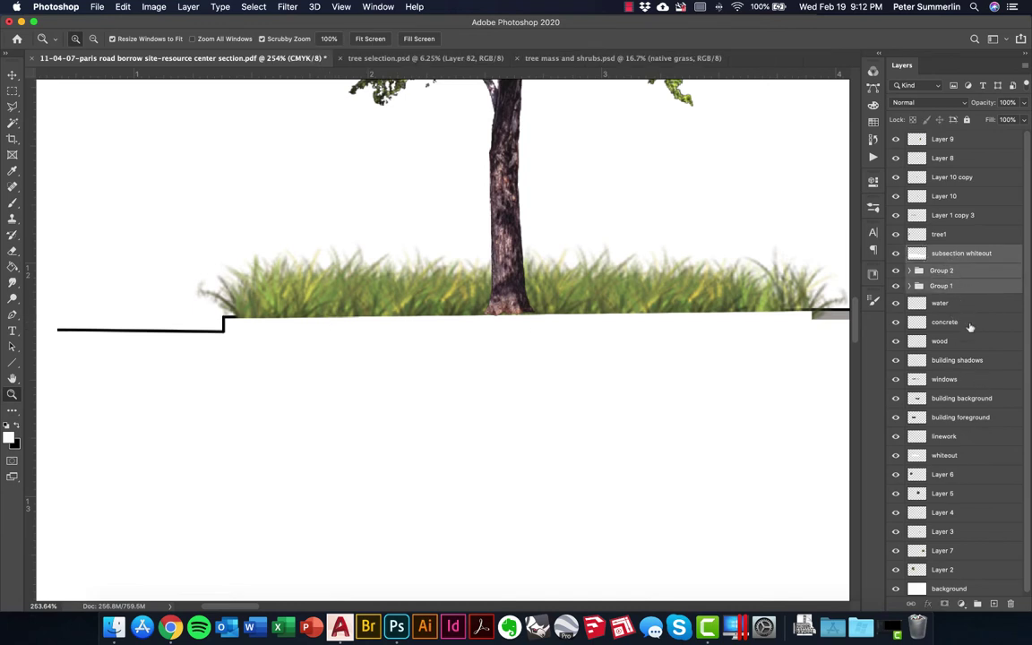
mouse_move(954, 439)
left_mouse_down()
mouse_move(965, 436)
mouse_move(959, 127)
mouse_move(957, 269)
mouse_move(954, 240)
mouse_move(948, 255)
left_mouse_up()
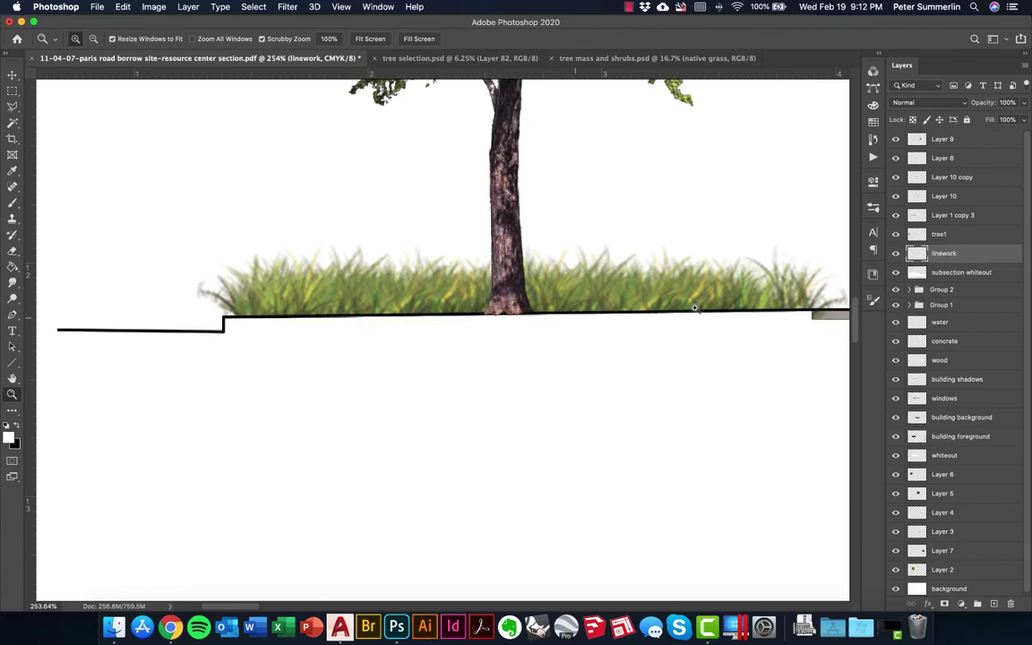
Add a new layer above the linework layer and name it "bold section line".
key("ctrl+shift+alt+n")
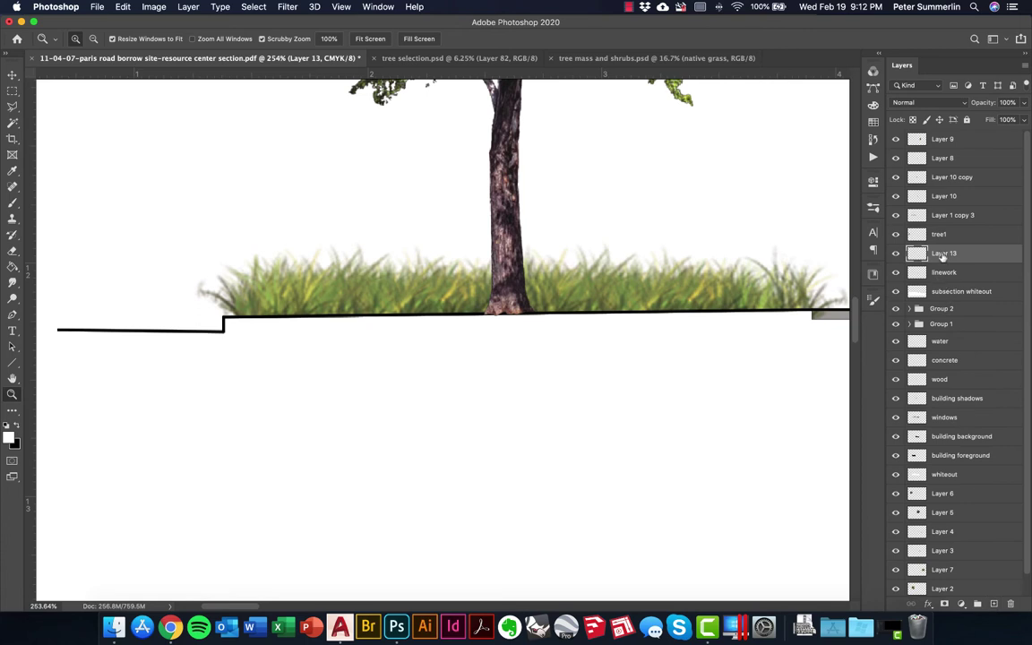
type("bold section line")
key("Return")
Switch the Brush to the Hard Round preset and reduce its size to 20 px.
key("b")
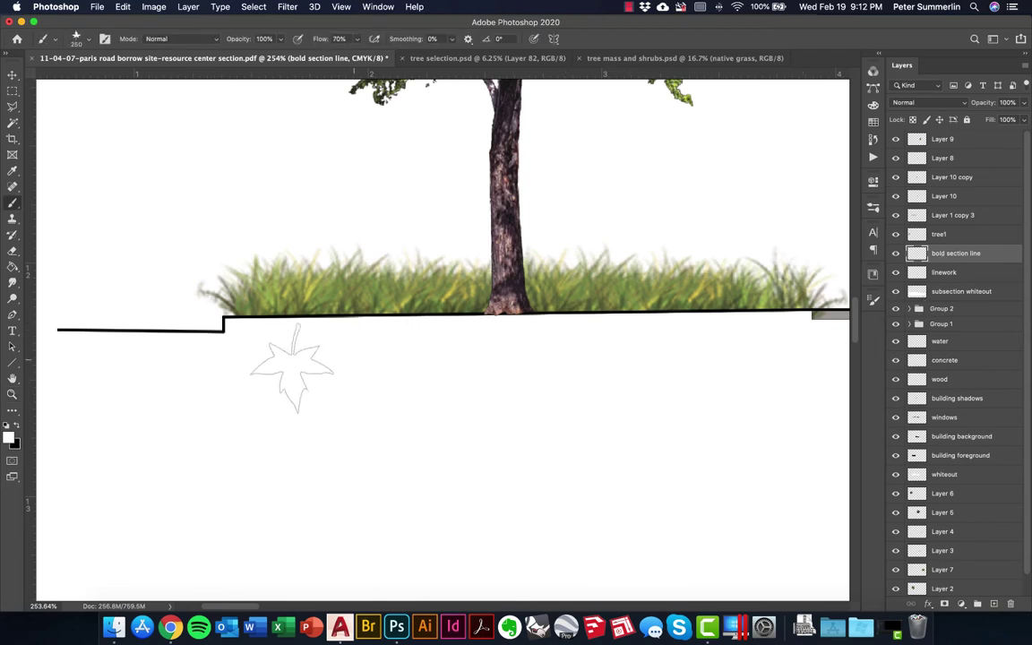
left_click(90, 39)
left_click(114, 174)
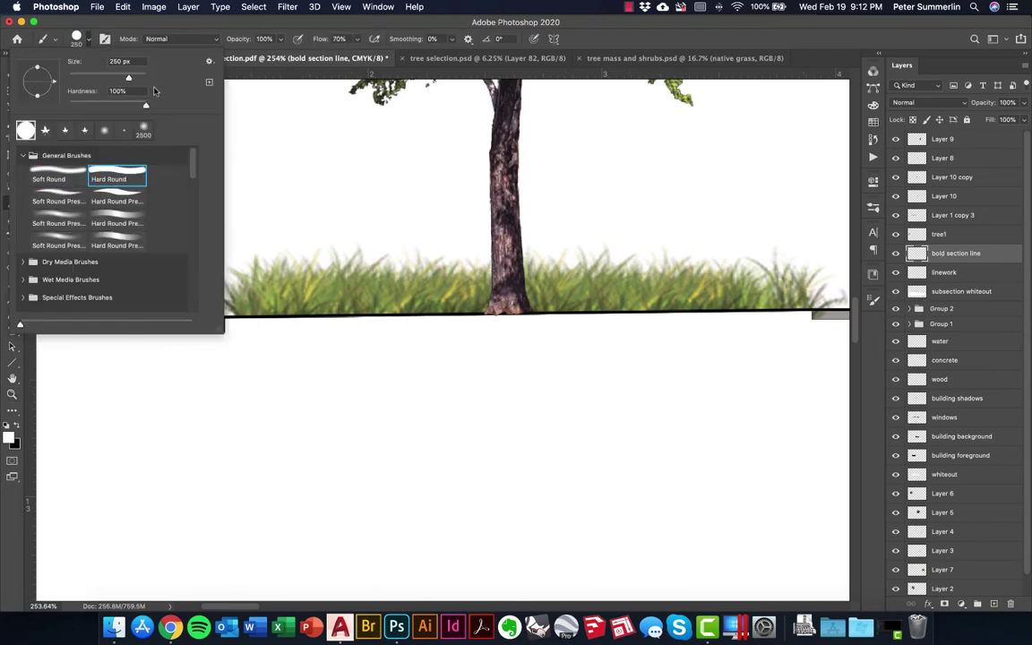
left_click(194, 31)
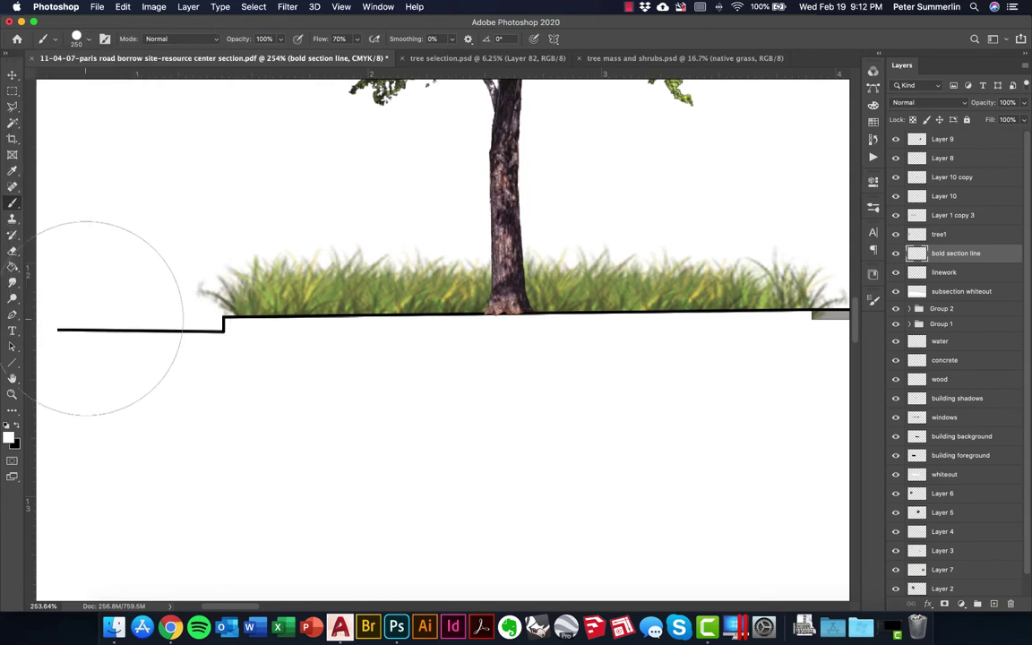
key("bracketleft")
key("bracketleft")
key("bracketleft")
key("bracketleft")
key("bracketleft")
key("bracketleft")
key("bracketleft")
key("bracketleft")
key("bracketleft")
key("bracketleft")
key("bracketleft")
key("bracketleft")
key("bracketleft")
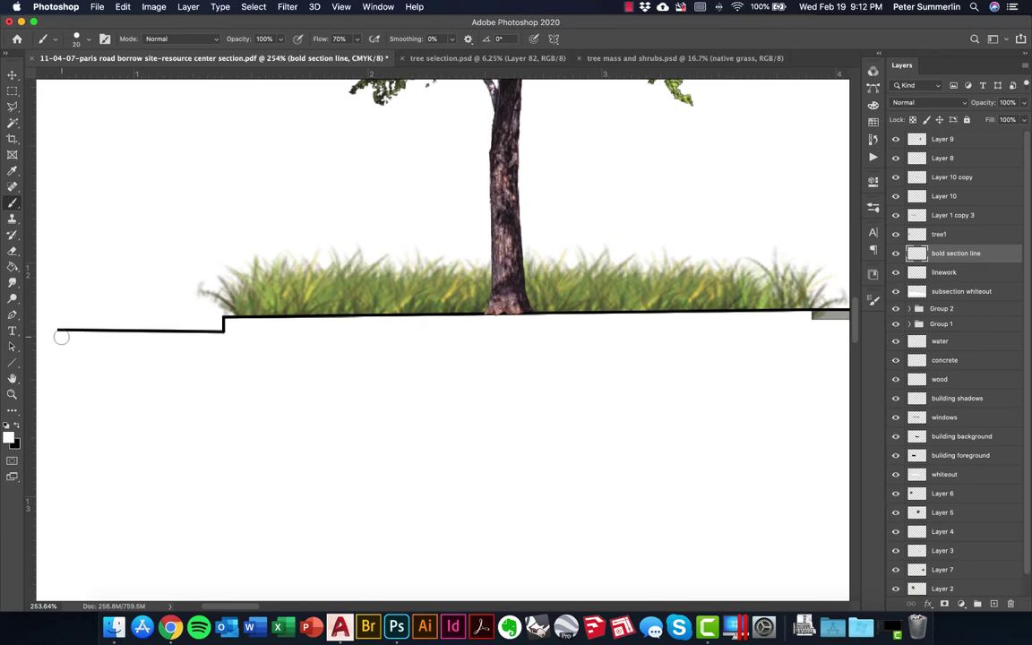
Set the painting colour to black and the brush flow to 100%.
left_click(61, 336)
key("x")
left_click_drag(320, 42, 376, 41)
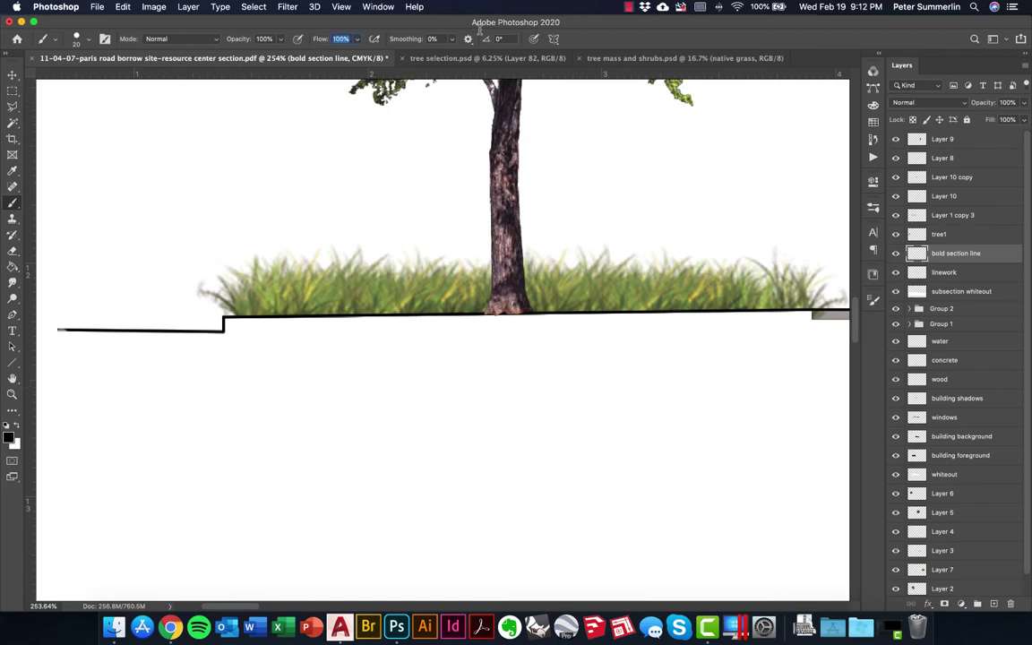
Paint straight black segments under the ground line from its start, up the curb, and past the leftmost tree to the grey paving.
left_click(60, 336)
left_click(227, 338, "shift")
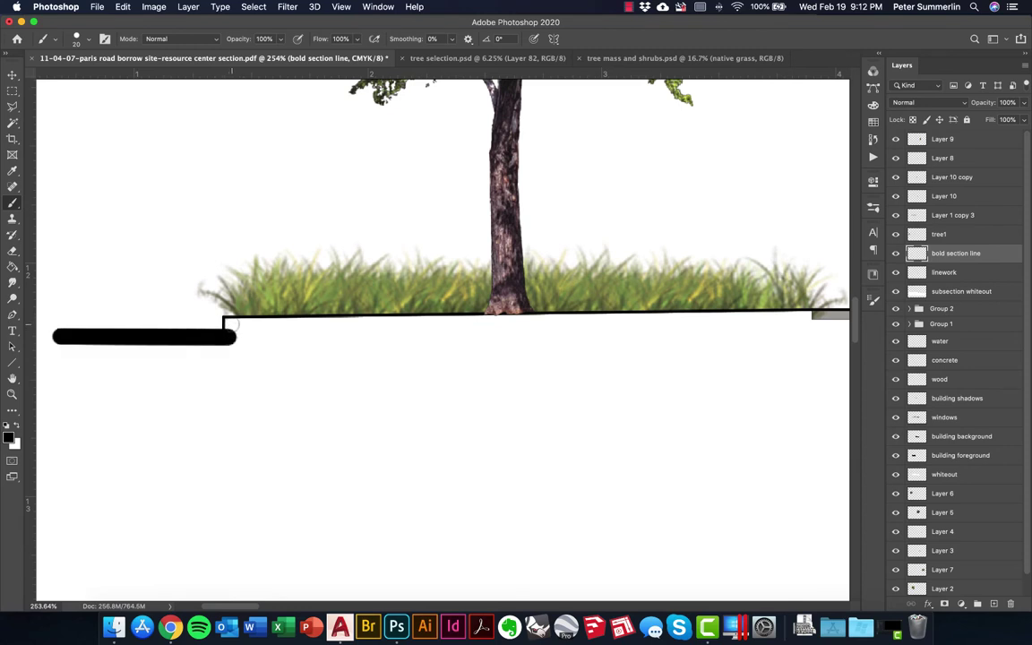
left_click(230, 319, "shift")
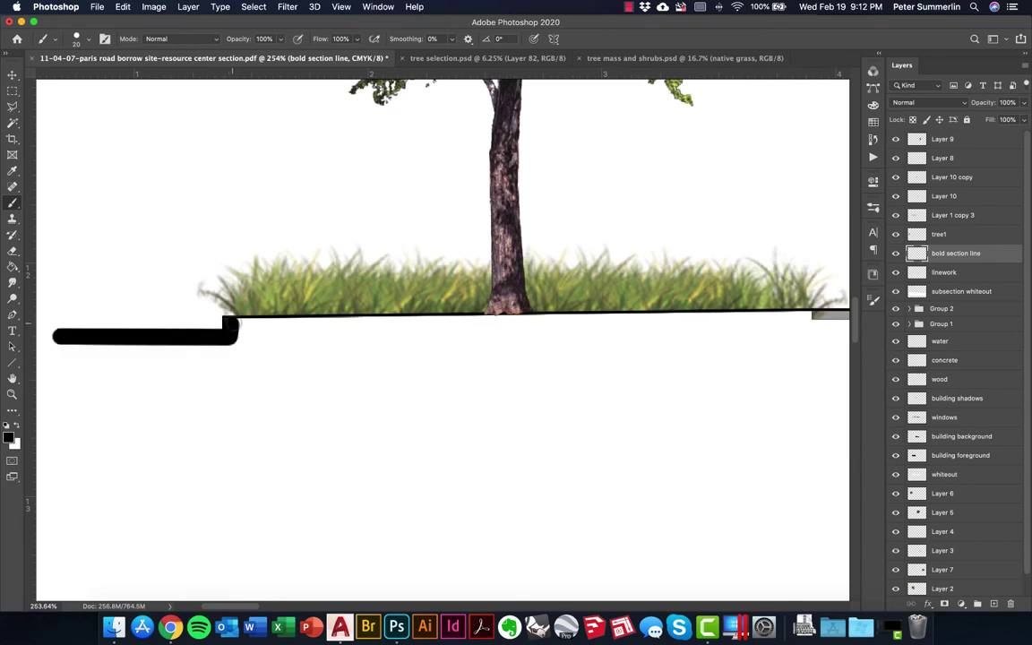
left_click(804, 317, "shift")
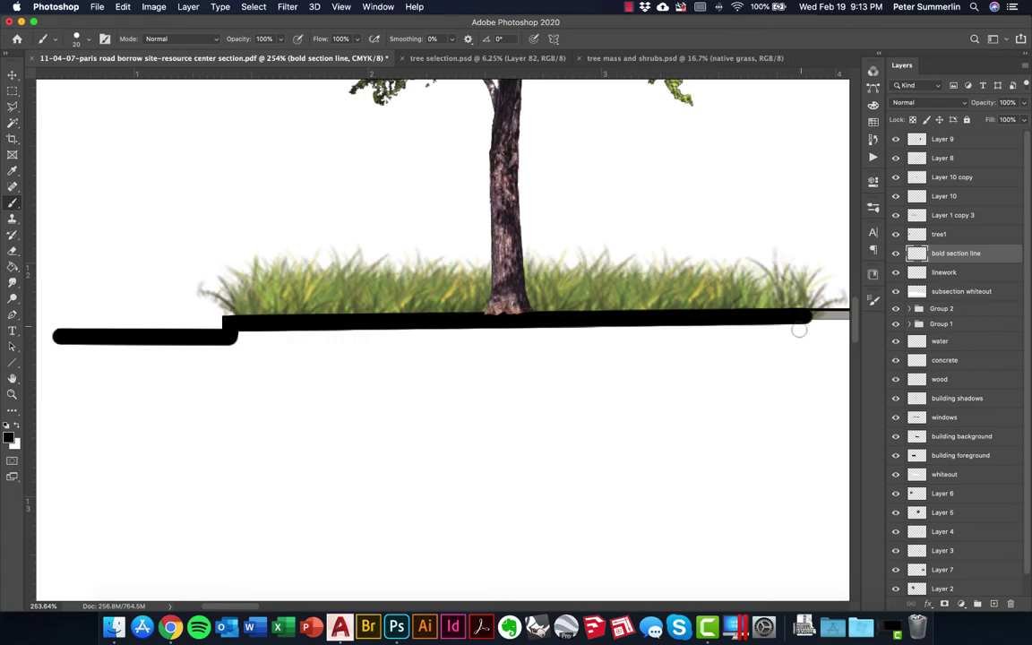
Continue the bold section line down and around the underside of the first grey paving slab.
left_click_drag(800, 328, 510, 340)
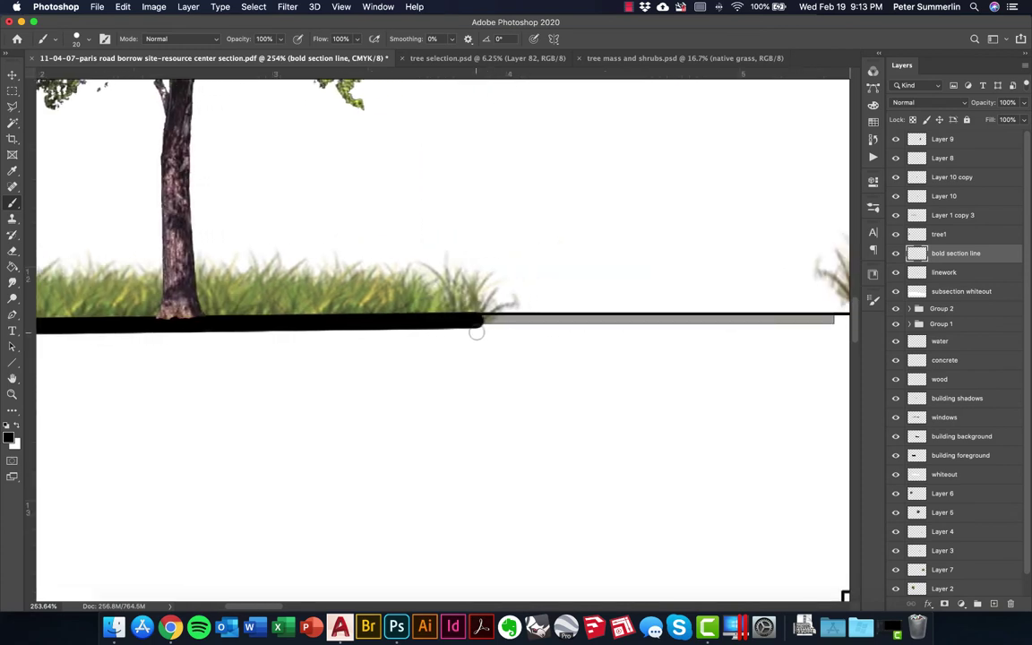
left_click_drag(583, 339, 265, 335)
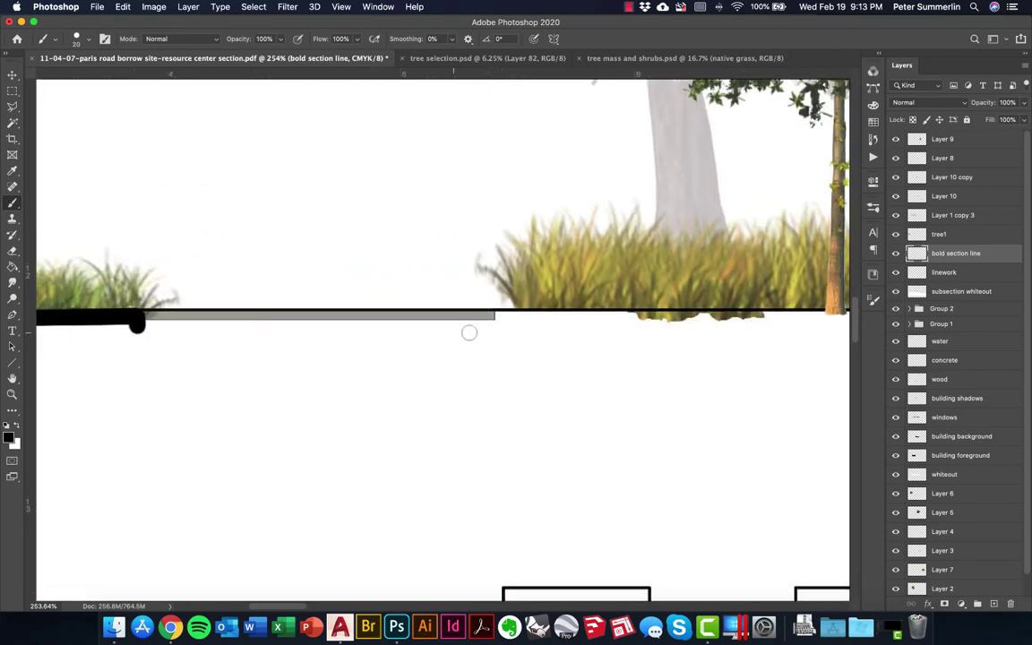
left_click(501, 326, "shift")
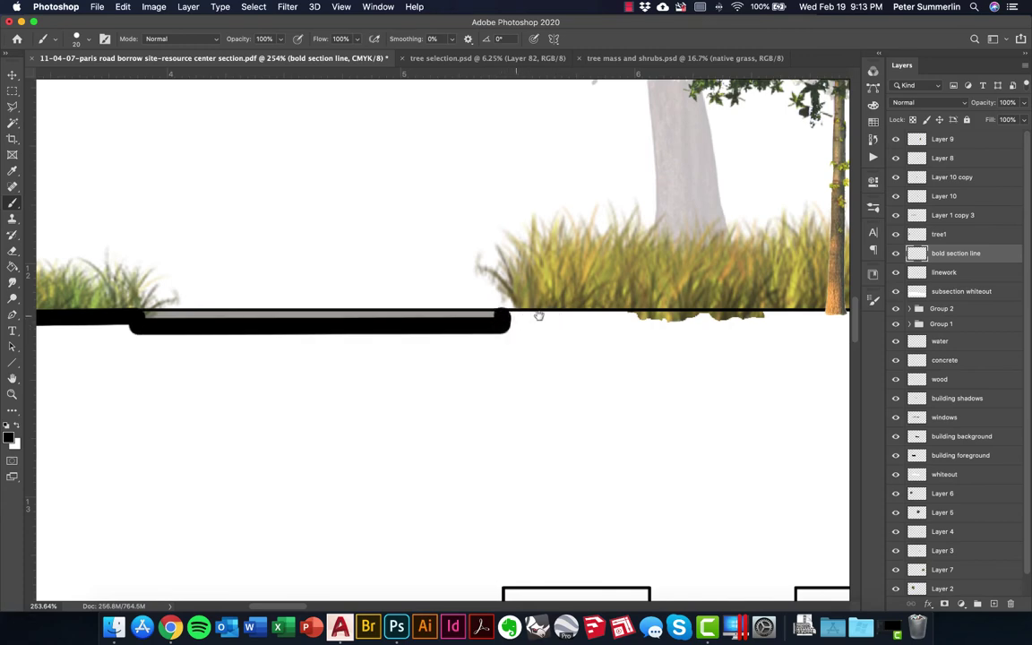
Extend the bold section line beneath the tall grasses to just past the tree at the building's first bay.
left_click_drag(538, 317, 129, 332)
left_click_drag(543, 337, 488, 339)
left_click_drag(806, 341, 438, 342)
left_click(612, 332, "shift")
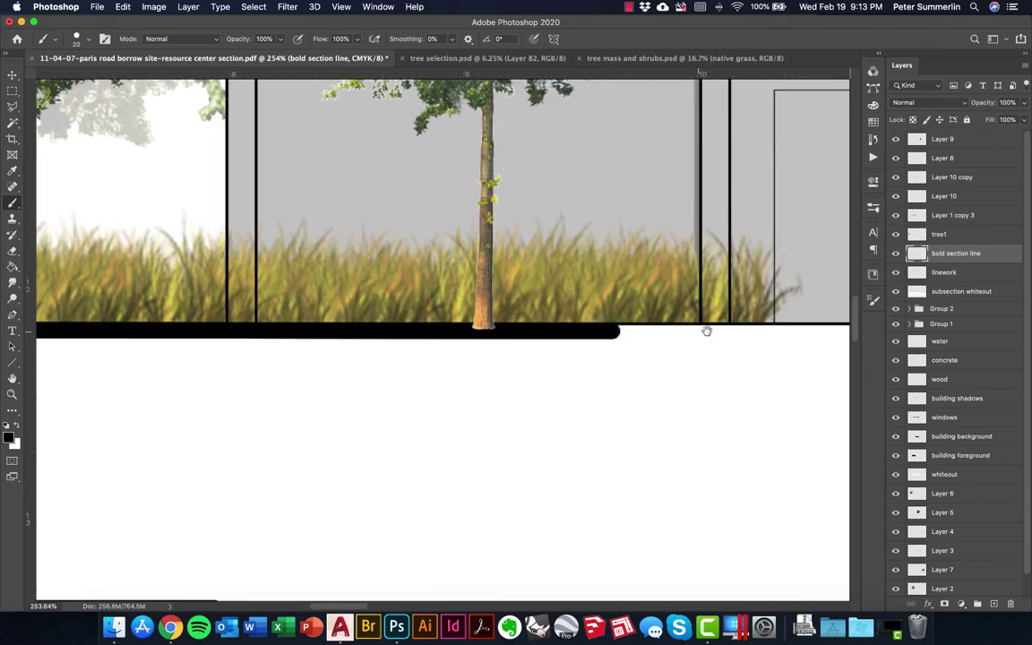
Continue the bold section line beneath the building, stepped terraces, second paving slab and slope to the far end of the water.
left_click_drag(707, 329, 283, 345)
left_click_drag(641, 341, 217, 353)
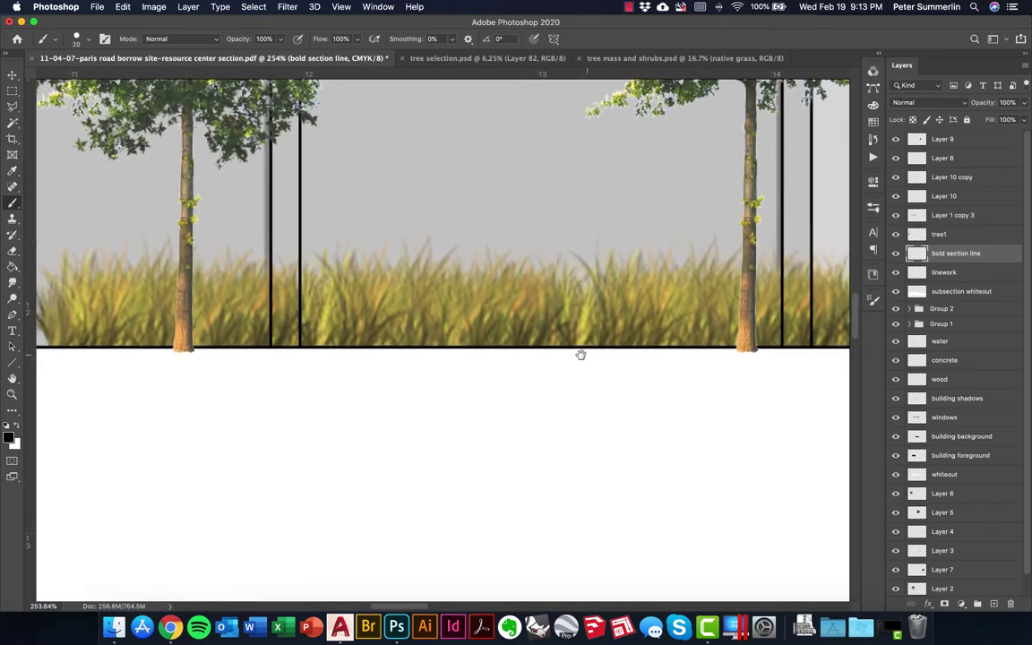
left_click_drag(581, 353, 449, 356)
left_click_drag(627, 354, 207, 354)
left_click_drag(708, 349, 415, 346)
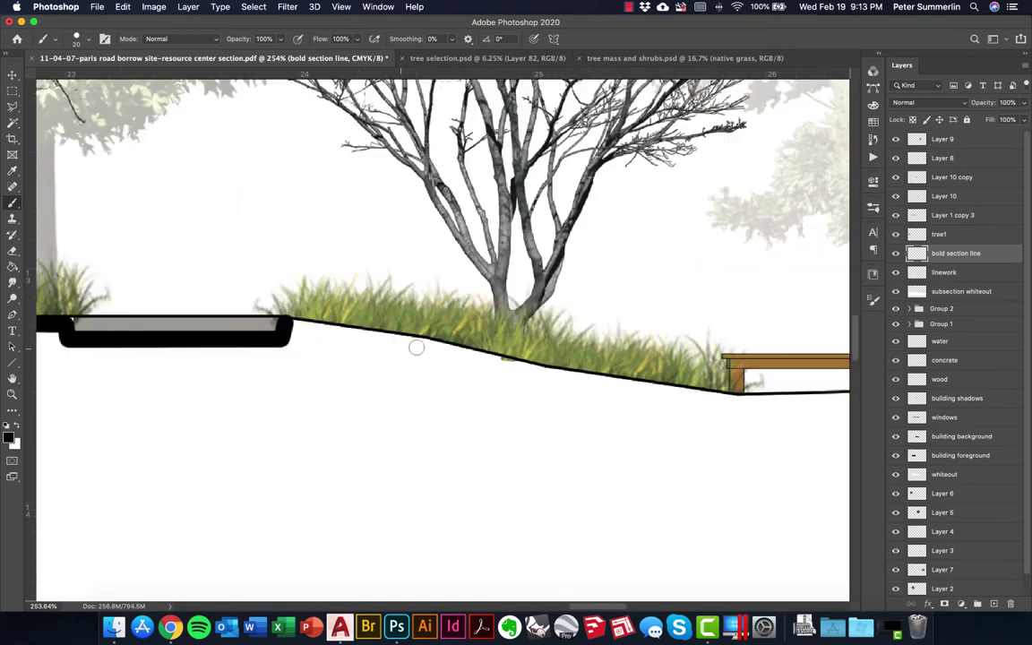
left_click_drag(628, 377, 138, 417)
key("super+0")
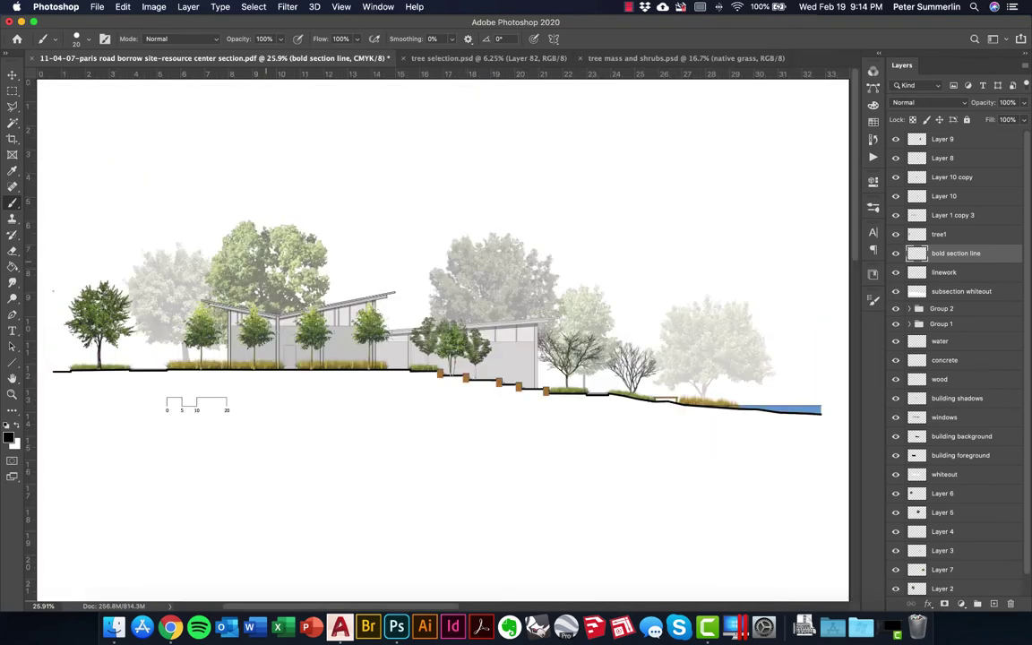
Close the tree selection.psd and tree mass and shrubs.psd documents.
left_click(405, 58)
left_click(404, 59)
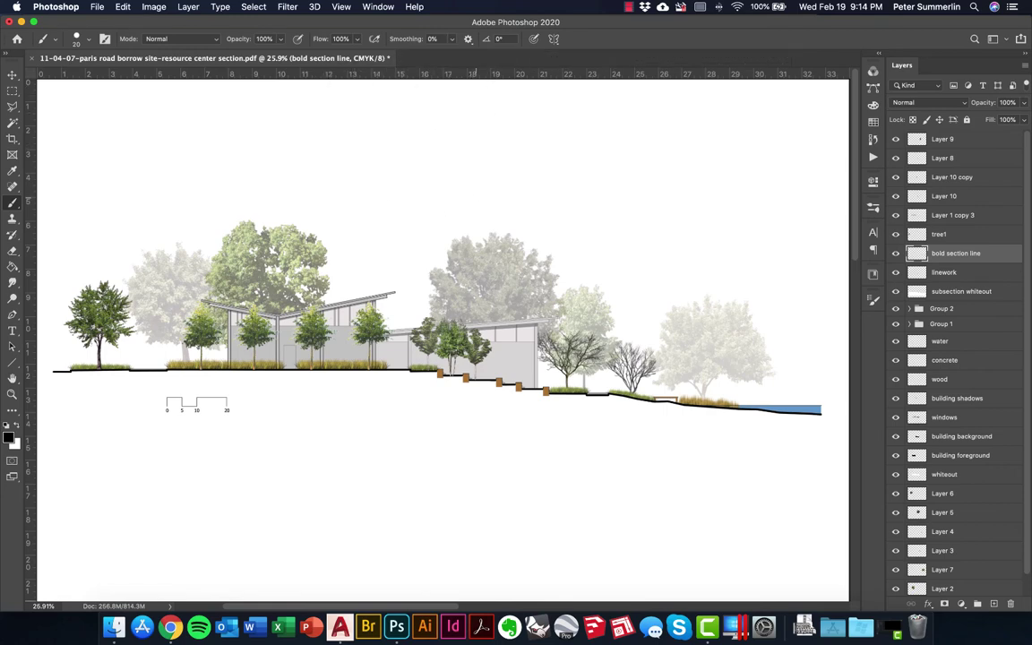
Switch to Finder and expand the Site Photographs folder under Resources in the Digital Section folder.
left_click(114, 627)
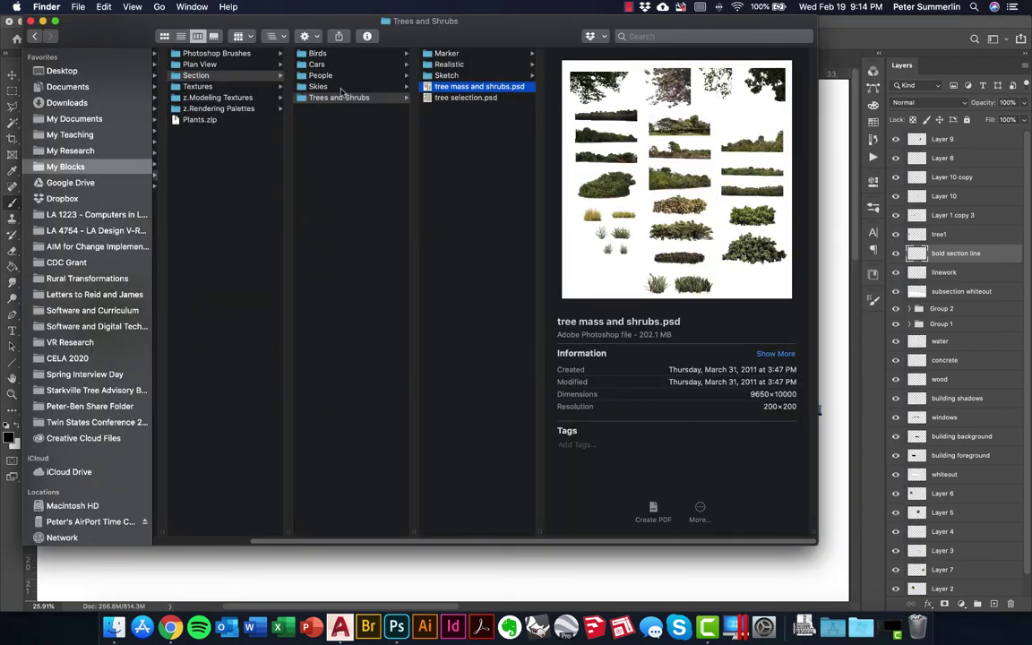
key("ctrl+Down")
left_click(765, 222)
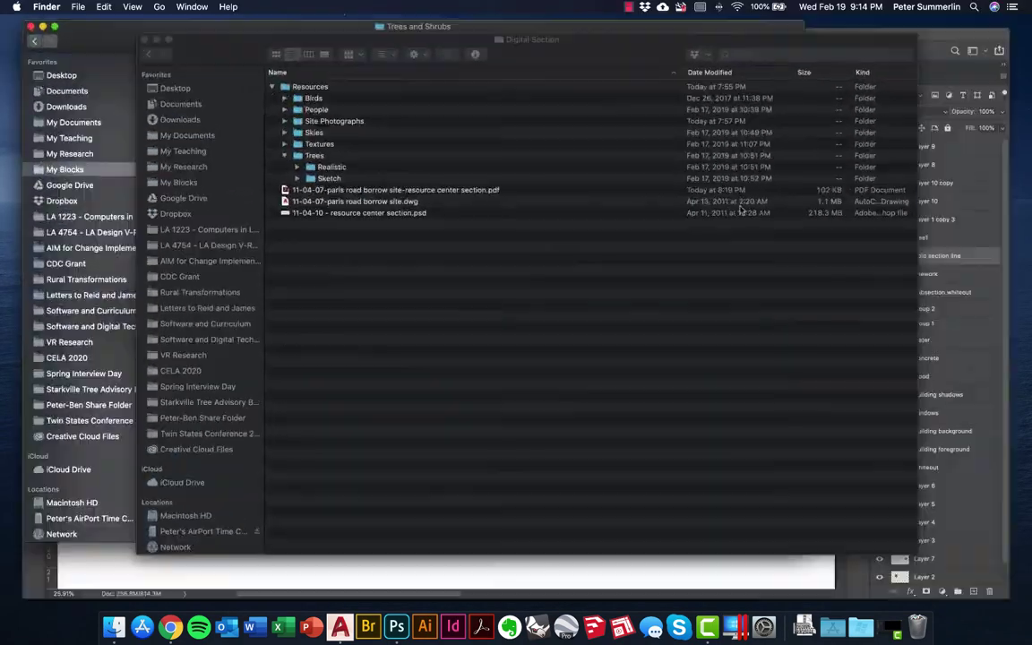
left_click(278, 117)
left_click(269, 117)
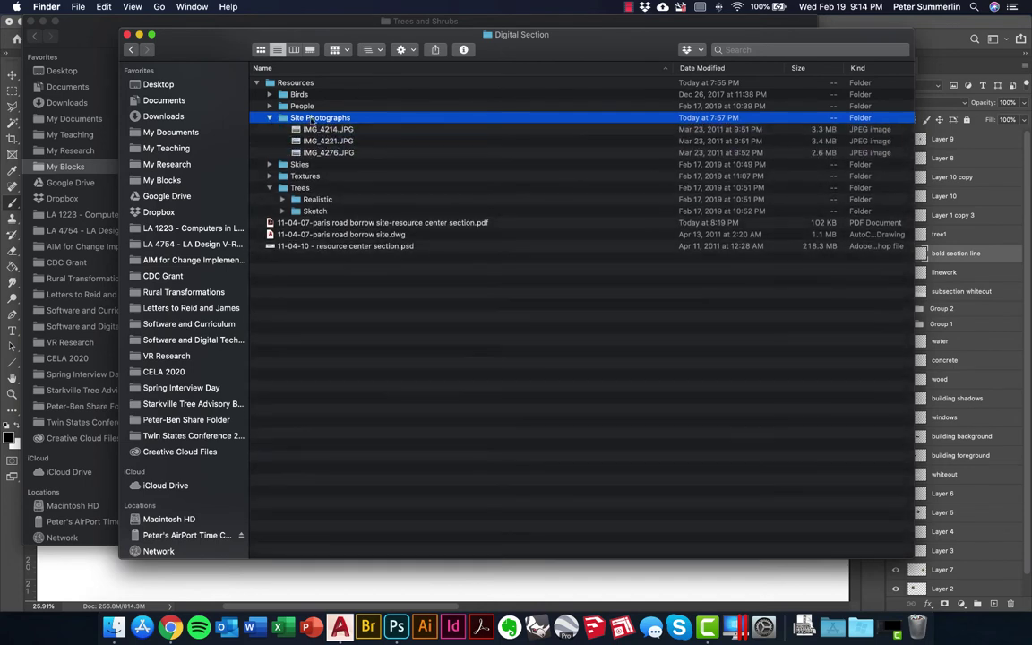
Open IMG_4214.JPG, IMG_4221.JPG and IMG_4276.JPG together in Adobe Photoshop 2020.
left_click(311, 129)
key("Down")
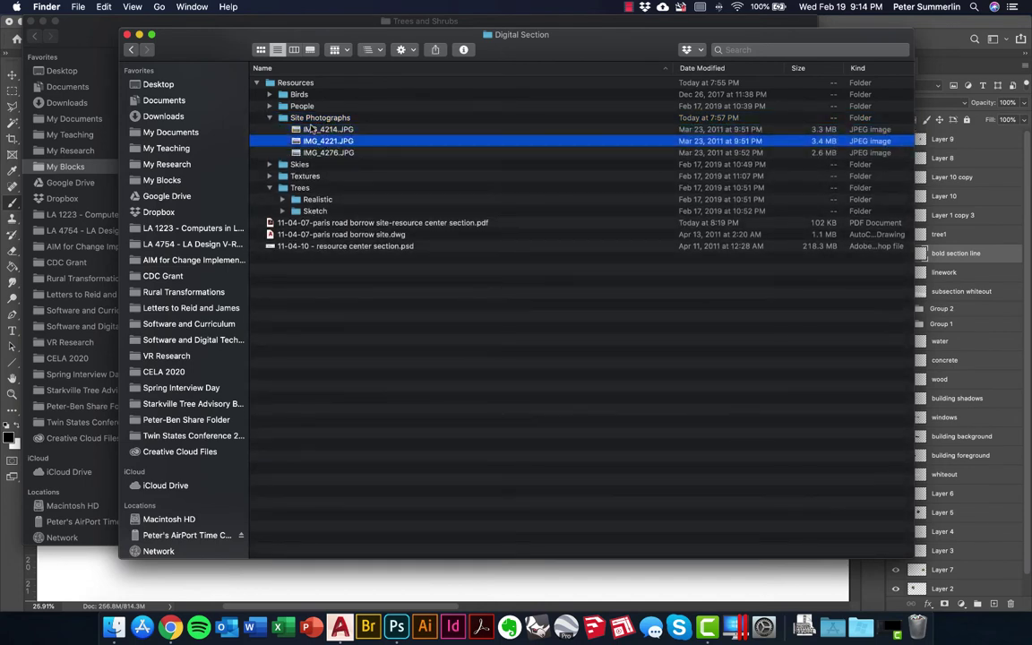
key("Up")
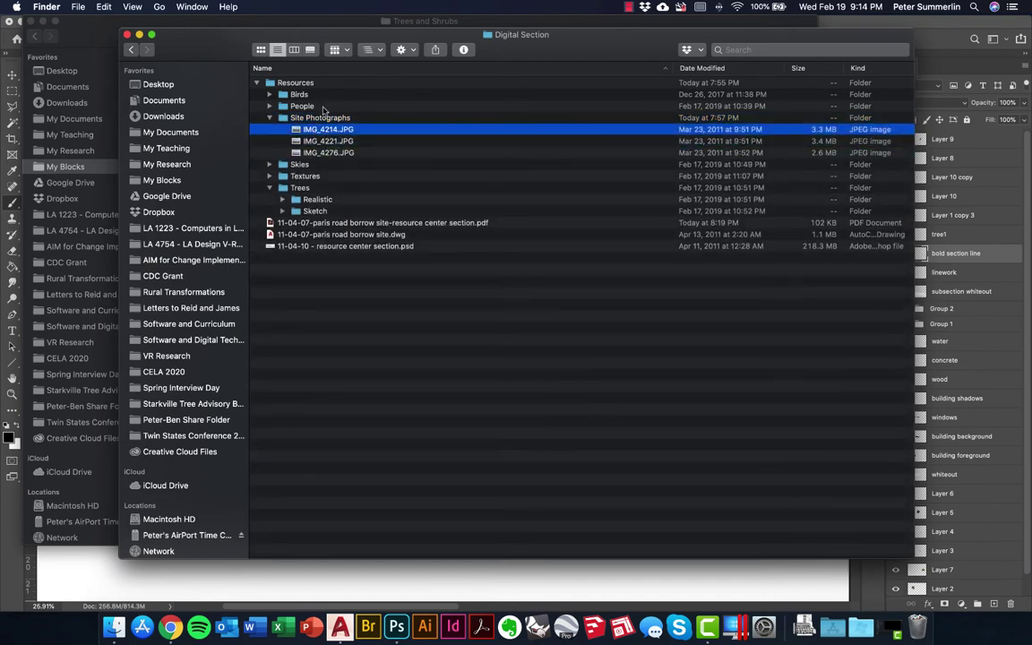
left_click(329, 153)
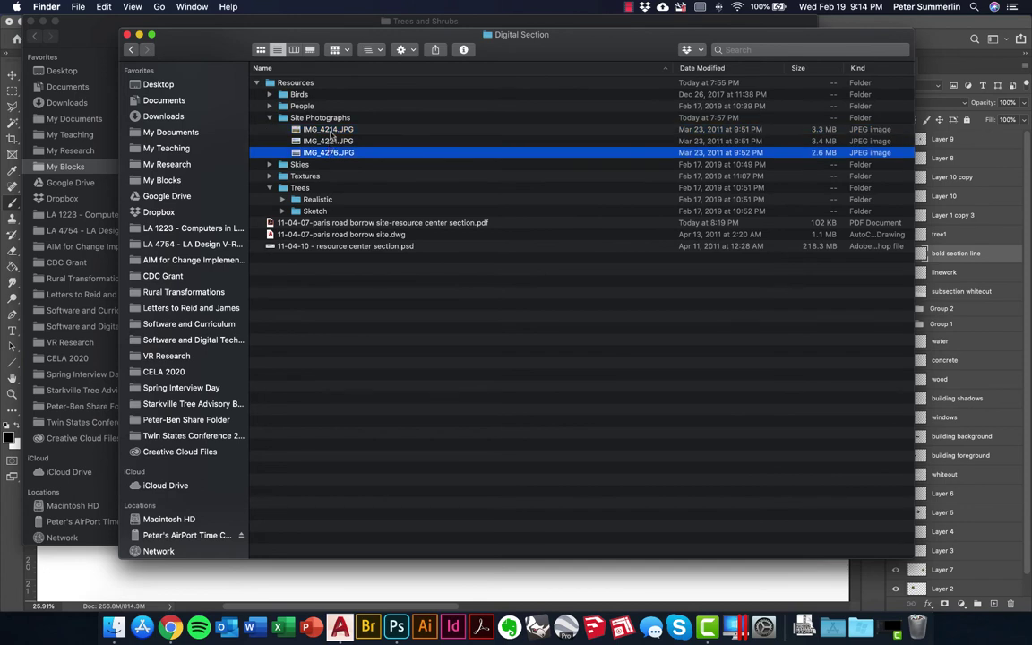
left_click(329, 131, "shift")
right_click(329, 131)
key("Escape")
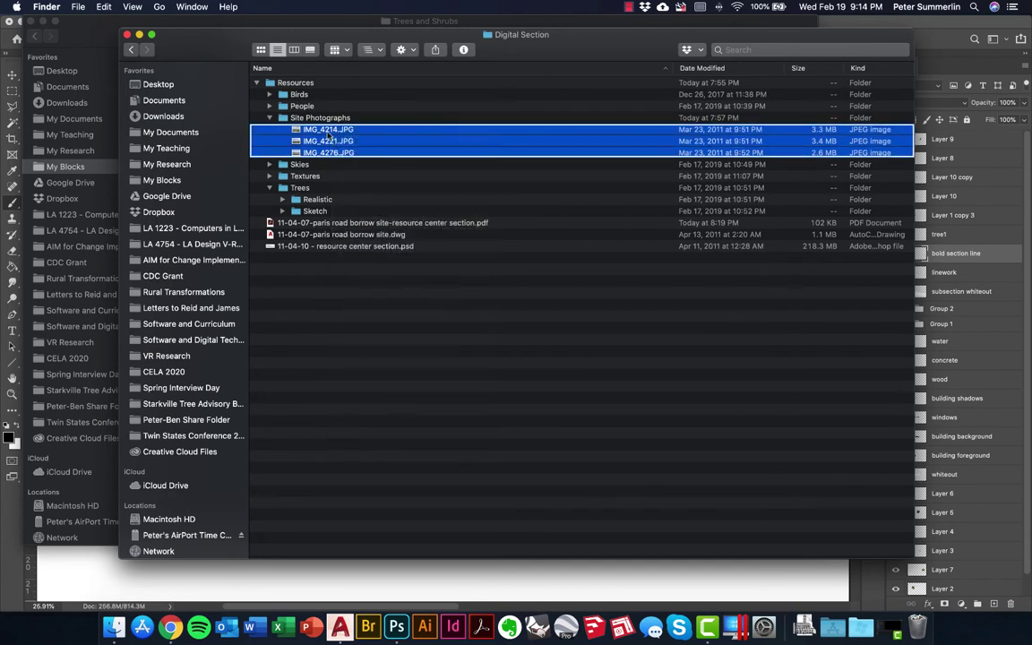
right_click(328, 135)
mouse_move(375, 169)
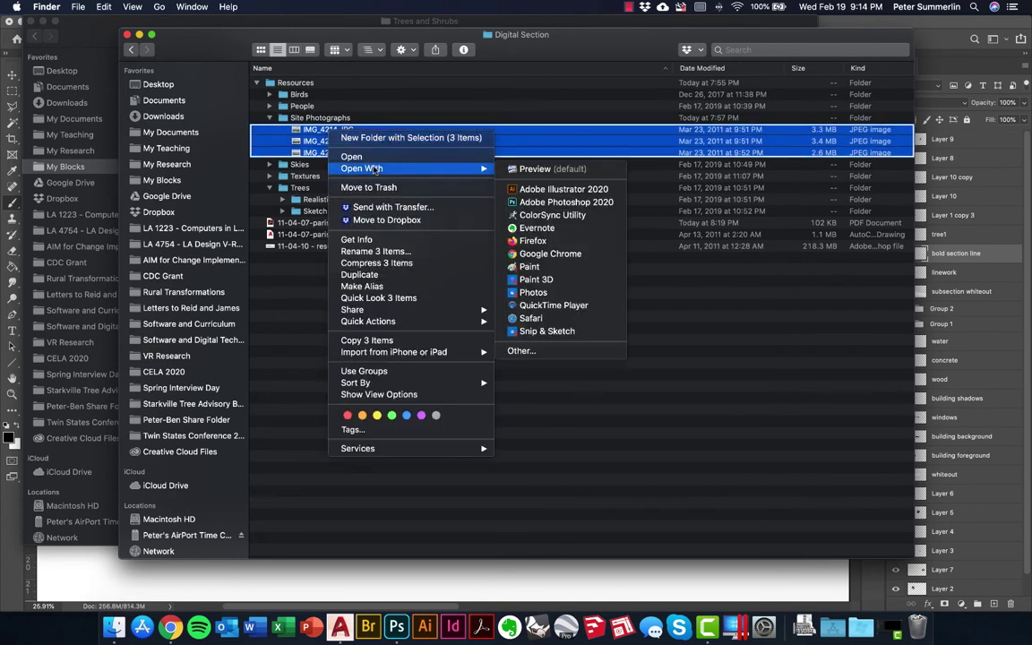
left_click(556, 201)
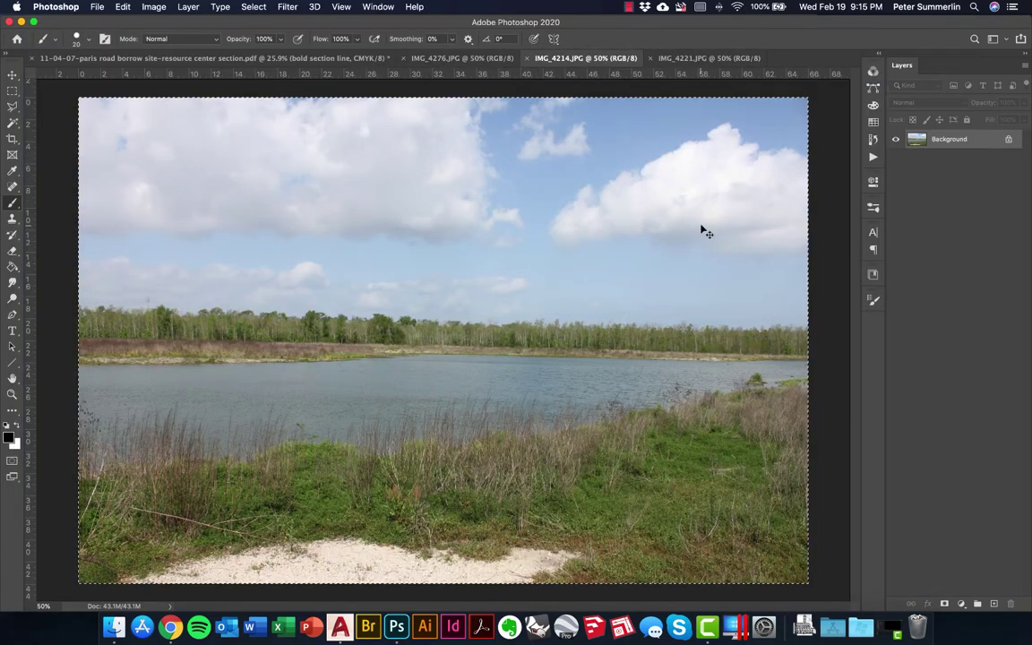
Copy the whole IMG_4214.JPG photo into the resource center section and place its layer directly above the background layer.
key("super+a")
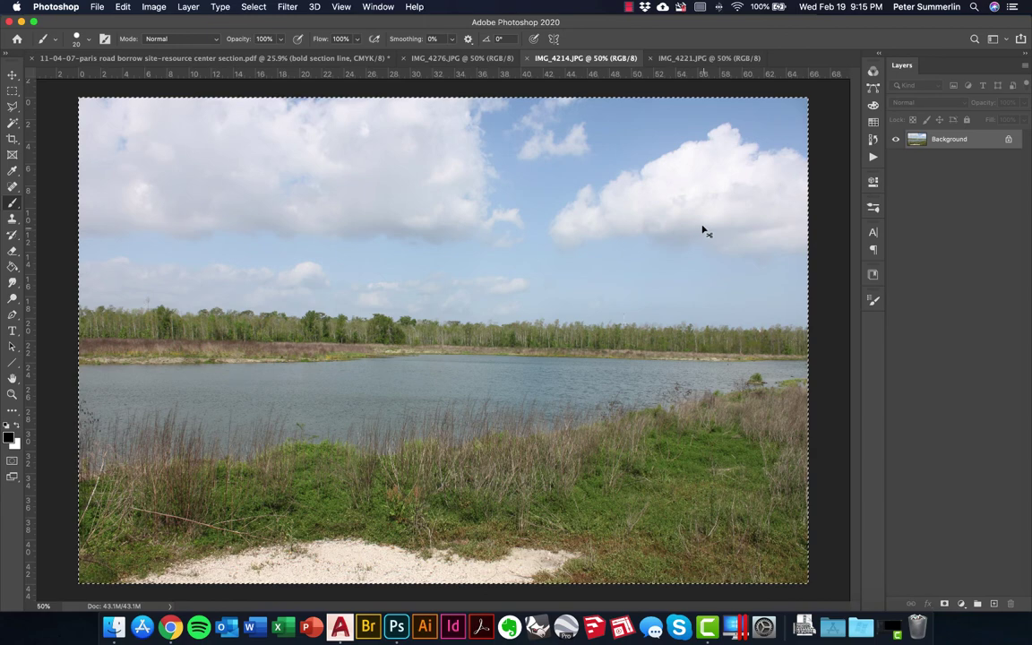
left_click(224, 57)
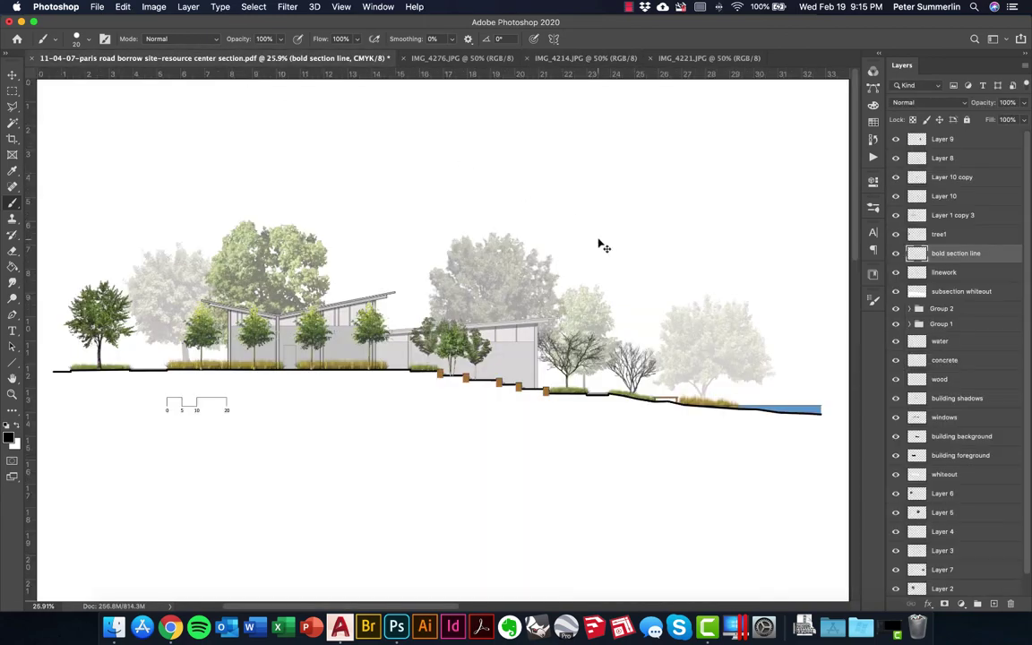
key("super+v")
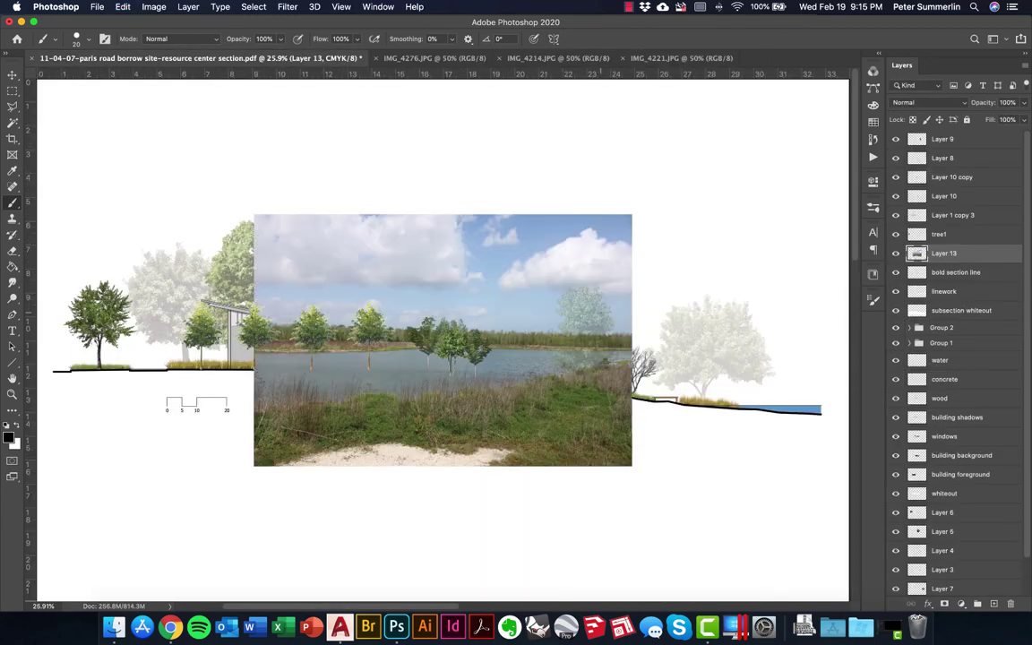
mouse_move(941, 261)
left_mouse_down()
mouse_move(969, 641)
mouse_move(950, 573)
mouse_move(963, 581)
left_mouse_up()
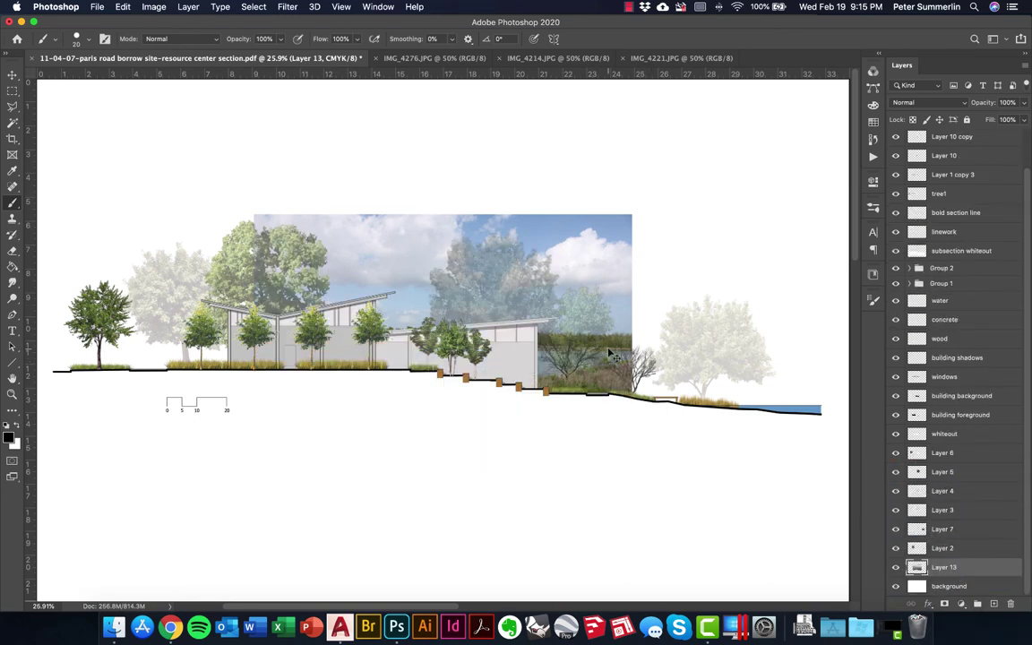
Scale the lake photo proportionally to about 201% and position it so its distant tree line sits just above the section line.
key("super+t")
left_click_drag(637, 211, 823, 87)
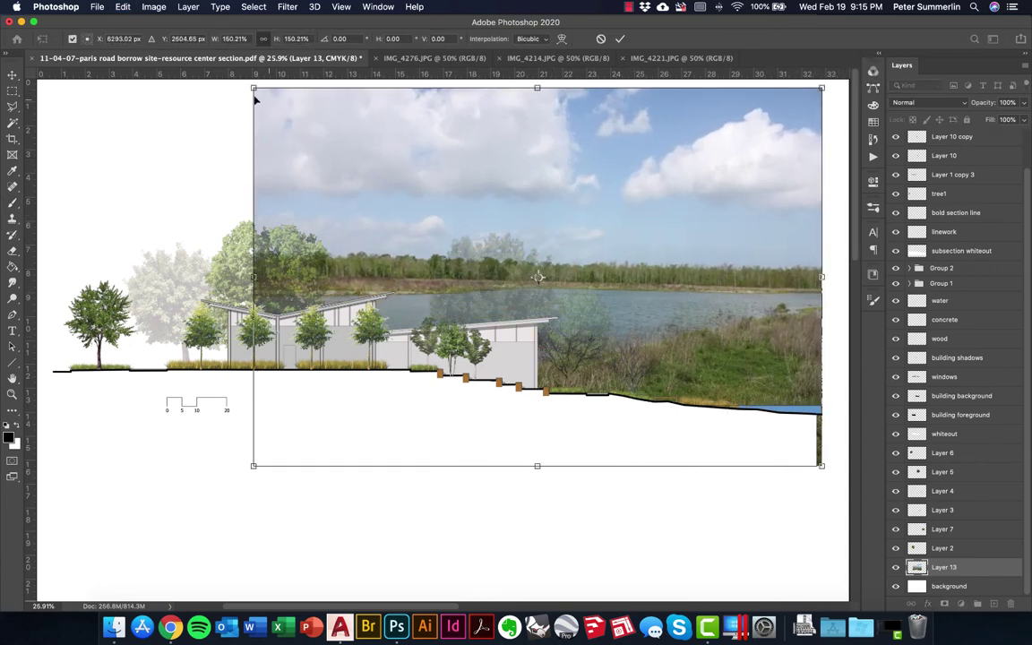
left_click_drag(255, 90, 105, 90)
left_click_drag(36, 103, 5, 106)
left_click_drag(593, 208, 596, 326)
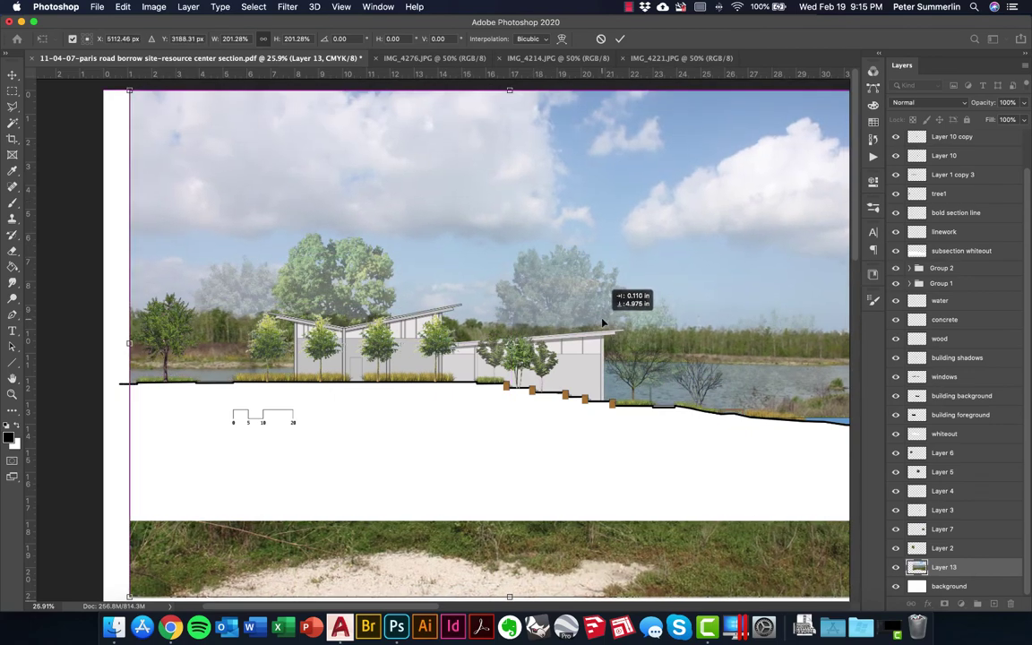
left_click_drag(670, 230, 533, 191)
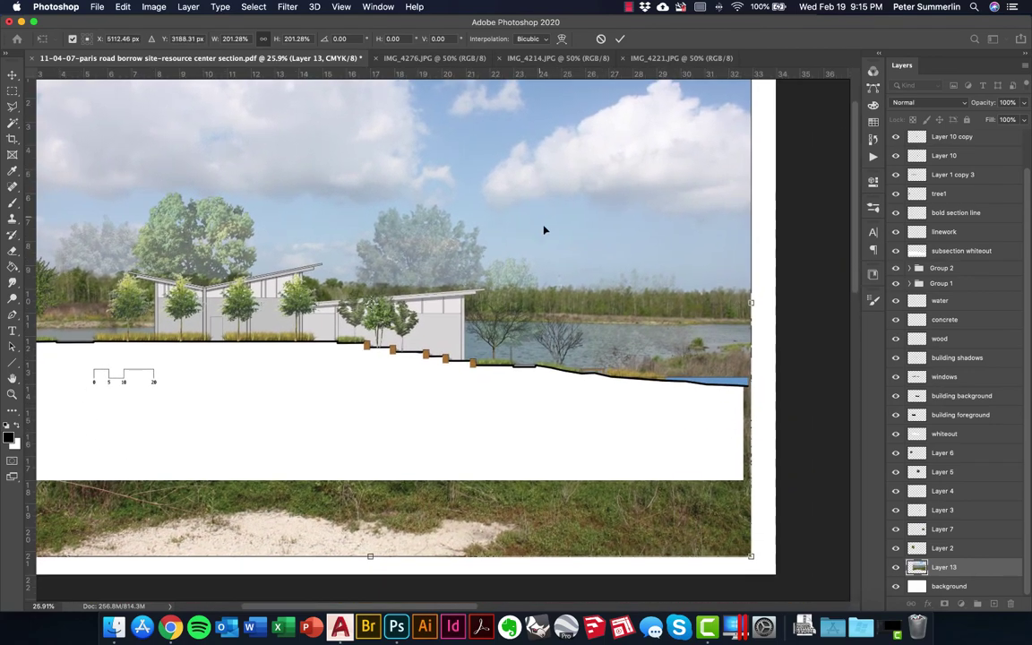
left_click_drag(543, 231, 549, 269)
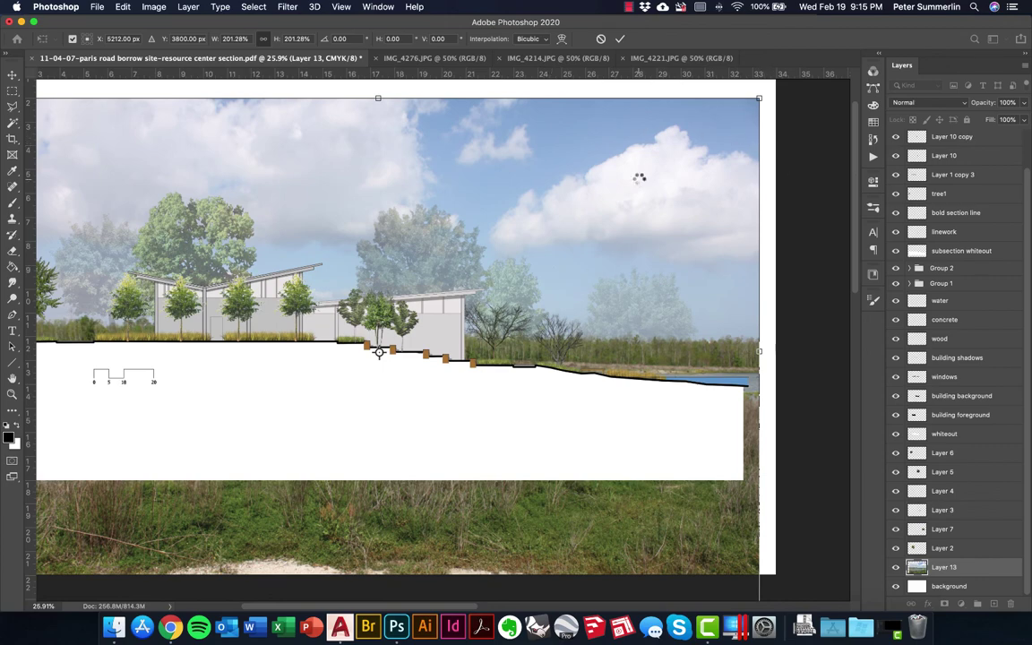
key("super+minus")
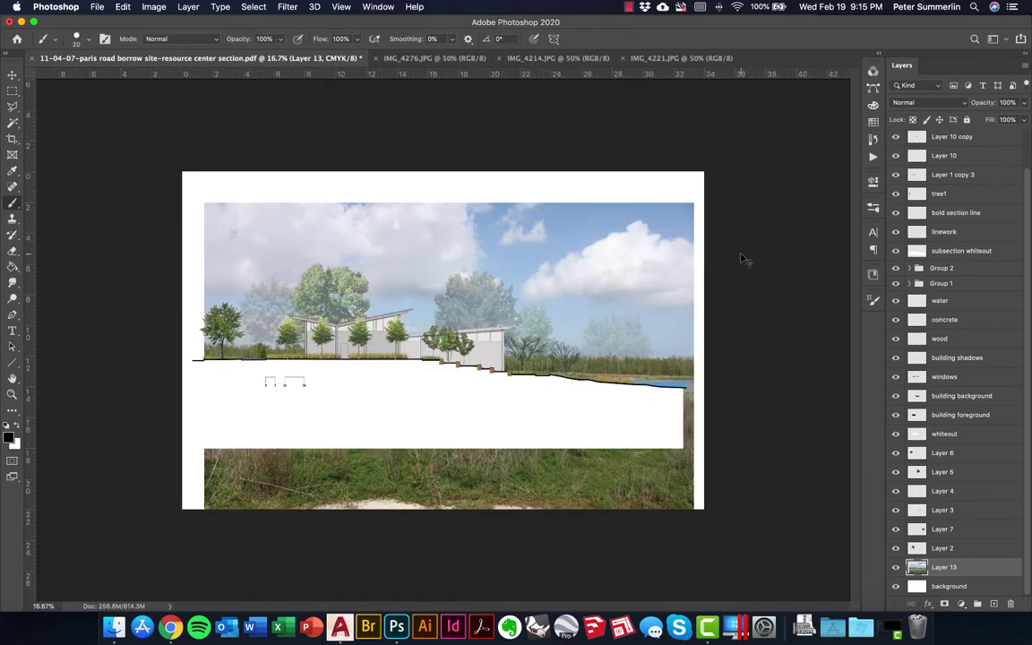
Nudge the lake photo horizontally until its edge aligns with the water end of the section line.
key("v")
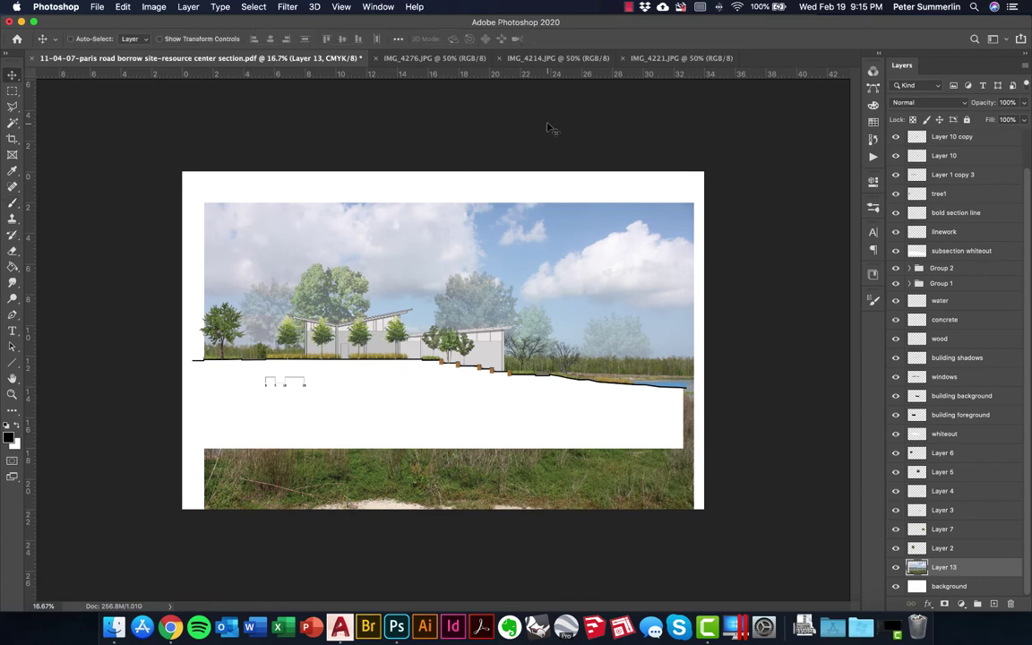
key("shift+Left")
key("shift+Left")
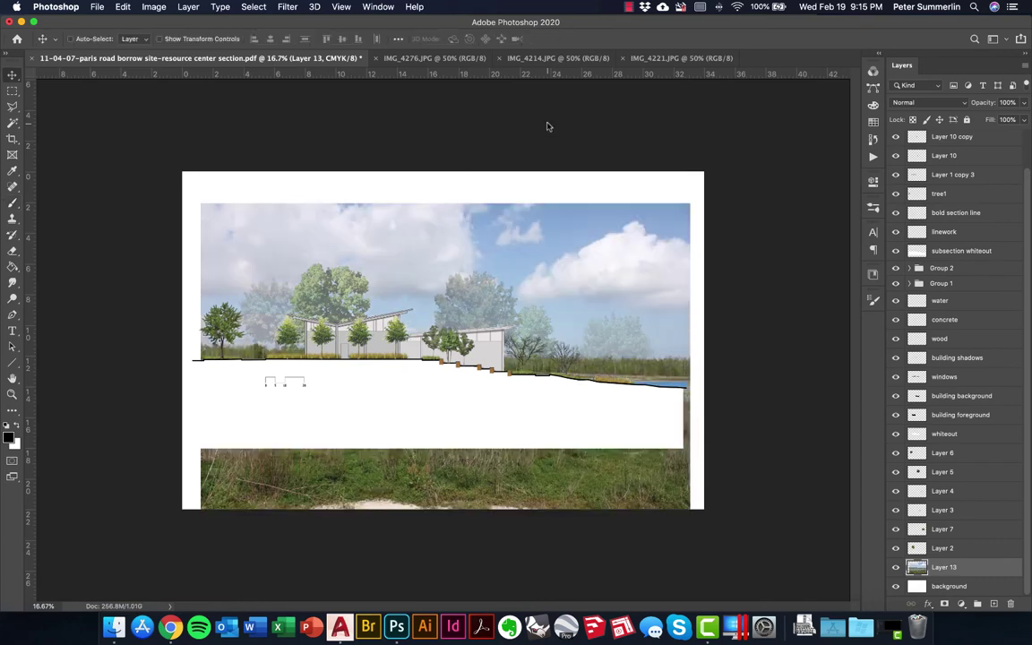
key("shift+Left")
key("shift+Left")
key("shift+Left")
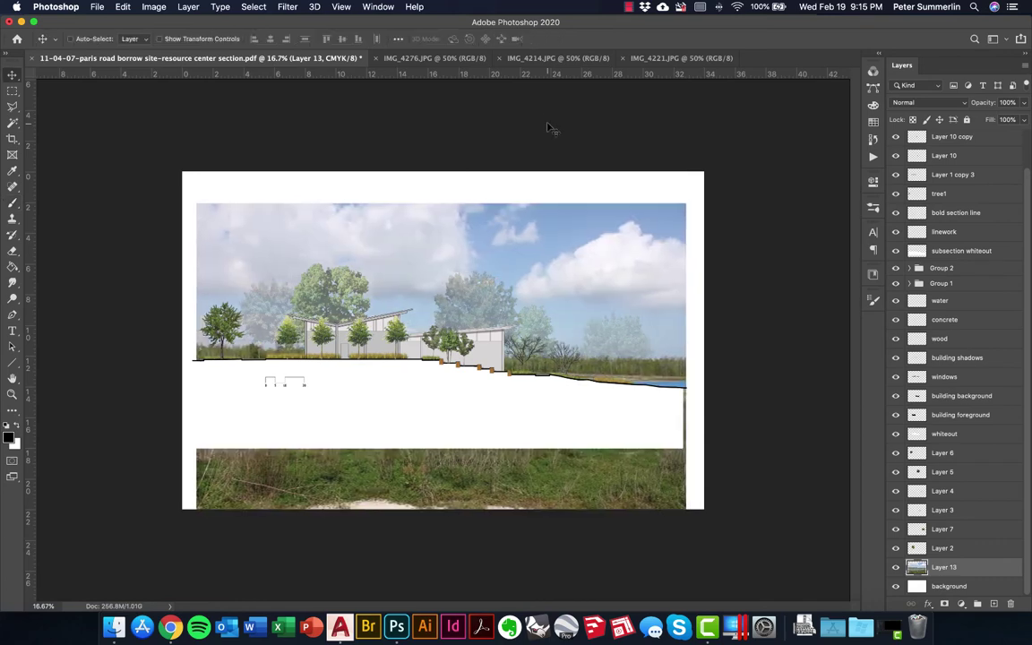
Delete the photo's lower area beneath the section and the narrow strip along its edge at the water end.
key("m")
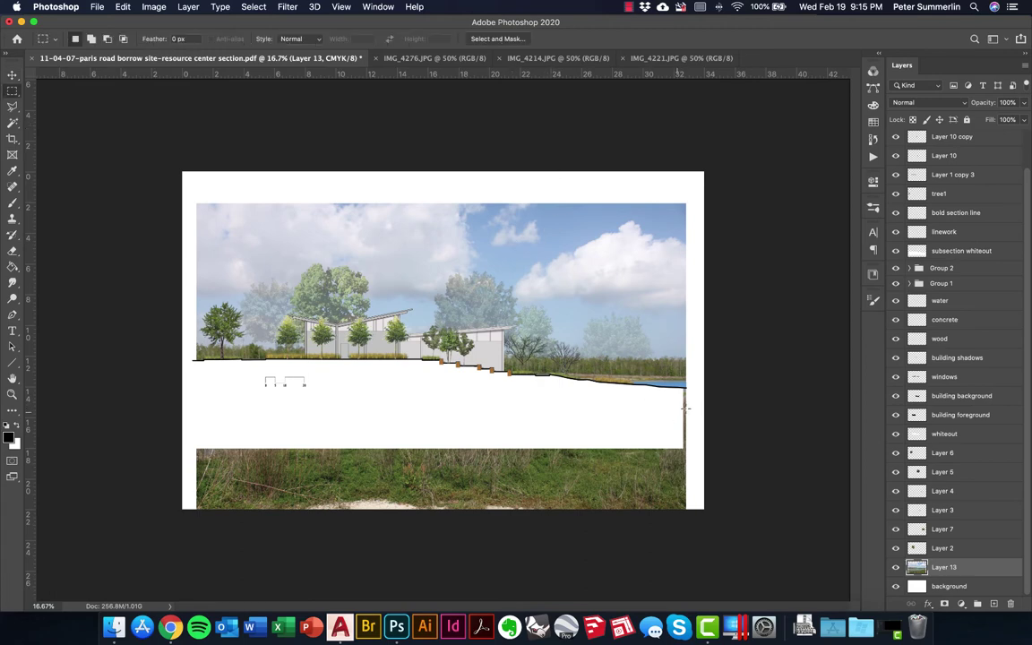
left_click_drag(693, 403, 157, 565)
key("Delete")
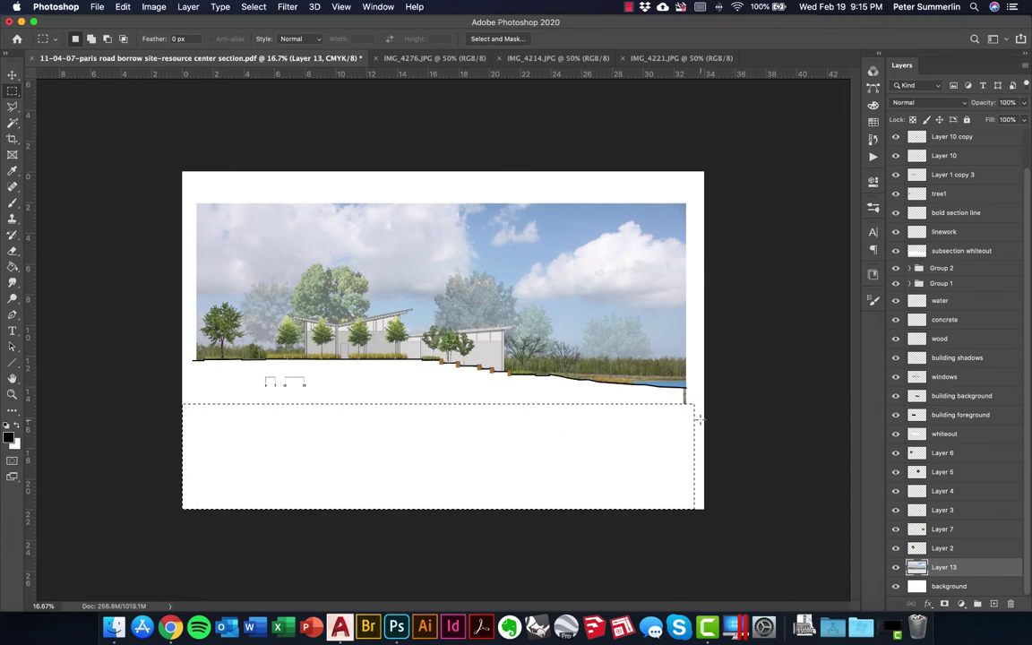
left_click_drag(701, 419, 681, 193)
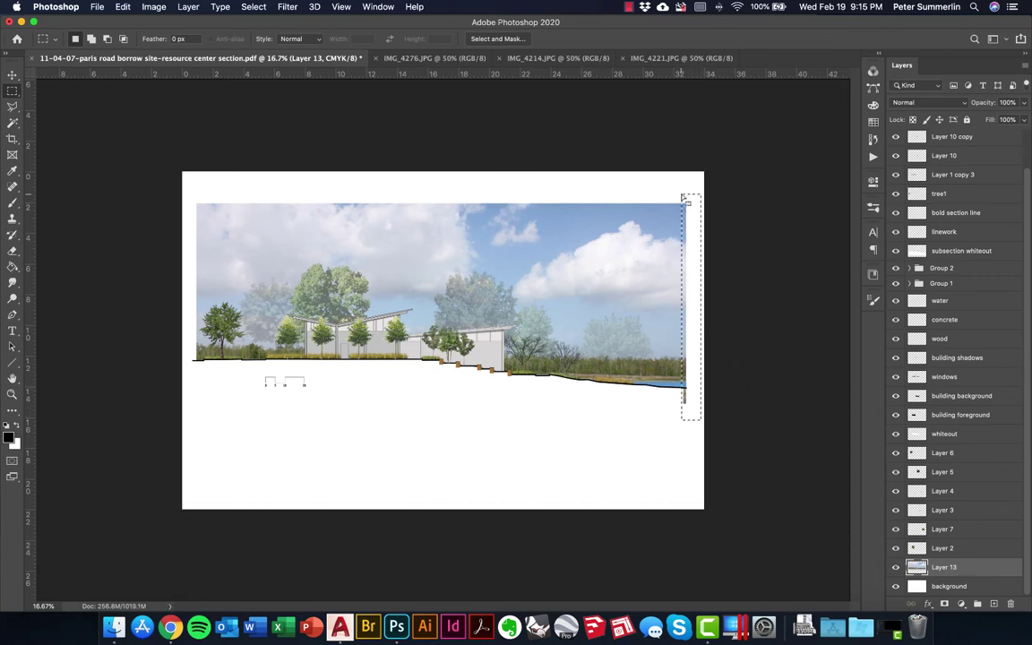
key("Delete")
left_click(775, 331)
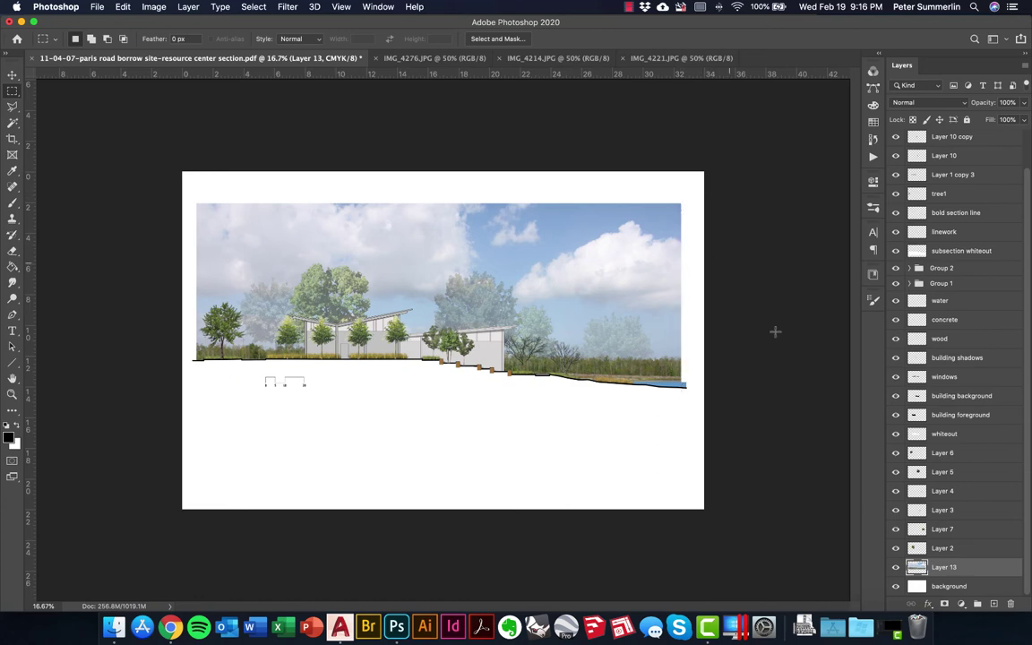
Set the lake photo layer's opacity to 40%.
key("v")
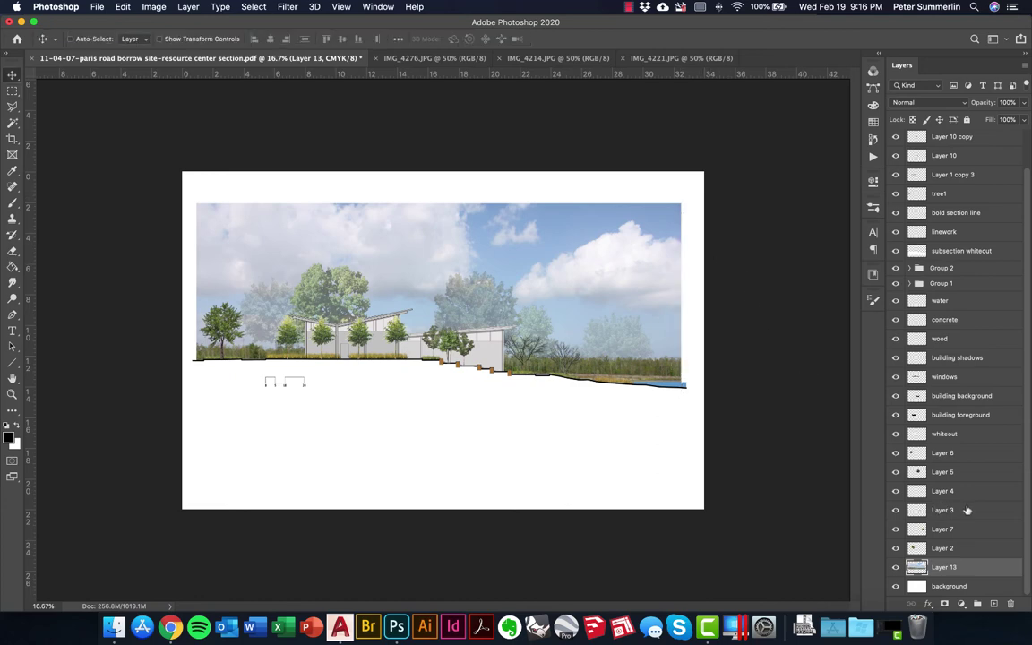
key("3")
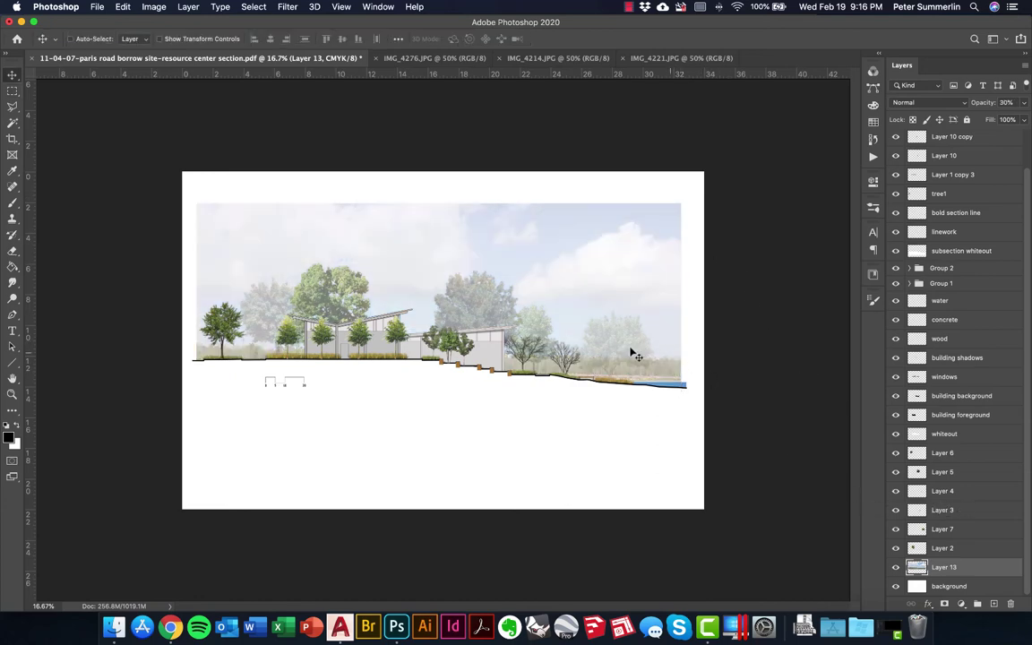
key("4")
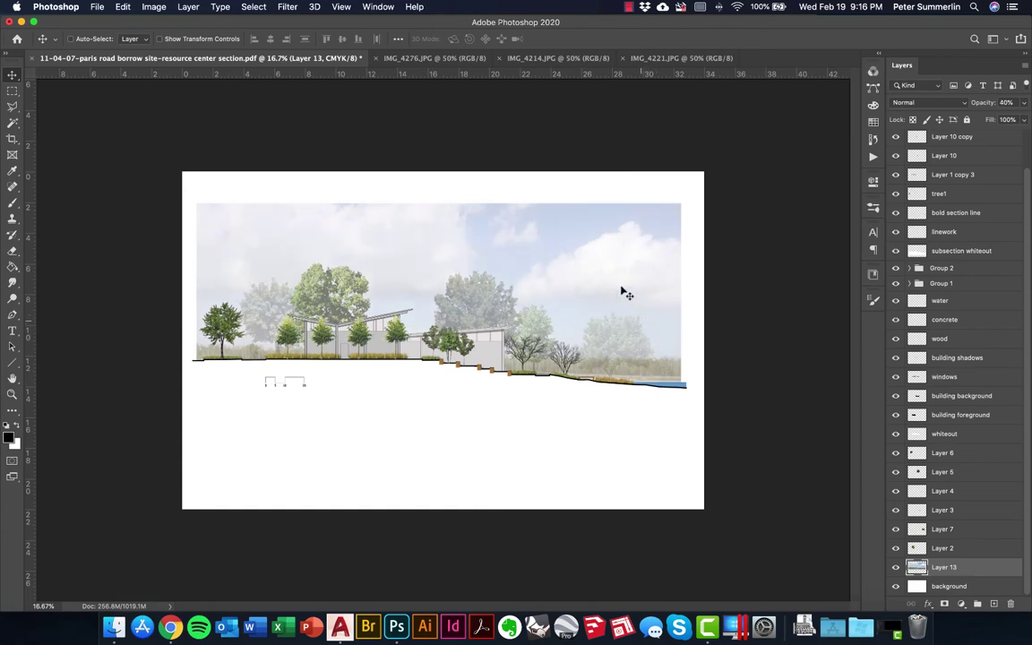
Set up the Eraser with a soft round brush at 0% hardness and enlarge it to 700 px.
key("e")
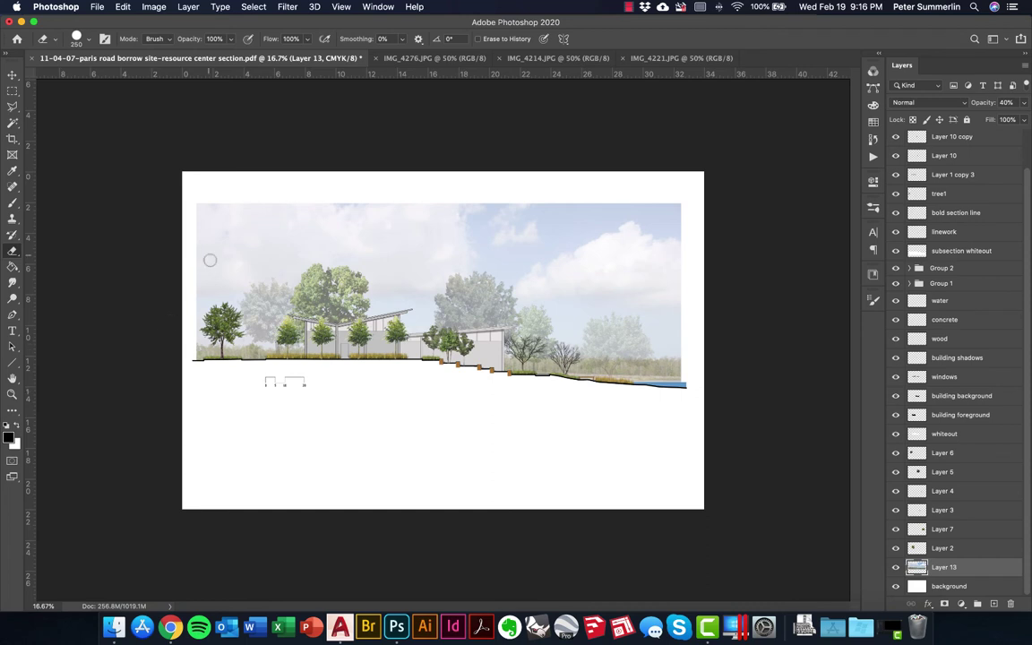
left_click(89, 40)
left_click(104, 130)
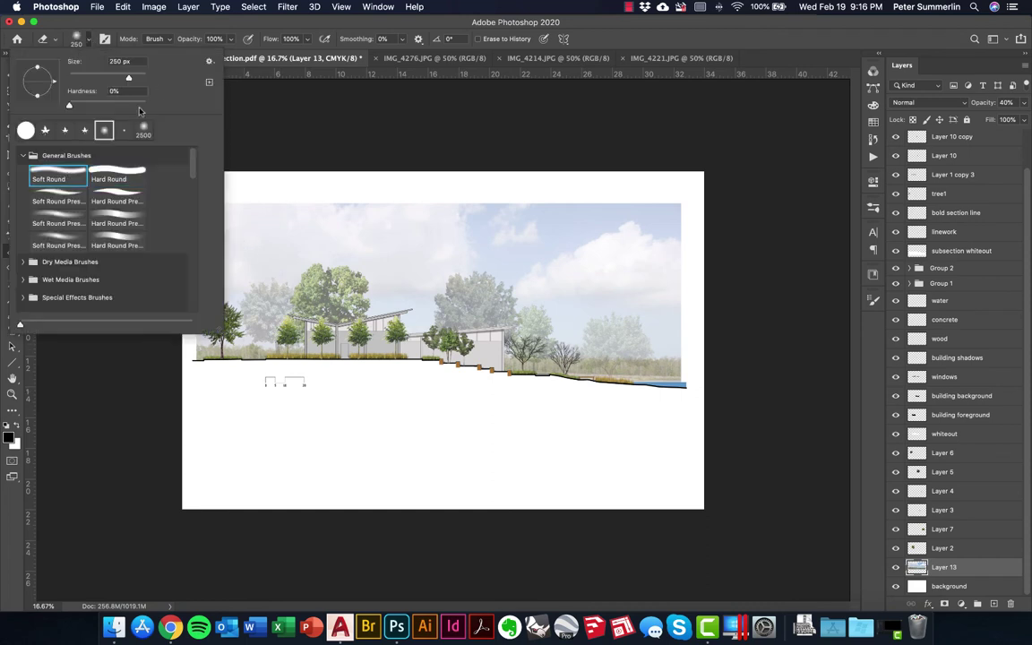
left_click(252, 24)
key("bracketright")
key("bracketright")
key("bracketright")
key("bracketright")
key("bracketright")
key("bracketright")
key("bracketright")
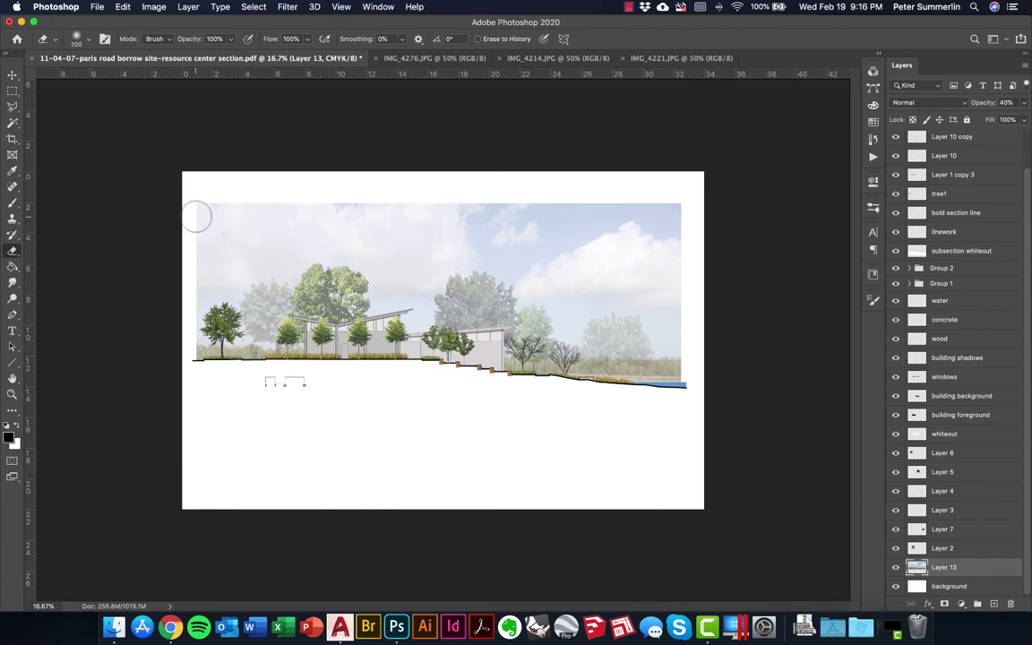
Try fading the upper edge of the lake photo's sky with a soft 1100 px Eraser, and undo all the strokes.
mouse_move(278, 211)
left_mouse_down()
mouse_move(238, 217)
mouse_move(362, 207)
mouse_move(438, 250)
mouse_move(501, 223)
mouse_move(594, 212)
mouse_move(530, 194)
mouse_move(547, 210)
mouse_move(663, 216)
mouse_move(686, 298)
mouse_move(661, 235)
mouse_move(603, 197)
left_mouse_up()
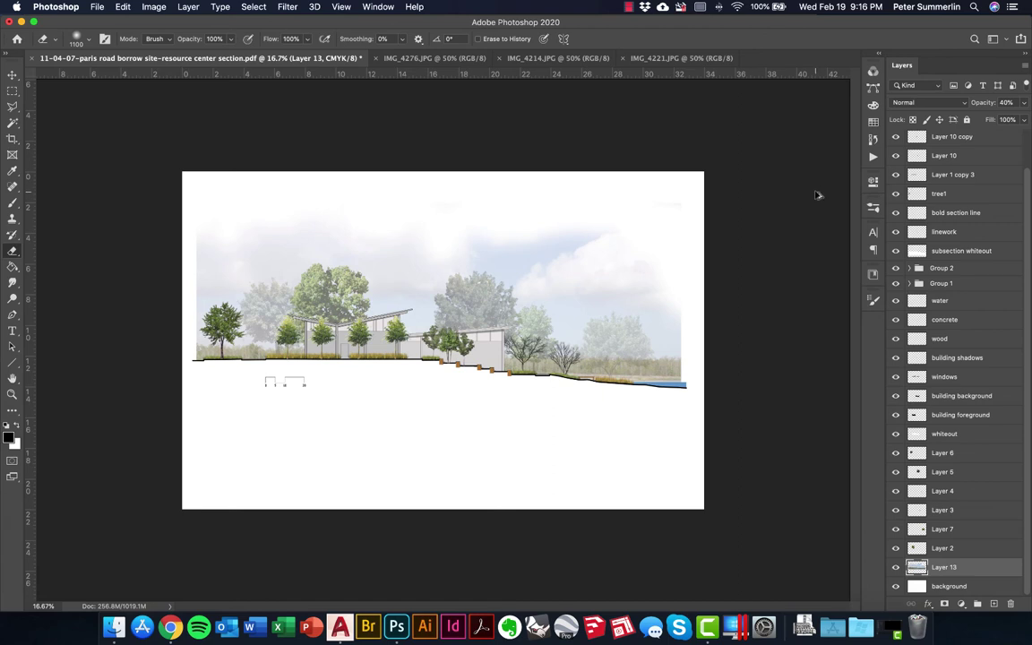
key("super+z")
key("super+z")
key("super+z")
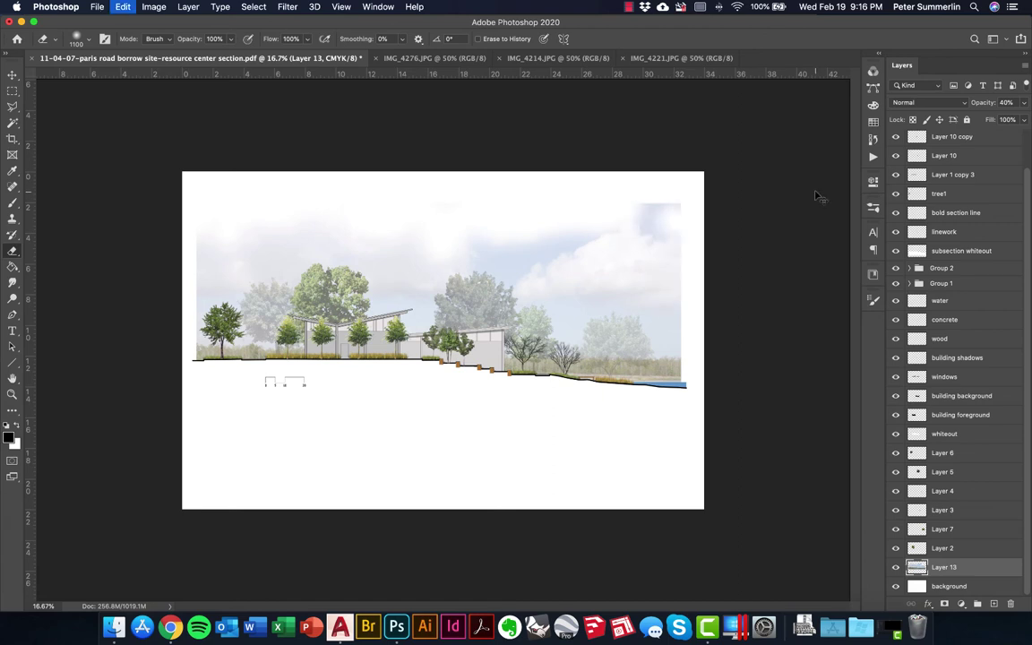
key("super+z")
key("super+z")
key("super+z")
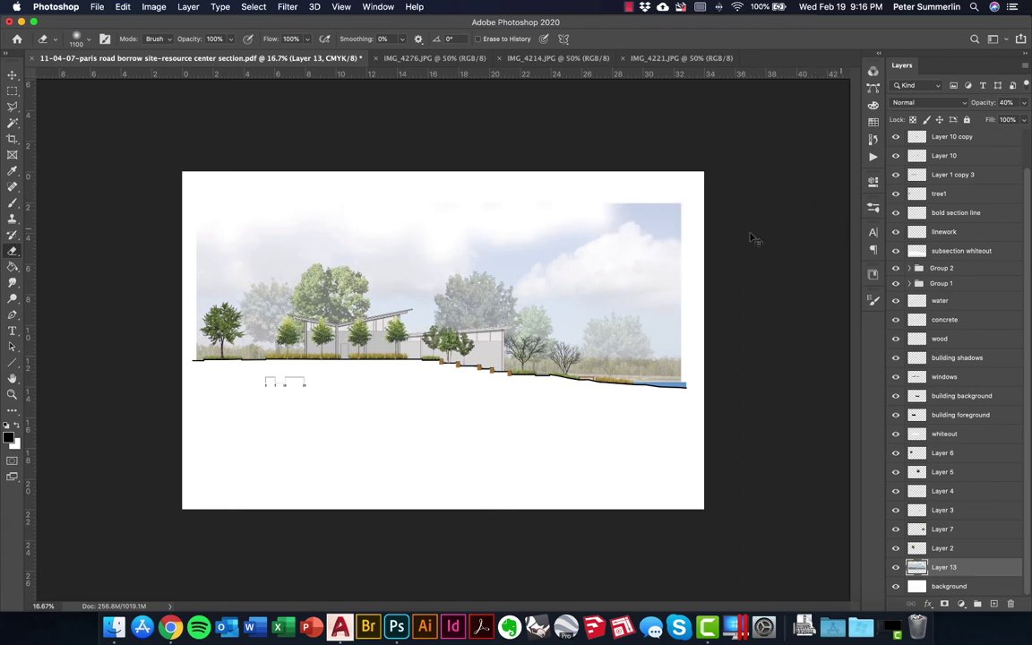
key("super+z")
key("super+z")
key("super+z")
key("super+z")
key("super+z")
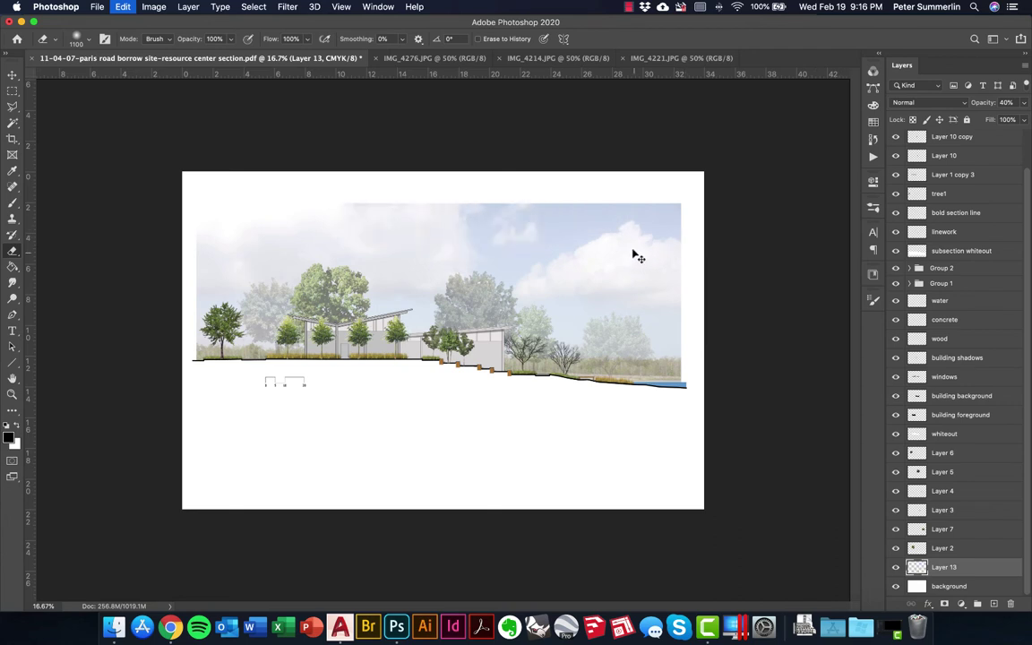
key("super+z")
key("super+z")
key("super+z")
key("super+z")
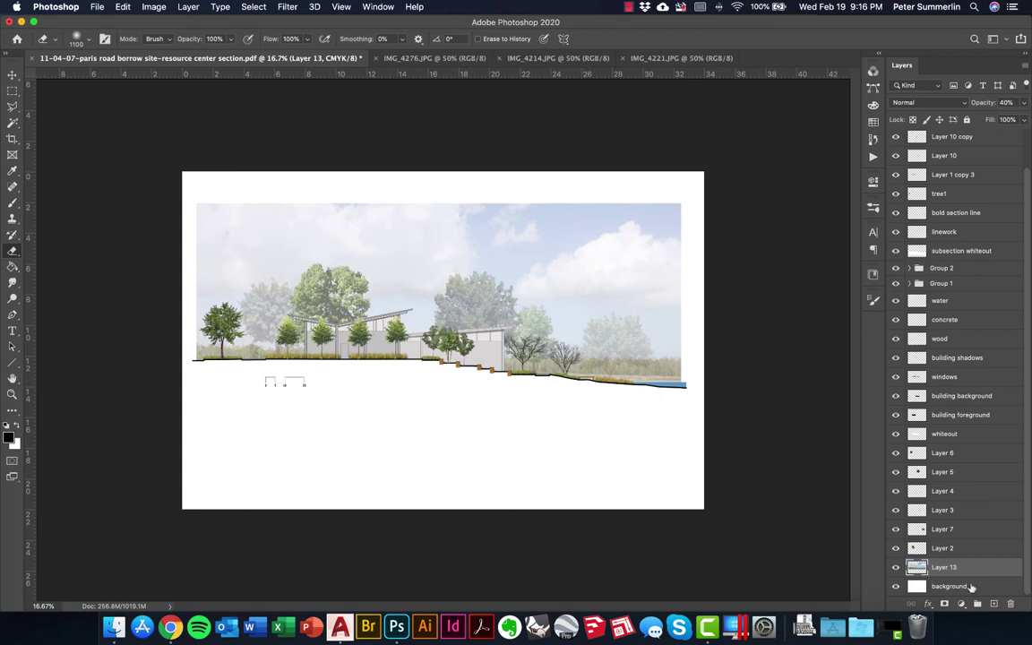
Create a new layer above the lake photo and set up a soft round Brush at 500 px.
left_click(994, 604)
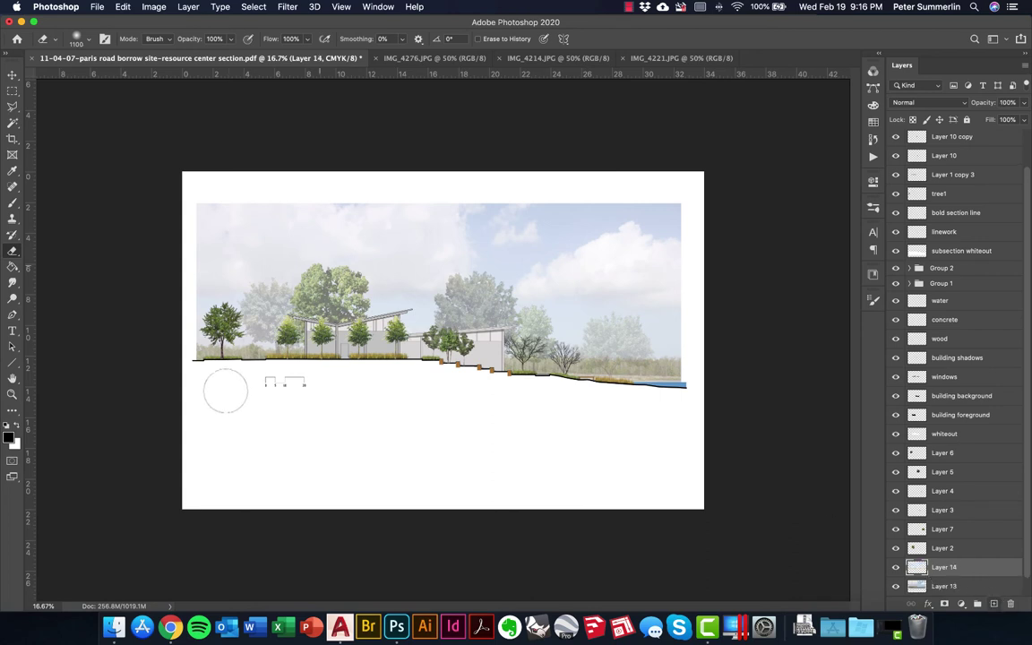
key("b")
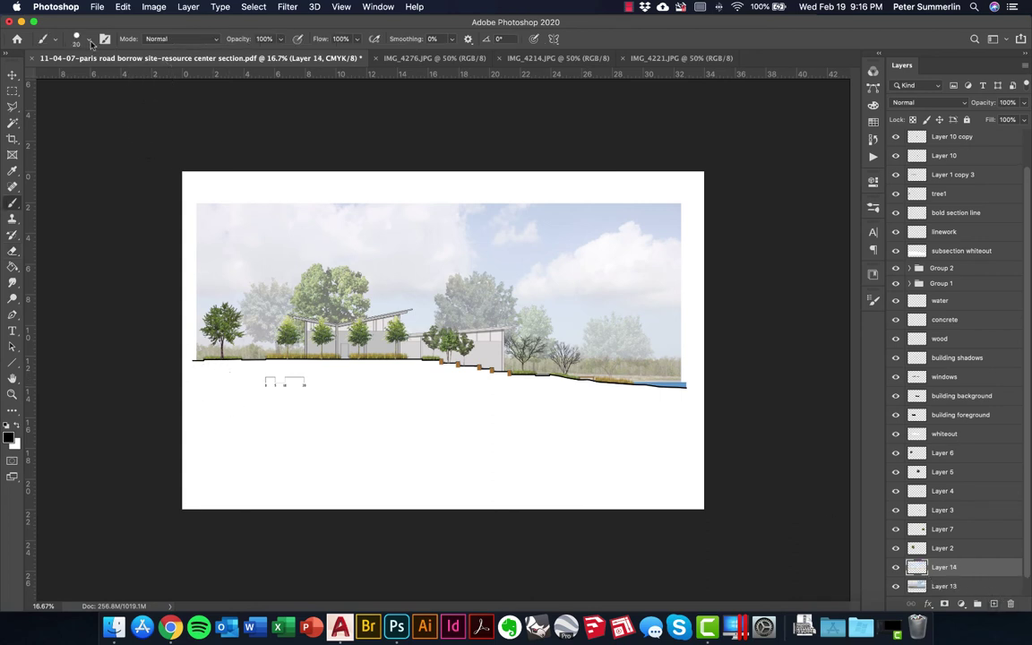
left_click(89, 42)
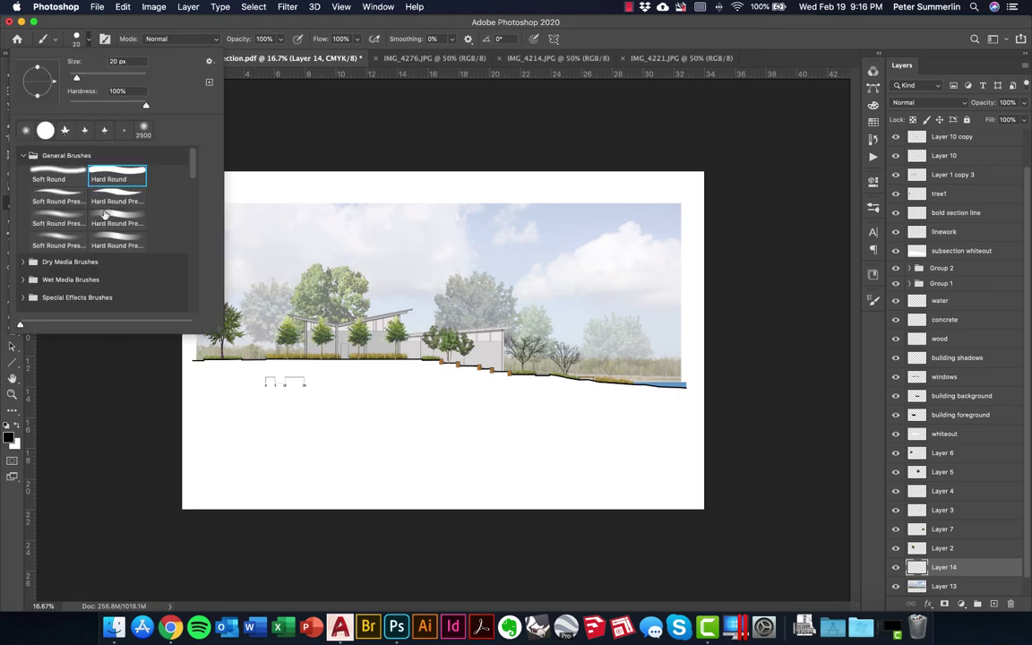
scroll(105, 215, "down", 10)
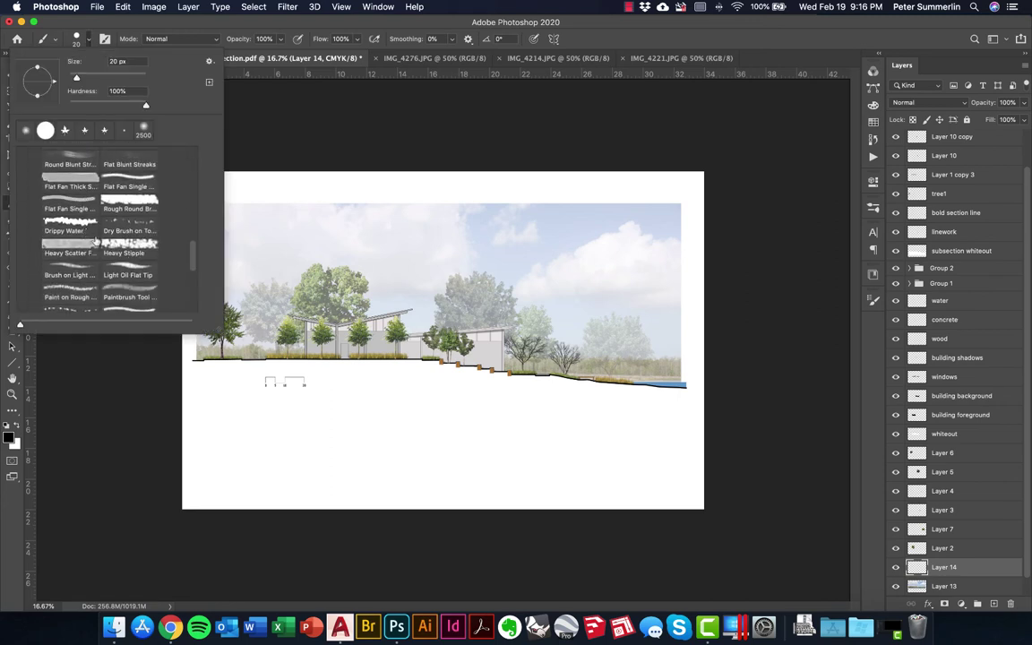
left_click(85, 228)
scroll(83, 199, "up", 3)
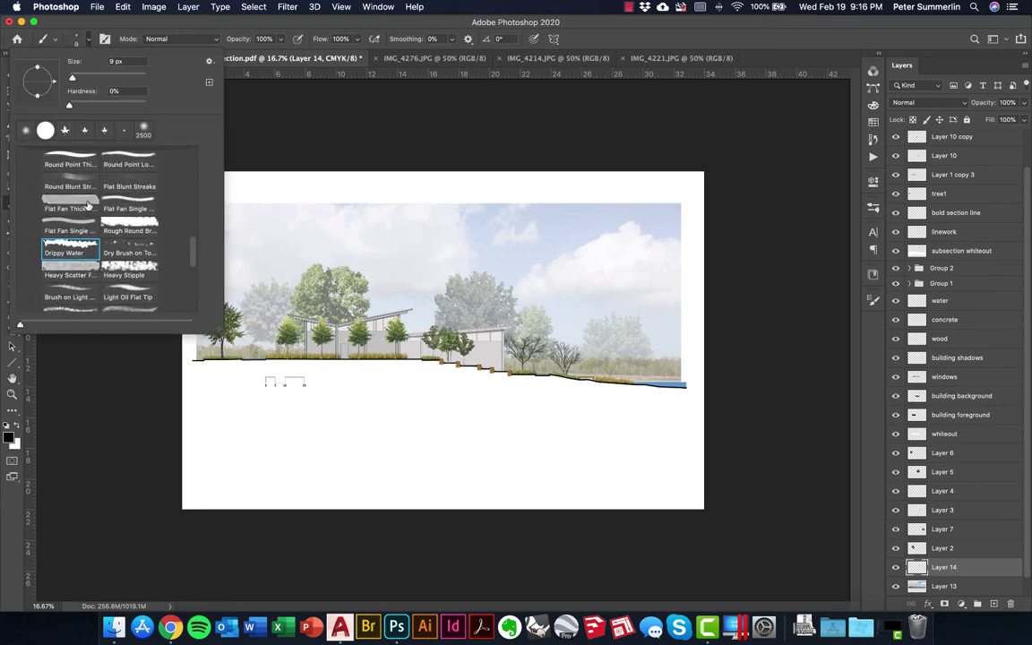
scroll(88, 194, "down", 5)
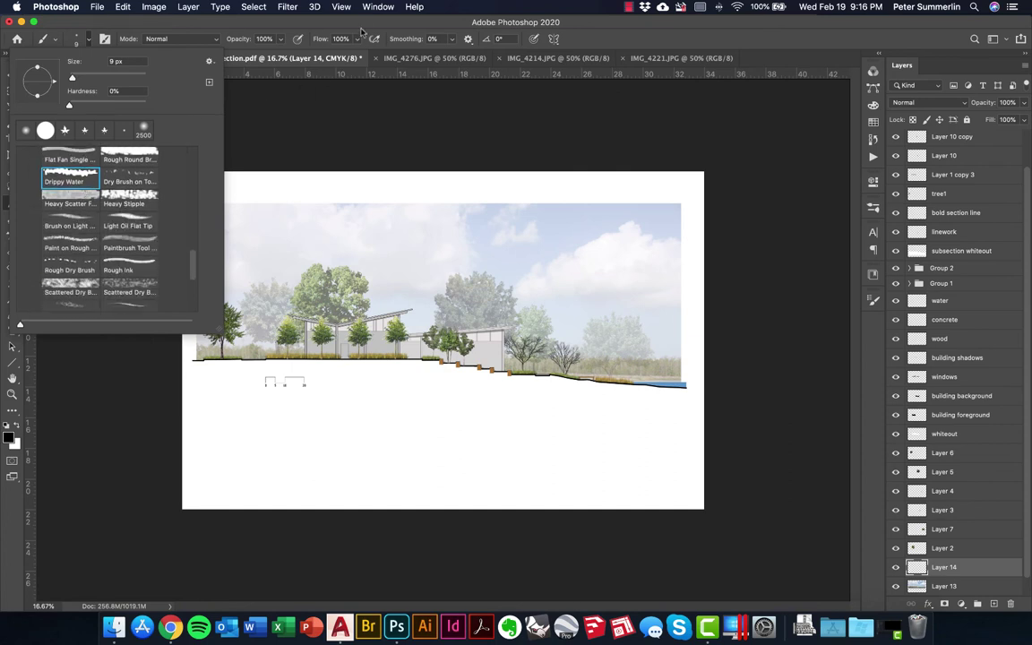
left_click(358, 54)
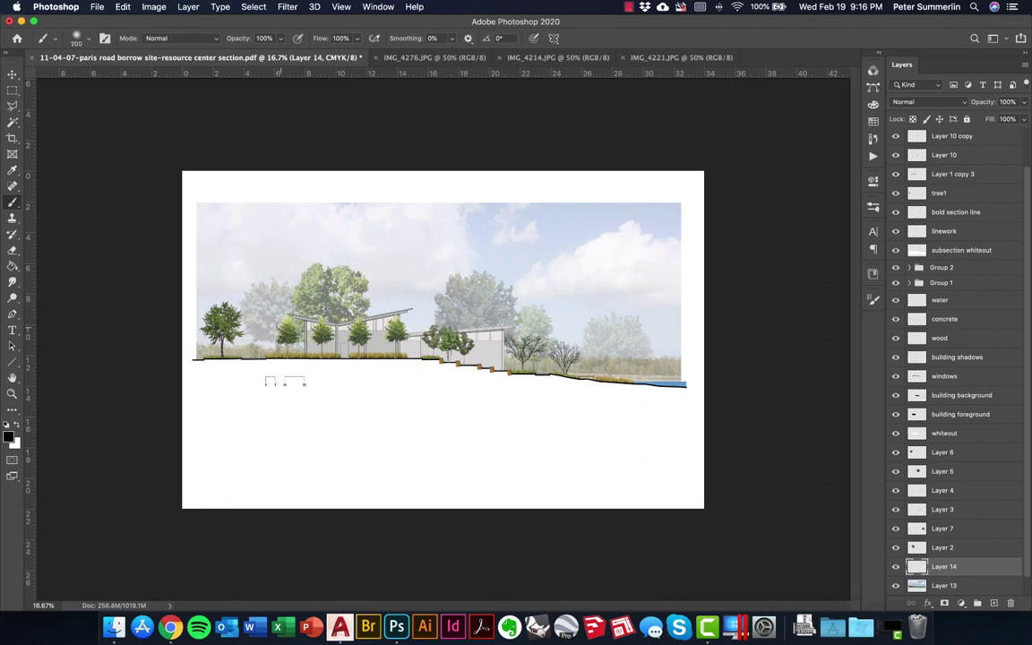
key("bracketright")
key("bracketright")
key("bracketright")
key("bracketright")
Paint an irregular black cloud-like shape behind the building and trees across the section's full width, with scattered dabs along its upper and side edges.
mouse_move(232, 302)
left_mouse_down()
mouse_move(225, 272)
mouse_move(254, 234)
mouse_move(244, 224)
mouse_move(273, 262)
mouse_move(247, 215)
left_mouse_up()
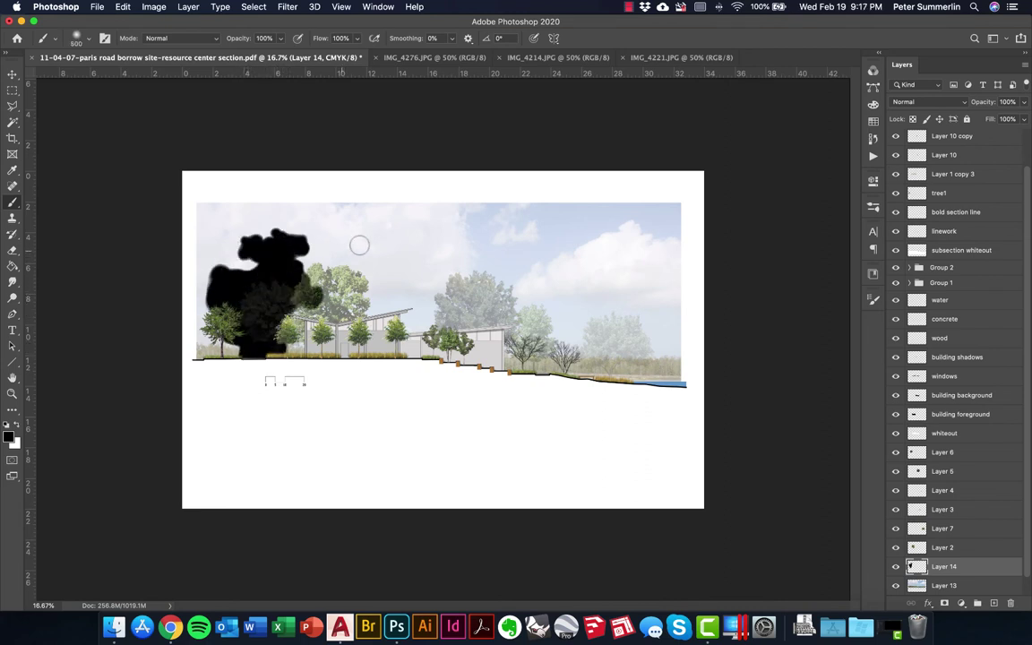
mouse_move(359, 245)
left_mouse_down()
mouse_move(410, 274)
mouse_move(428, 265)
mouse_move(475, 299)
mouse_move(524, 251)
mouse_move(548, 251)
mouse_move(550, 280)
mouse_move(603, 280)
mouse_move(612, 260)
mouse_move(651, 306)
mouse_move(632, 347)
mouse_move(570, 318)
mouse_move(526, 318)
mouse_move(535, 329)
mouse_move(541, 305)
mouse_move(610, 351)
mouse_move(647, 349)
mouse_move(667, 369)
mouse_move(661, 387)
mouse_move(681, 370)
mouse_move(674, 385)
mouse_move(541, 372)
mouse_move(417, 312)
mouse_move(439, 299)
mouse_move(193, 358)
mouse_move(195, 343)
mouse_move(349, 355)
left_mouse_up()
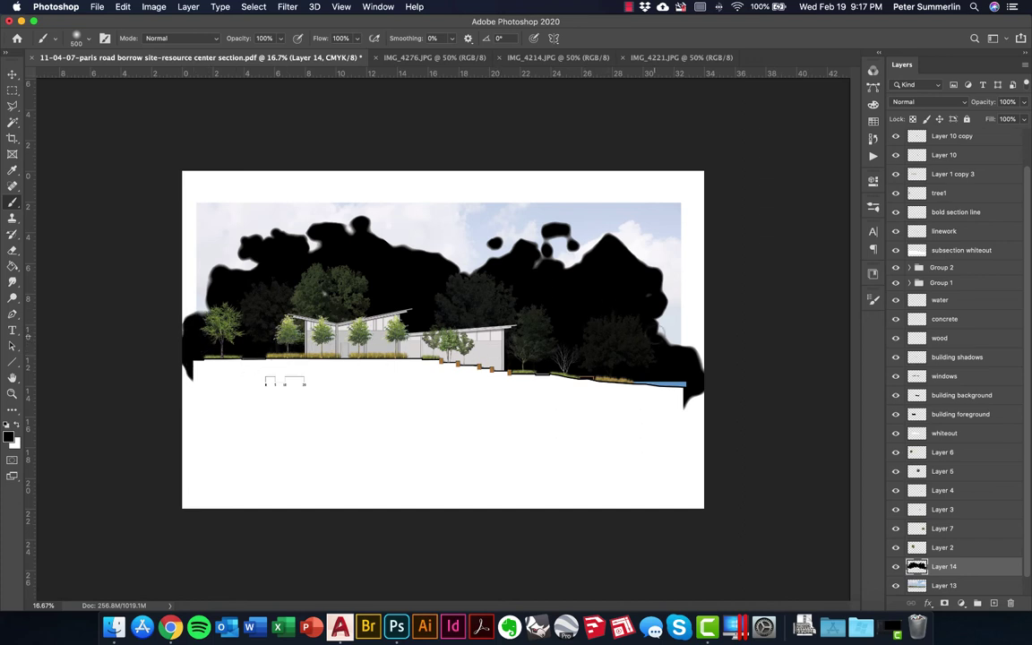
mouse_move(599, 294)
left_mouse_down()
mouse_move(659, 295)
mouse_move(682, 261)
mouse_move(667, 249)
mouse_move(639, 269)
mouse_move(672, 303)
left_mouse_up()
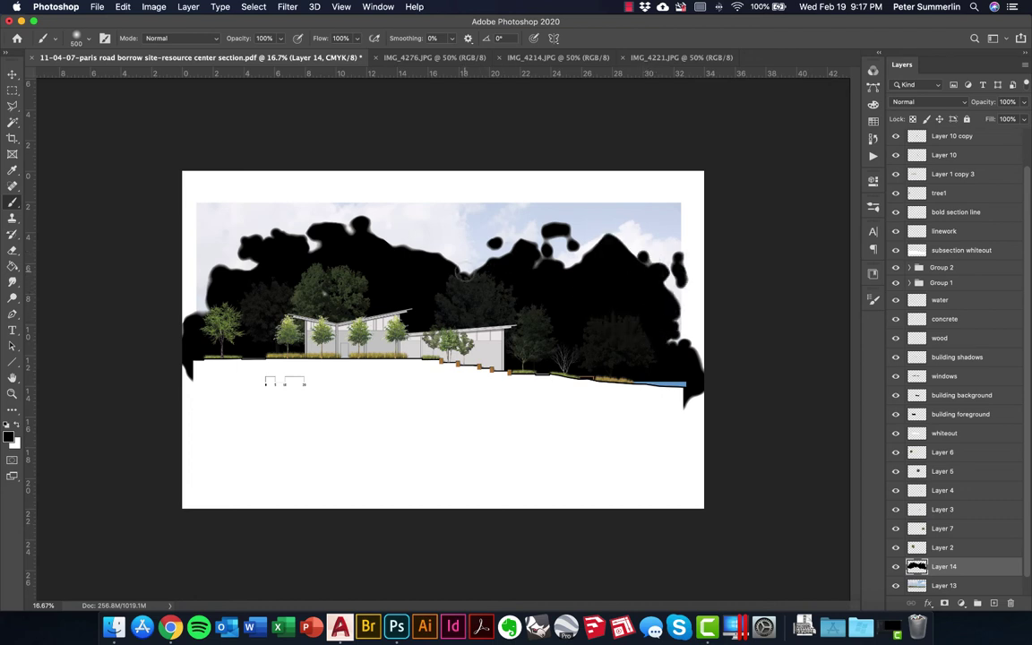
left_click_drag(464, 269, 479, 240)
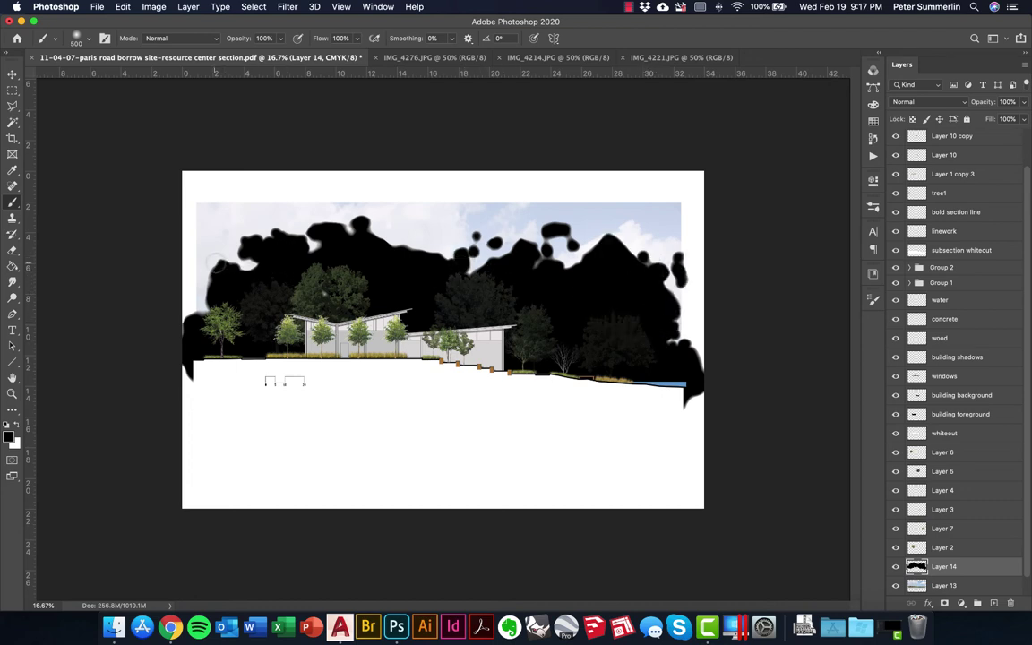
left_click_drag(215, 262, 193, 252)
Delete the lake photo outside the painted shape using the shape's inverted selection, then deselect and remove the black painted layer.
scroll(916, 524, "down", 1)
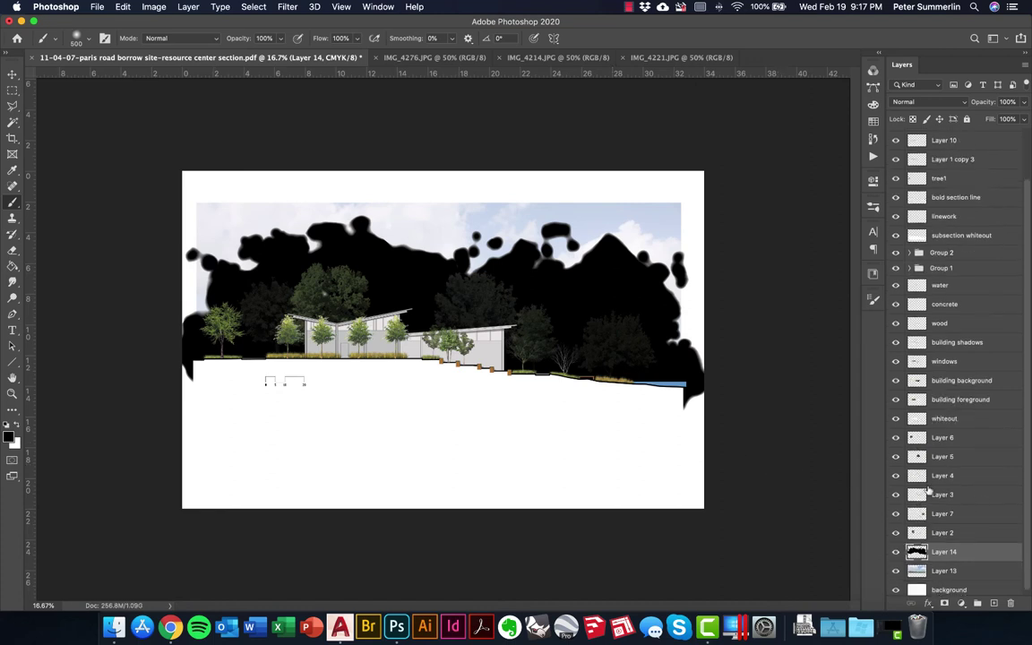
left_click(917, 553, "super")
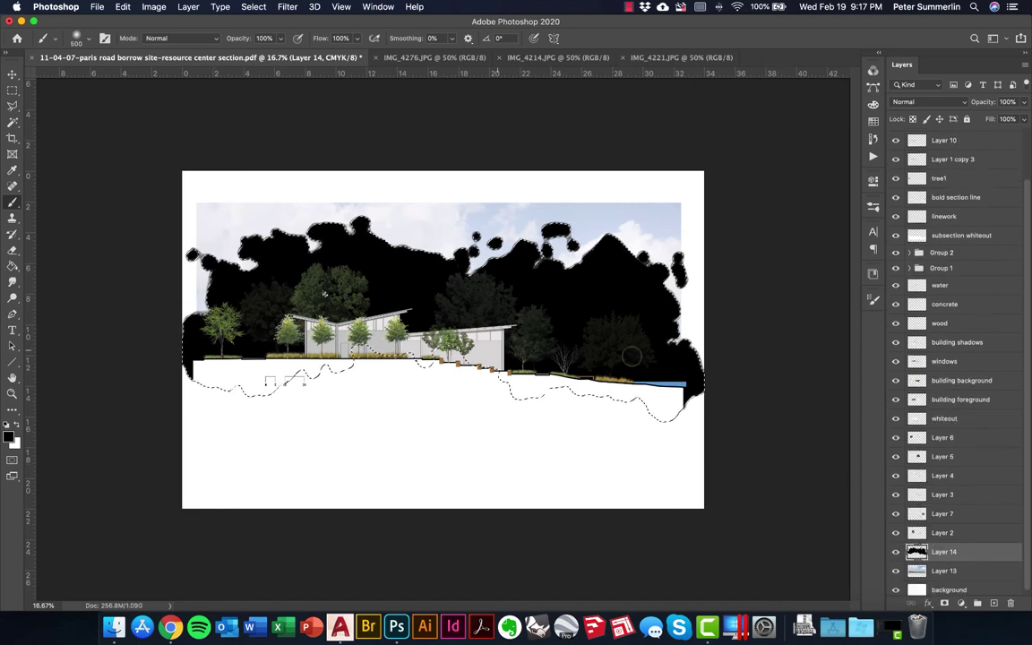
left_click(895, 553)
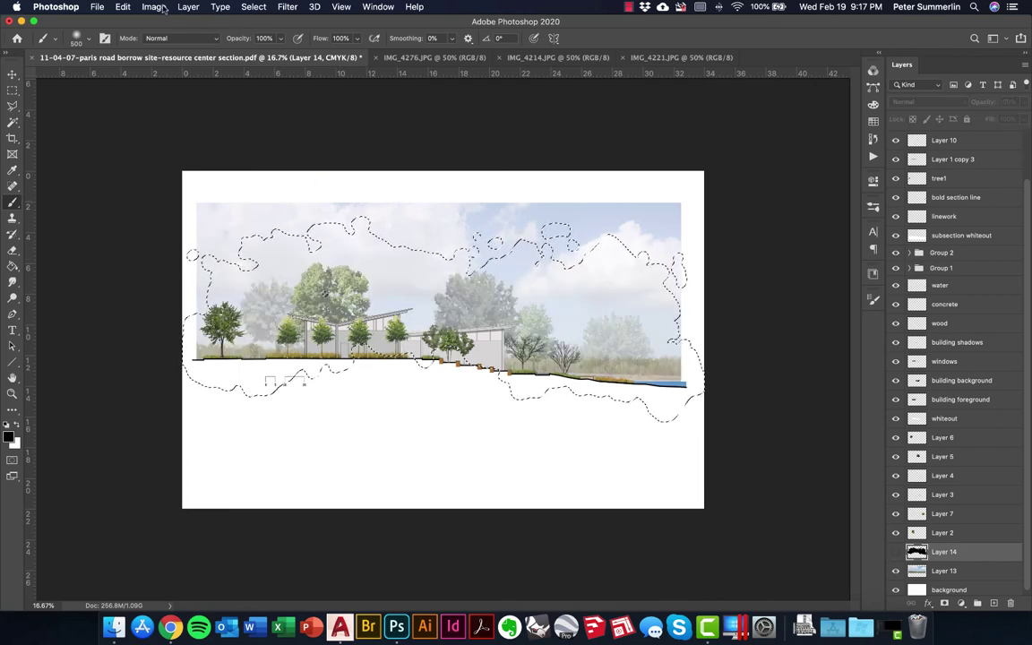
left_click(256, 7)
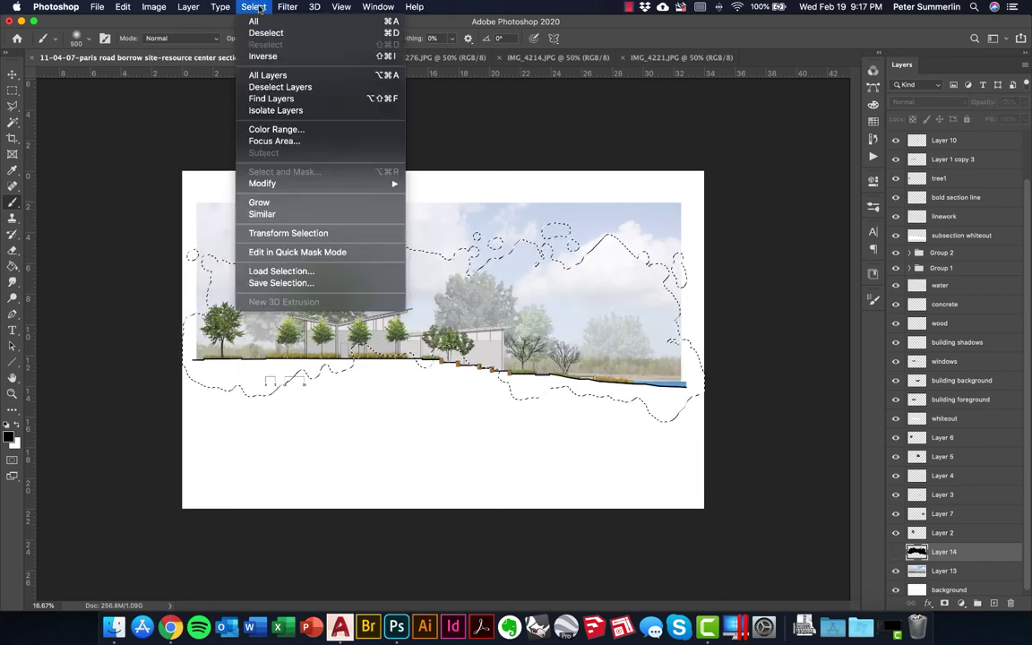
left_click(263, 59)
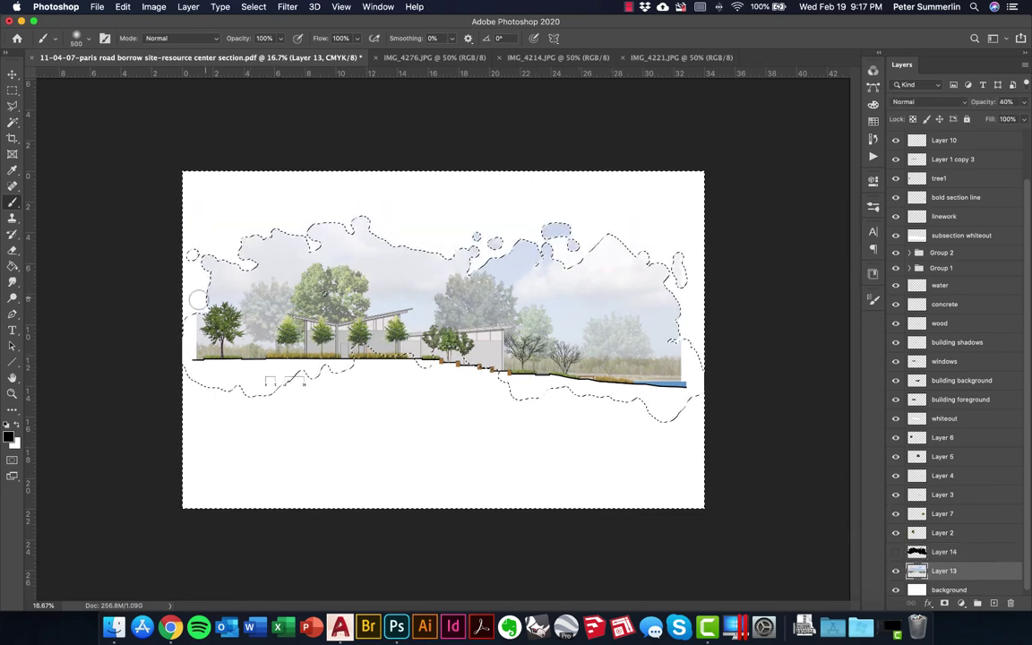
key("super+d")
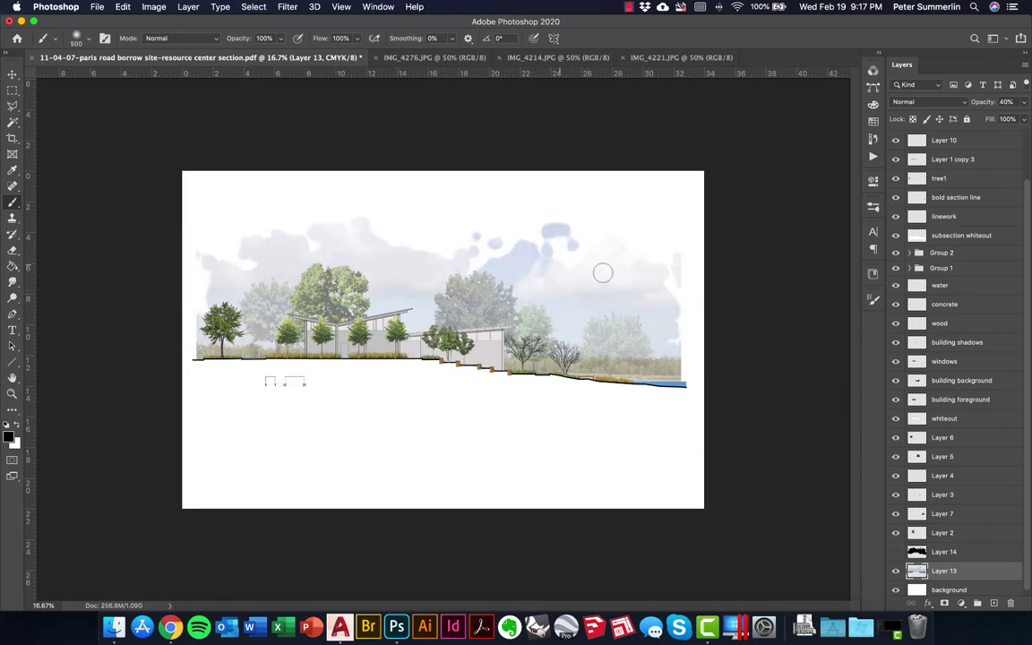
left_click(936, 555)
key("BackSpace")
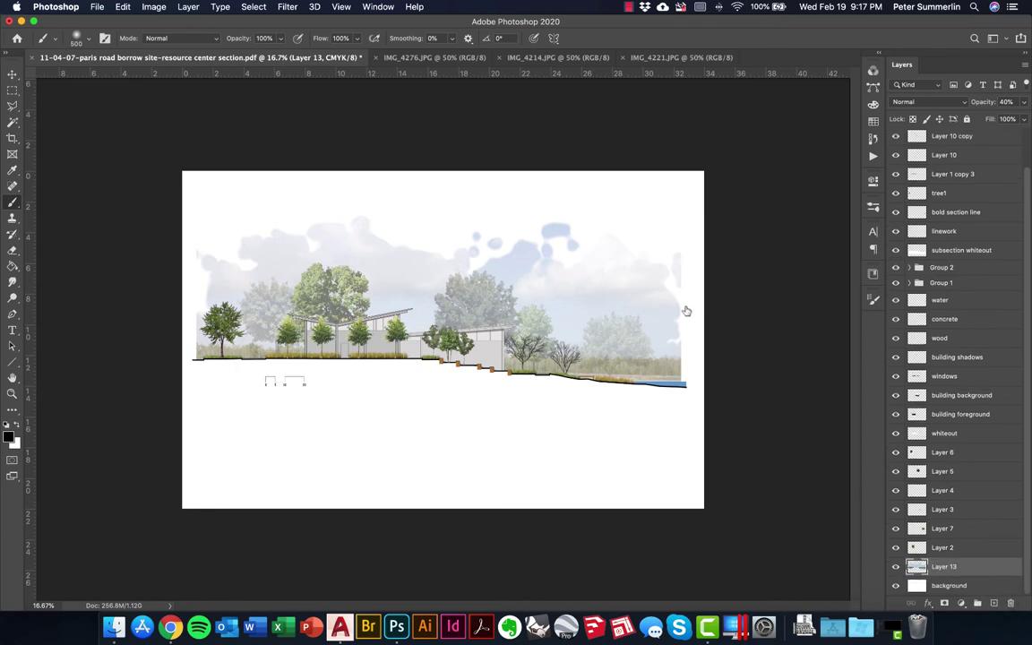
Fade the sky's upper and side edges on the lake photo with the soft Eraser, enlarging it to 1800 px.
key("e")
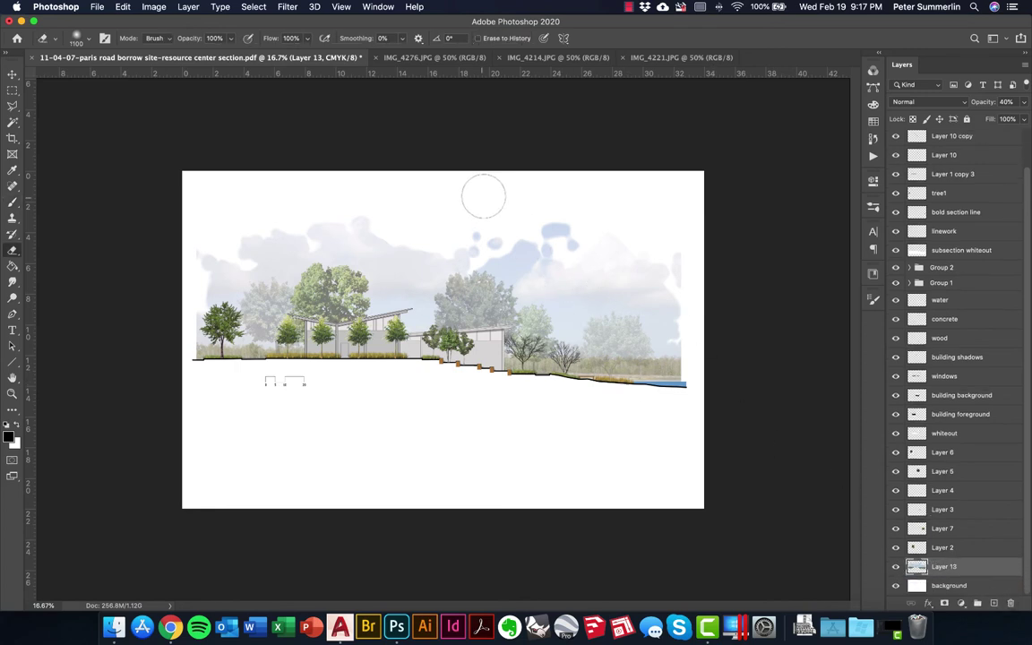
mouse_move(484, 197)
left_mouse_down()
mouse_move(550, 209)
mouse_move(533, 226)
mouse_move(565, 246)
mouse_move(570, 224)
mouse_move(523, 222)
left_mouse_up()
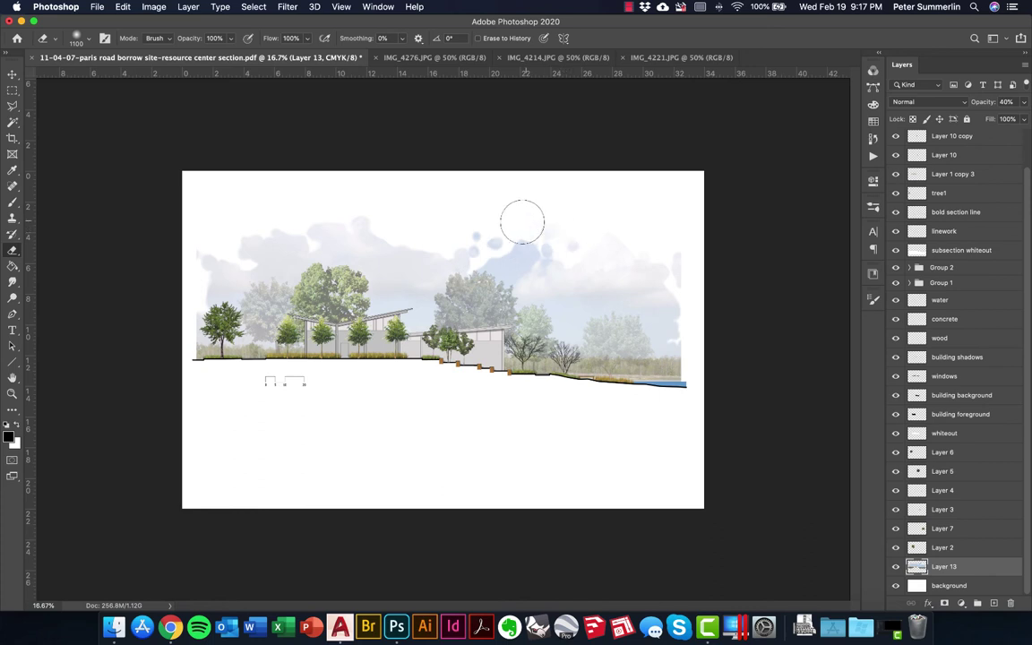
key("bracketright")
key("bracketright")
key("bracketright")
key("bracketright")
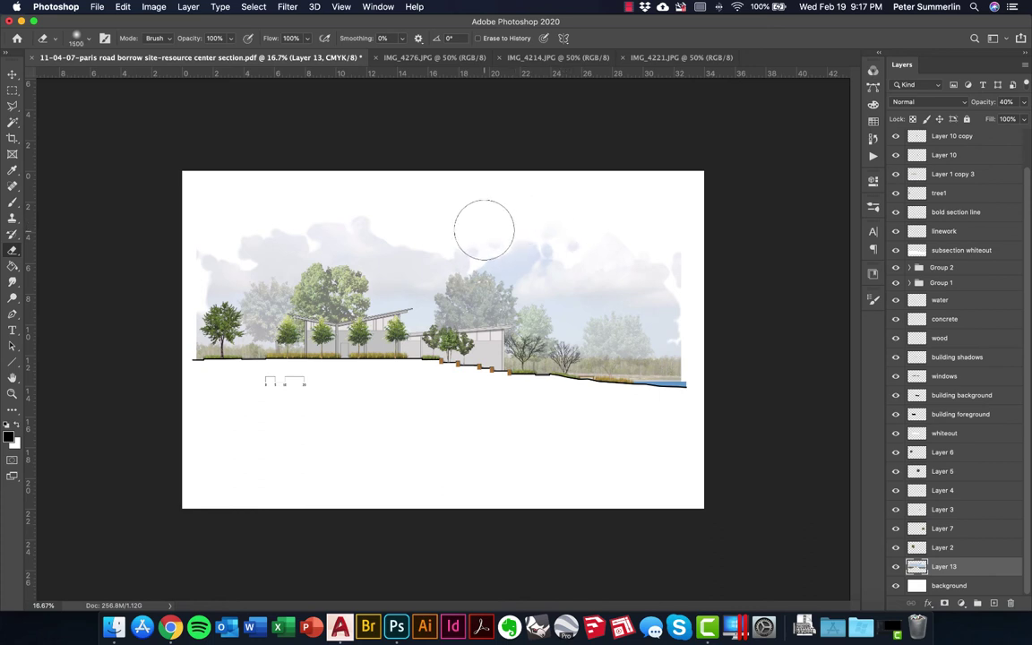
key("bracketright")
key("bracketright")
key("bracketright")
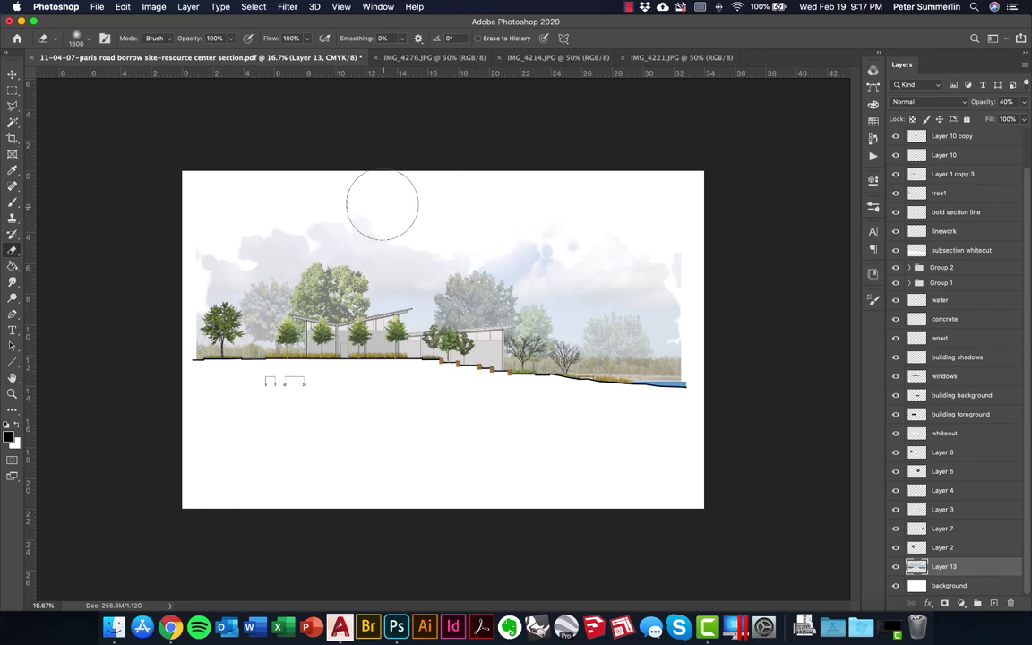
mouse_move(382, 204)
left_mouse_down()
mouse_move(544, 231)
mouse_move(715, 364)
mouse_move(392, 238)
left_mouse_up()
key("super+equal")
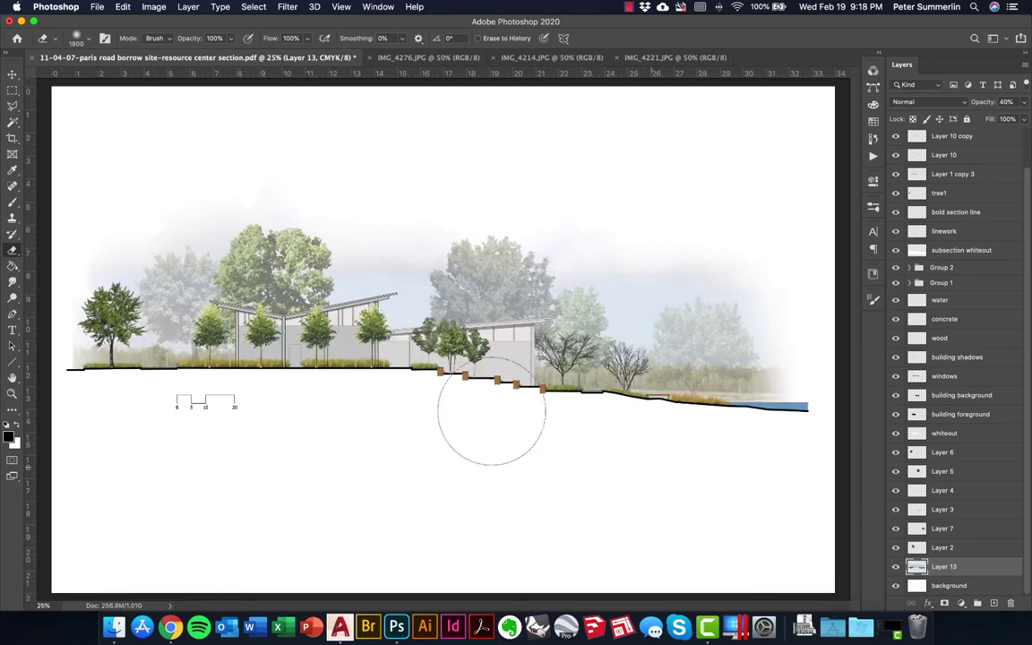
Switch to Finder and look through the cutout images in the People folder of Resources.
key("v")
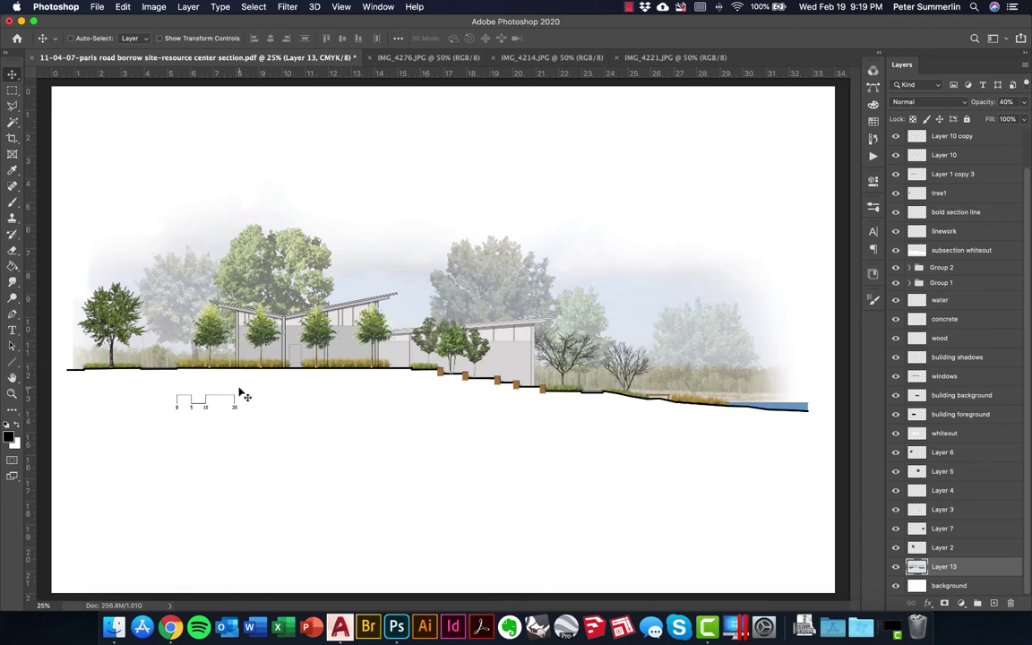
left_click(114, 627)
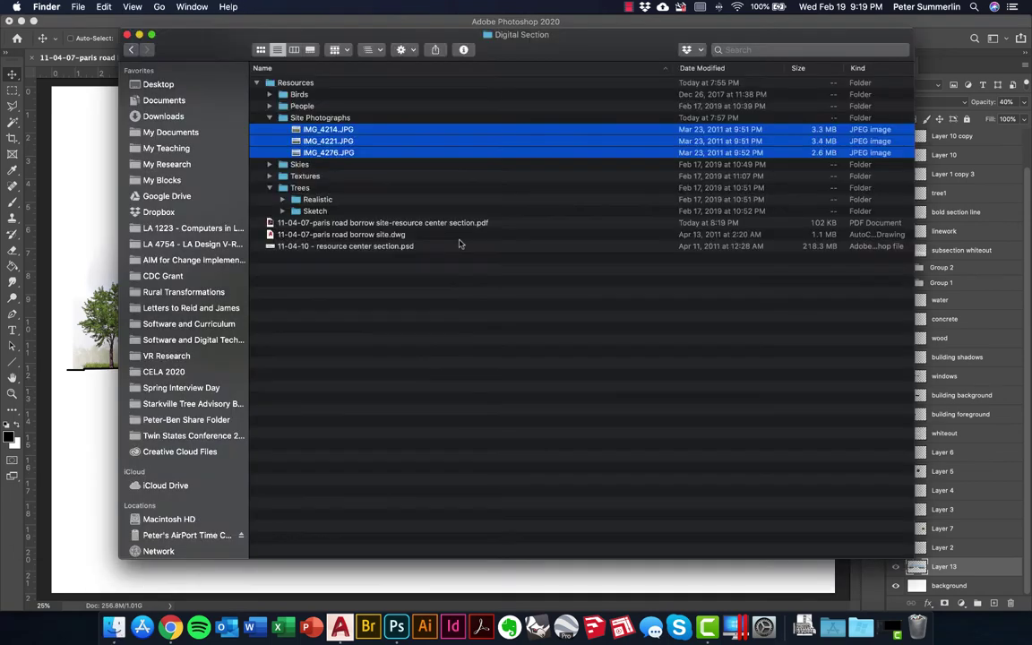
left_click(269, 106)
left_click(311, 130)
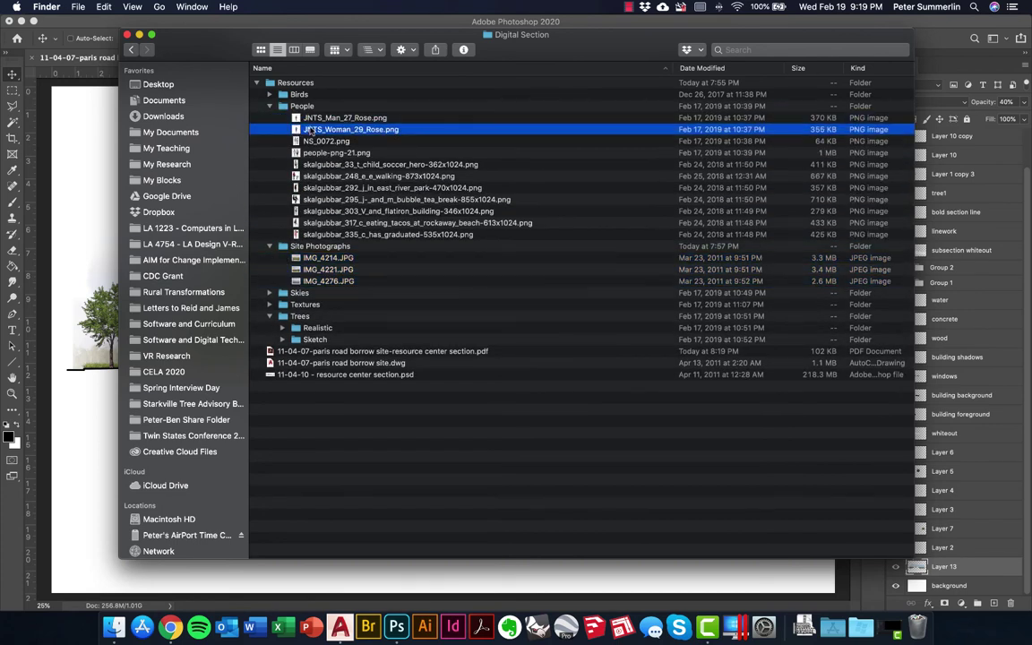
left_click(318, 153)
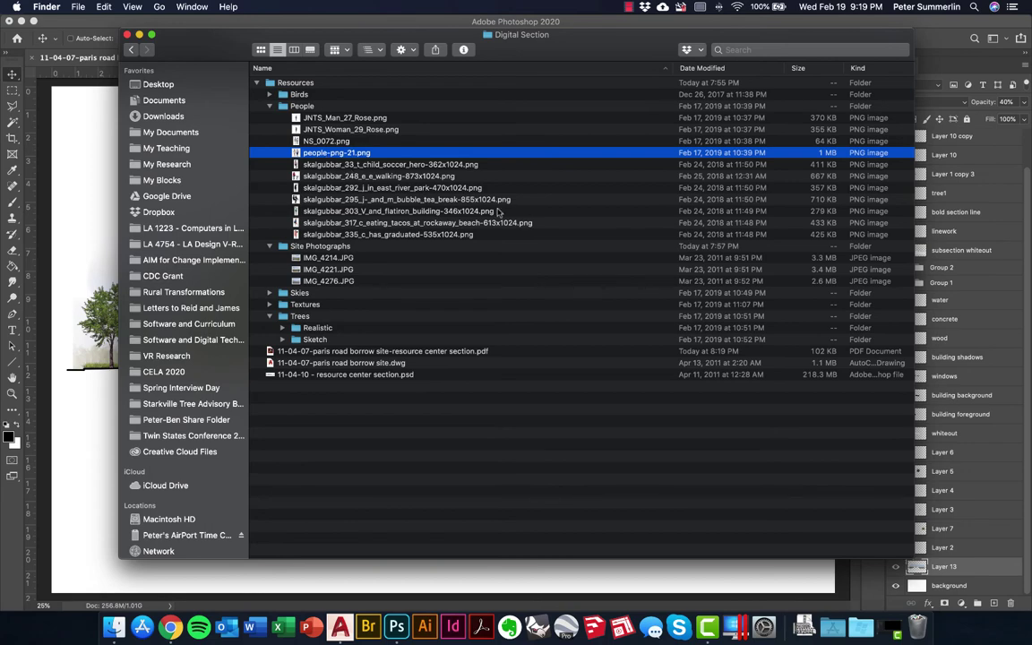
left_click(440, 224)
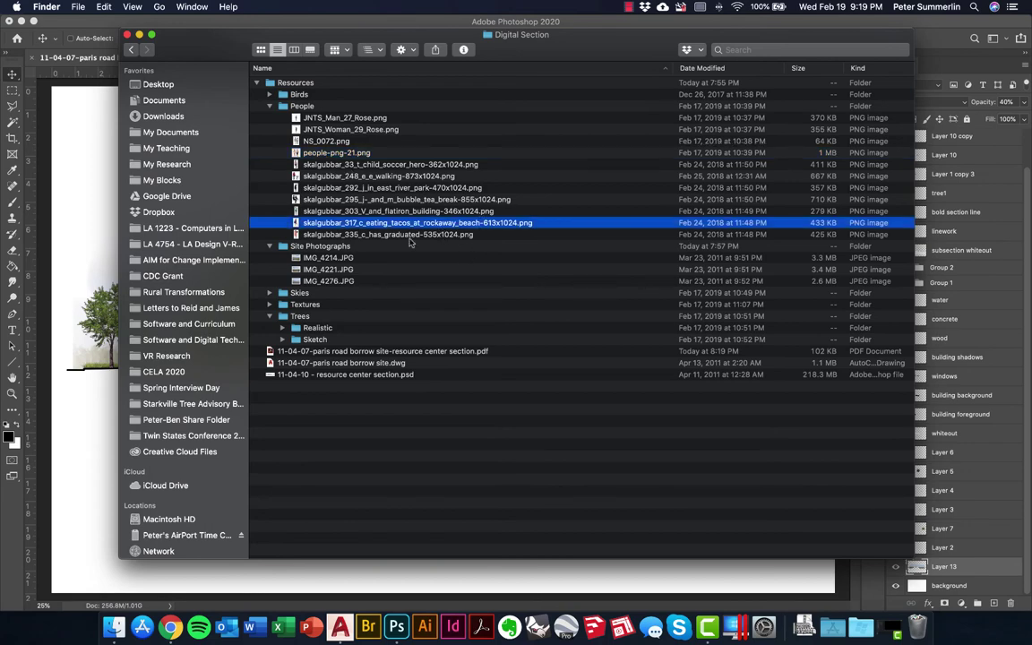
Preview the people cutouts in column view and open skalgubbar_248_e_e_walking-873x1024.png in Photoshop.
key("cmd+4")
key("cmd+3")
key("Down")
key("Down")
key("Down")
key("Down")
key("Down")
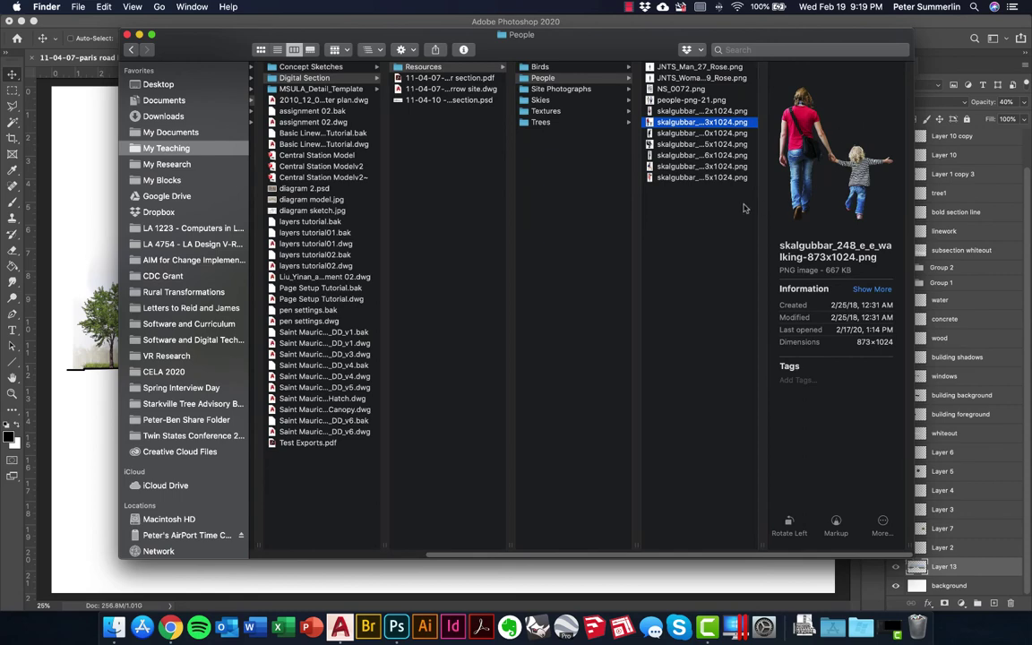
left_click_drag(683, 128, 396, 625)
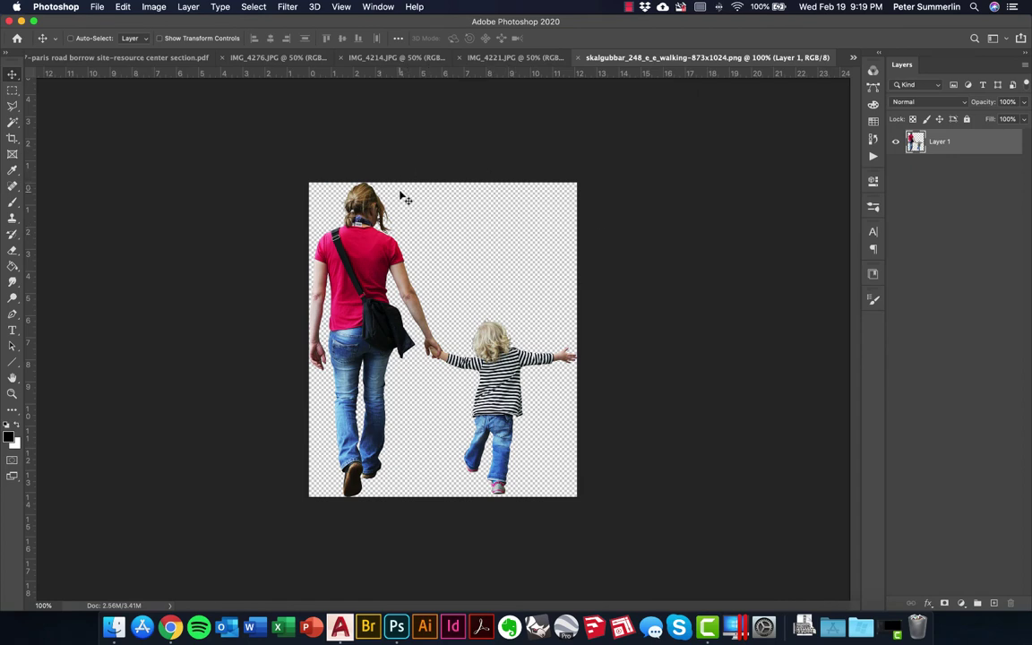
Copy the woman-and-child cutout into the resource center section and bring its layer to the top of the stack.
key("super+a")
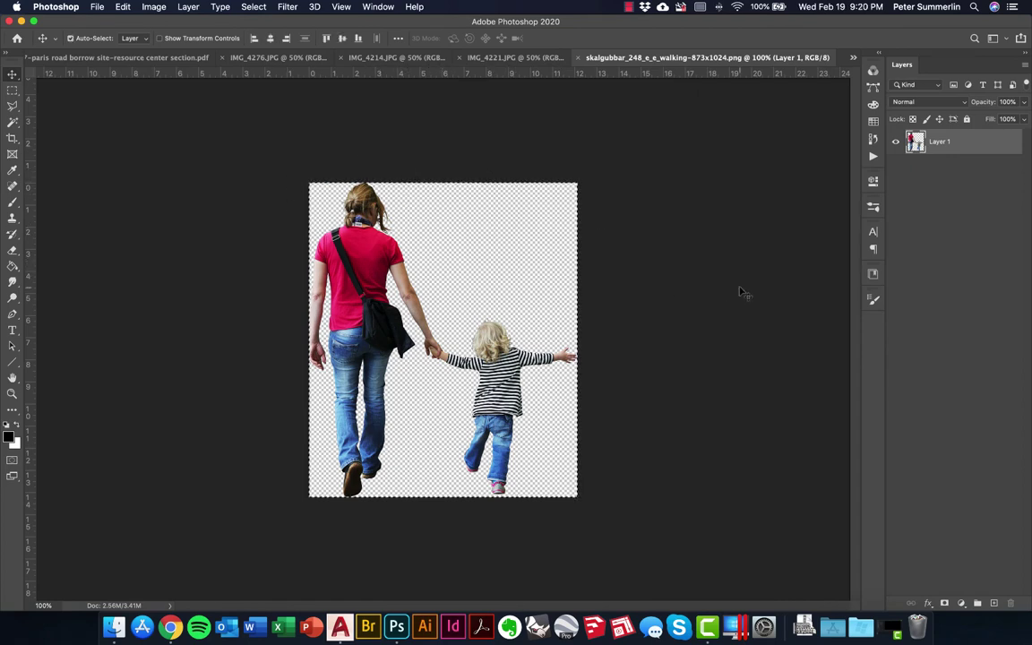
key("super+c")
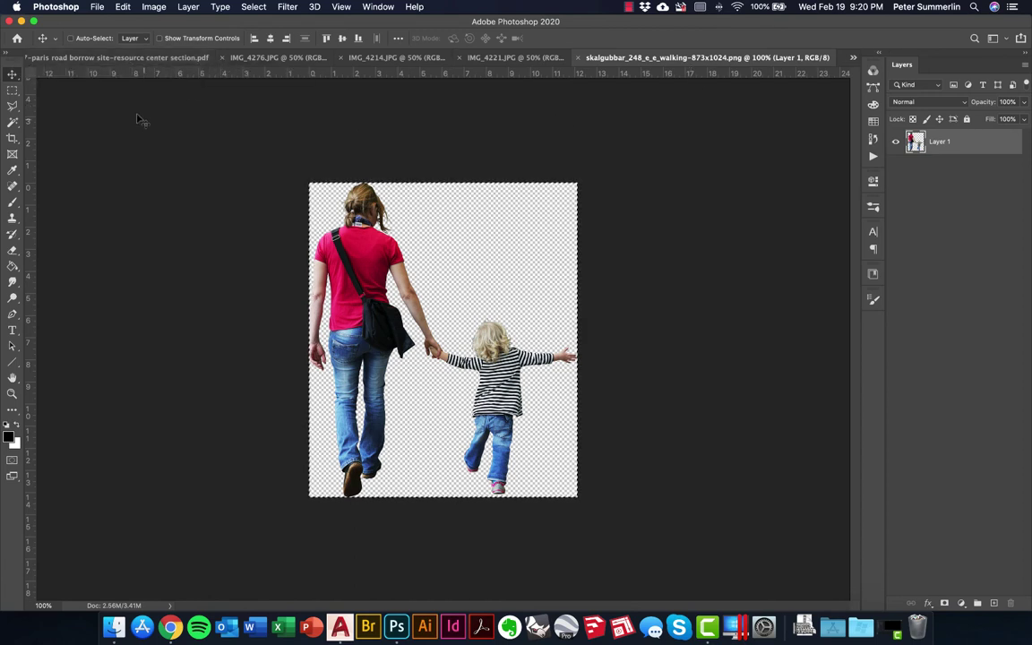
left_click(111, 59)
key("ctrl+v")
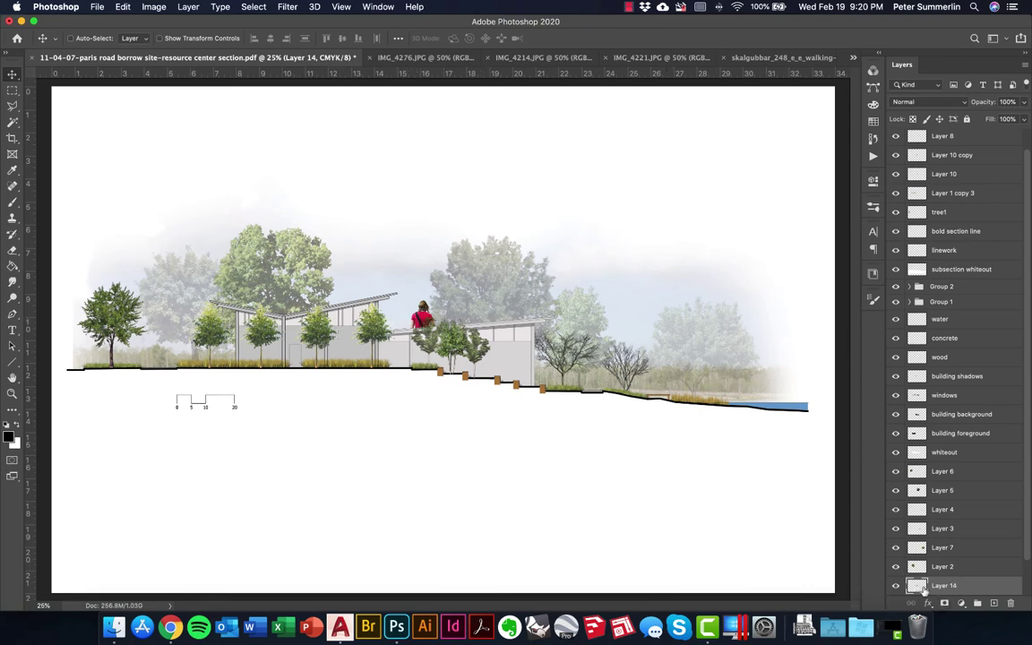
left_click_drag(947, 594, 941, 139)
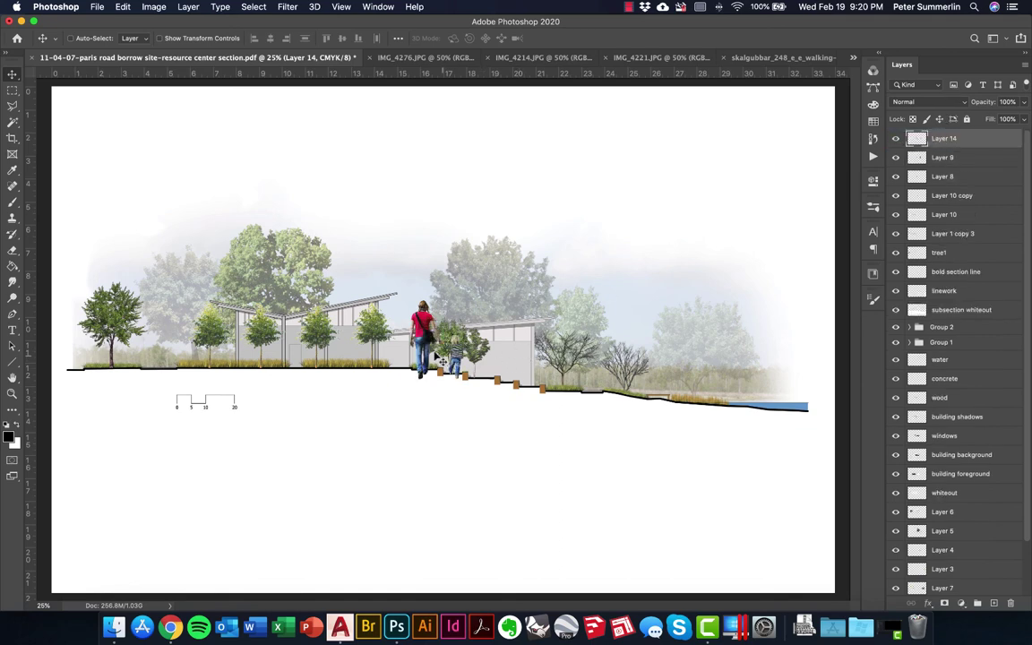
Move the woman-and-child cutout near the section's far-left tree and scale it down proportionally.
left_click_drag(396, 322, 170, 343)
key("super+t")
left_click_drag(216, 299, 363, 331)
key("Return")
Place the woman-and-child cutout temporarily below the section line and scale it down slightly more.
key("z")
key("v")
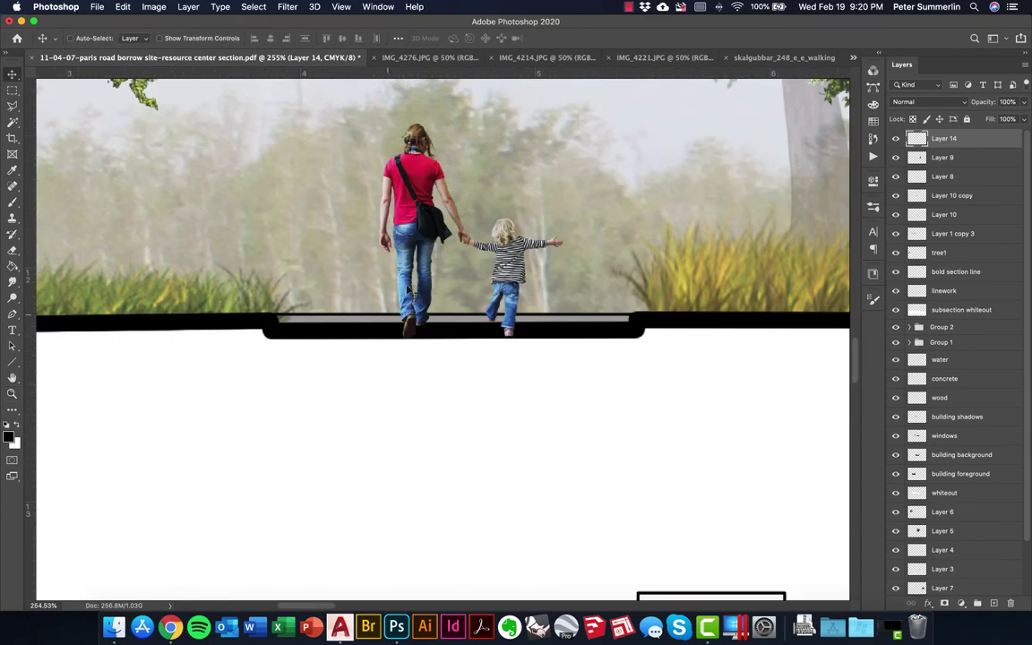
left_click_drag(375, 251, 59, 436)
key("super+t")
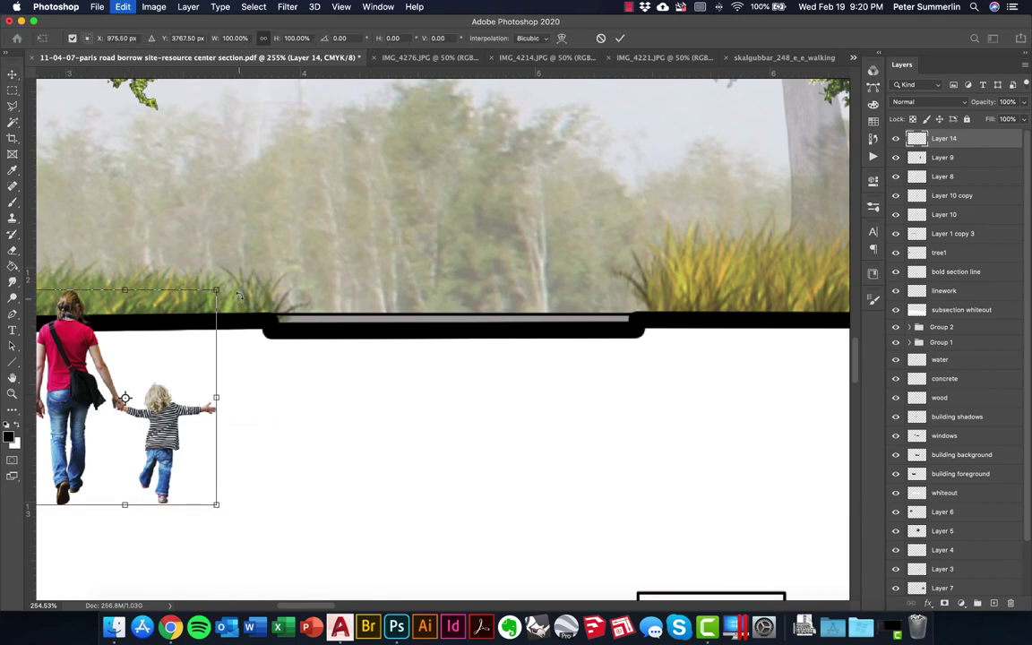
left_click_drag(216, 291, 189, 321)
key("Return")
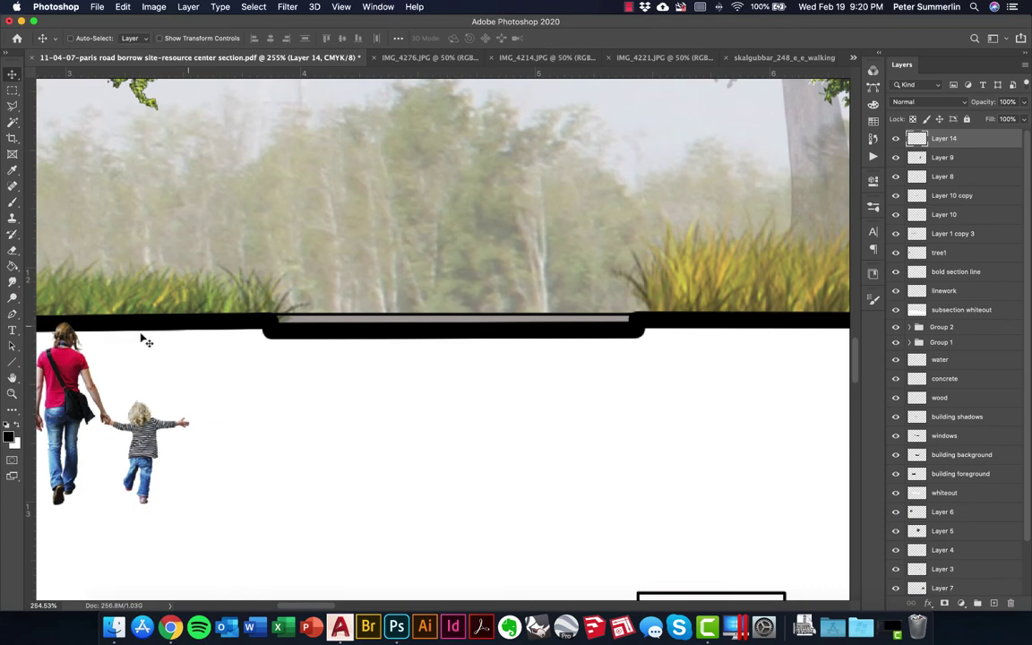
Stand the woman and child on the concrete path between the grass beds, with their feet at the section line.
left_click_drag(79, 356, 344, 164)
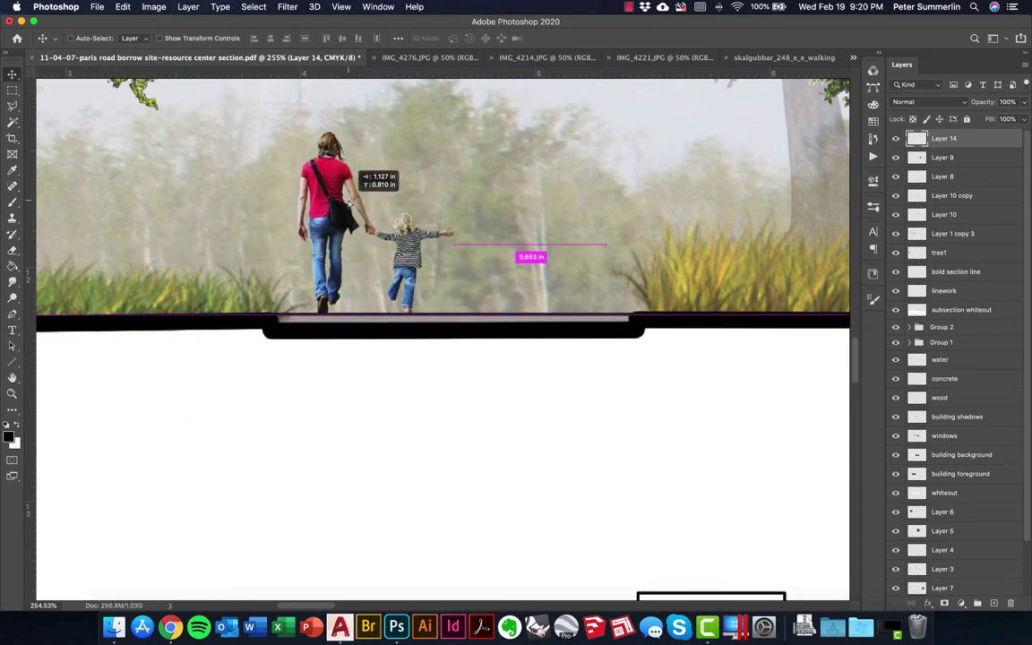
left_click_drag(349, 202, 349, 203)
key("super+minus")
key("super+minus")
key("super+minus")
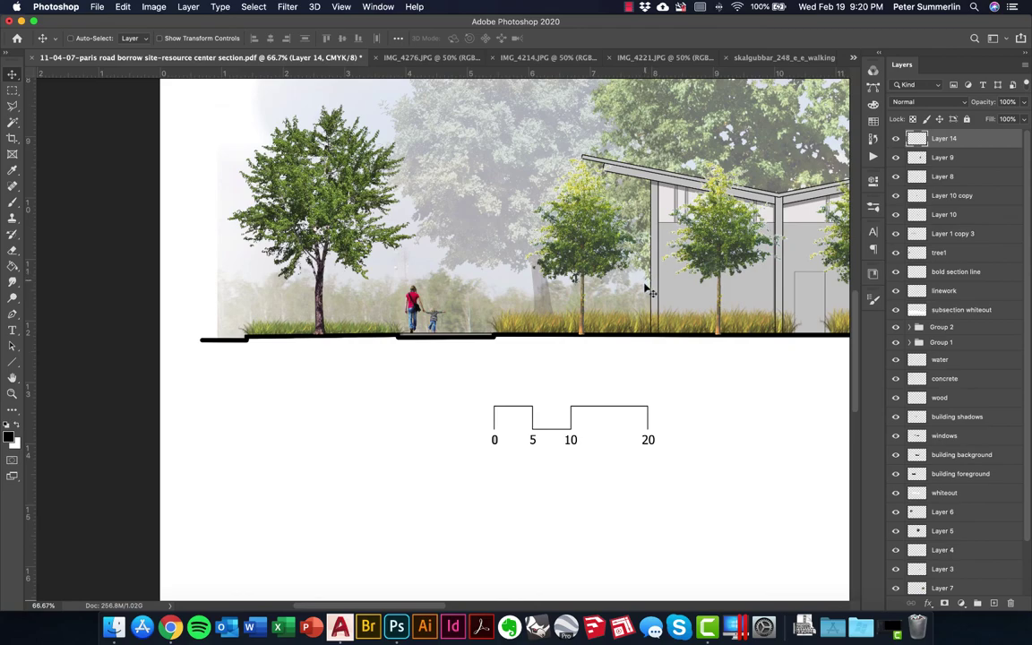
scroll(647, 289, "right", 5)
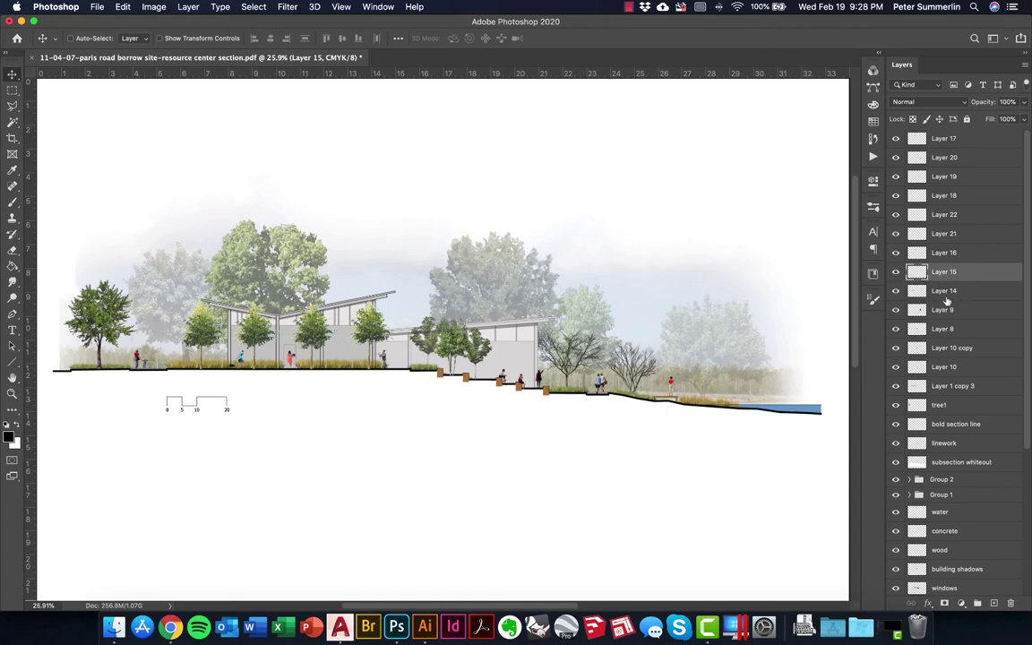
Check the visibility of the people cutouts and merge Layer 14 through Layer 17 into one layer.
left_click(896, 310)
left_click(896, 310)
mouse_move(896, 291)
left_mouse_down()
mouse_move(896, 139)
mouse_move(896, 288)
left_mouse_up()
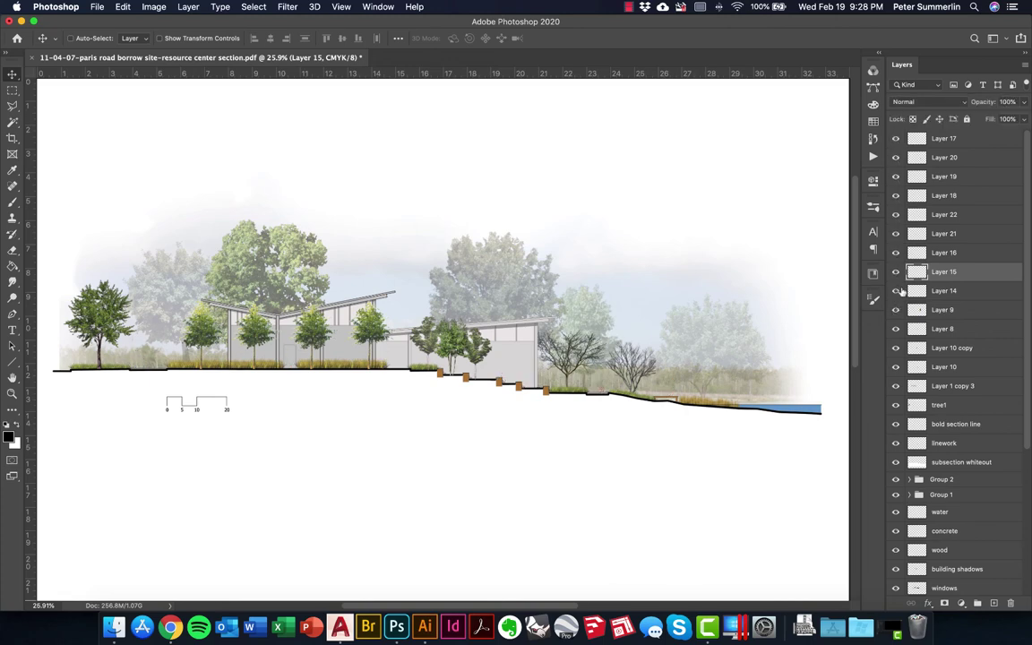
left_click(942, 288)
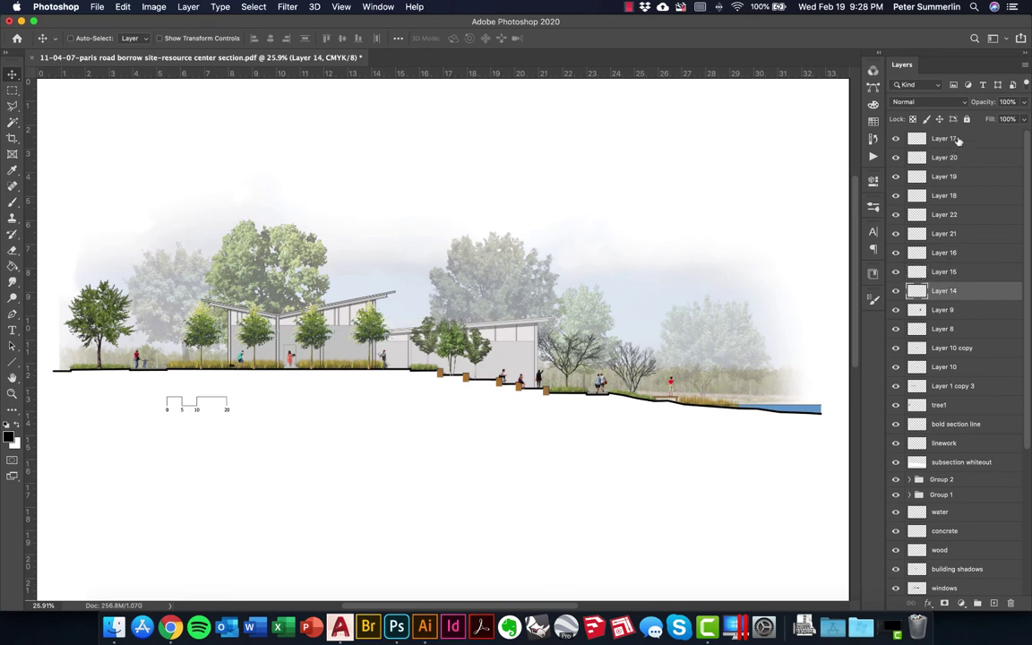
left_click(957, 139, "shift")
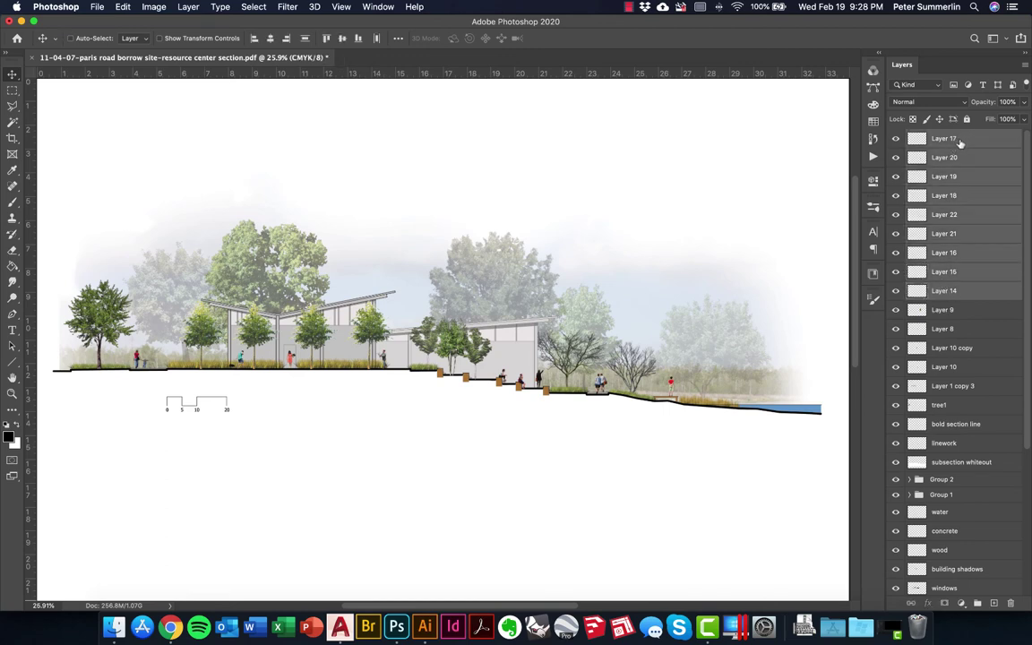
right_click(959, 142)
left_click(978, 138)
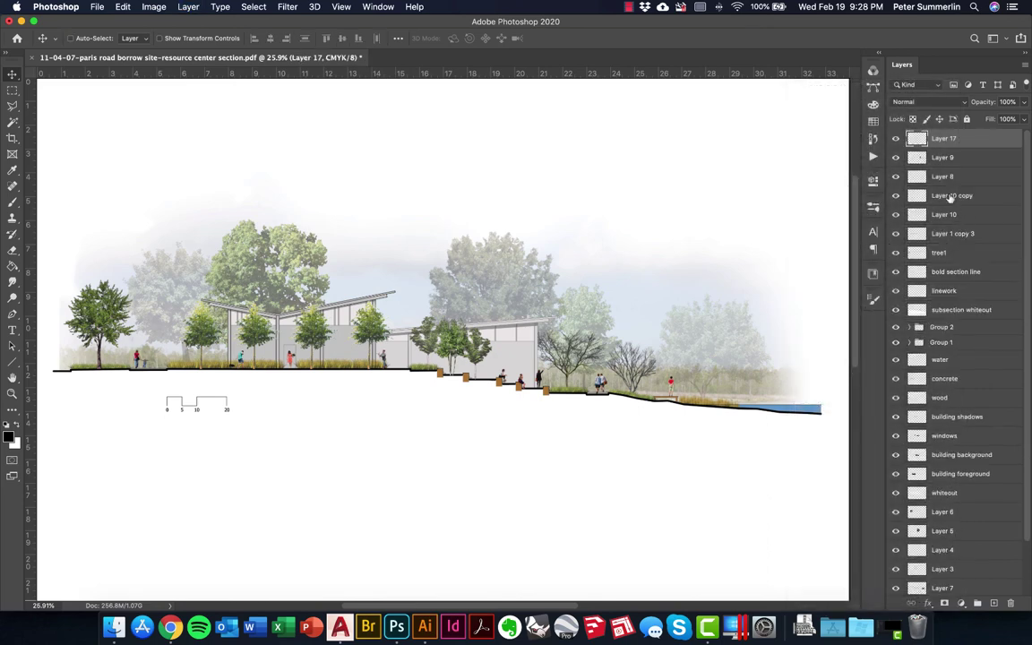
Toggle the merged people layer's visibility to check it, and duplicate the layer.
left_click(896, 139)
left_click(896, 139)
left_click(896, 139)
left_click(896, 139)
left_click_drag(971, 143, 994, 604)
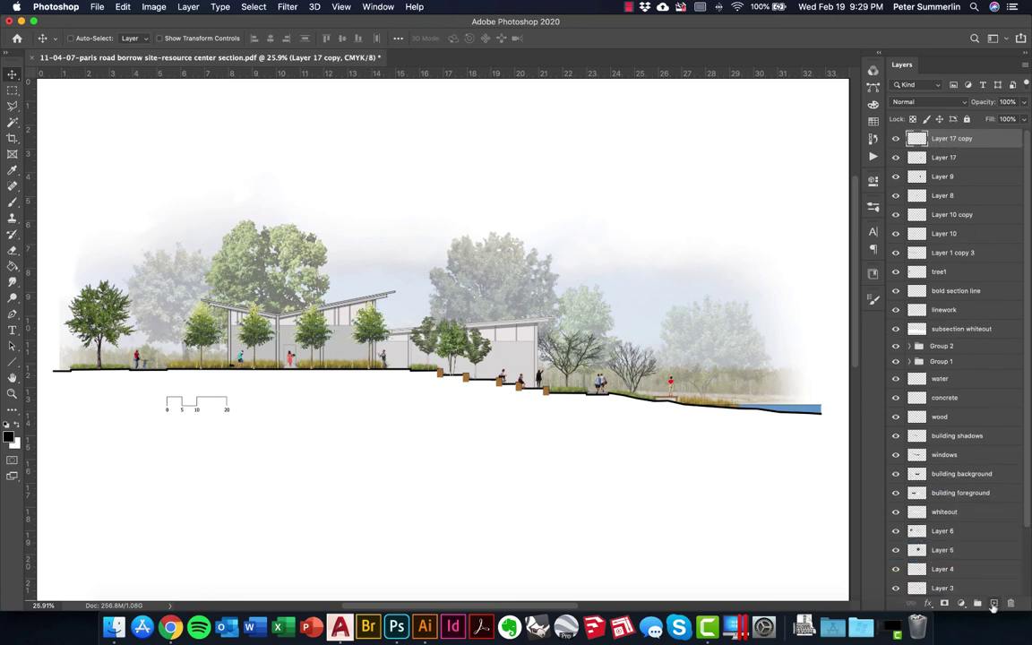
Select the figures' outlines on the duplicated people layer, fill them with black as silhouettes, and deselect.
key("super")
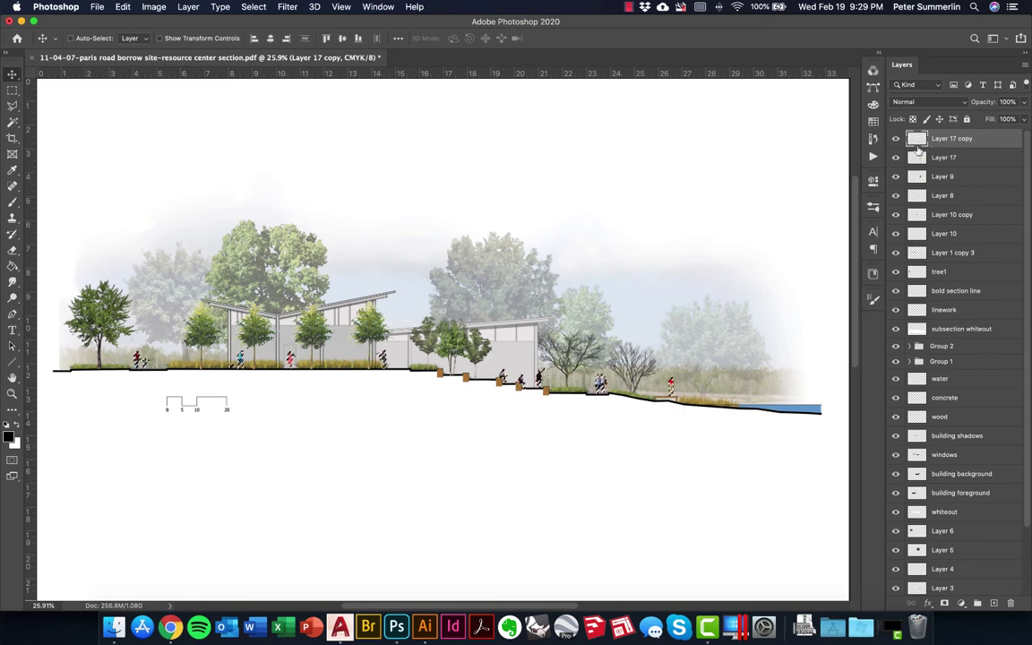
key("z")
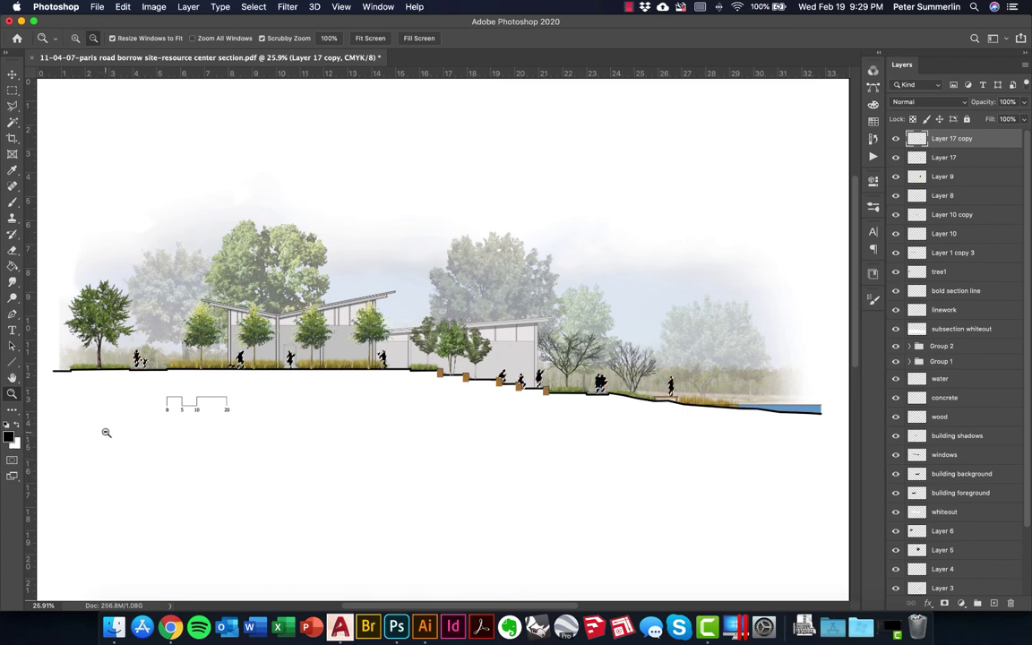
key("alt")
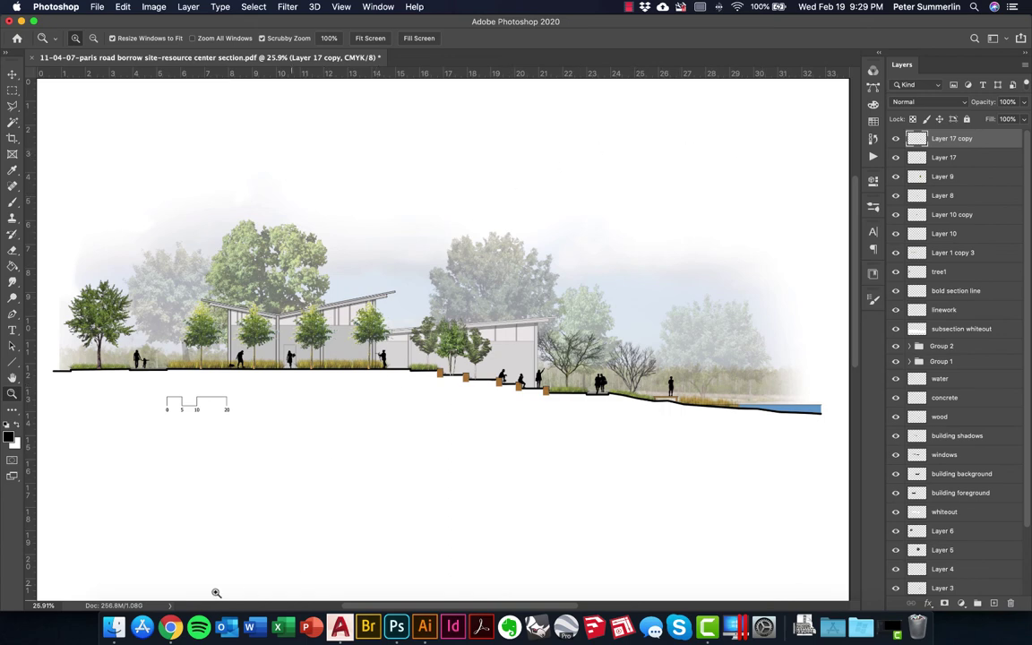
Switch to Finder and open birds.jpg from the Birds folder of Resources in Photoshop.
left_click(114, 627)
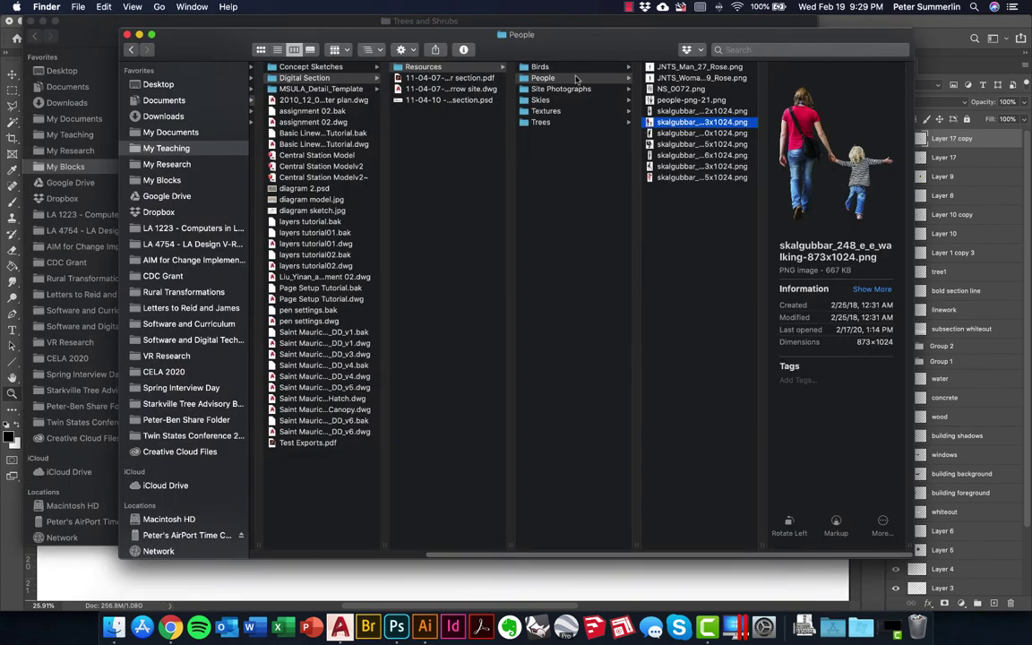
left_click(540, 66)
left_click(668, 67)
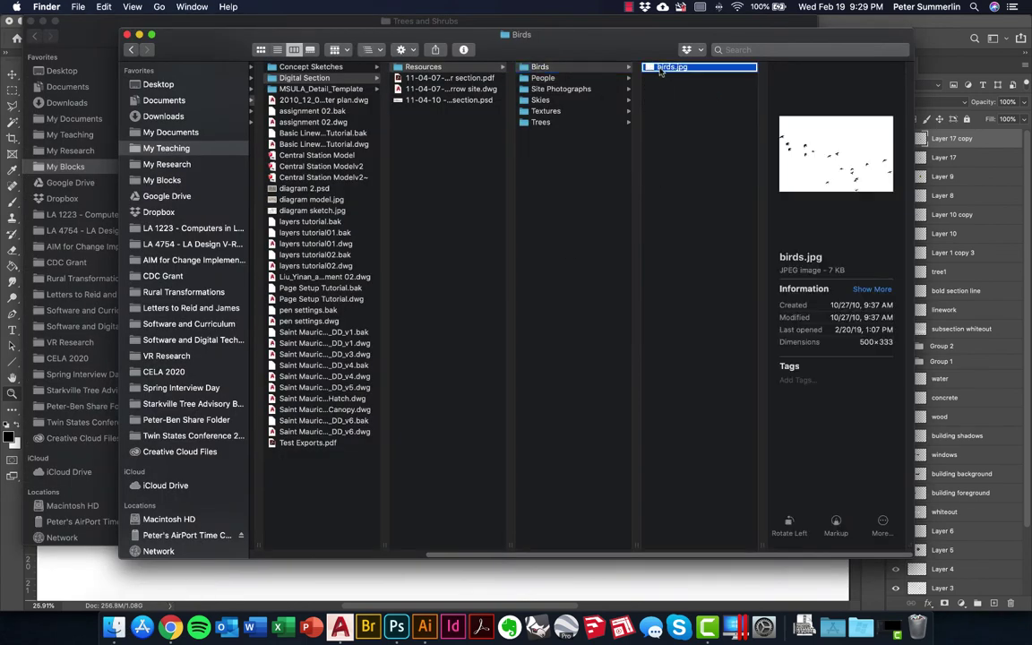
right_click(660, 70)
mouse_move(708, 85)
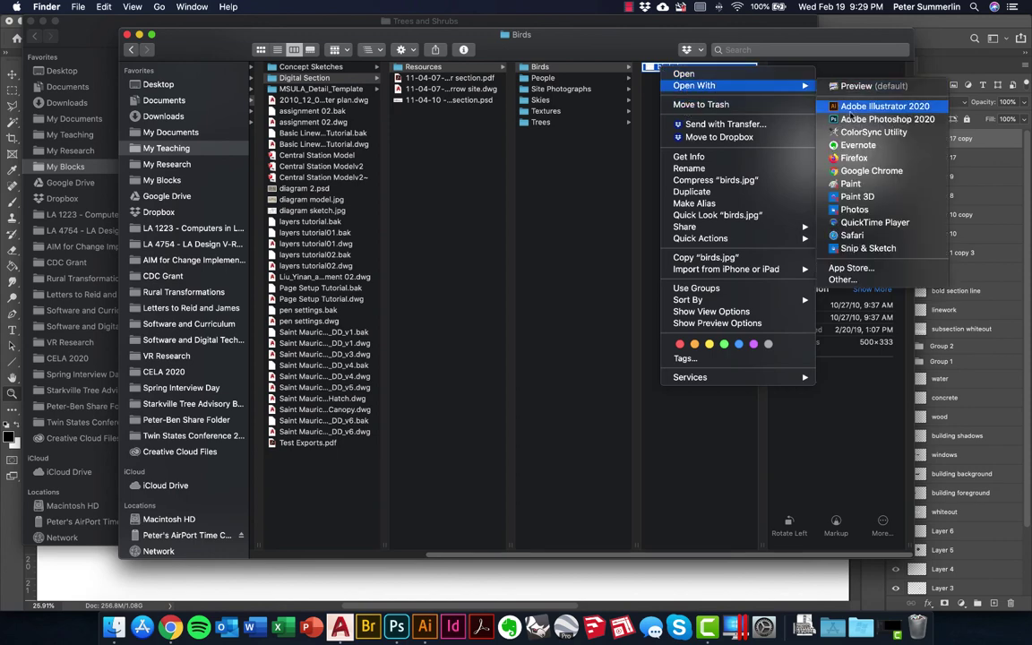
left_click(873, 119)
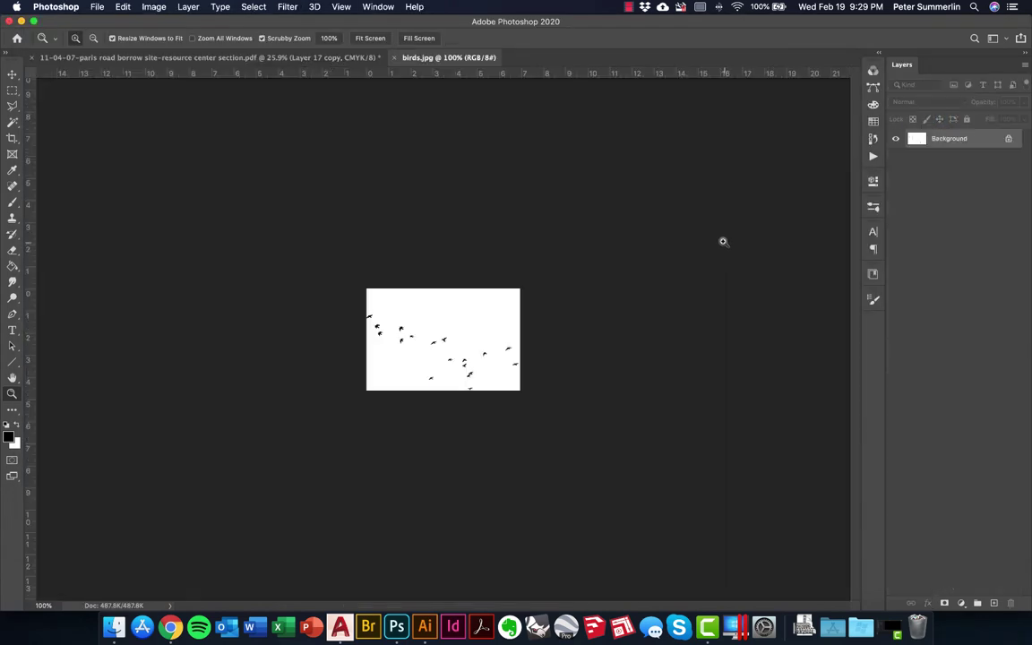
Paste the birds image into the section drawing, move it over the sky near the water and enlarge it.
left_click(179, 62)
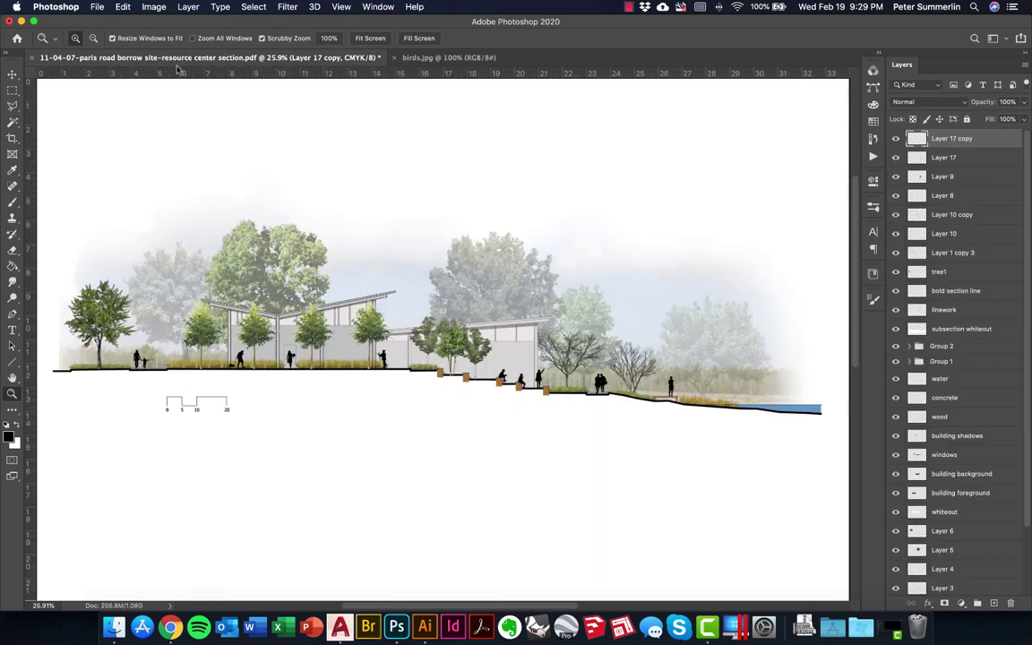
key("super+v")
key("v")
left_click_drag(474, 295, 773, 319)
key("super+t")
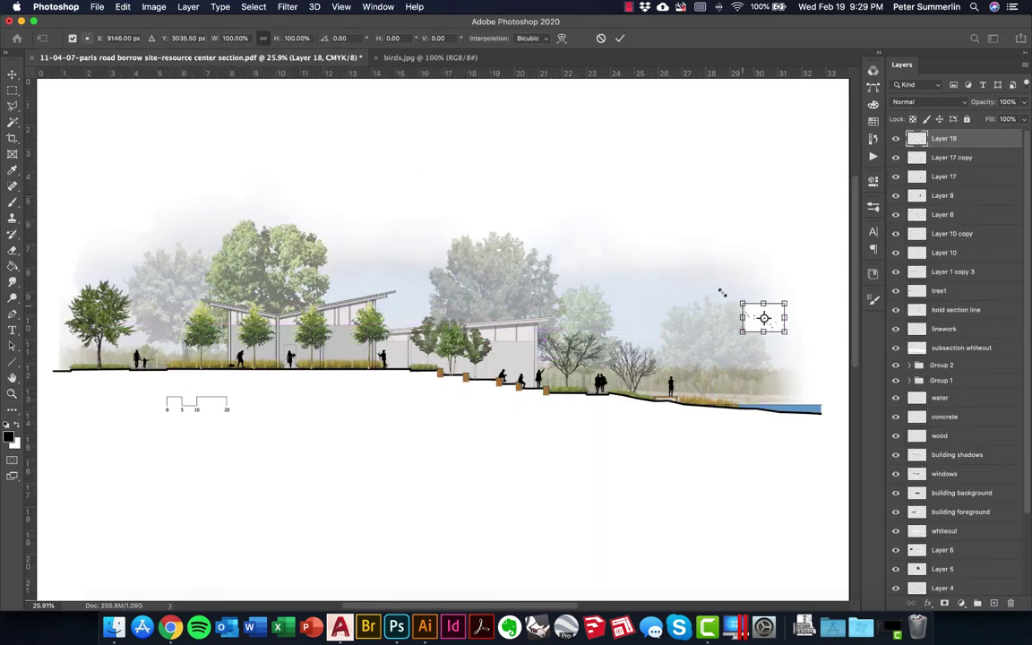
left_click_drag(723, 292, 647, 224)
key("Return")
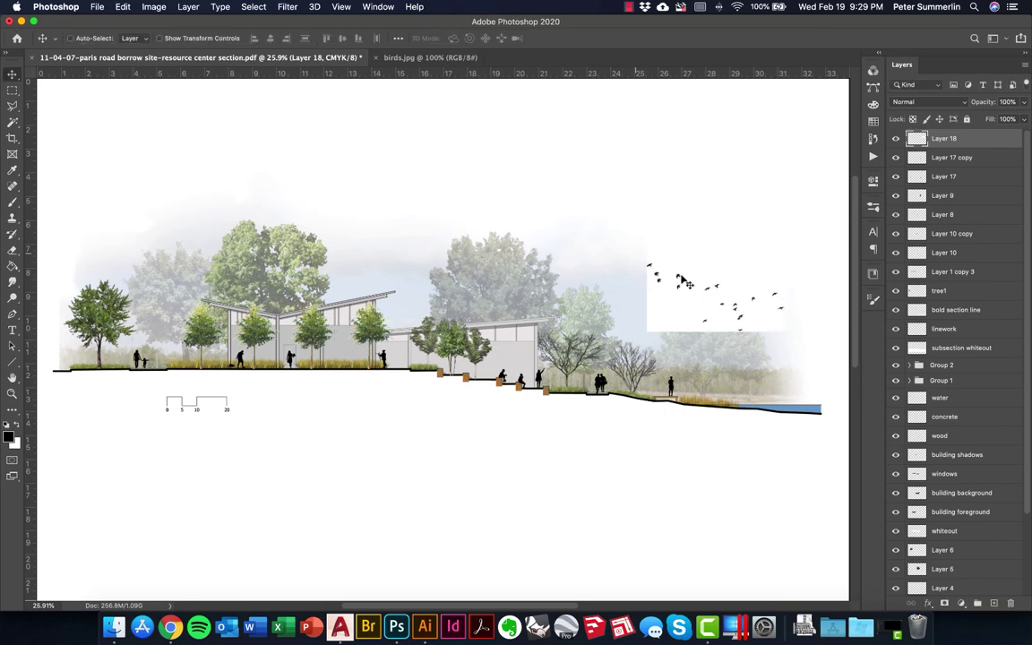
Shift the birds layer slightly right, set its blend mode to Multiply, and enlarge the flock a little over the sky.
left_click_drag(750, 294, 767, 296)
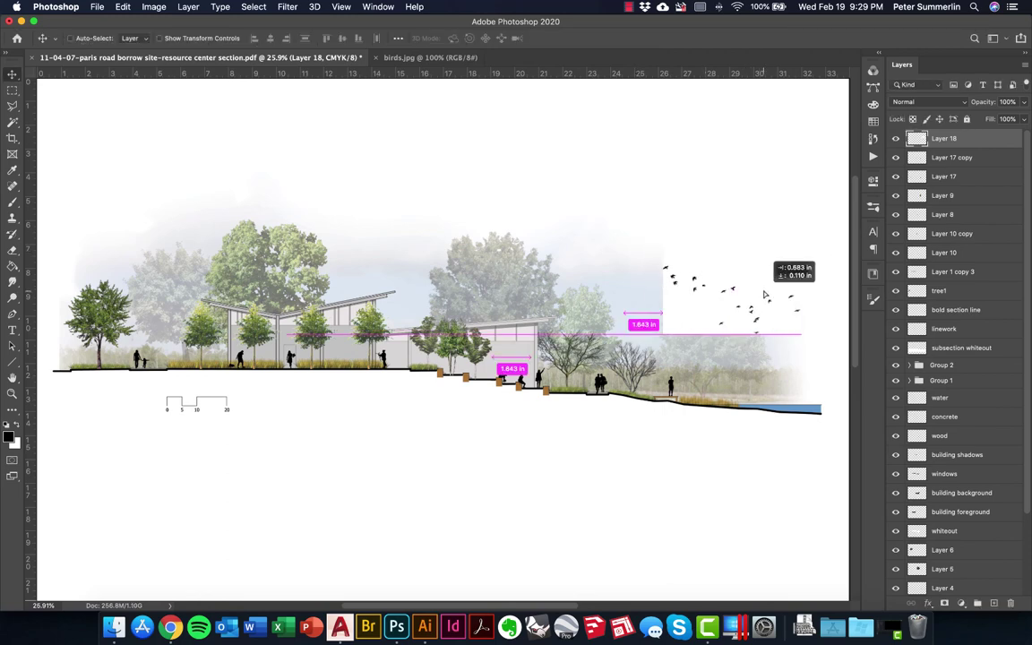
left_click(930, 101)
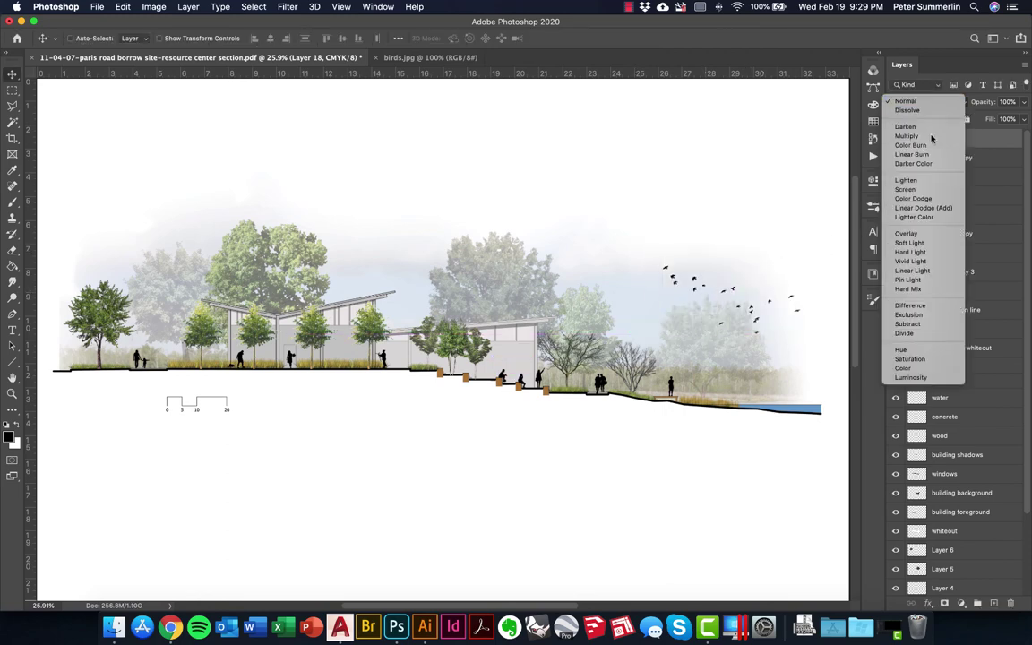
left_click(932, 136)
key("super+t")
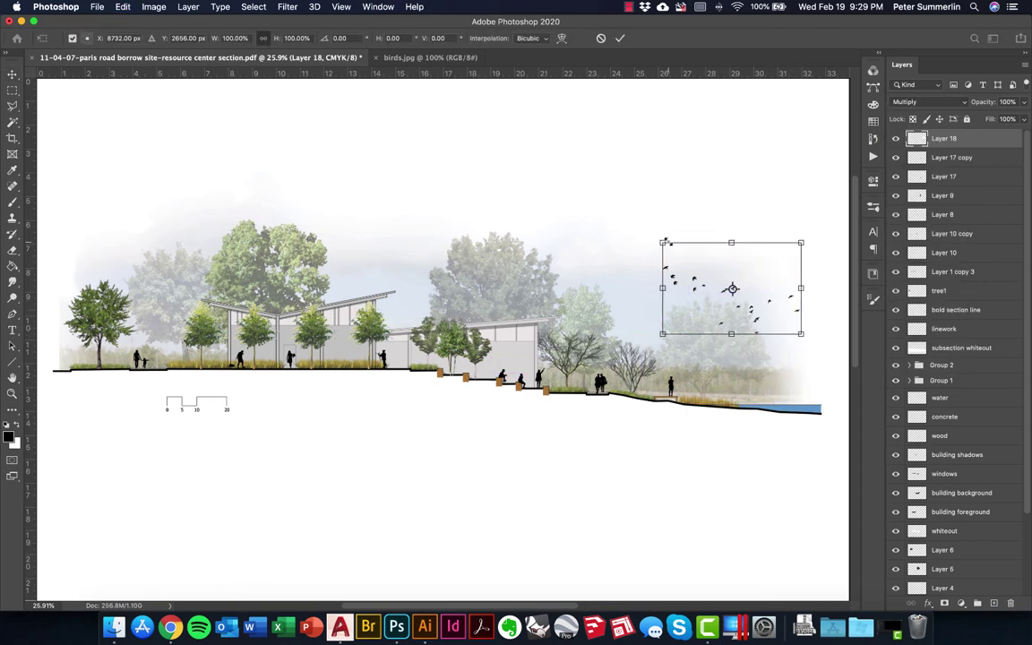
left_click_drag(662, 242, 636, 224)
left_click_drag(714, 278, 724, 278)
key("Return")
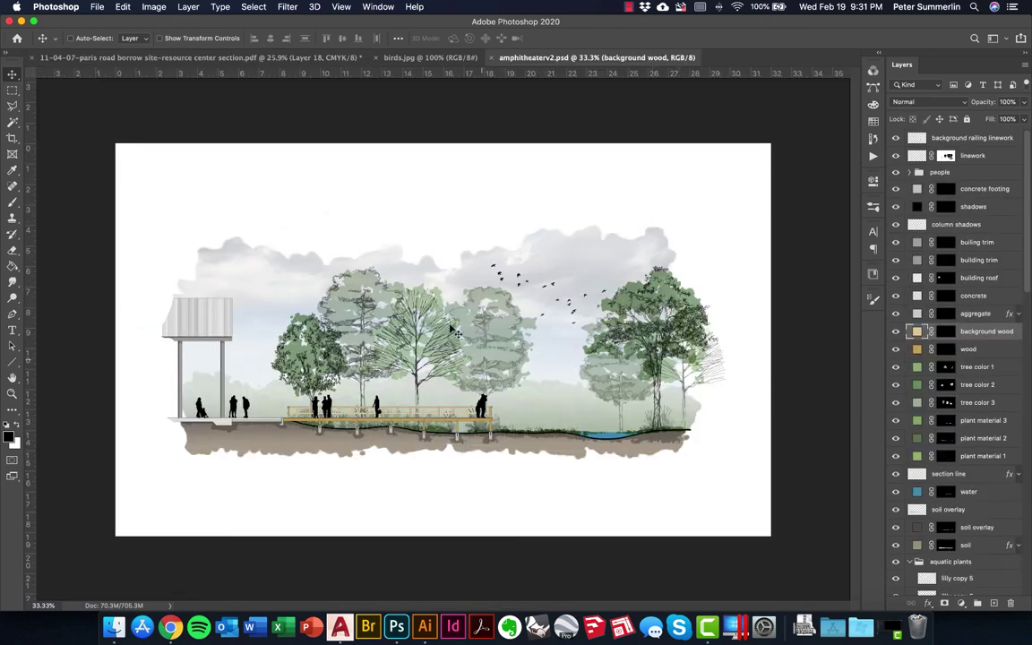
Compare the example section amphitheaterv2.psd with and without its people group and examine the silhouettes along the boardwalk.
key("super+equal")
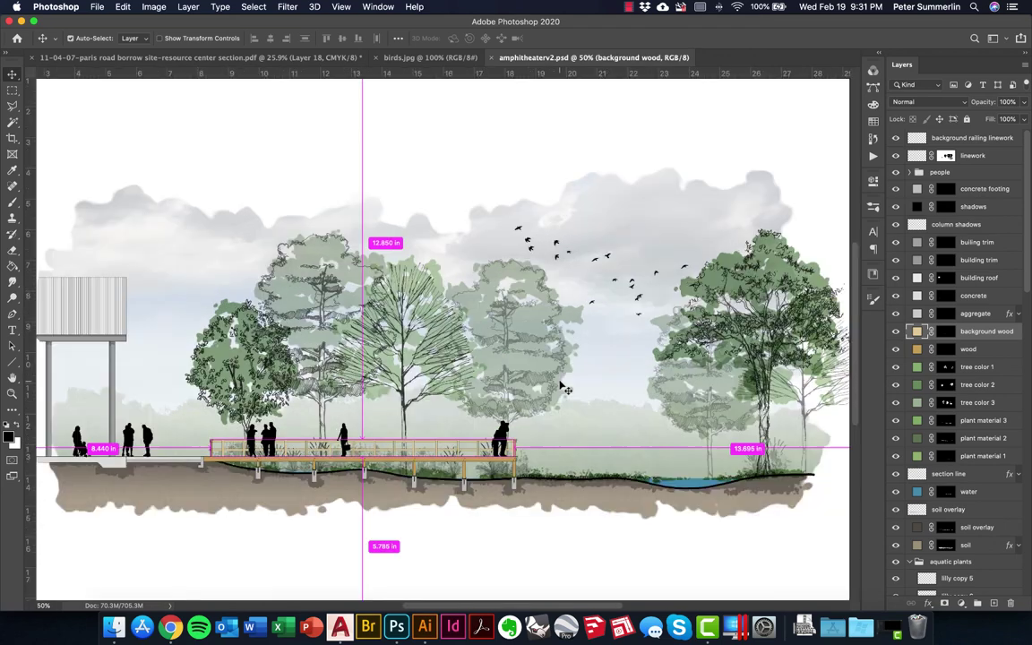
key("super+minus")
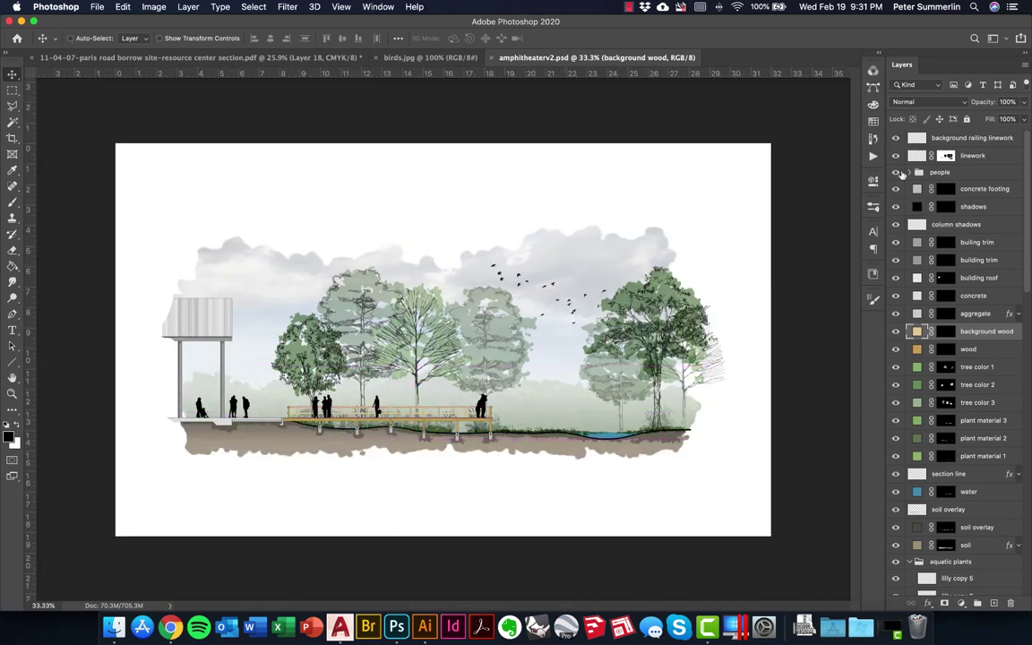
left_click(896, 173)
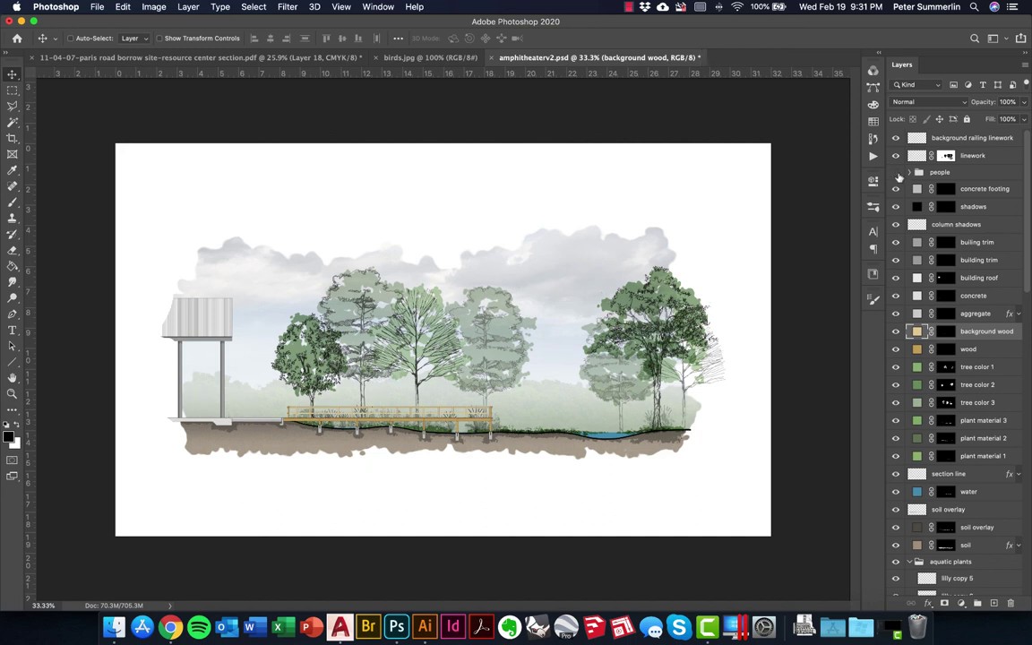
left_click(896, 173)
left_click(896, 173)
left_click(896, 173)
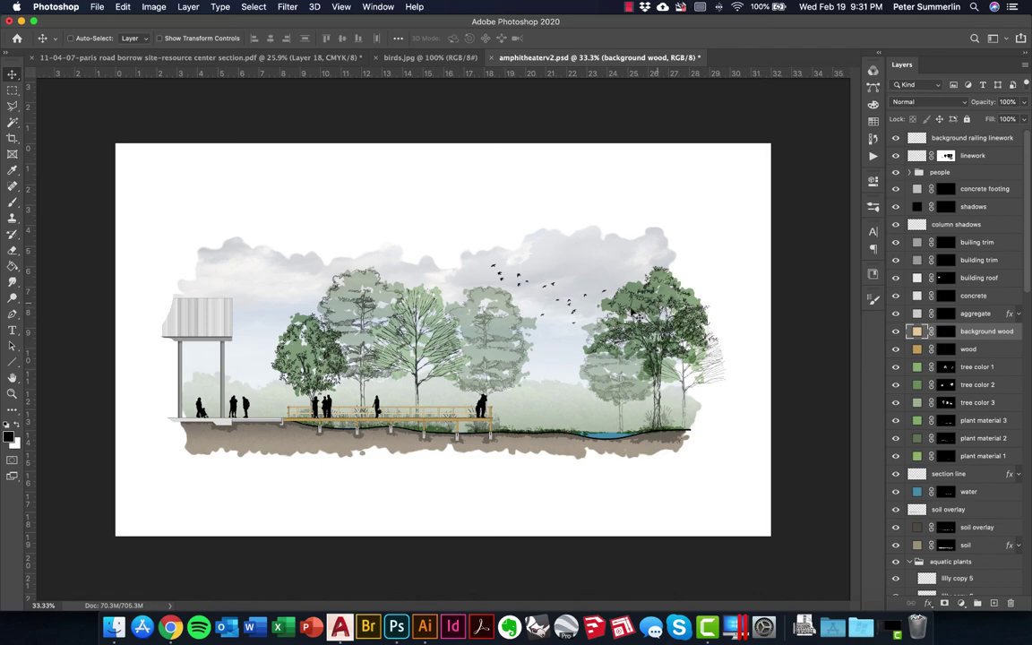
key("z")
left_click_drag(354, 430, 366, 392)
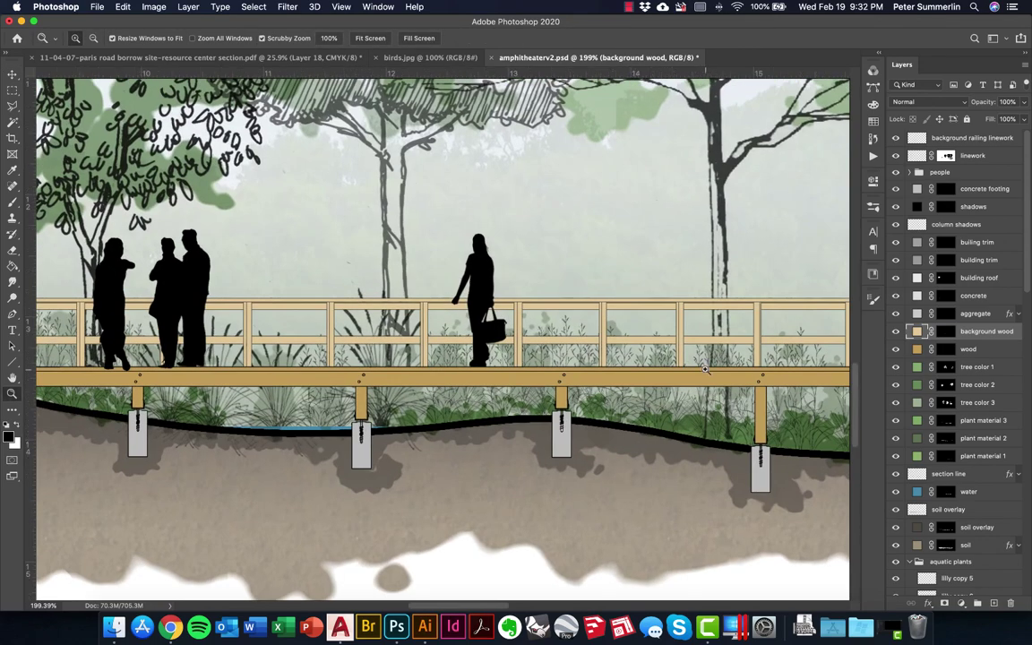
scroll(705, 368, "right", 10)
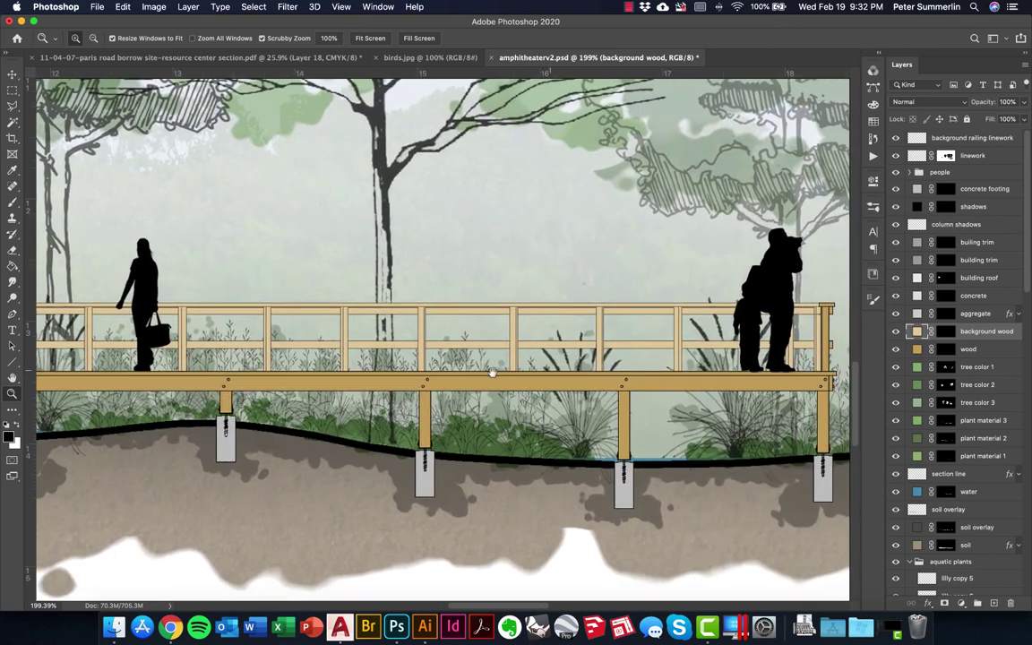
Examine the boardwalk and its people from the far railing end back to the paved terrace, and view the whole amphitheater section.
scroll(492, 371, "right", 5)
scroll(427, 362, "left", 10)
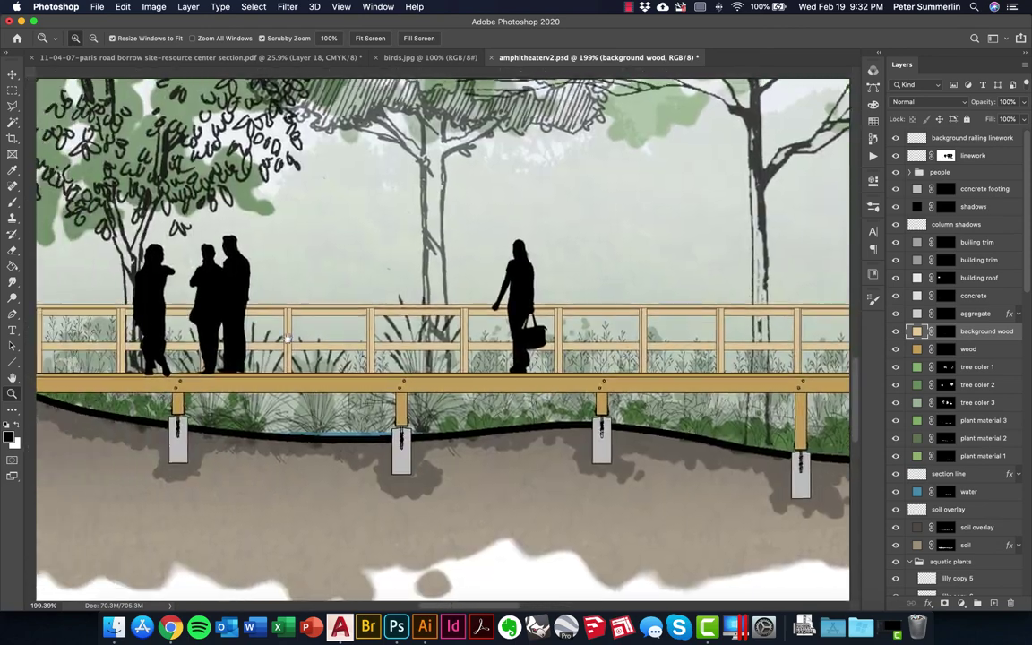
scroll(288, 339, "left", 15)
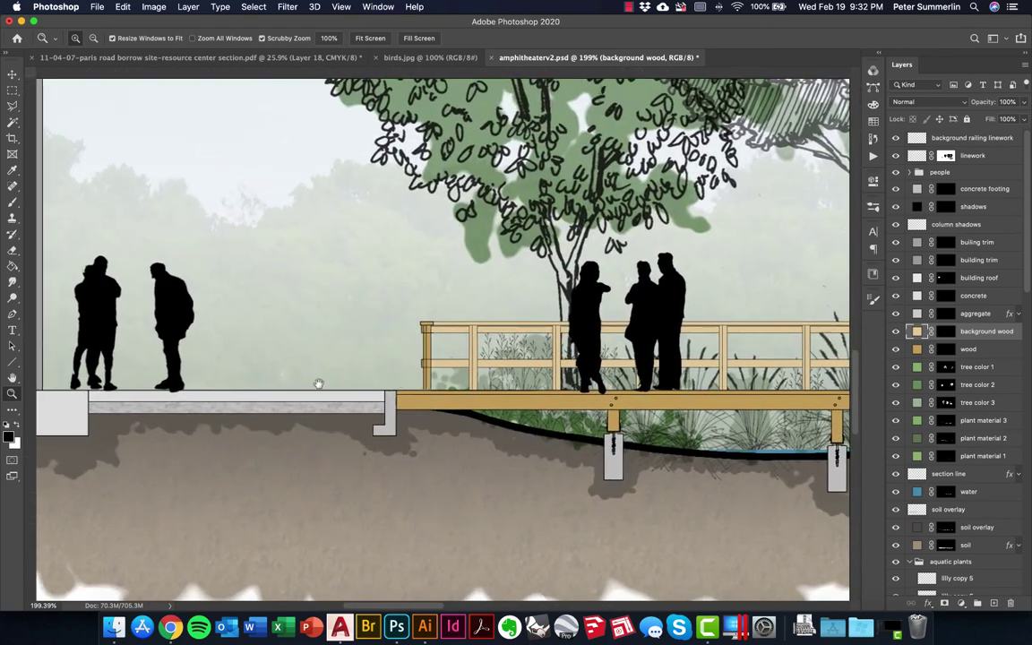
scroll(318, 384, "left", 5)
scroll(403, 385, "right", 3)
key("super+r")
key("super+0")
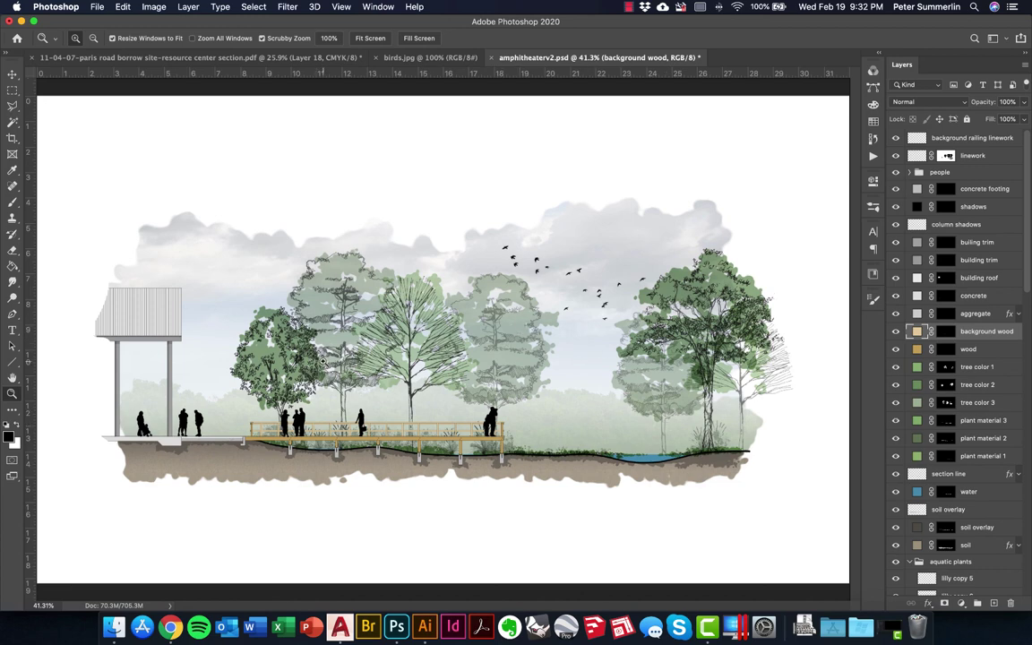
Select Layer 7, the linework of the branching tree behind the boardwalk, and check it by hiding and showing it.
key("v")
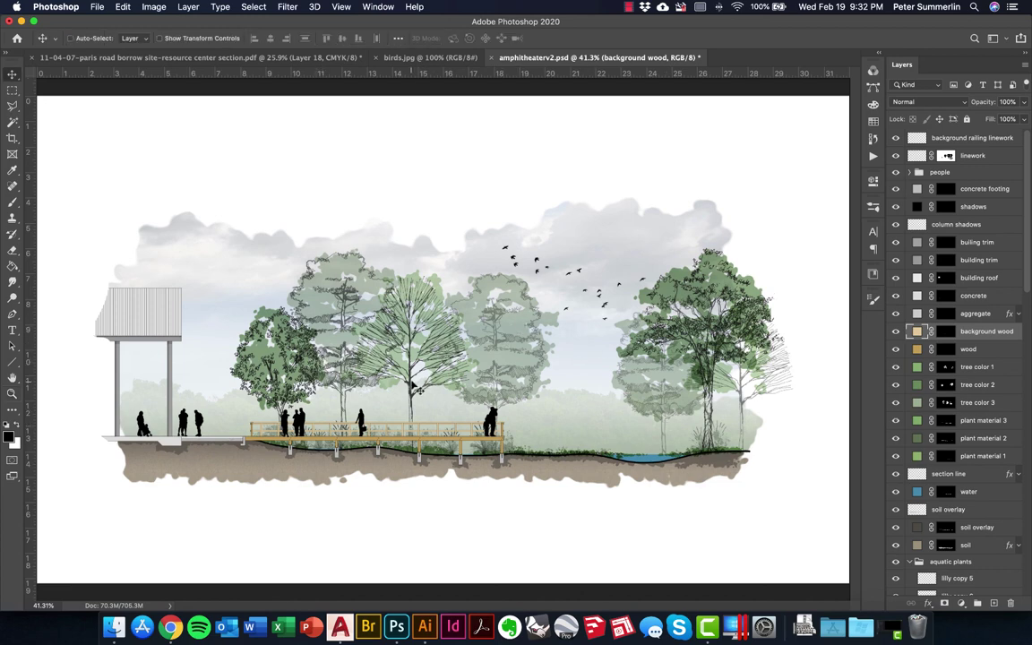
right_click(369, 339)
left_click(394, 349)
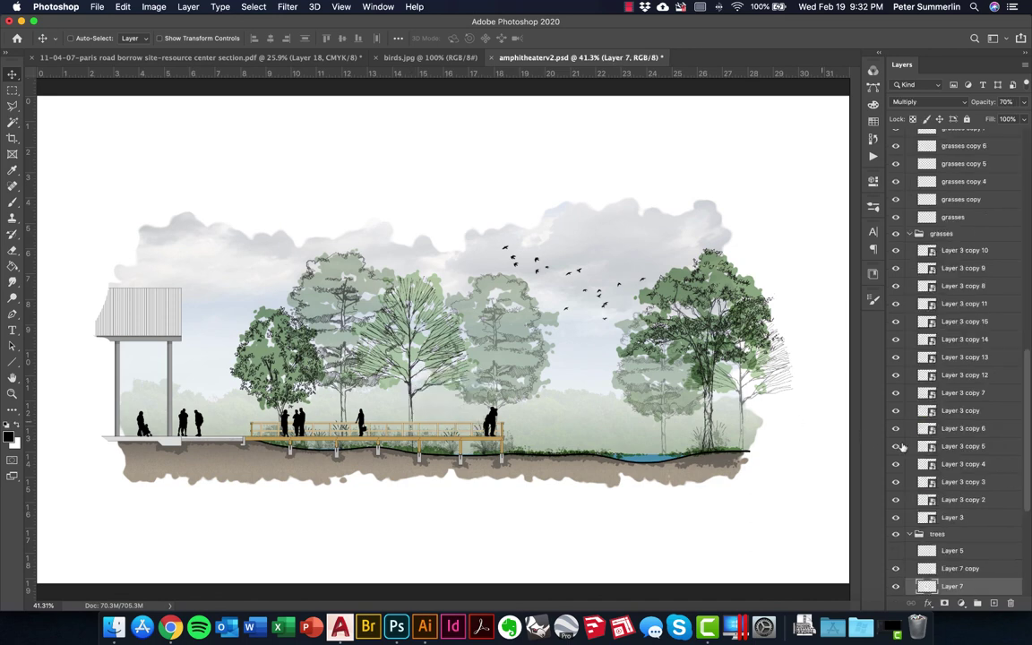
scroll(967, 473, "down", 3)
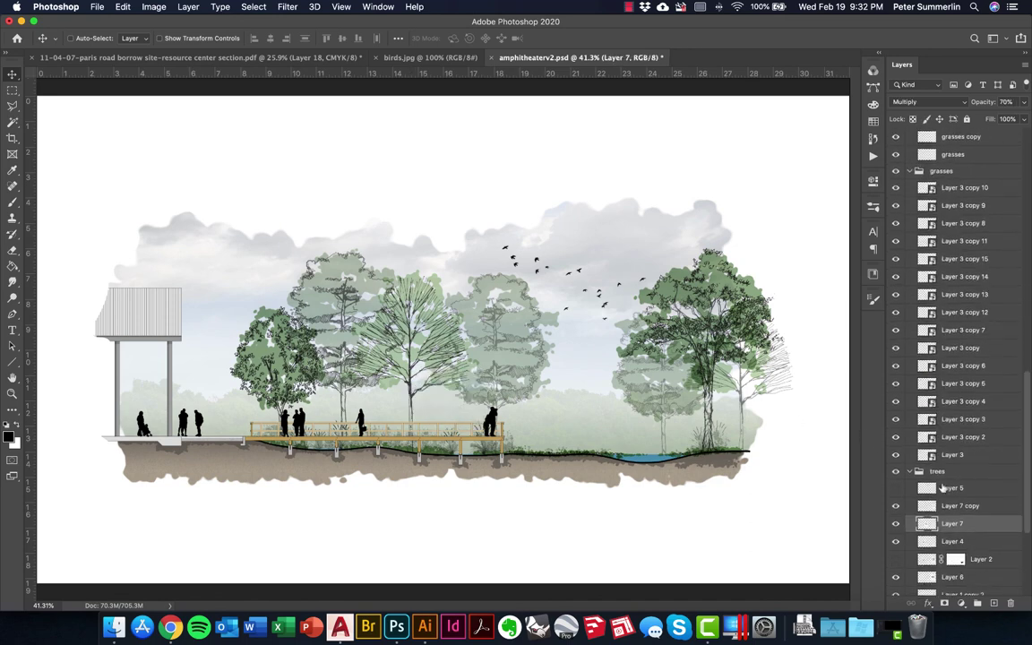
left_click(896, 524)
left_click(896, 524)
Select Layer 1 copy, the pale tree behind the boardwalk's end, compare the drawing with and without it, and select the trees group.
right_click(498, 380)
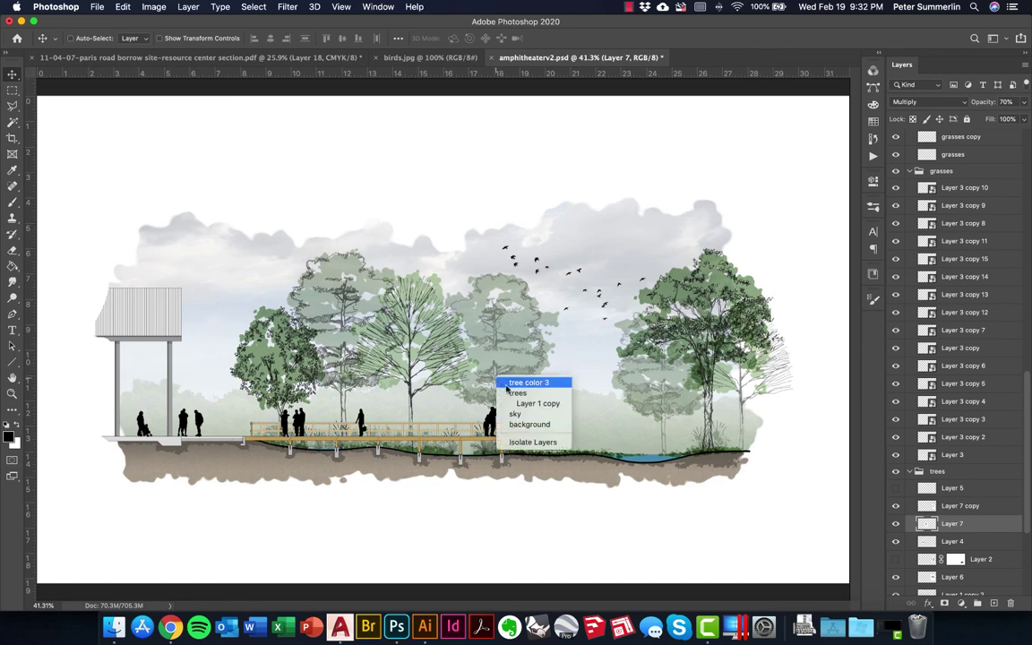
left_click(535, 403)
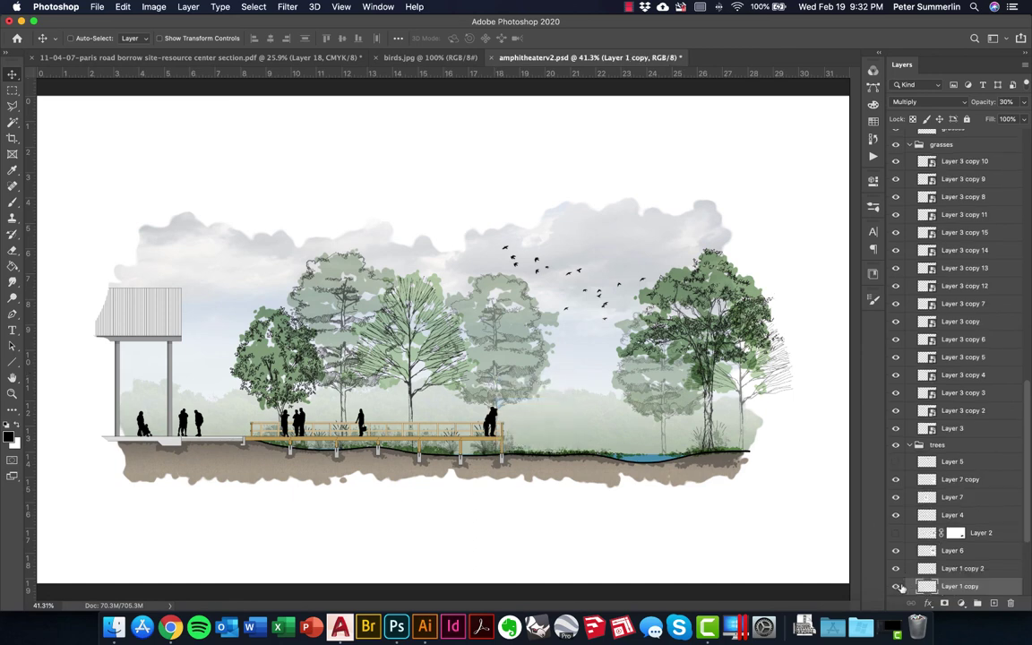
left_click(896, 586)
left_click(896, 586)
left_click(932, 446)
Select the tree color 2 layer and compare the trees with and without the tree color 1, 2 and 3 layers.
right_click(681, 280)
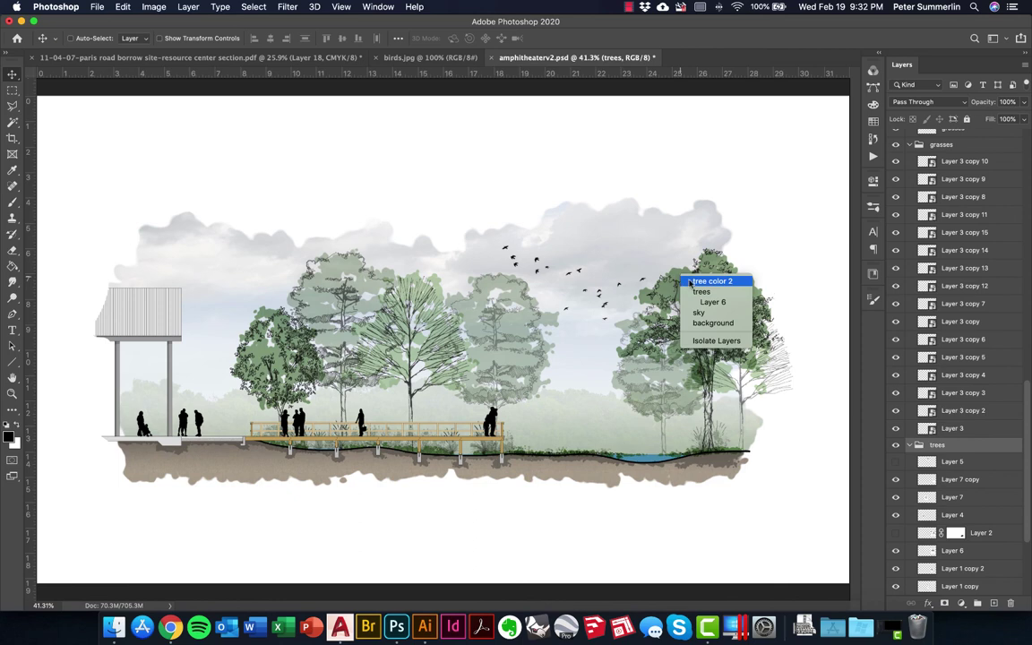
left_click(710, 281)
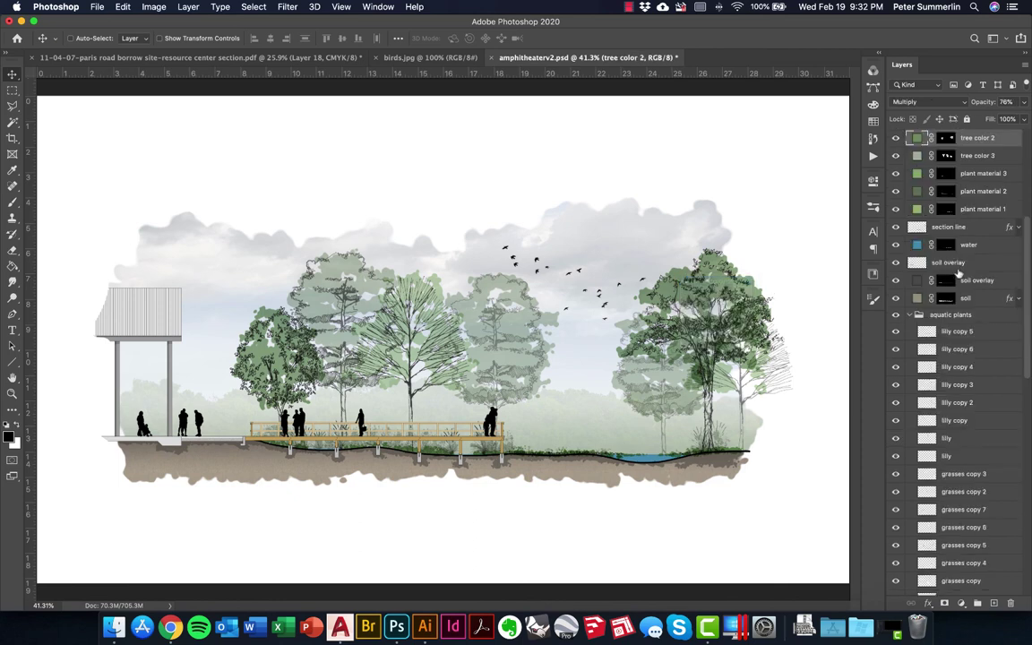
scroll(905, 217, "up", 3)
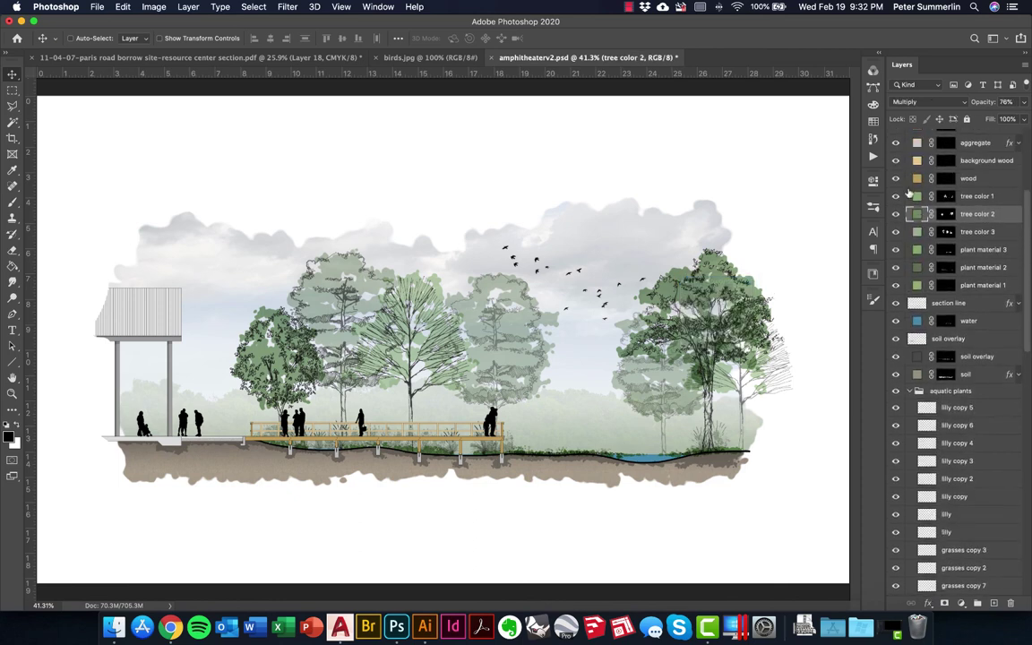
left_click(897, 196)
left_click(897, 232)
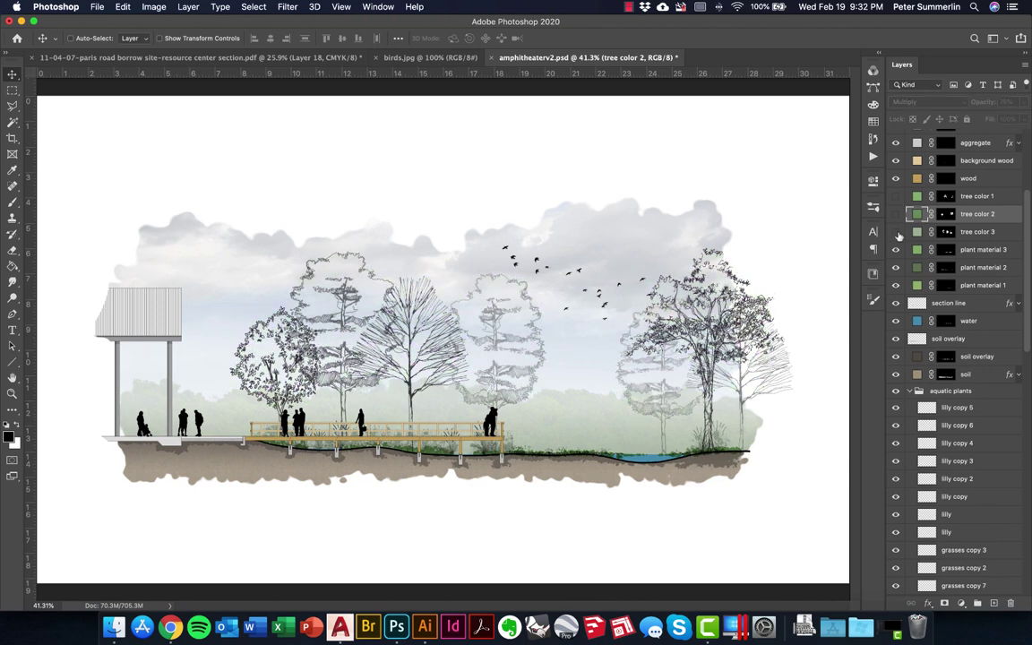
left_click(896, 214)
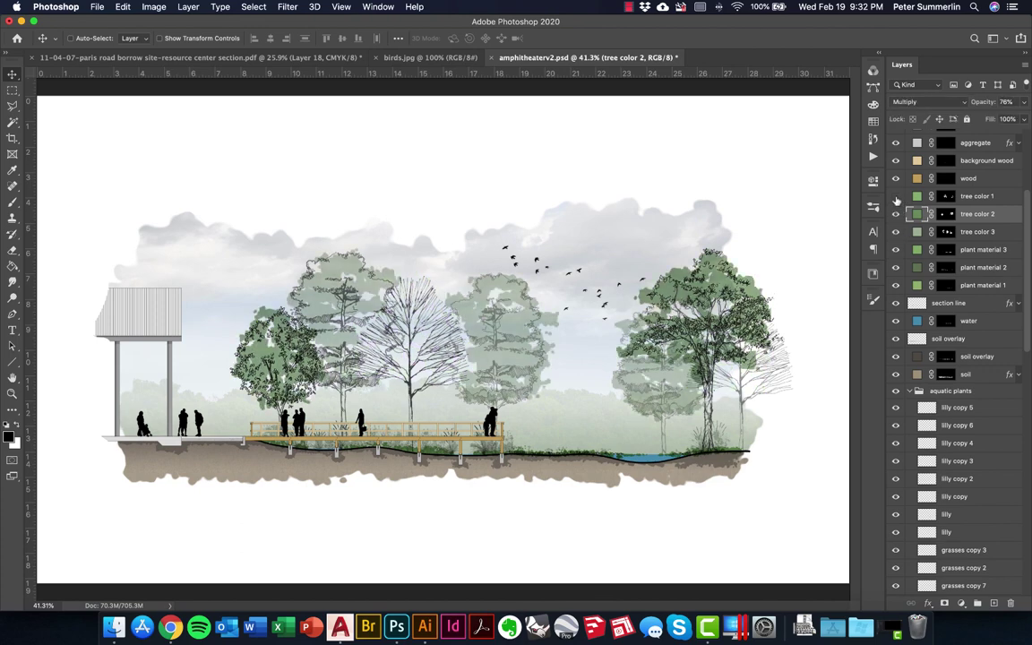
left_click(896, 197)
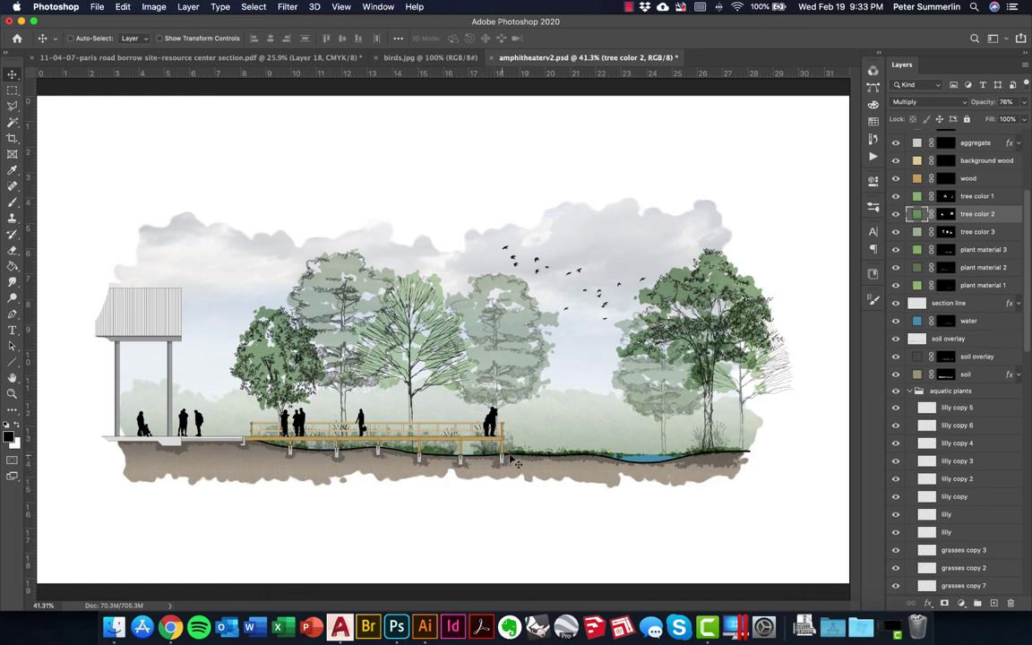
Select the grasses copy layer from the plants below the boardwalk and compare the drawing with and without it.
key("z")
left_click_drag(434, 460, 519, 424)
right_click(520, 425)
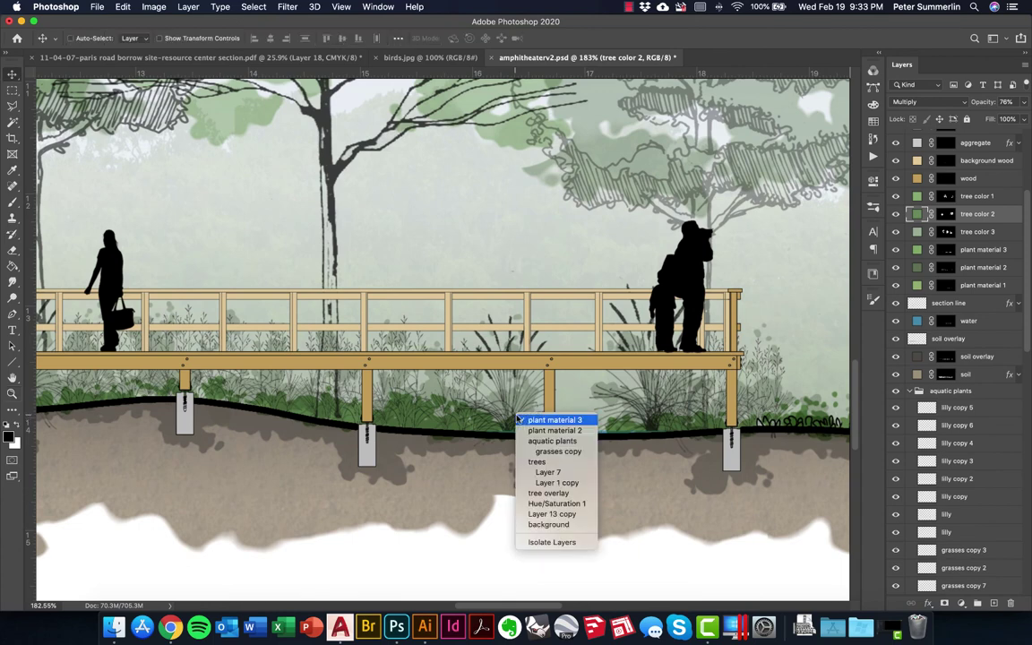
key("Return")
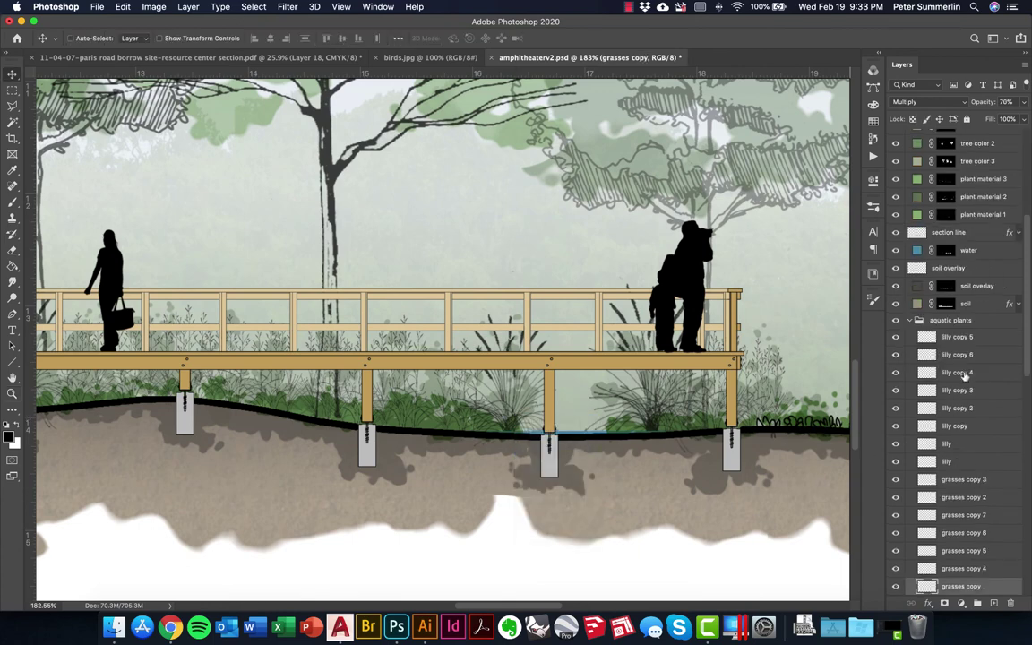
left_click(896, 585)
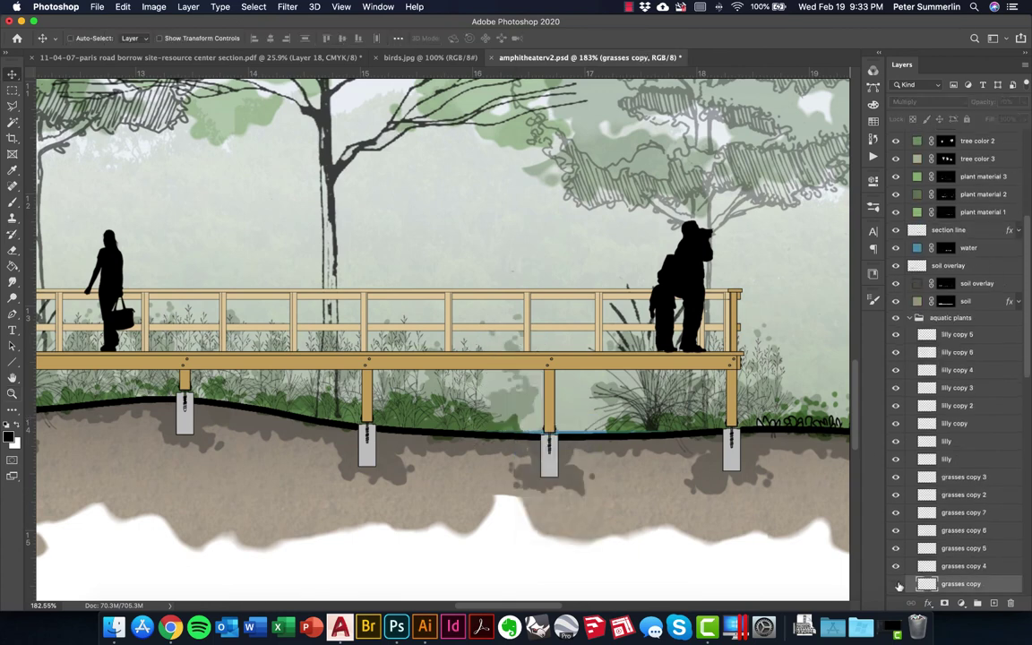
left_click(896, 585)
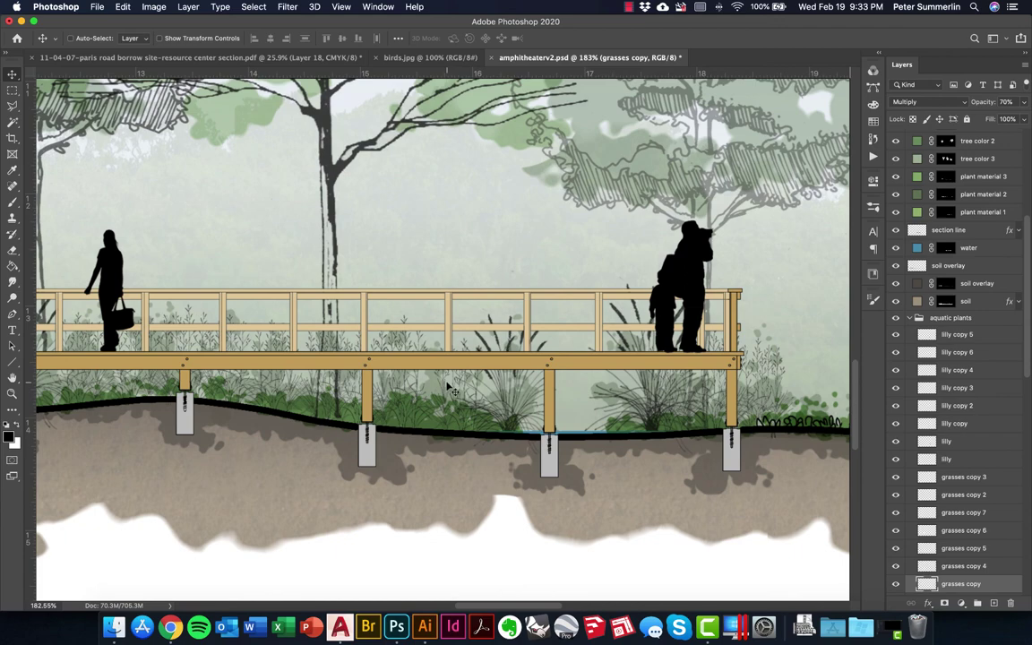
Compare the whole amphitheater section with the resource center section, ending on the resource center drawing.
key("super+0")
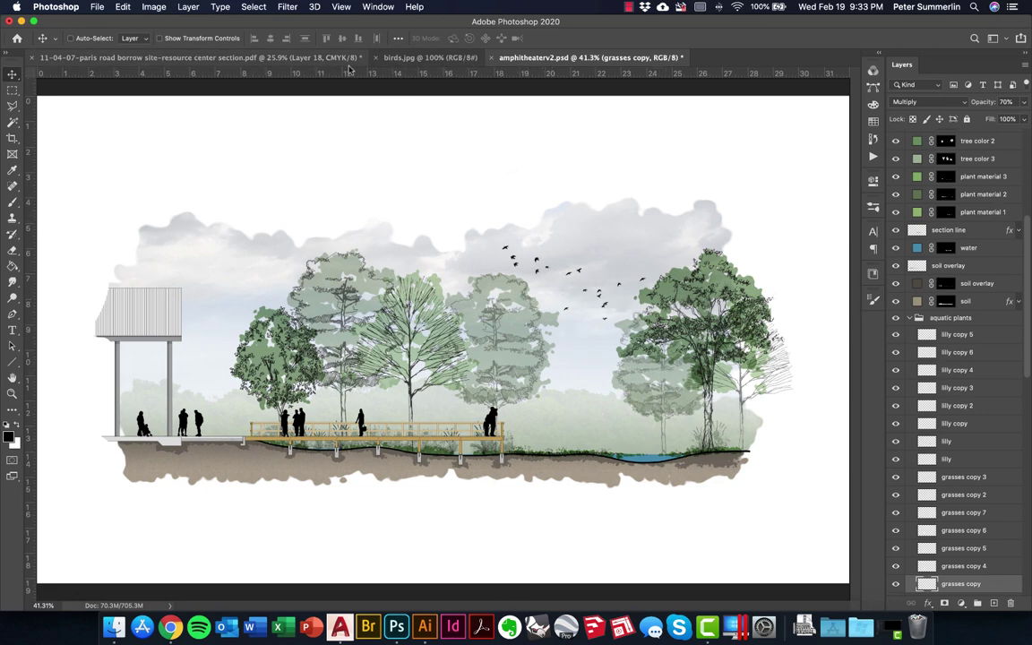
left_click(310, 59)
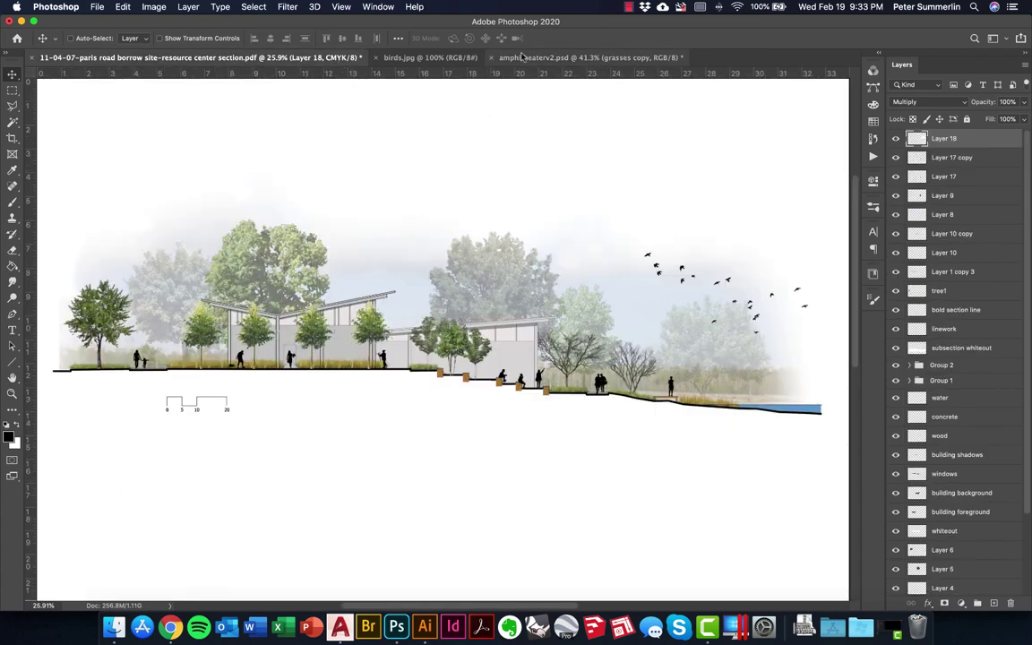
left_click(521, 57)
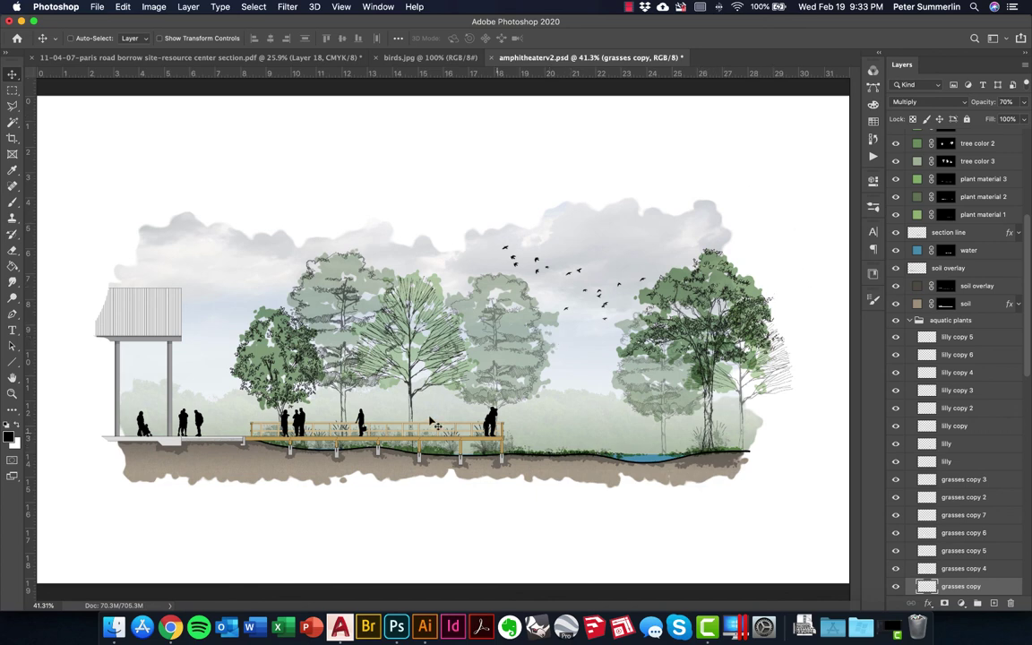
left_click(305, 59)
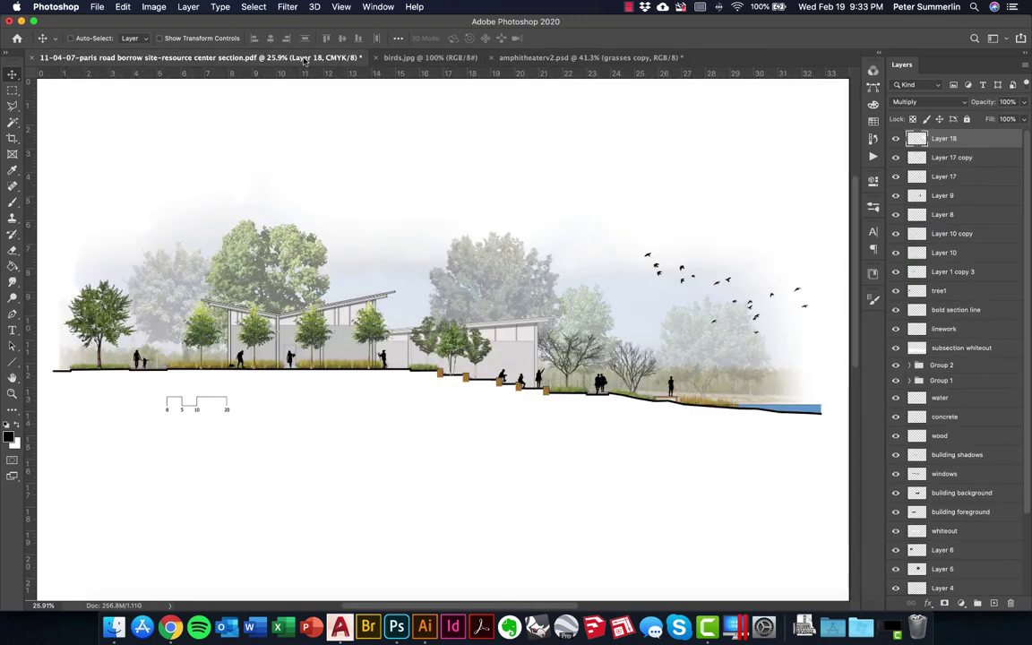